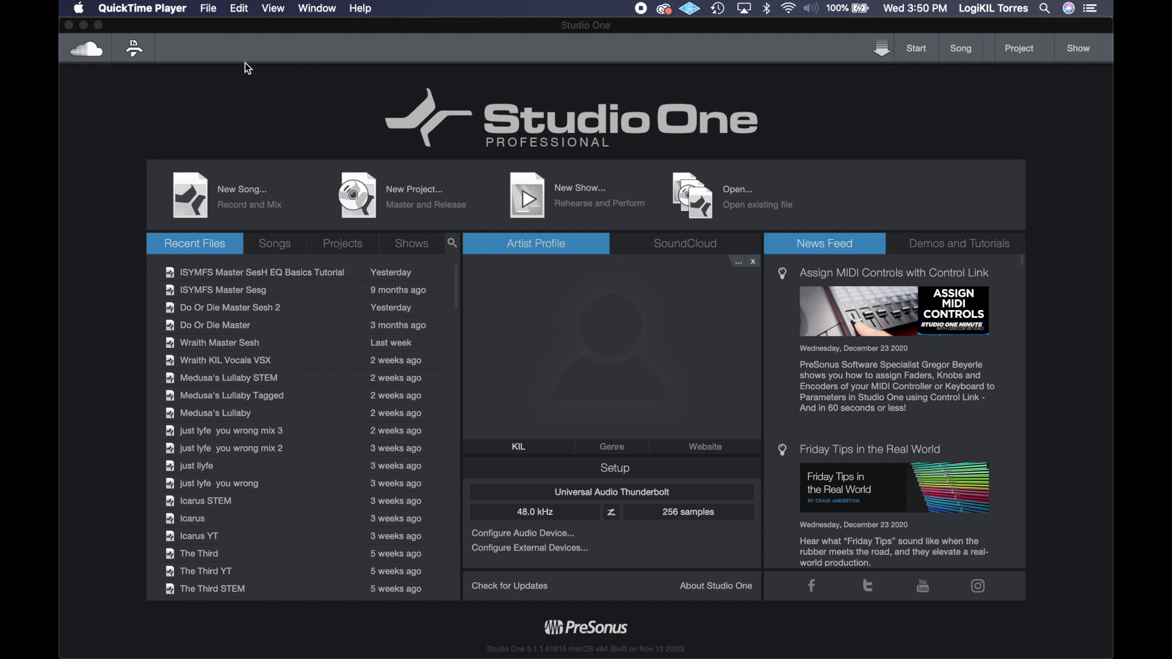
# - Bring Studio One to the front and quit it to get back to the desktop
pyautogui.click(163, 7)
pyautogui.click(205, 26)
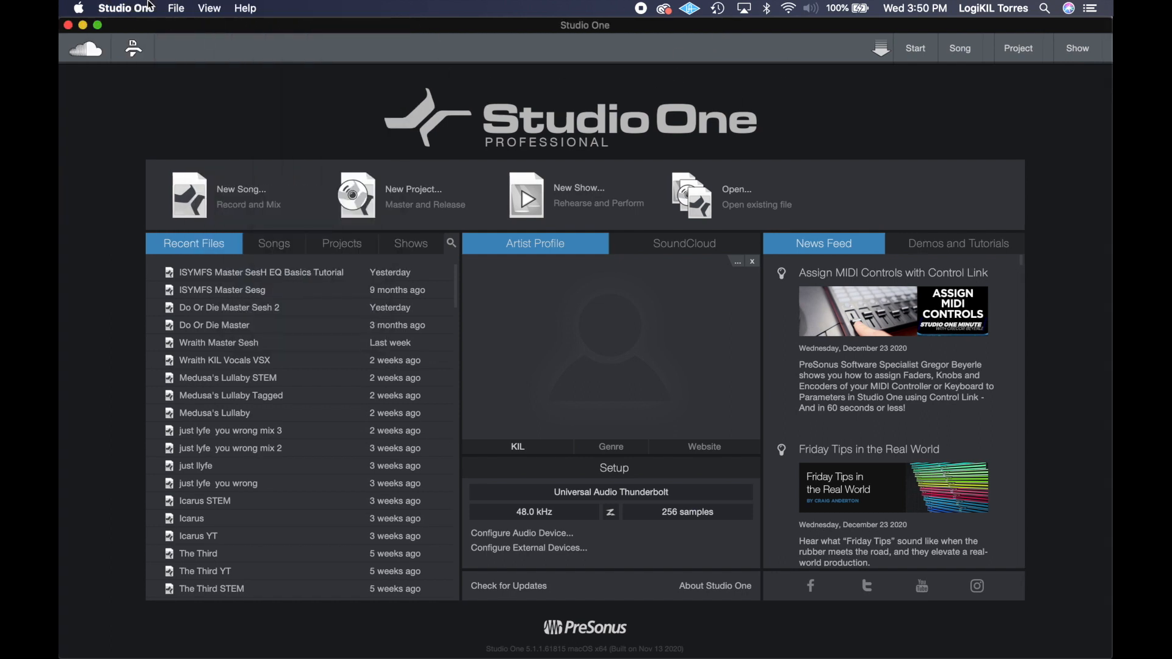
pyautogui.click(150, 7)
pyautogui.click(162, 309)
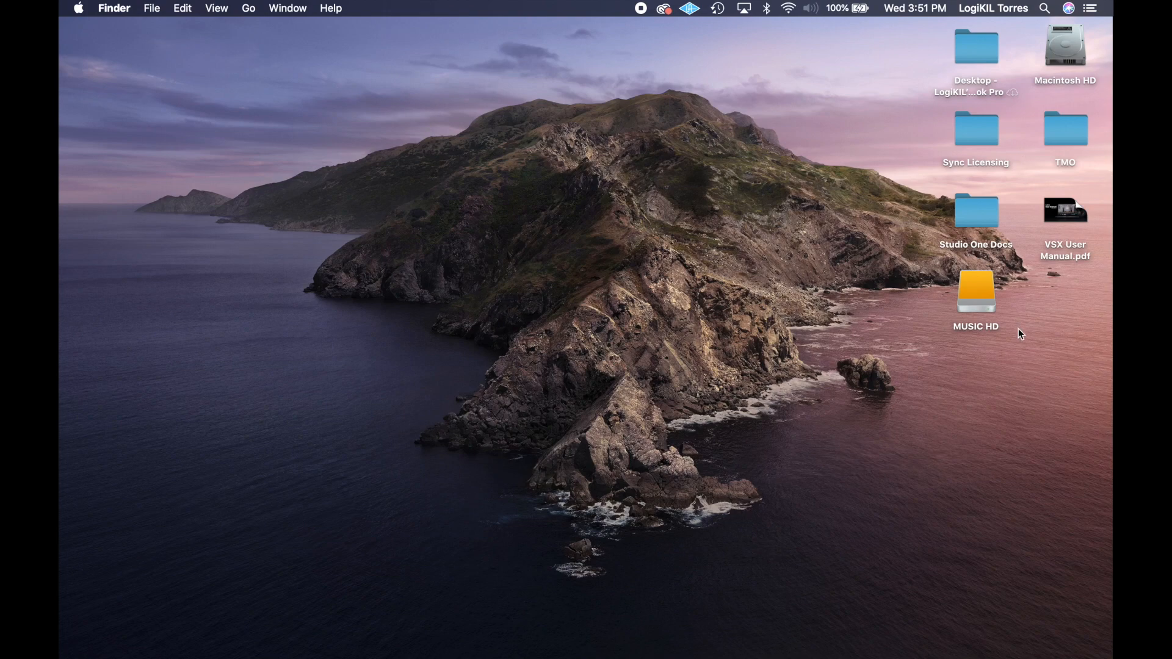
# - Open the MUSIC HD drive and browse through Studio One, Songs and KIL to the ISYMFS song folder
pyautogui.doubleClick(973, 299)
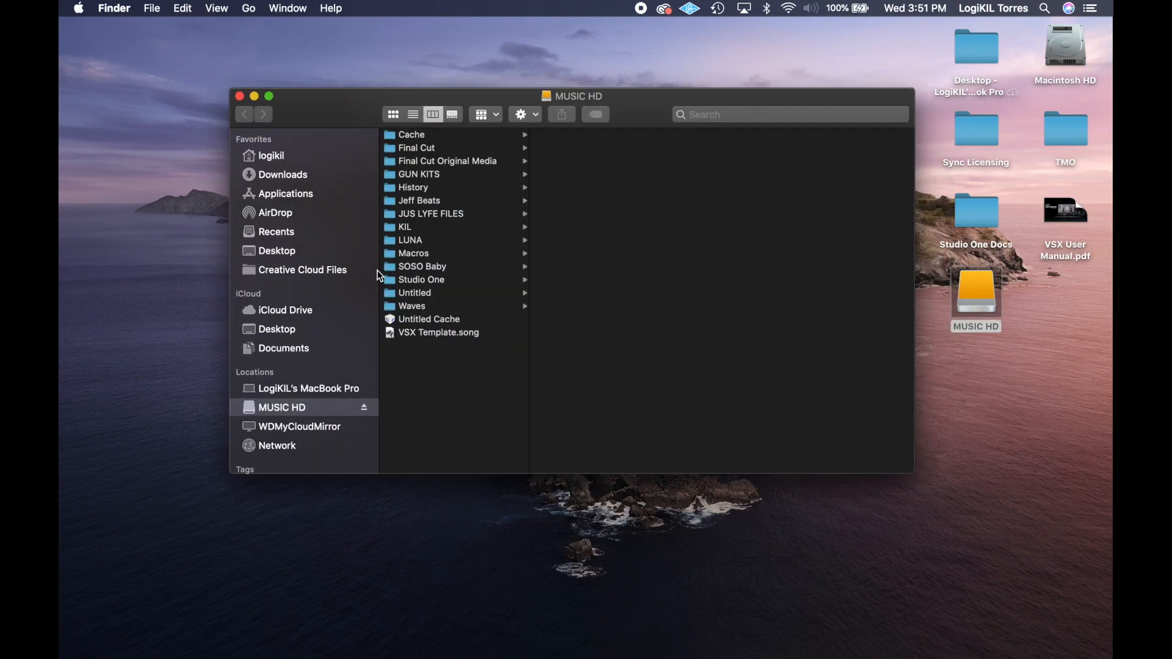
pyautogui.click(405, 228)
pyautogui.click(424, 281)
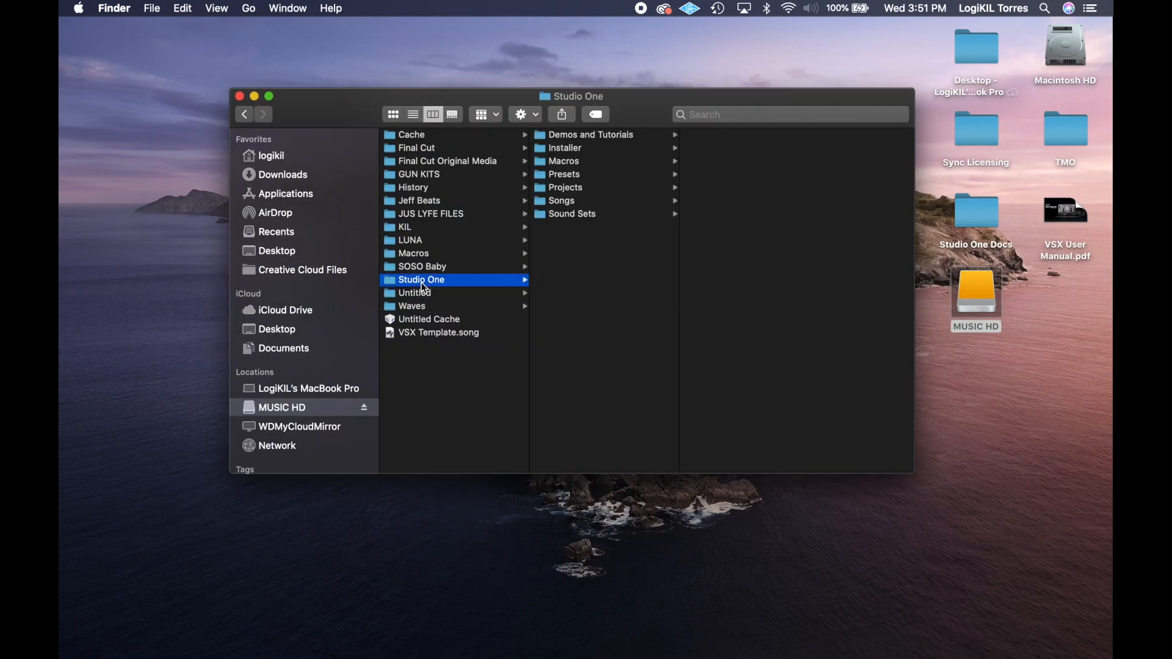
pyautogui.click(571, 207)
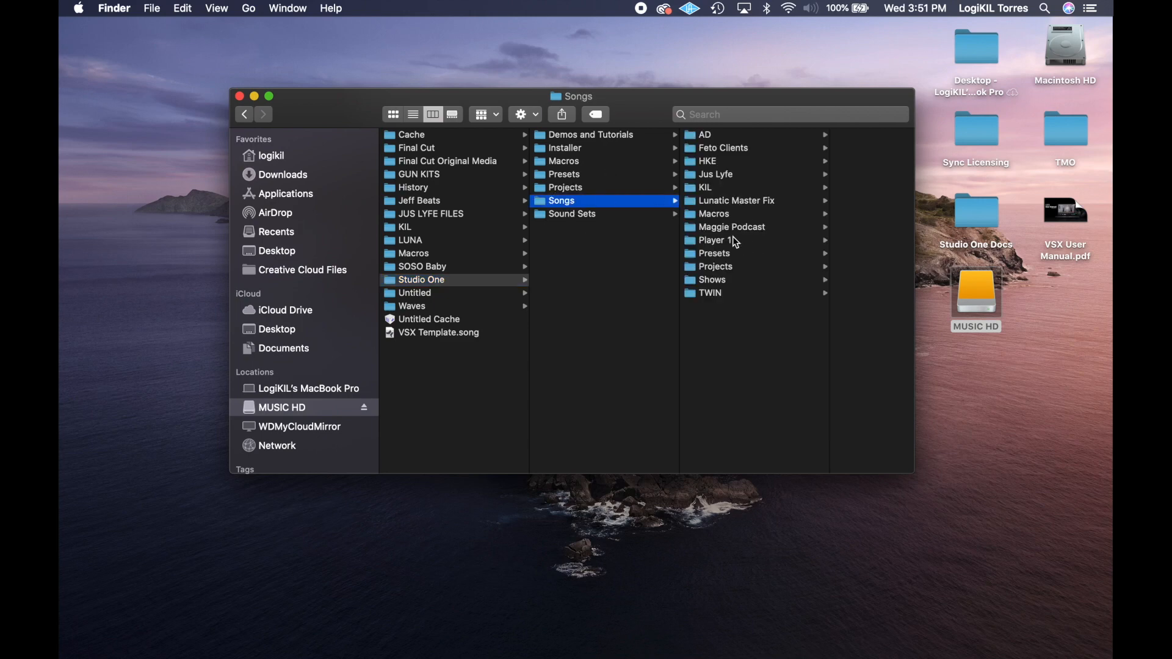
pyautogui.click(708, 189)
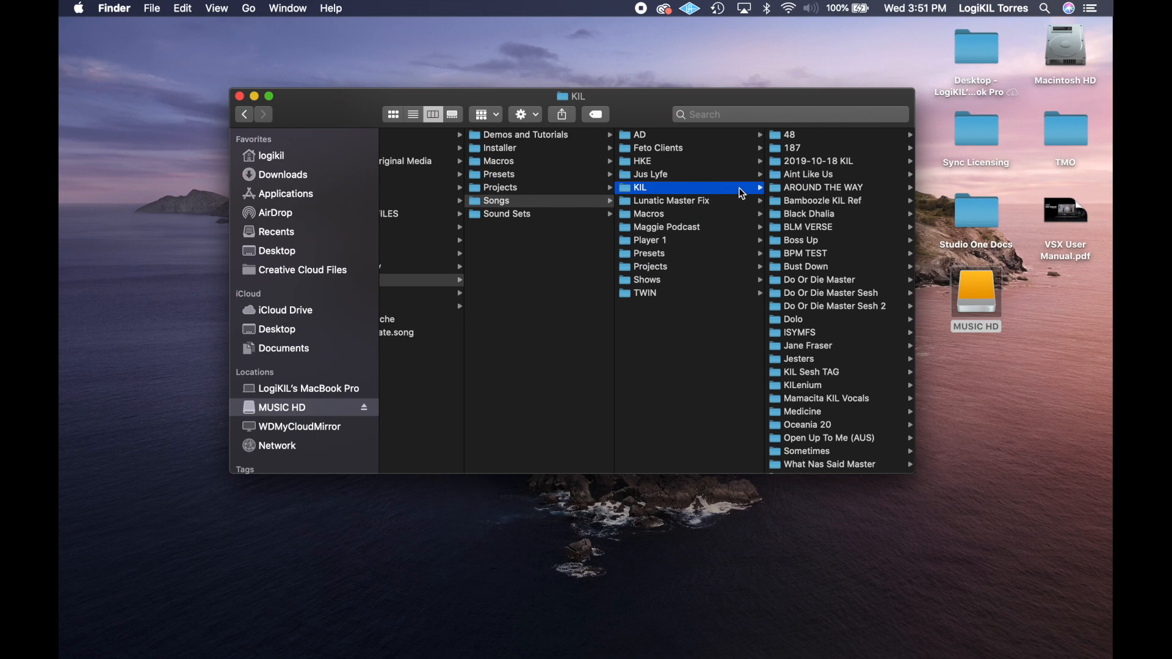
pyautogui.scroll(-1, 840, 280)
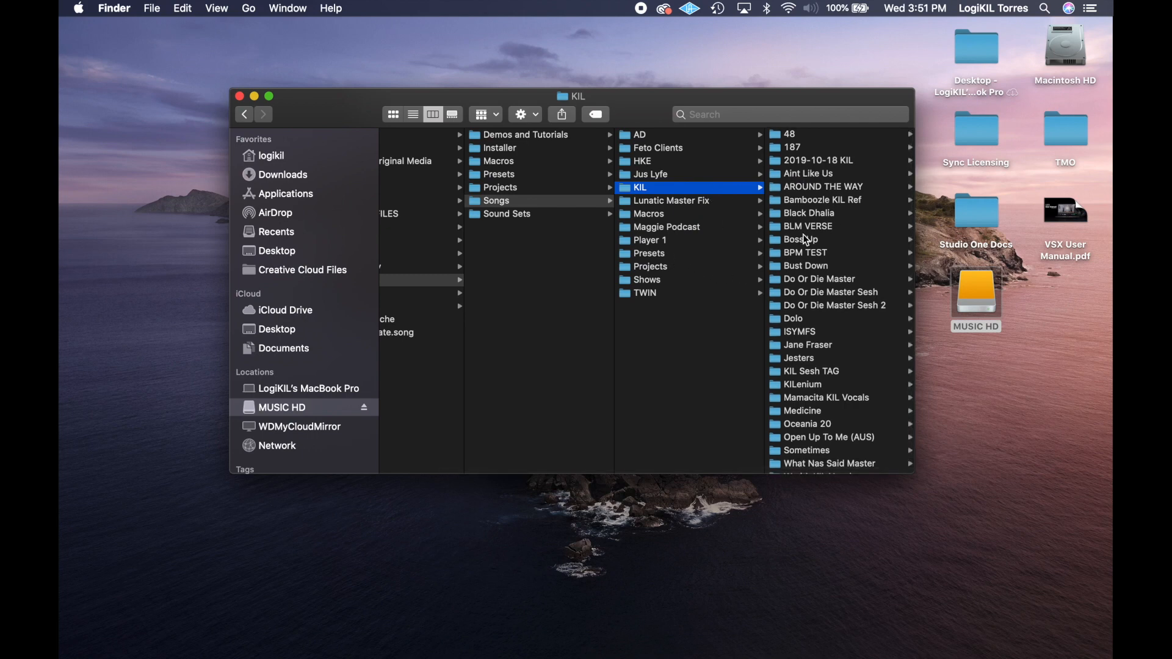
pyautogui.scroll(-1, 822, 351)
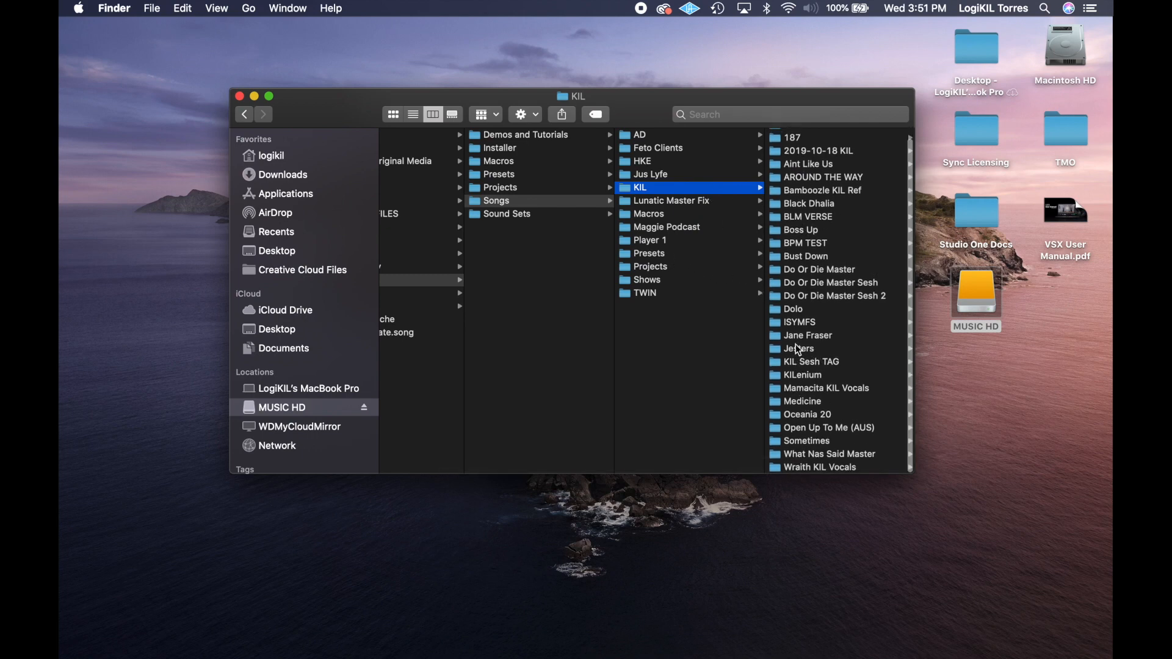
pyautogui.click(797, 323)
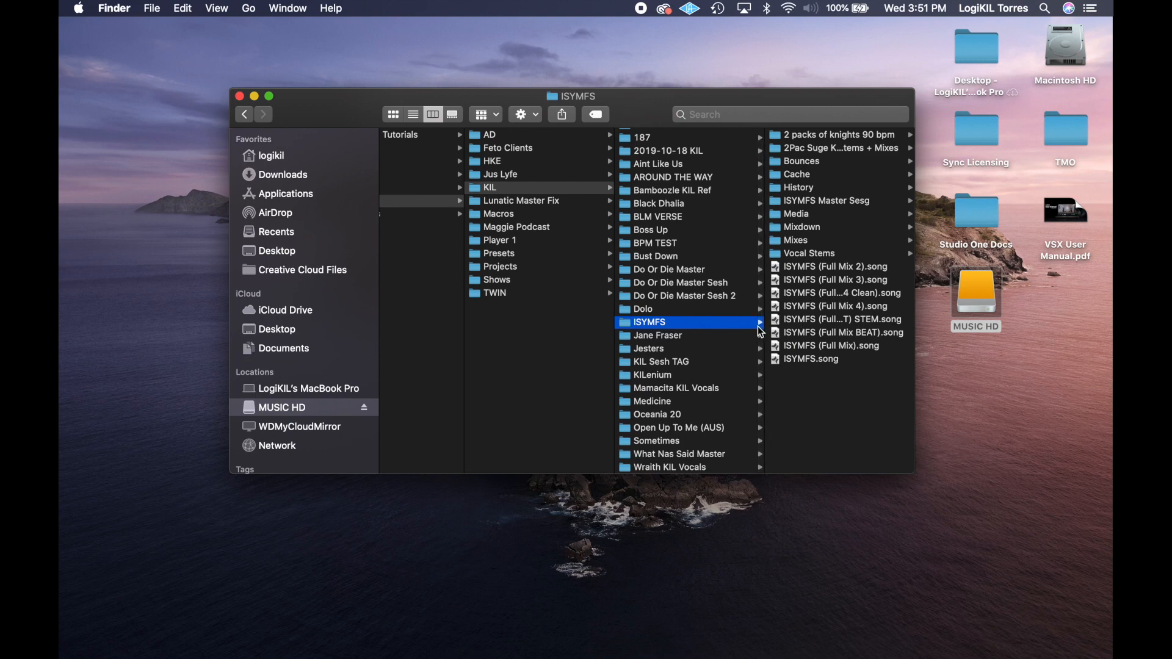
# - Dismiss the notification banner and return to the ISYMFS folder window
pyautogui.click(938, 10)
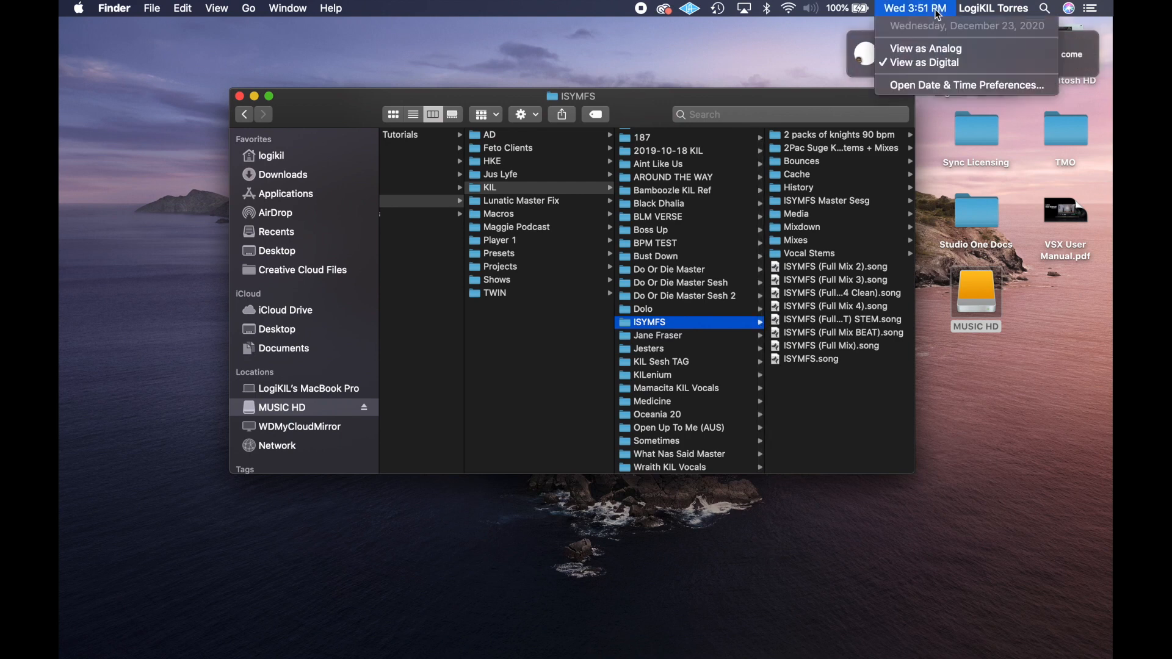
pyautogui.click(832, 39)
pyautogui.hscroll(-5, 895, 47)
pyautogui.click(666, 100)
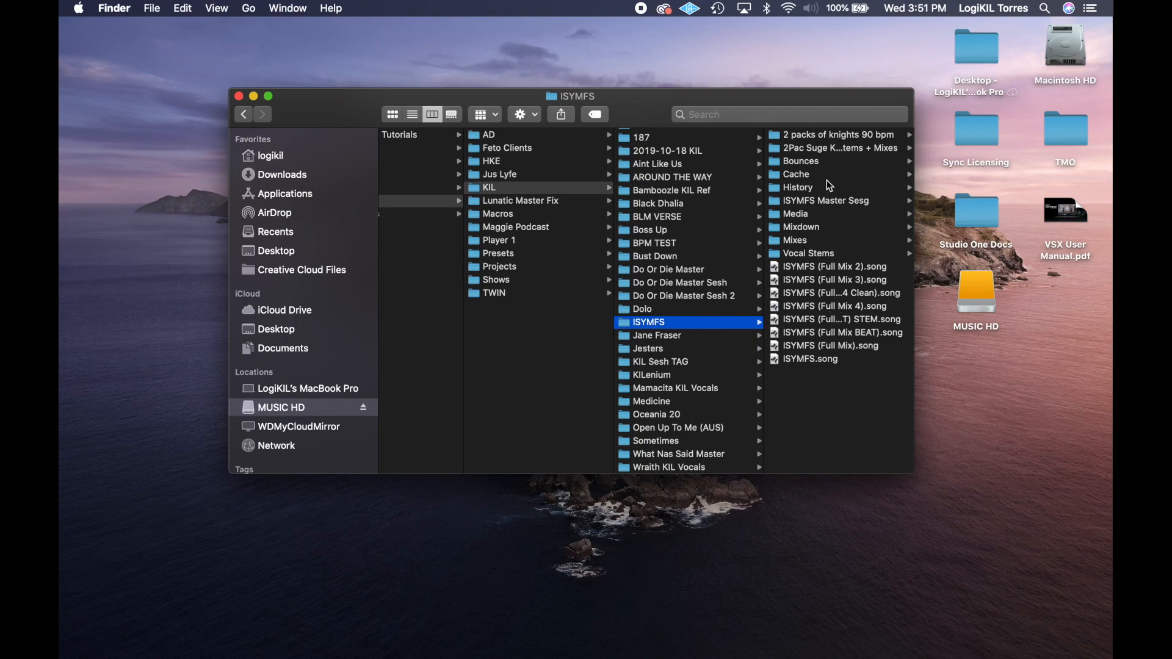
# - Select the untagged 90bpm WAV mix in the 2 Tracks subfolder of 2Pac Suge Knight Stems + Mixes
pyautogui.click(833, 148)
pyautogui.click(790, 135)
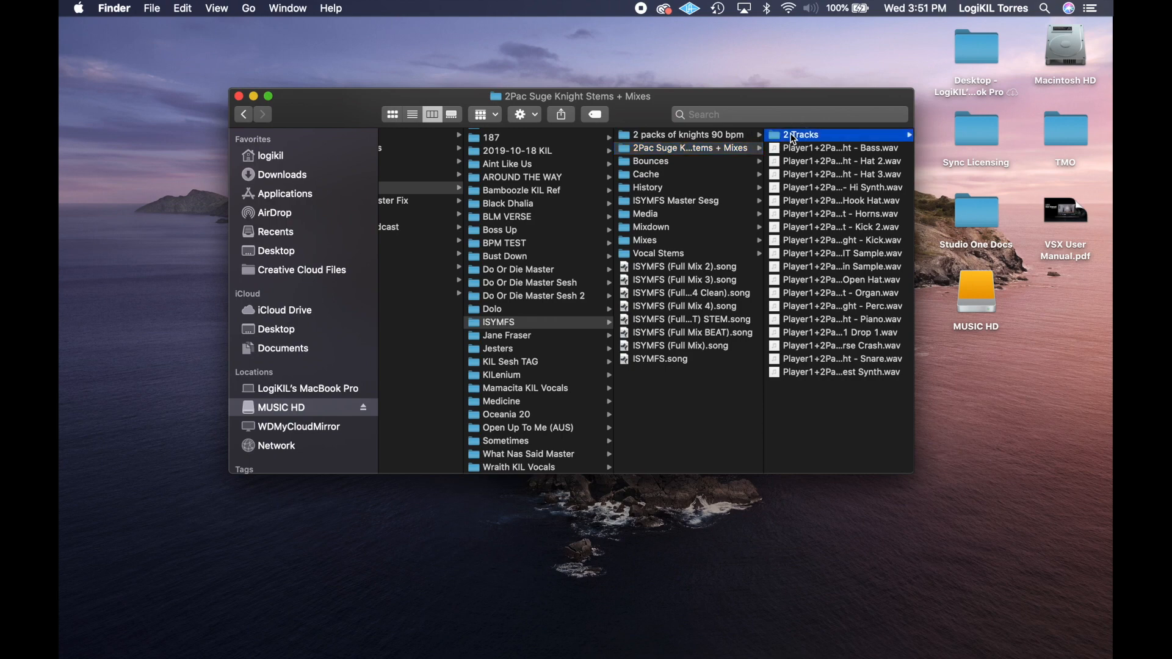
pyautogui.click(841, 162)
# - Switch to Mixed In Key 8 and reposition its window on the desktop
pyautogui.moveTo(978, 653)
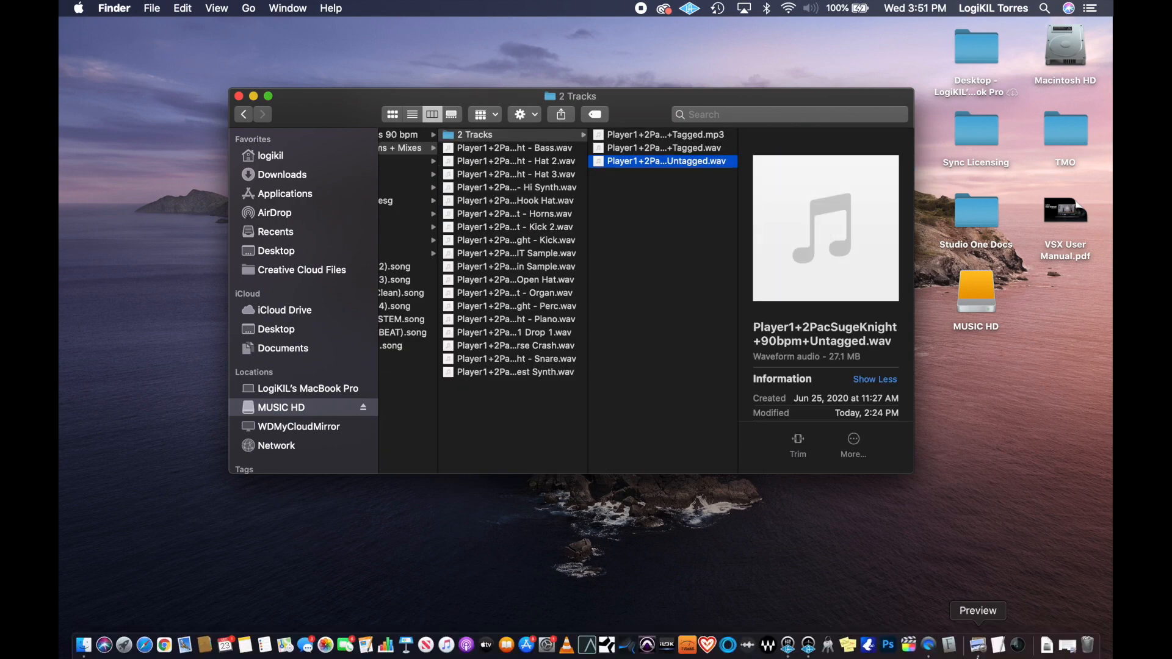
pyautogui.click(729, 644)
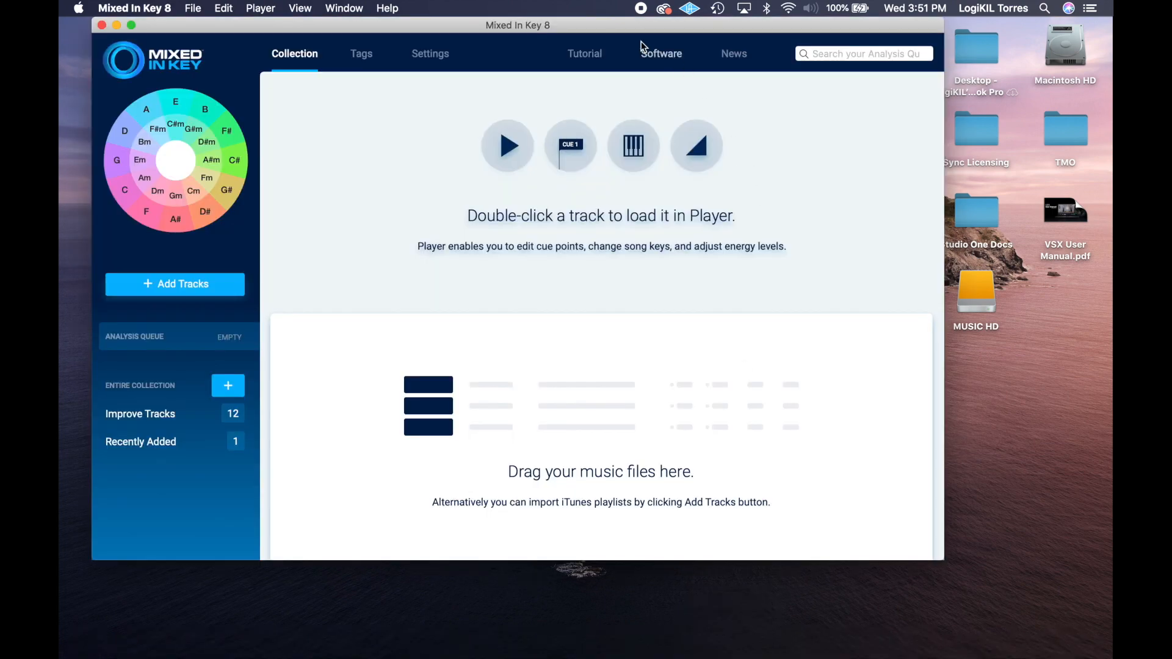
pyautogui.moveTo(640, 26); pyautogui.dragTo(701, 9)
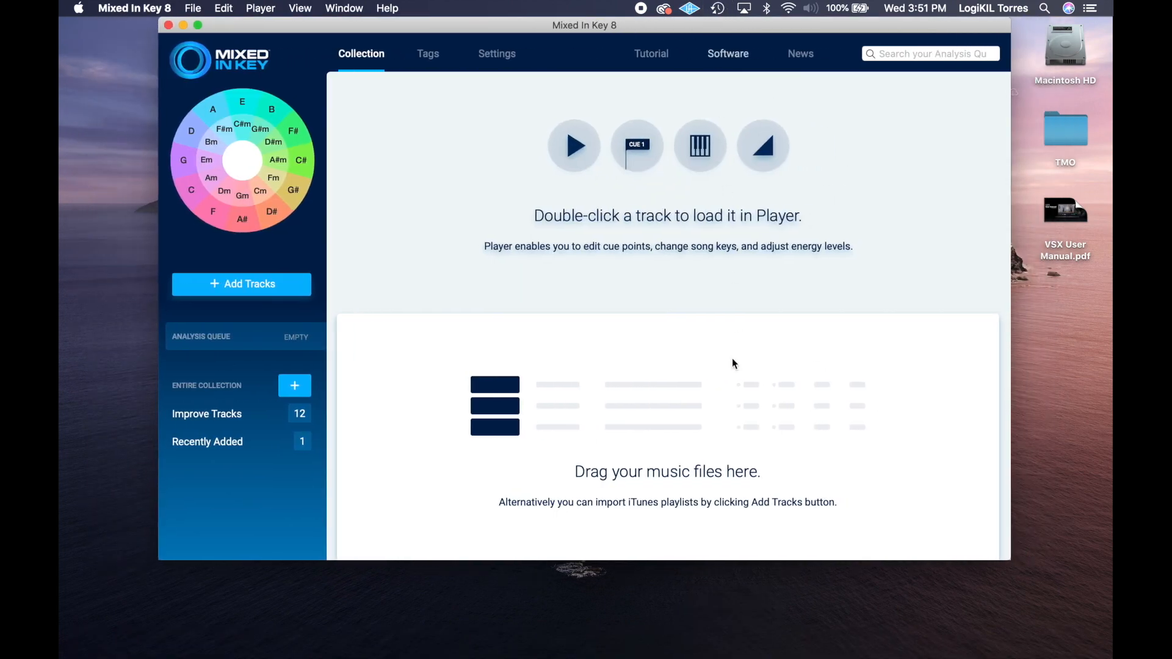
# - Add Player1+2PacSugeKnight+90bpm+Untagged.wav from the Finder window to the Mixed In Key collection for key and tempo analysis
pyautogui.hotkey('ctrl', 'Up')
pyautogui.click(522, 117)
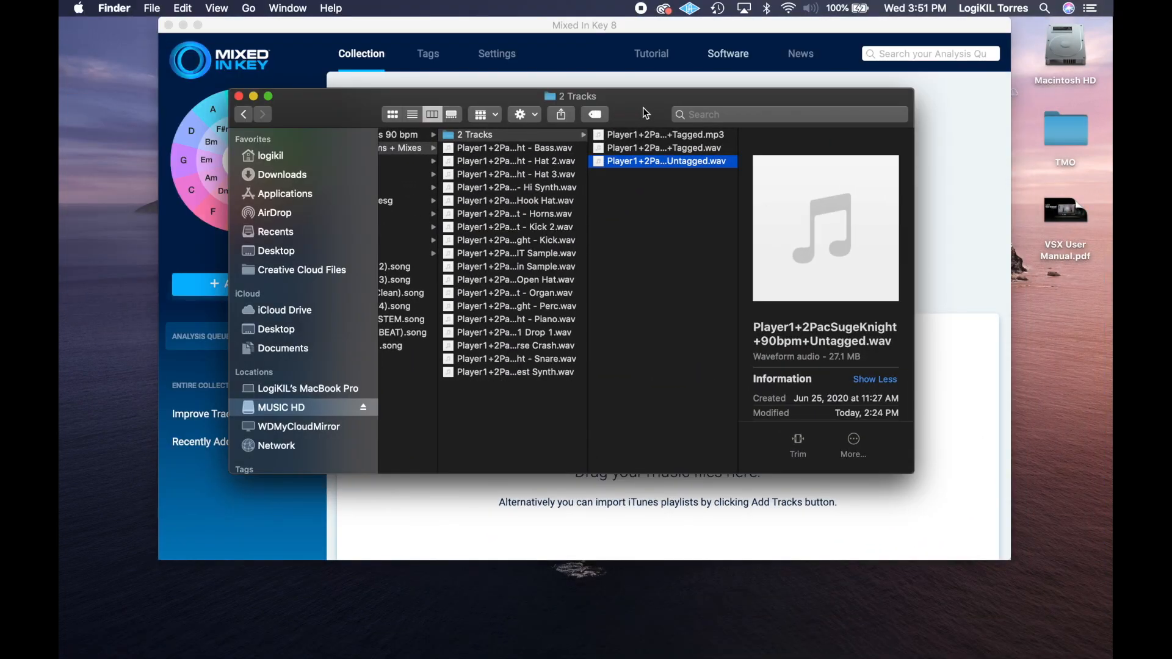
pyautogui.moveTo(643, 108); pyautogui.dragTo(606, 516)
pyautogui.moveTo(613, 569); pyautogui.dragTo(672, 379)
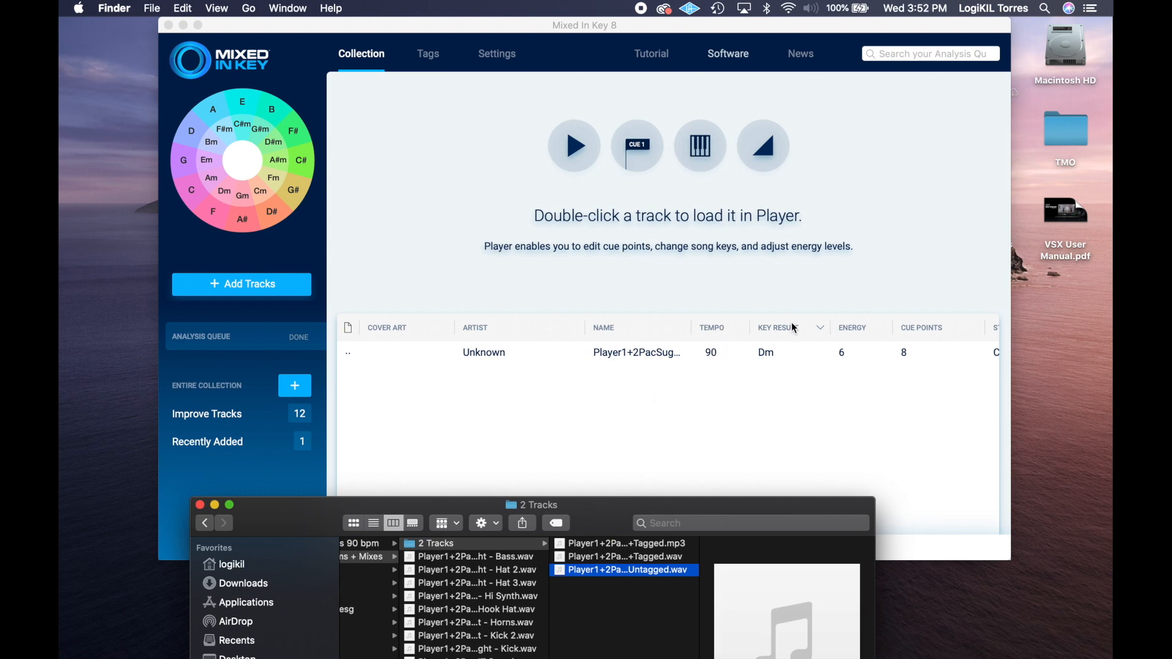
# - Close the 2 Tracks Finder window and minimize Mixed In Key
pyautogui.click(200, 504)
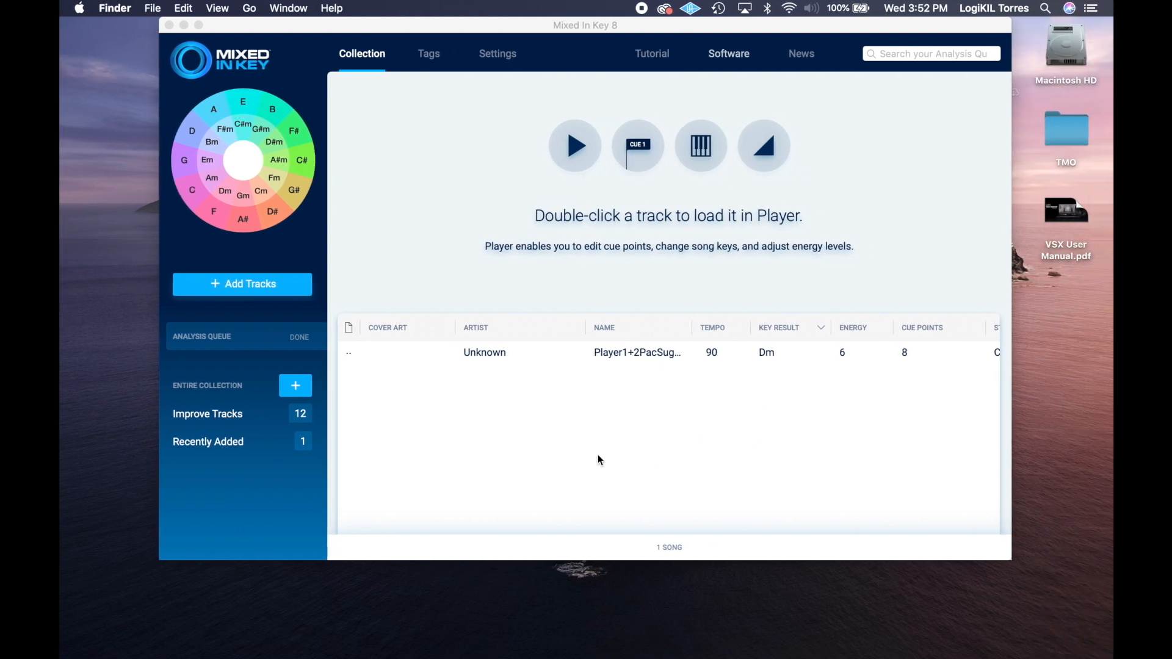
pyautogui.click(204, 30)
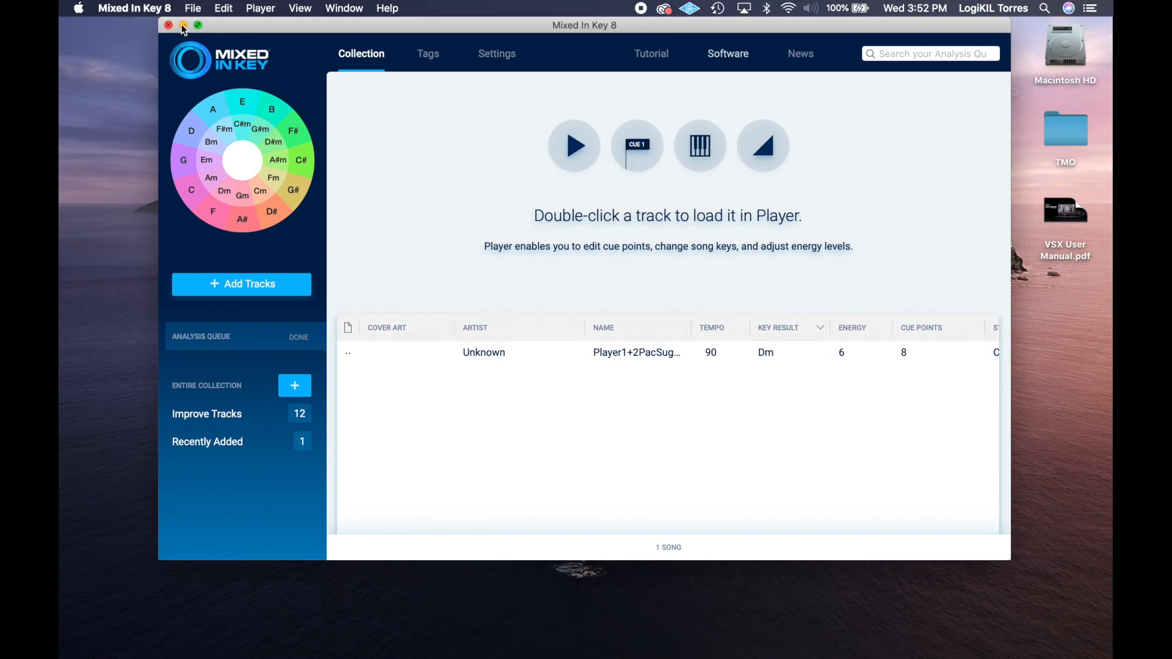
pyautogui.click(184, 25)
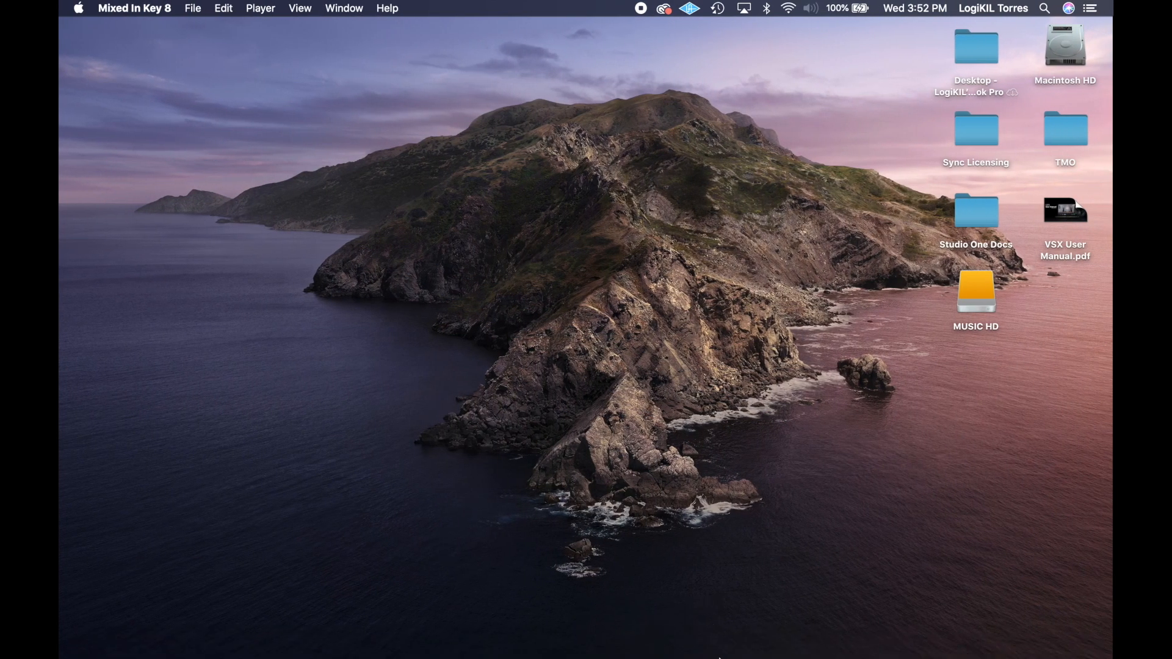
# - Launch Studio One and open its preferences at the audio setup
pyautogui.moveTo(719, 657)
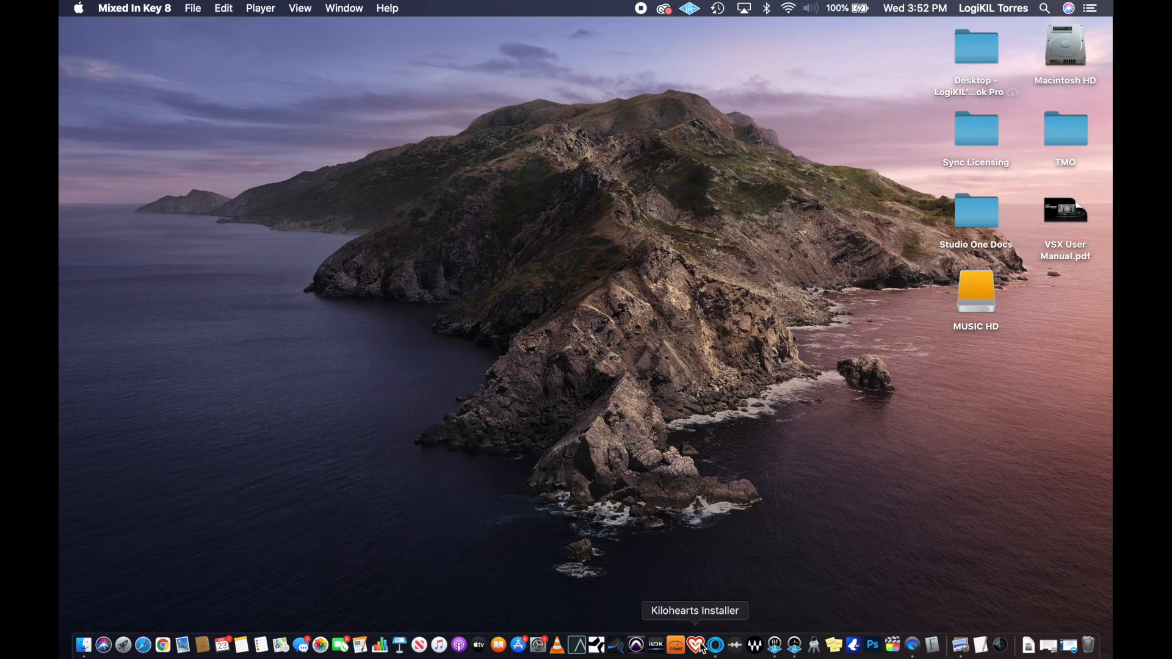
pyautogui.click(617, 653)
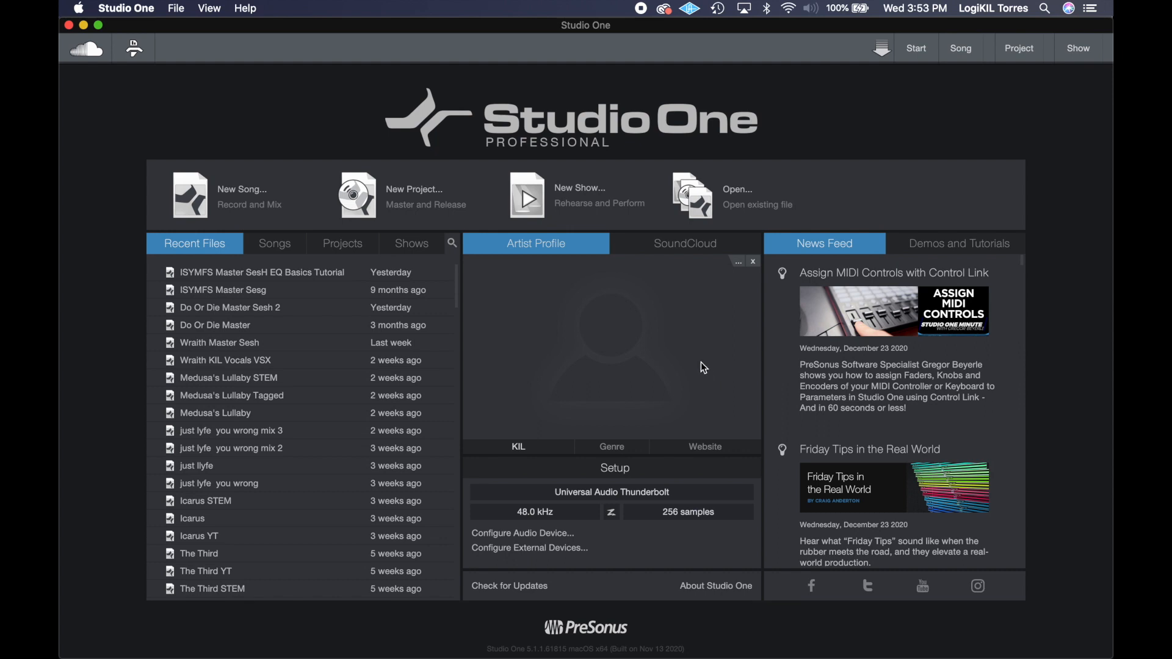
pyautogui.click(139, 12)
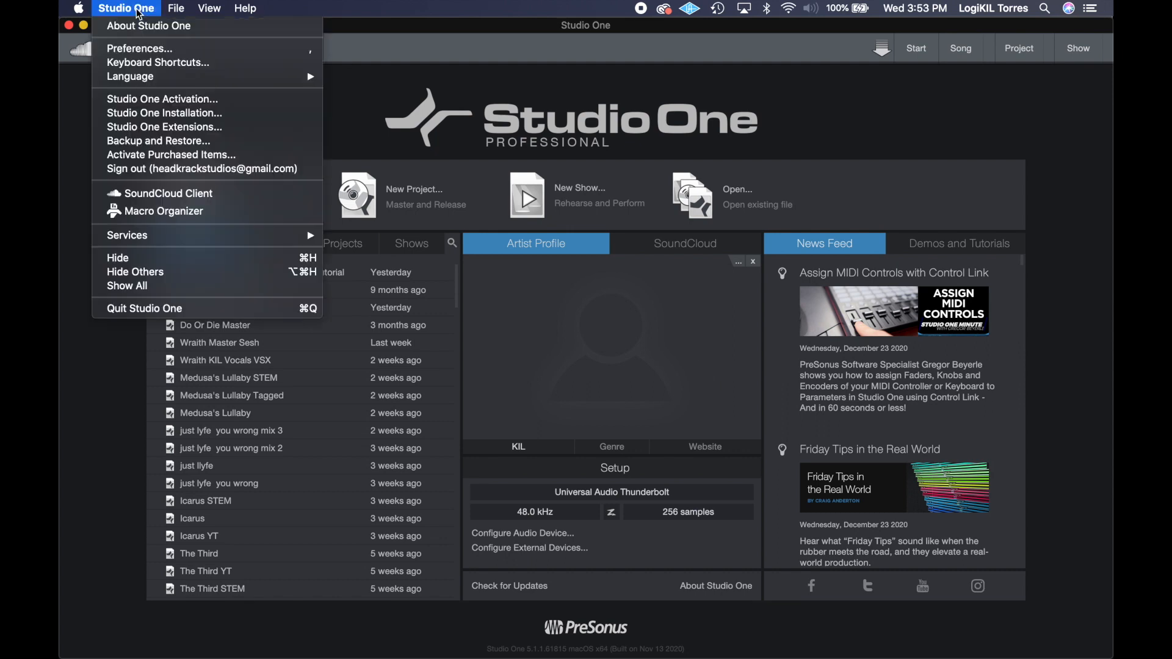
pyautogui.click(156, 53)
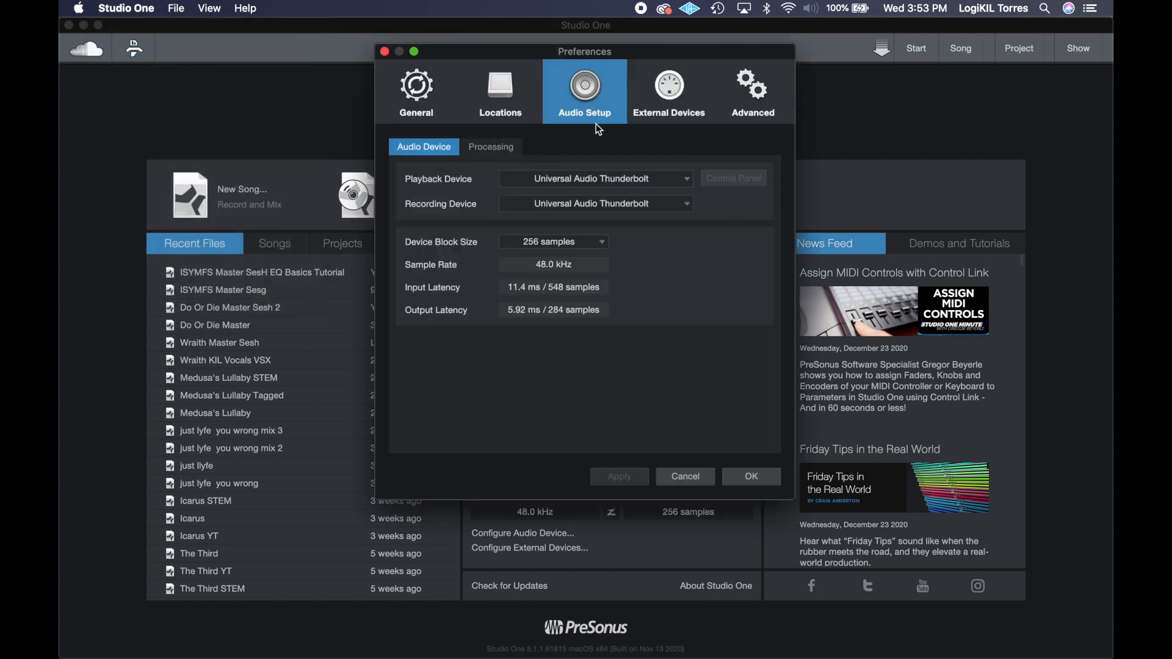
# - Try Built-in Output as the playback device, restore Universal Audio Thunderbolt, and look through the available devices again
pyautogui.click(611, 182)
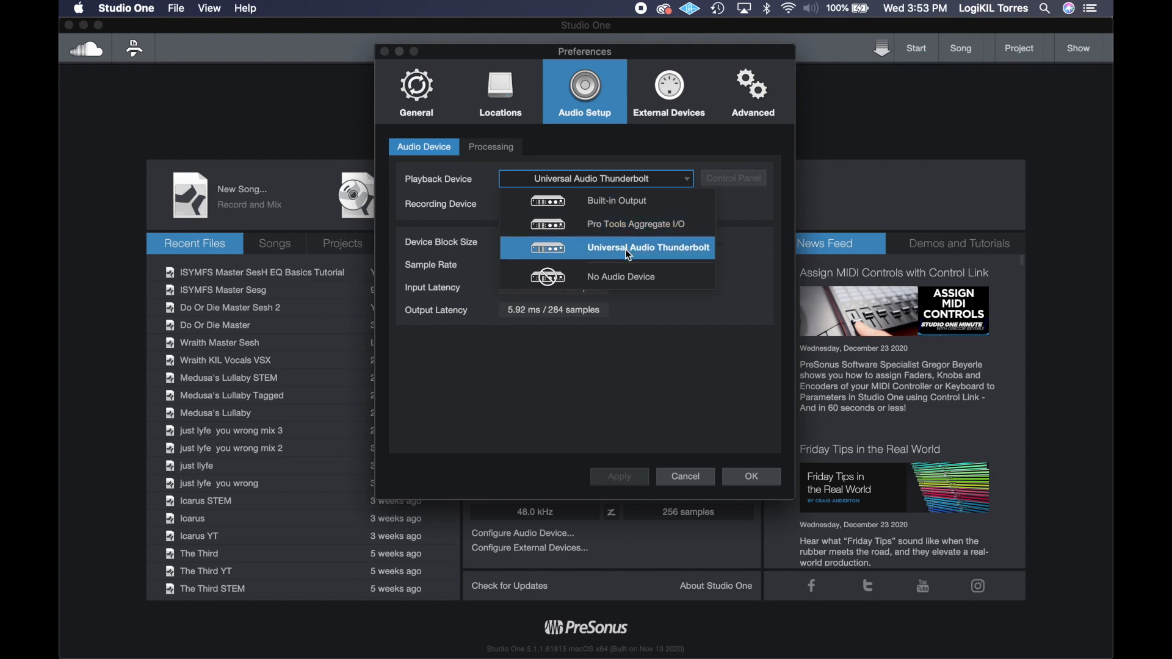
pyautogui.click(632, 207)
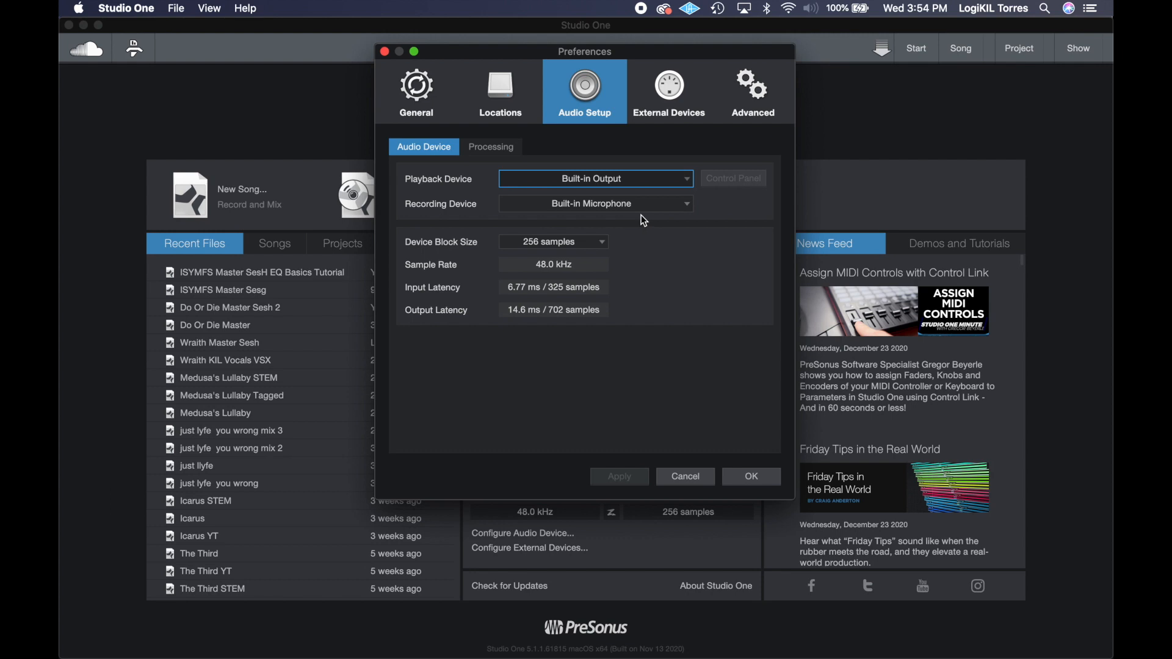
pyautogui.click(630, 183)
pyautogui.click(629, 247)
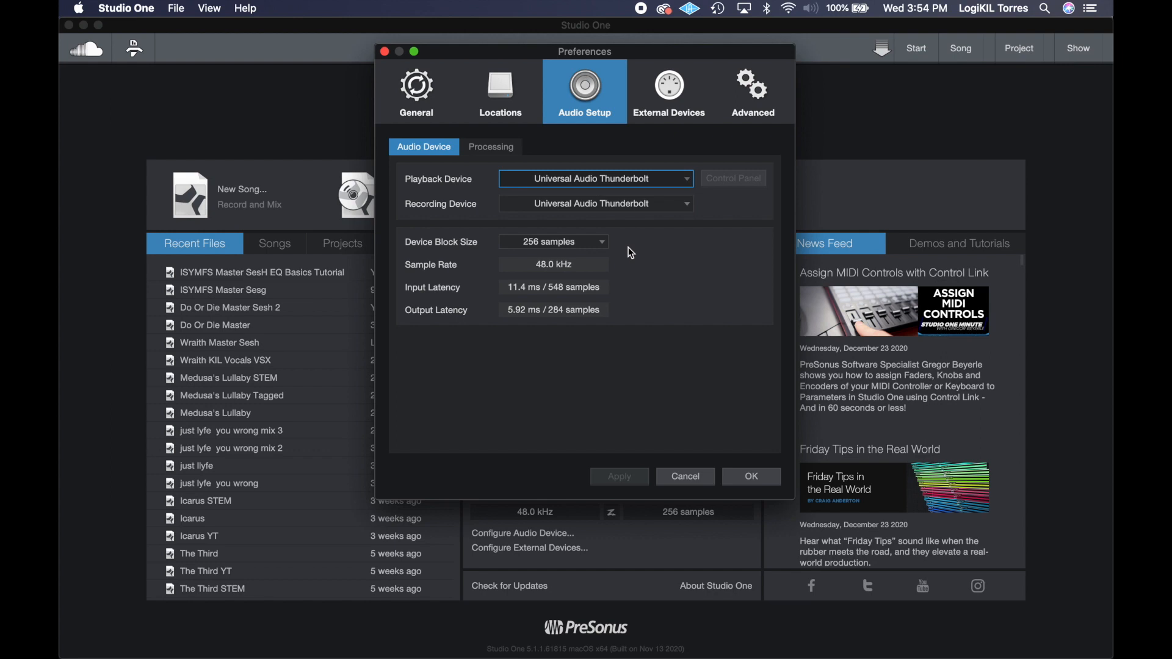
pyautogui.click(618, 179)
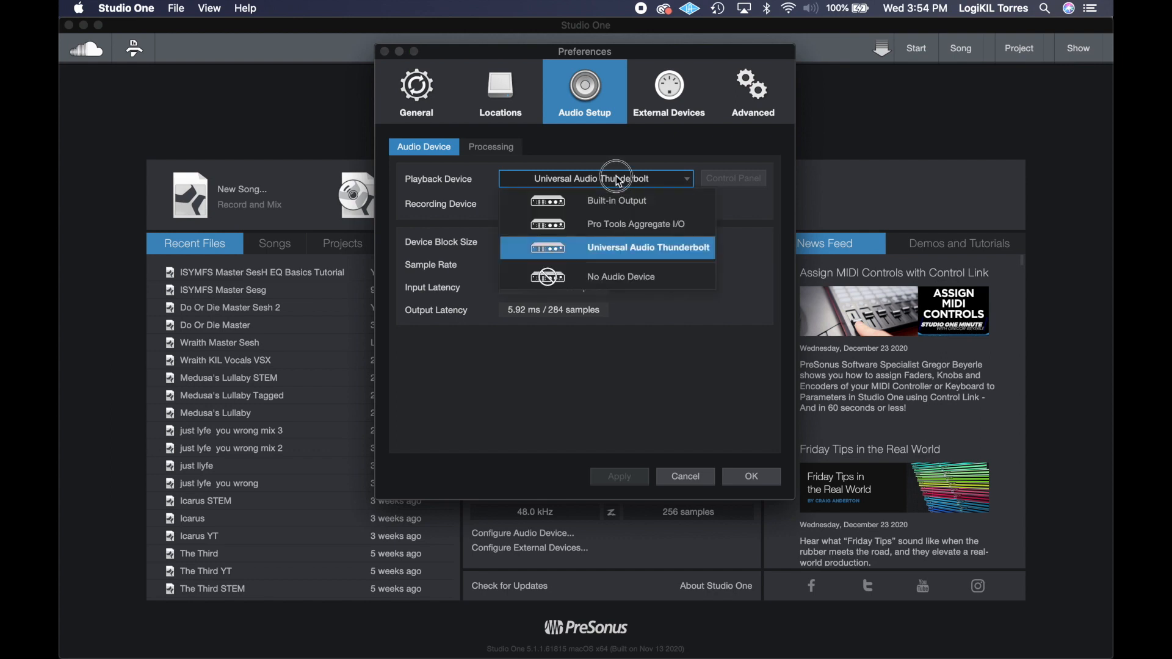
pyautogui.click(734, 276)
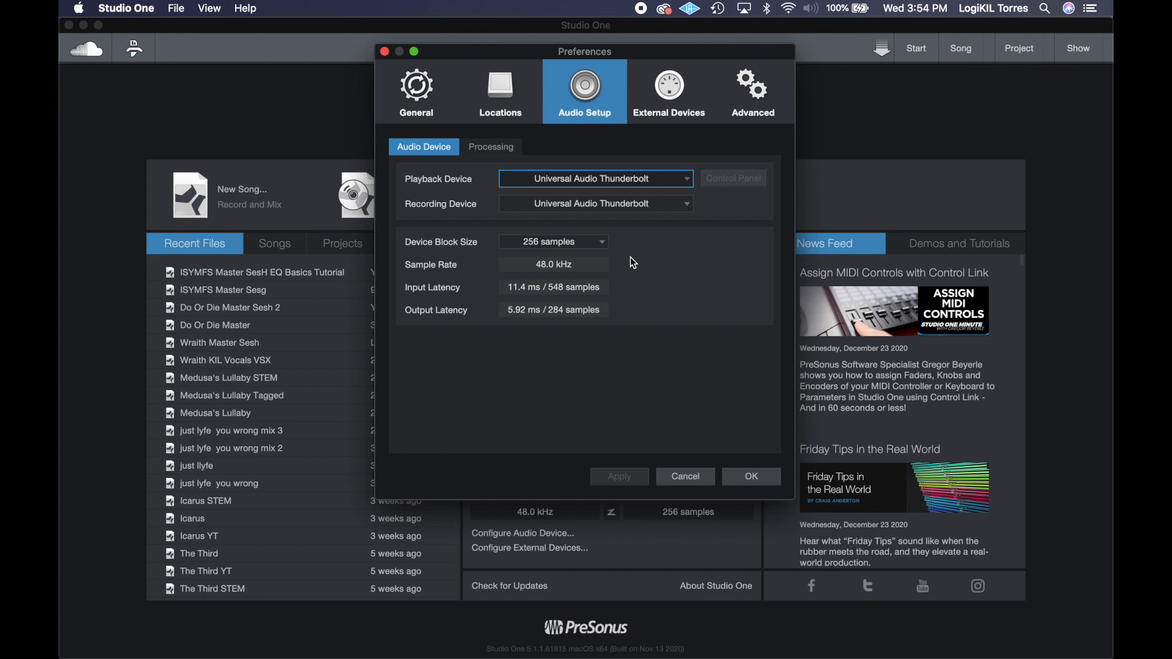
# - Set the device block size to 512 samples
pyautogui.click(597, 244)
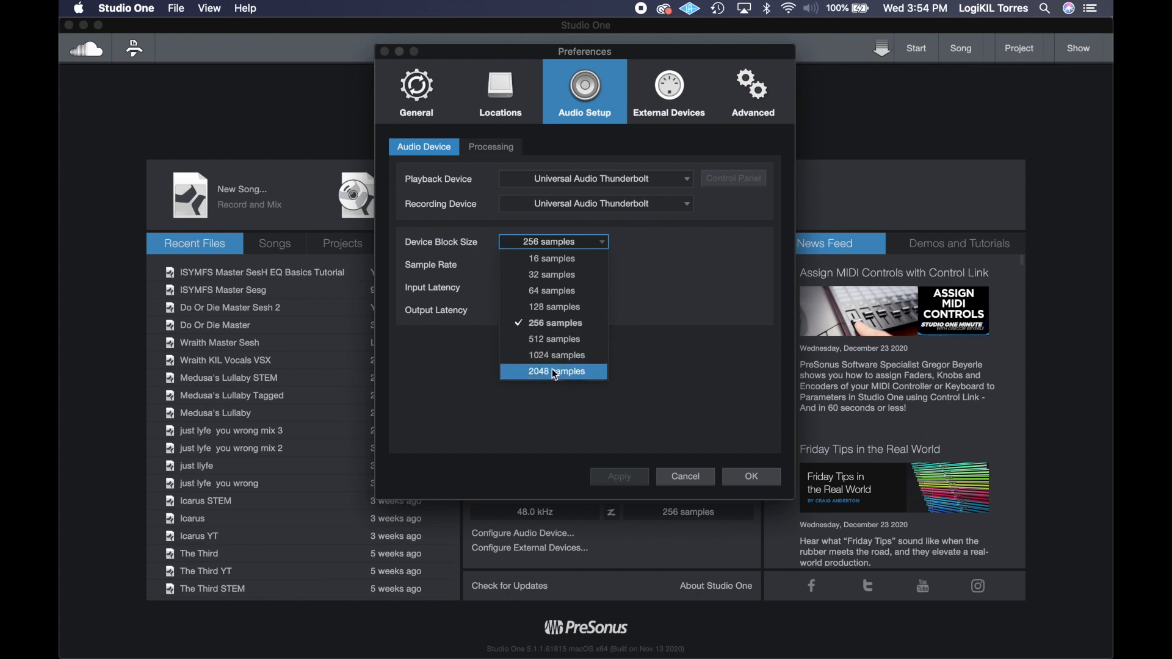
pyautogui.click(756, 359)
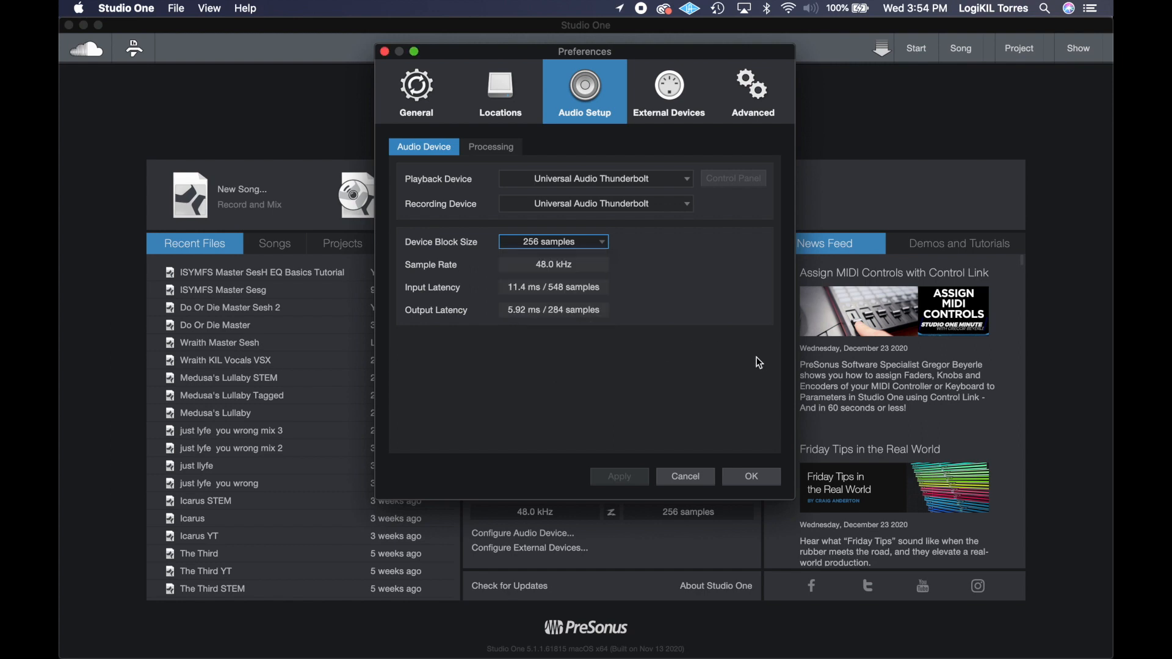
pyautogui.click(566, 244)
pyautogui.click(566, 341)
# - Examine the user data location choices, browsing Studio One/Songs on MUSIC HD and the Studio One folder in iCloud Documents
pyautogui.click(510, 103)
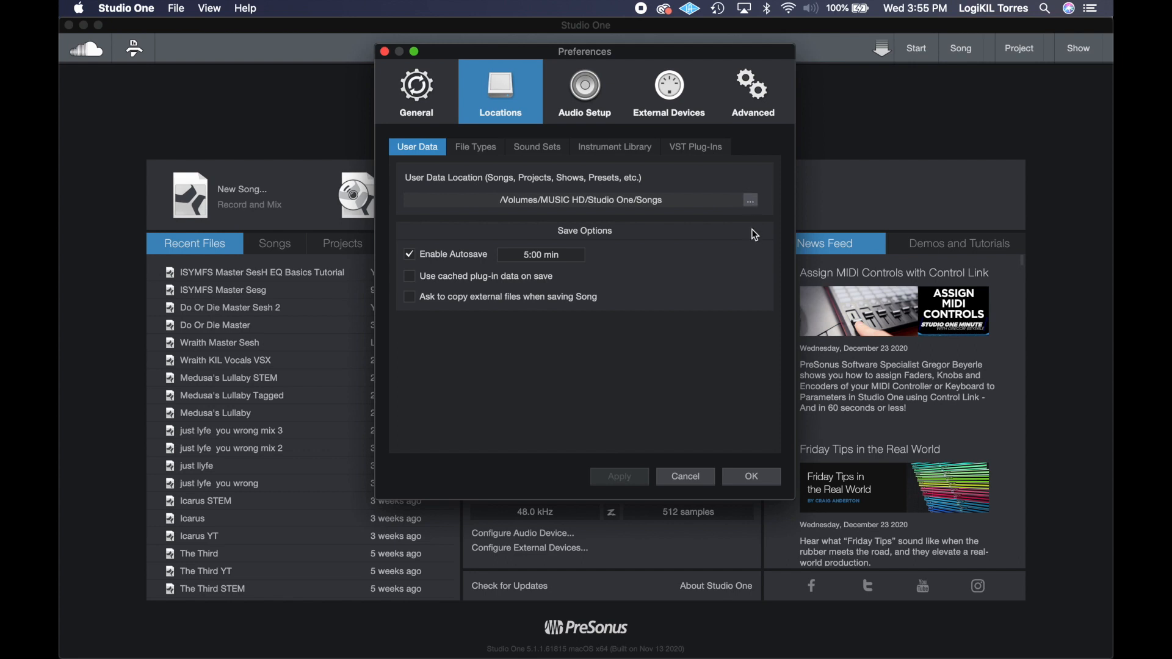
pyautogui.click(751, 201)
pyautogui.click(751, 200)
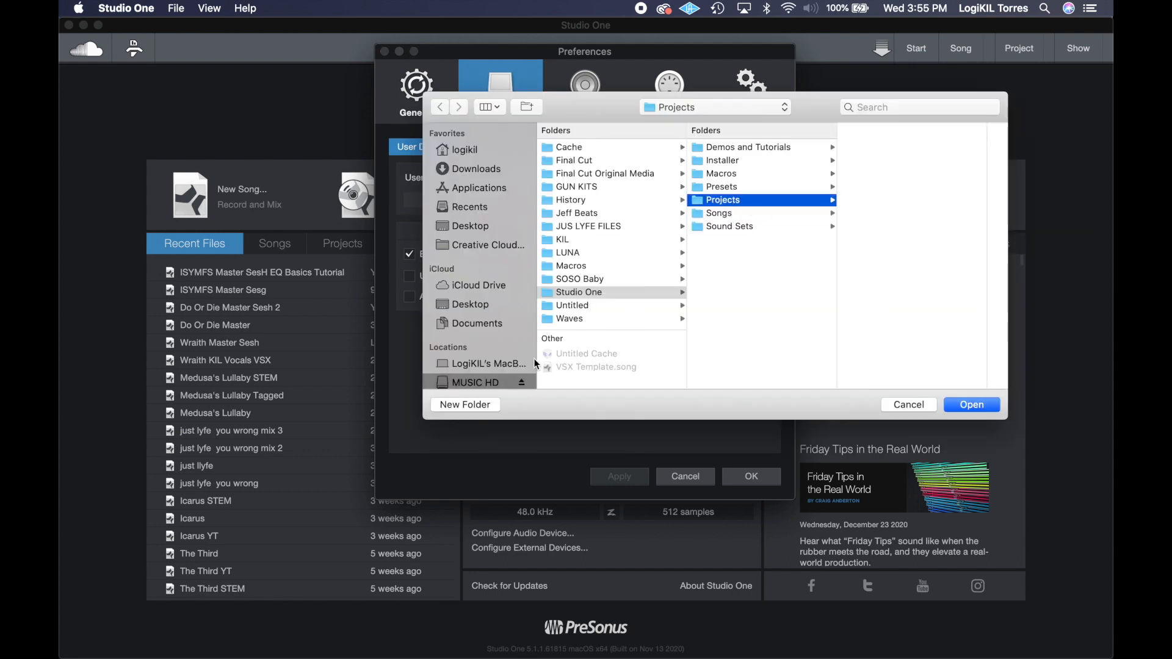
pyautogui.click(457, 384)
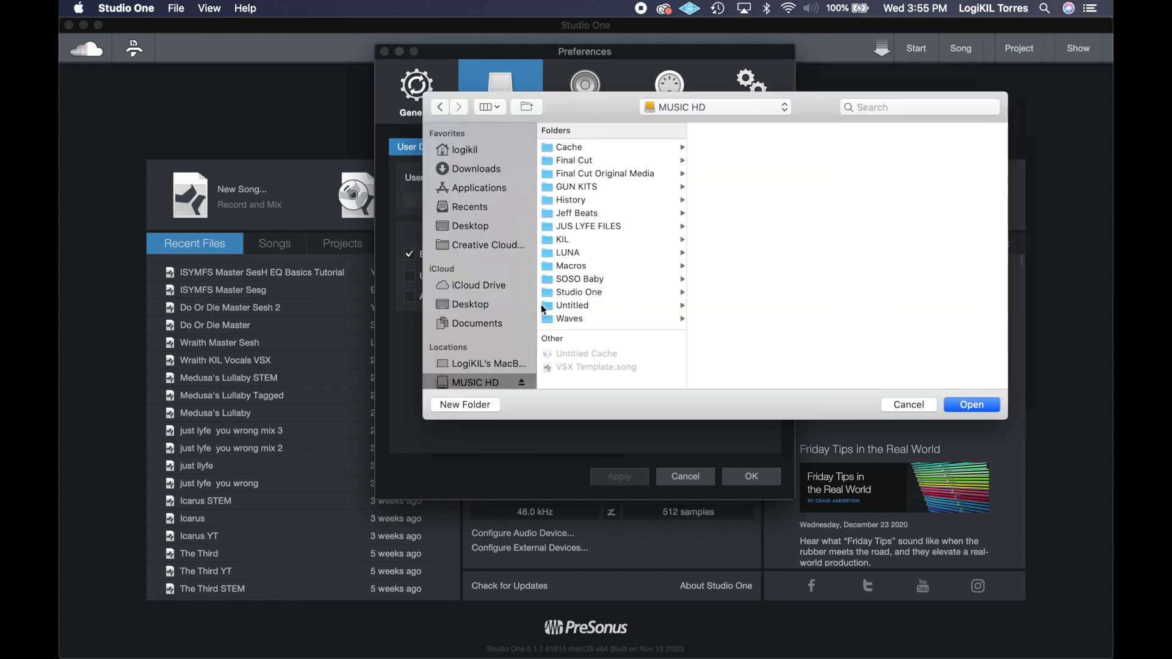
pyautogui.click(574, 292)
pyautogui.click(721, 213)
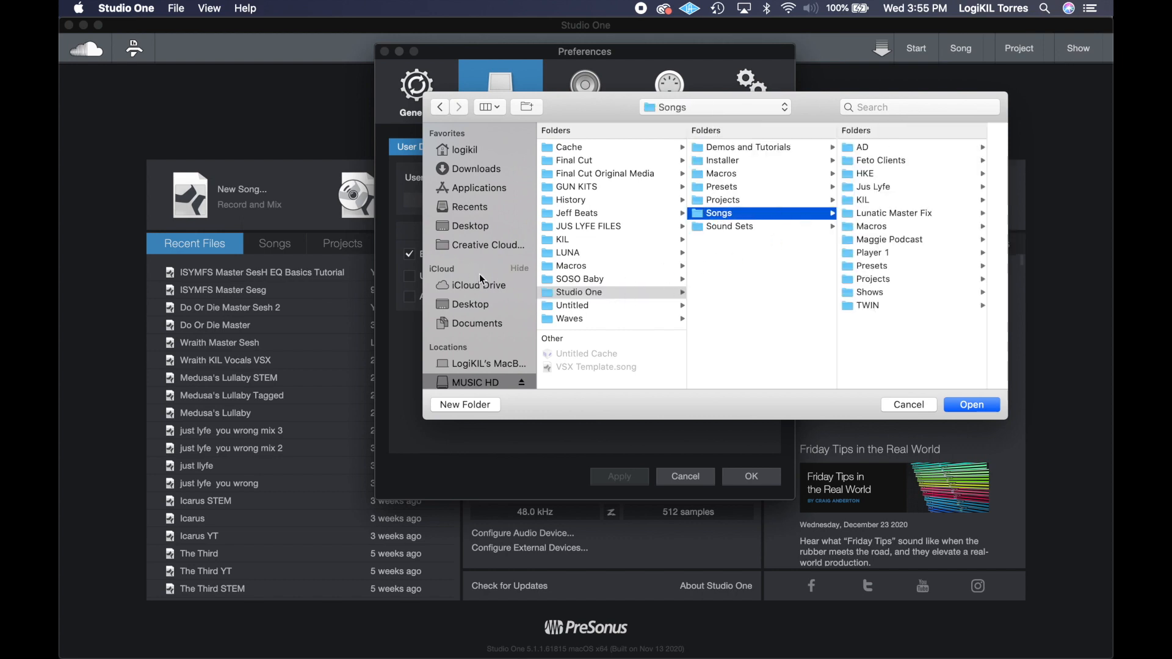
pyautogui.click(479, 321)
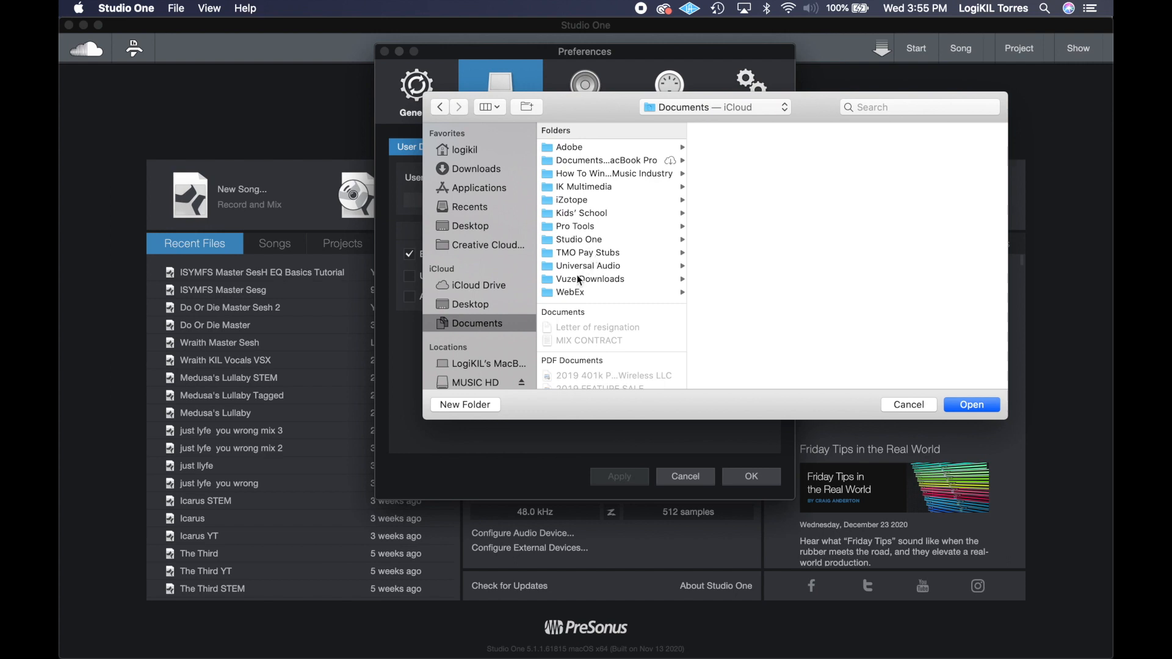
pyautogui.click(574, 240)
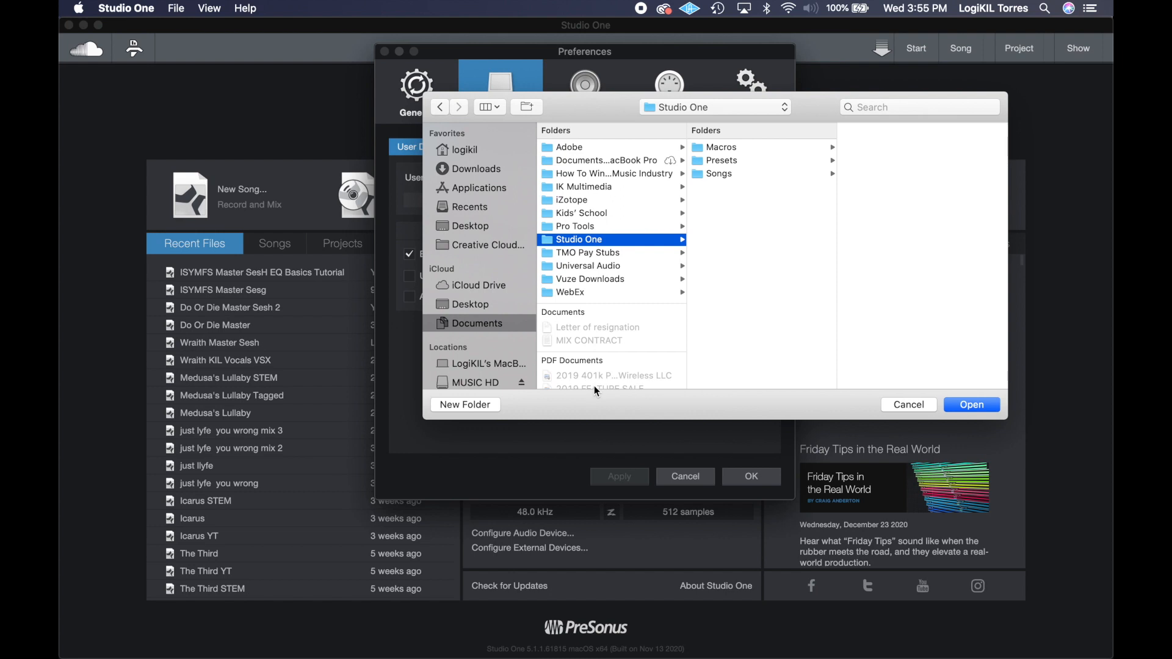
# - Compare the Documents and MUSIC HD locations again, browse to Studio One/Songs on MUSIC HD, and cancel the folder selection
pyautogui.click(475, 384)
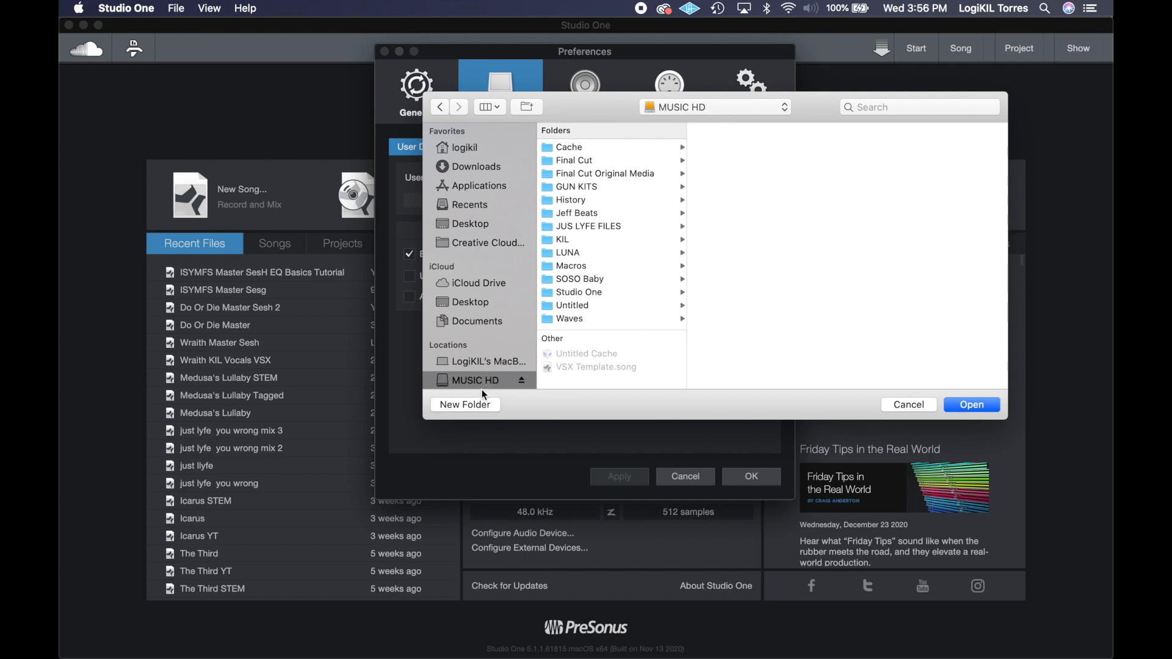
pyautogui.click(467, 302)
pyautogui.click(470, 321)
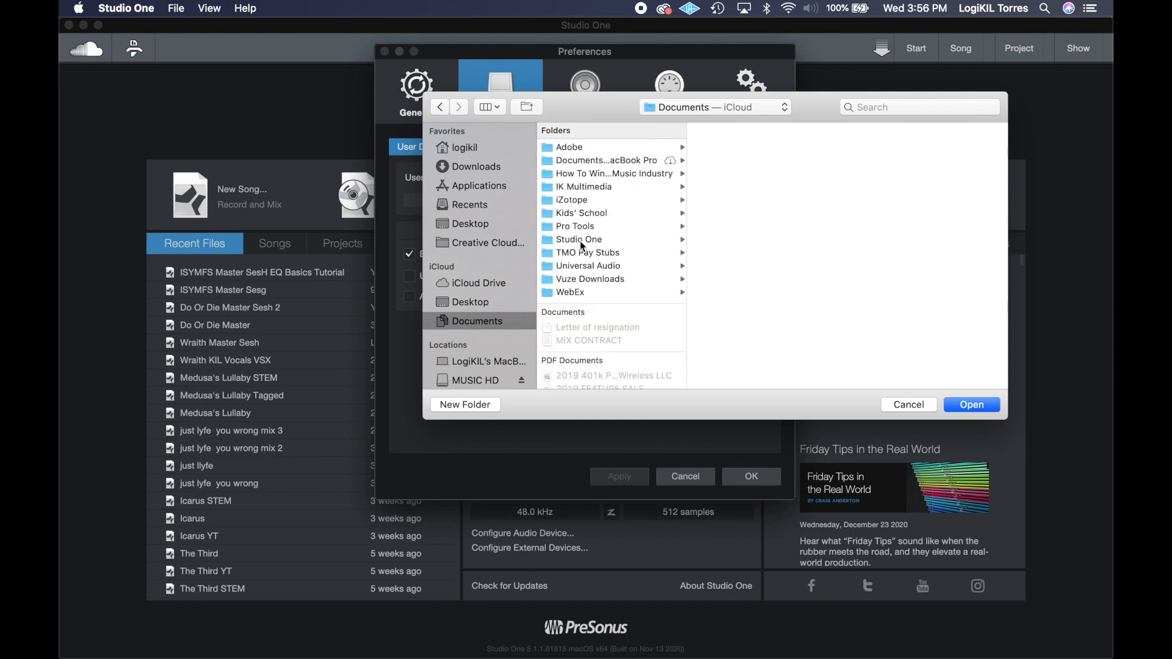
pyautogui.click(466, 380)
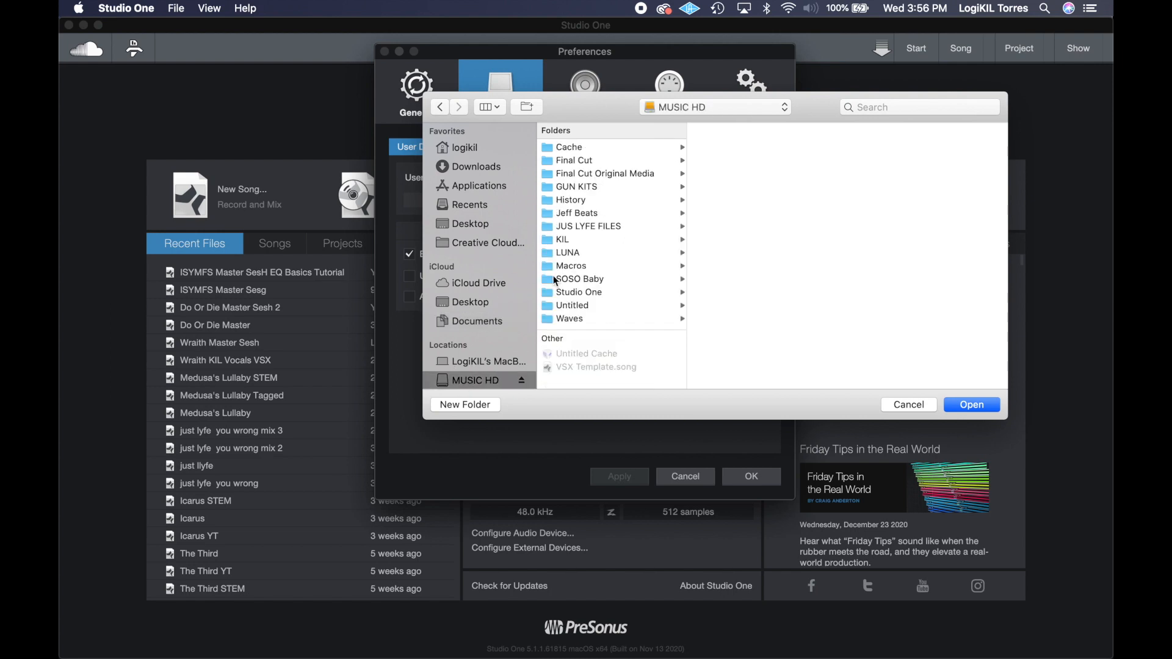
pyautogui.click(572, 292)
pyautogui.click(733, 213)
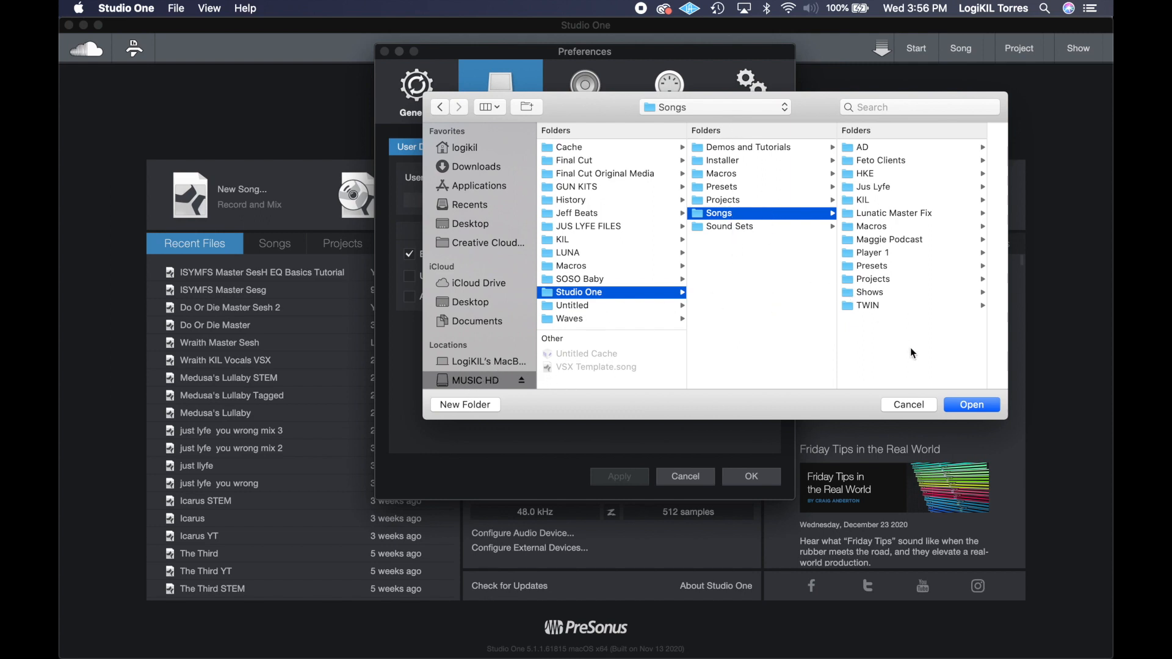
pyautogui.click(909, 406)
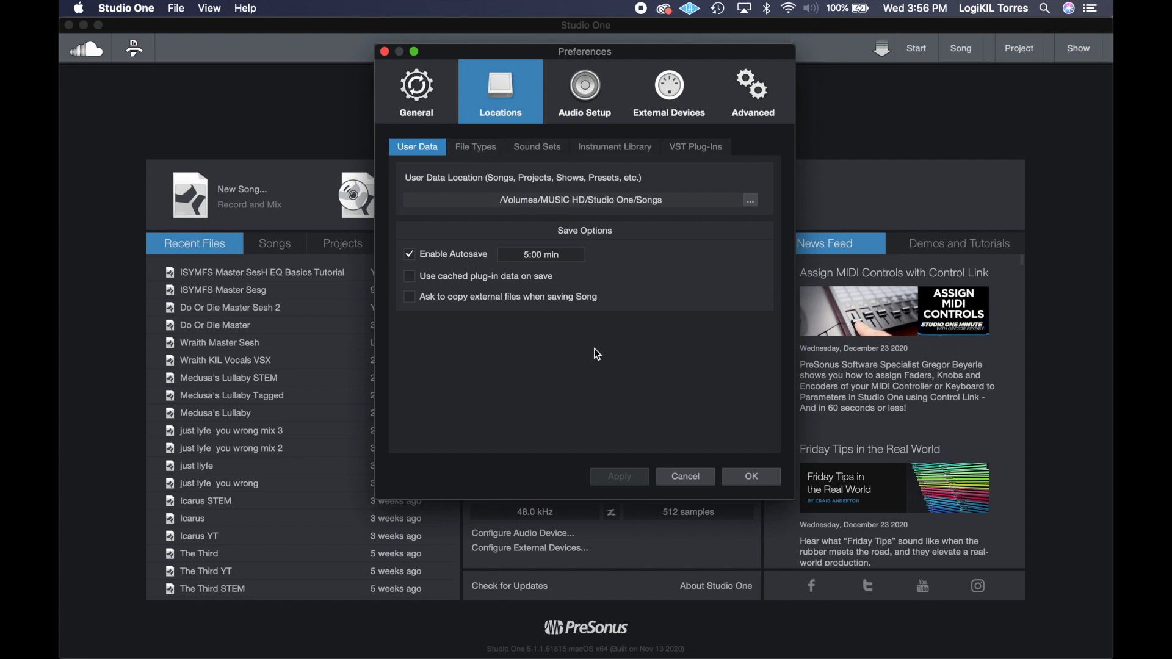
# - Review the audio device, general and appearance preferences
pyautogui.click(589, 99)
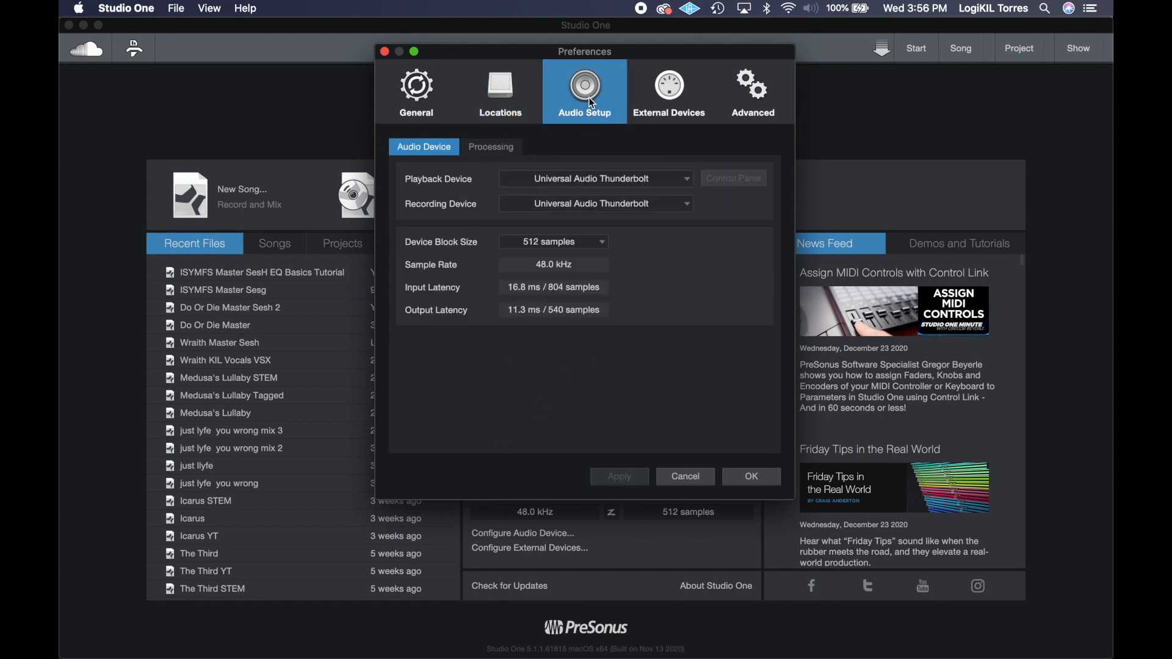
pyautogui.click(407, 97)
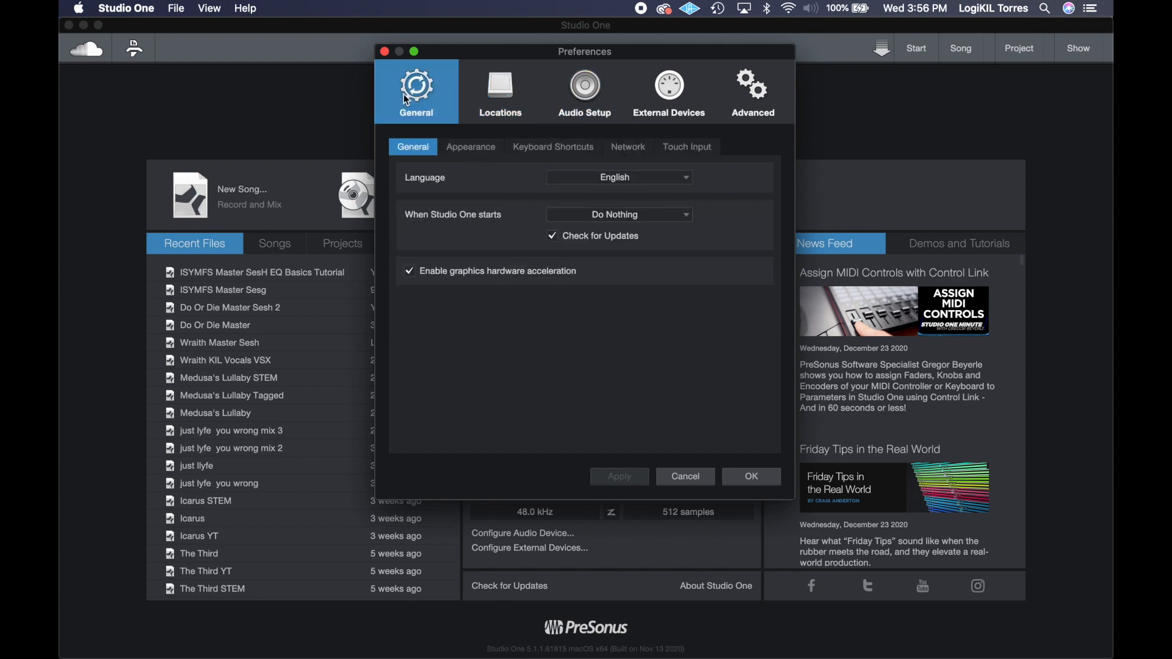
pyautogui.click(470, 148)
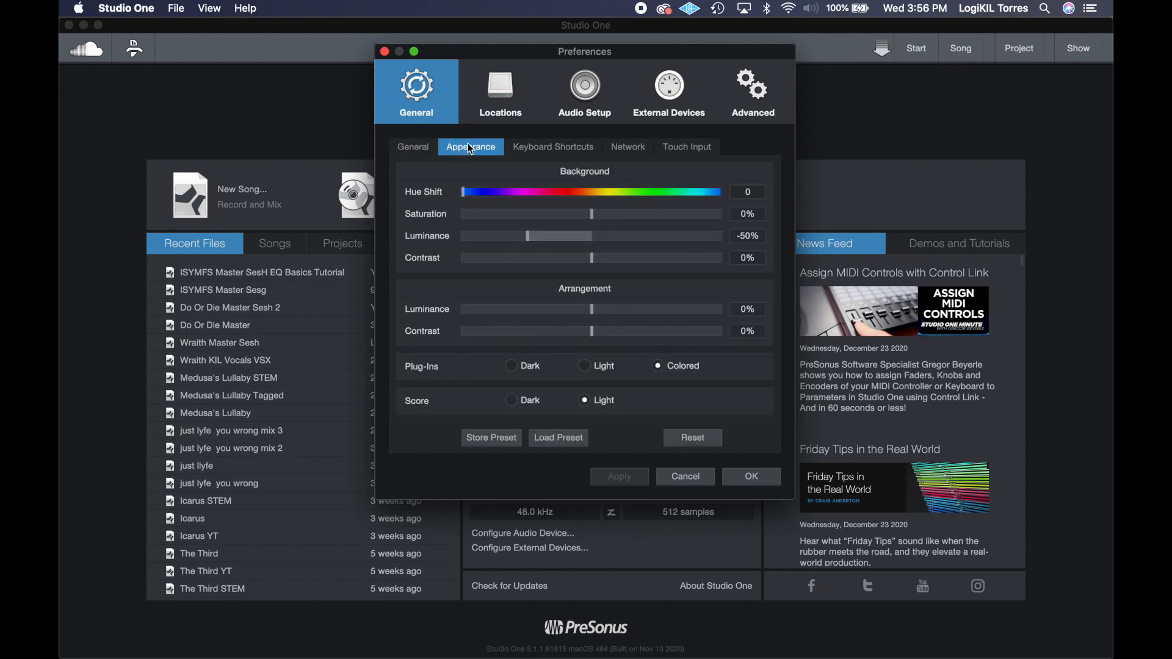
pyautogui.click(415, 147)
# - Try a different background luminance in the appearance preferences and reset the appearance settings
pyautogui.click(496, 147)
pyautogui.moveTo(528, 235)
pyautogui.mouseDown()
pyautogui.moveTo(664, 239)
pyautogui.moveTo(542, 242)
pyautogui.mouseUp()
pyautogui.click(693, 438)
# - Review the keyboard shortcuts and the advanced editing options, and accept the preferences
pyautogui.click(566, 149)
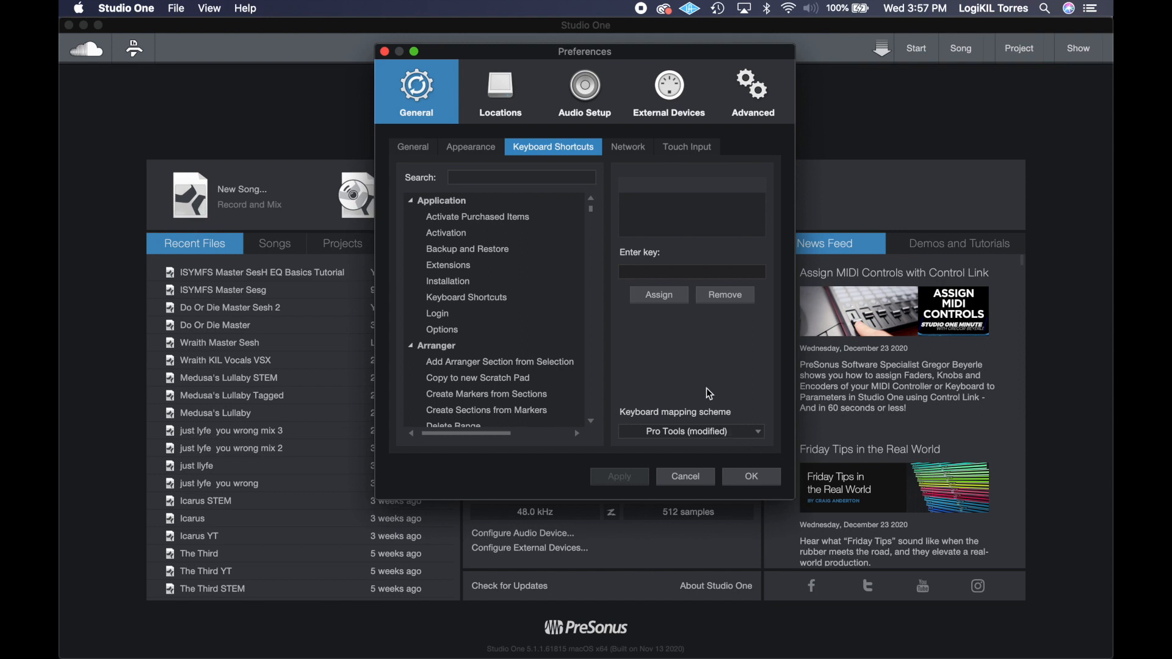
pyautogui.click(756, 89)
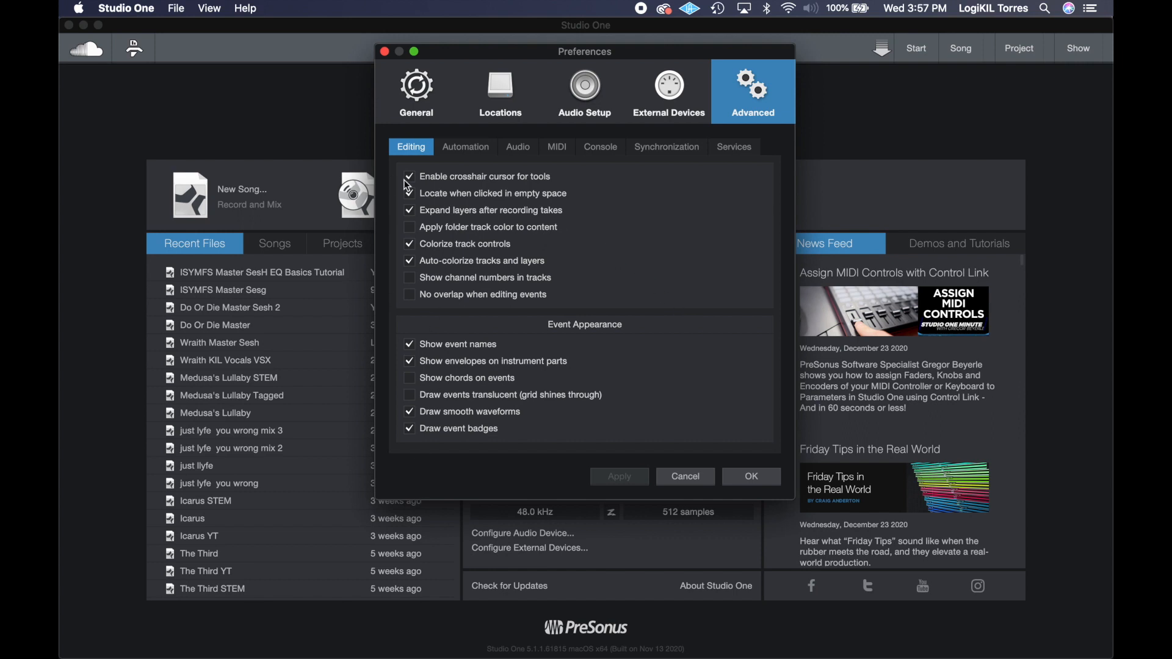
pyautogui.click(736, 478)
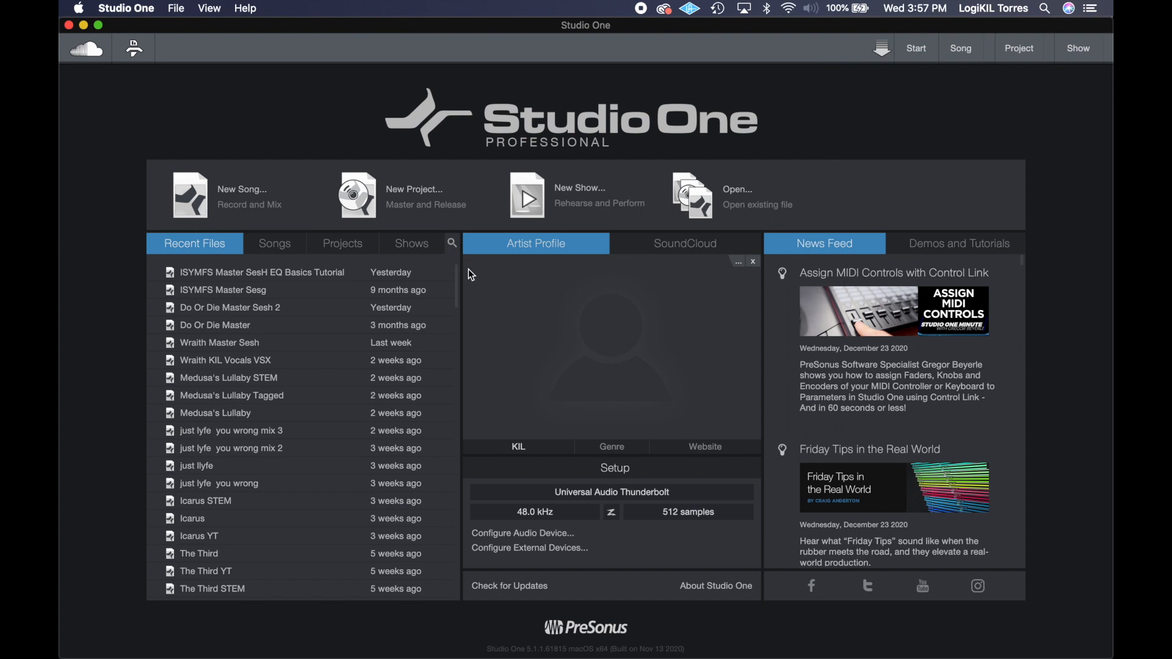
# - Start a new song with the title "Recording in Studio One"
pyautogui.click(246, 187)
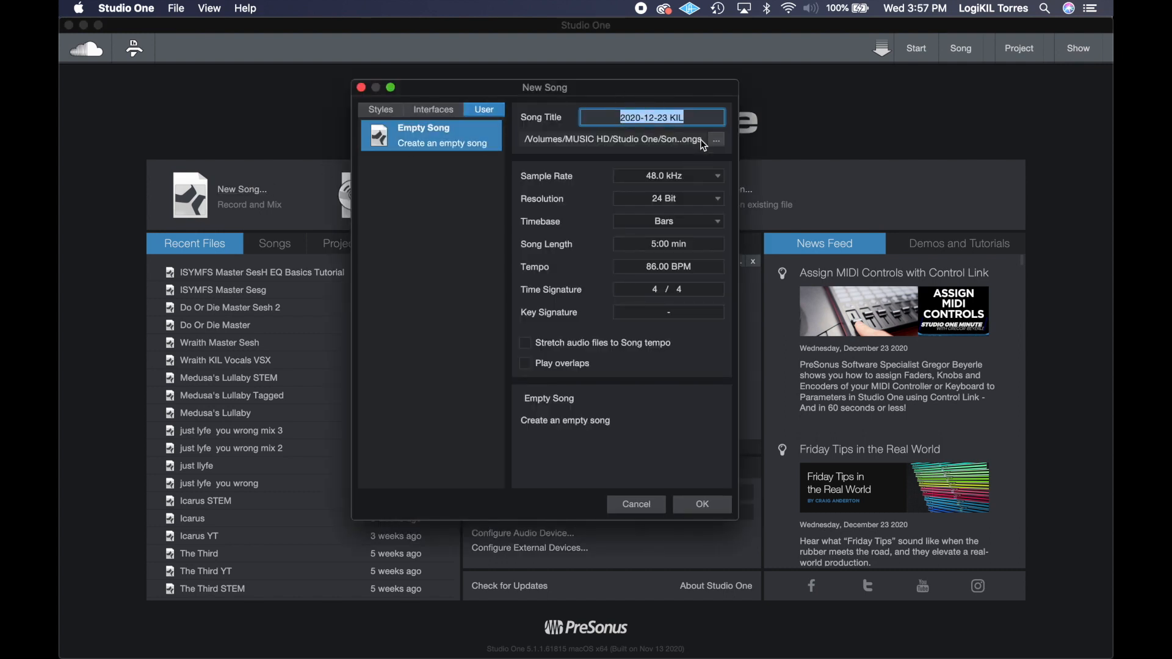
pyautogui.write('Recording ')
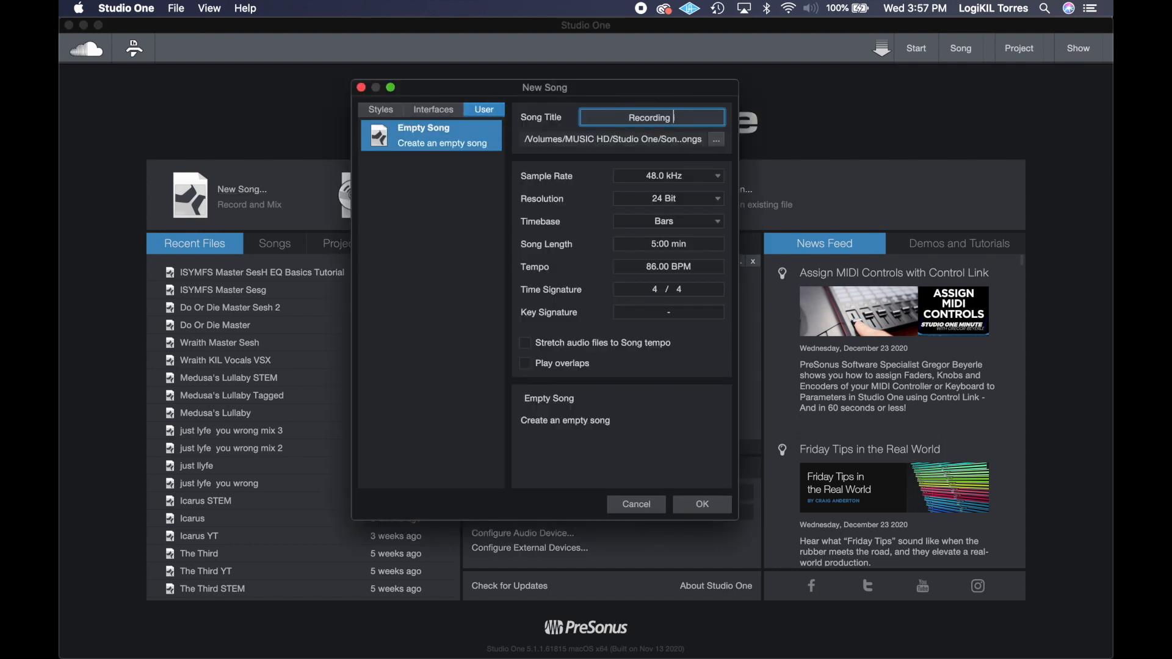
pyautogui.write('in Studio One')
# - Create a folder named KIL SESH inside Studio One/Songs on MUSIC HD and choose it as the new song's location
pyautogui.click(718, 142)
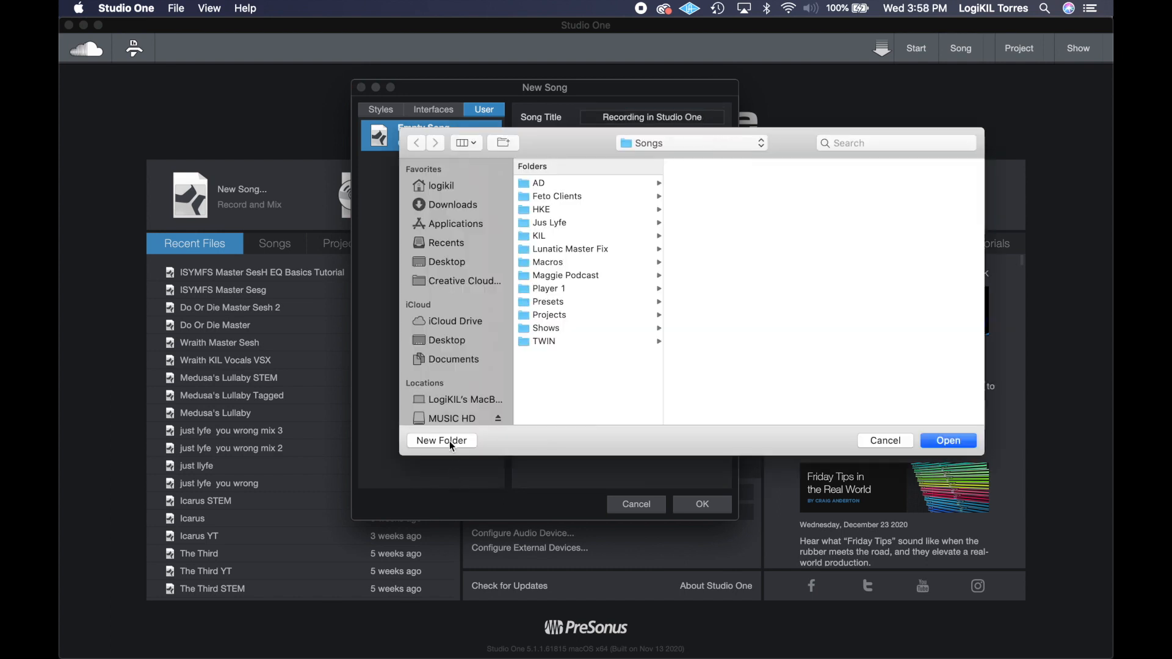
pyautogui.click(450, 416)
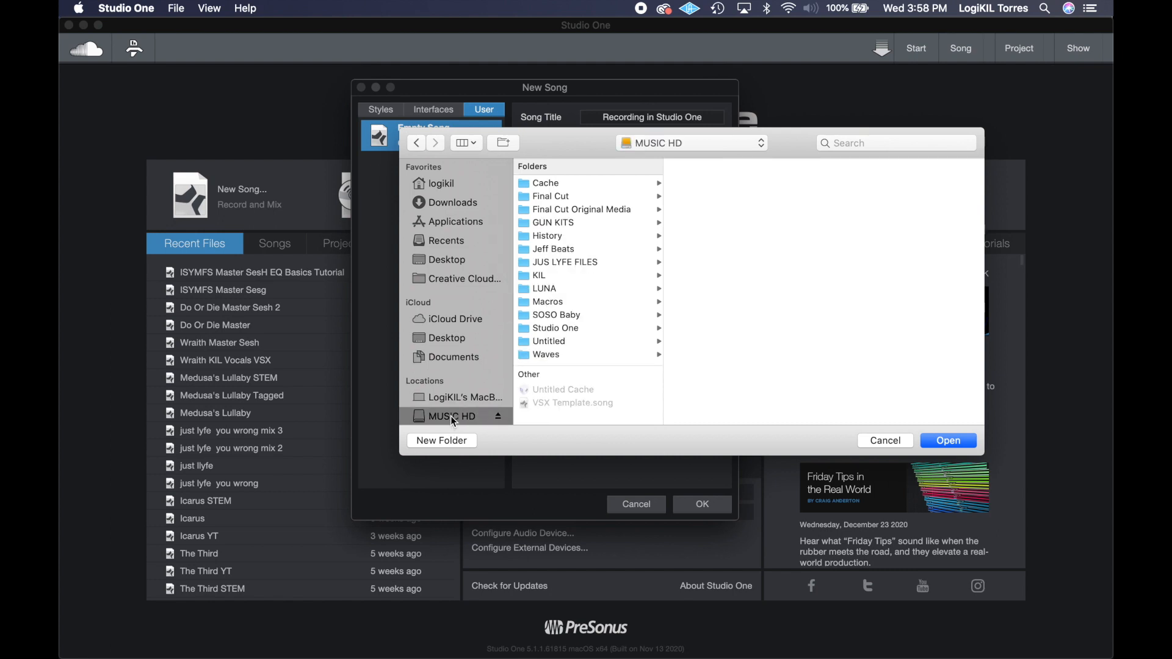
pyautogui.click(553, 329)
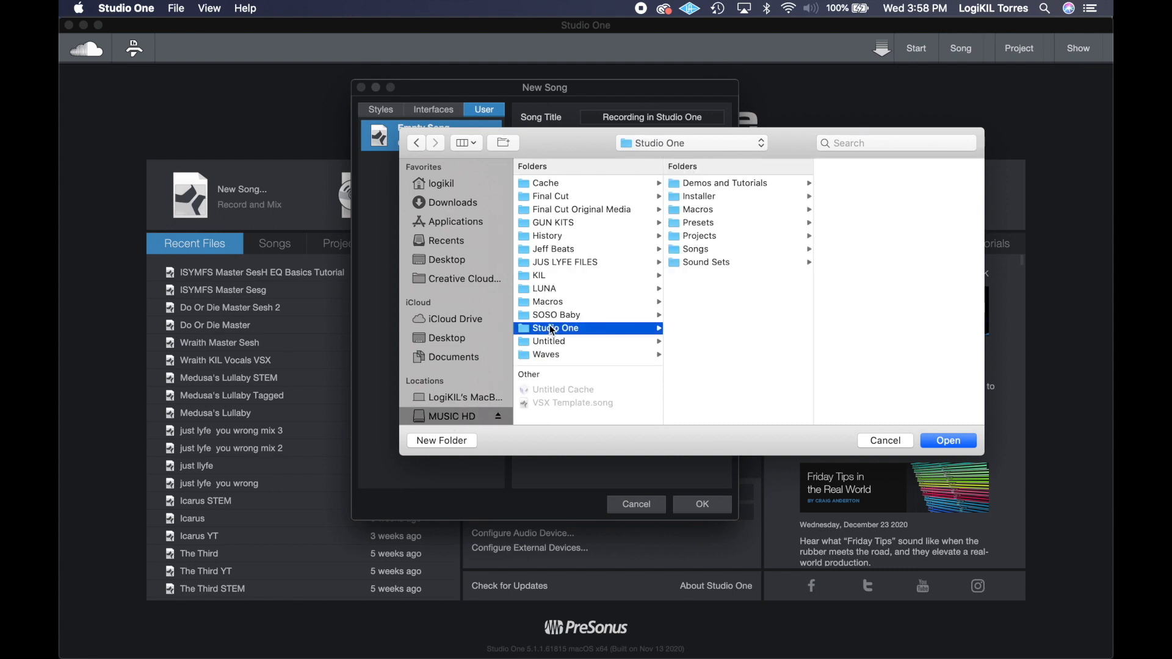
pyautogui.click(695, 250)
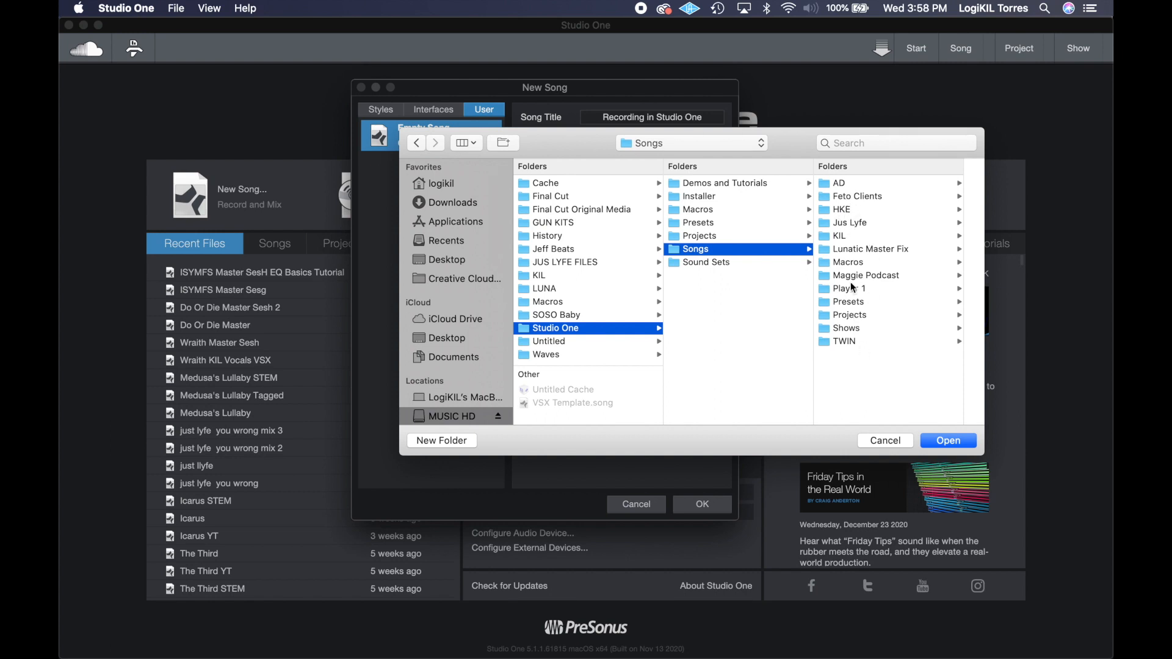
pyautogui.click(440, 440)
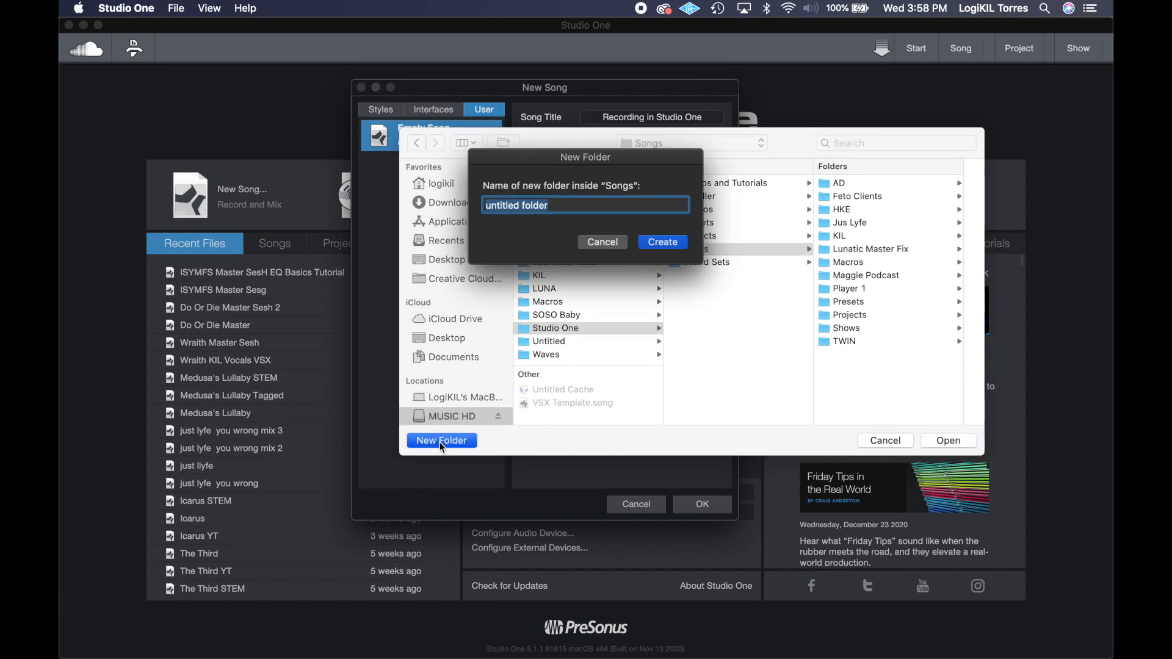
pyautogui.write('KIL SESIH')
pyautogui.click(676, 245)
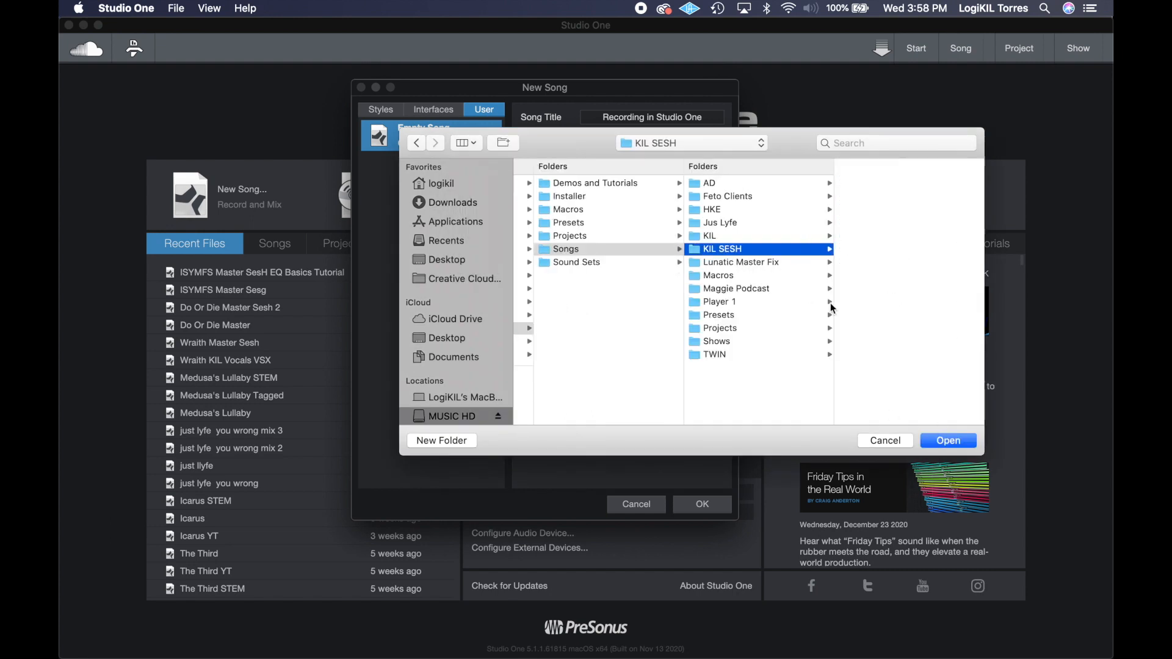
pyautogui.click(940, 442)
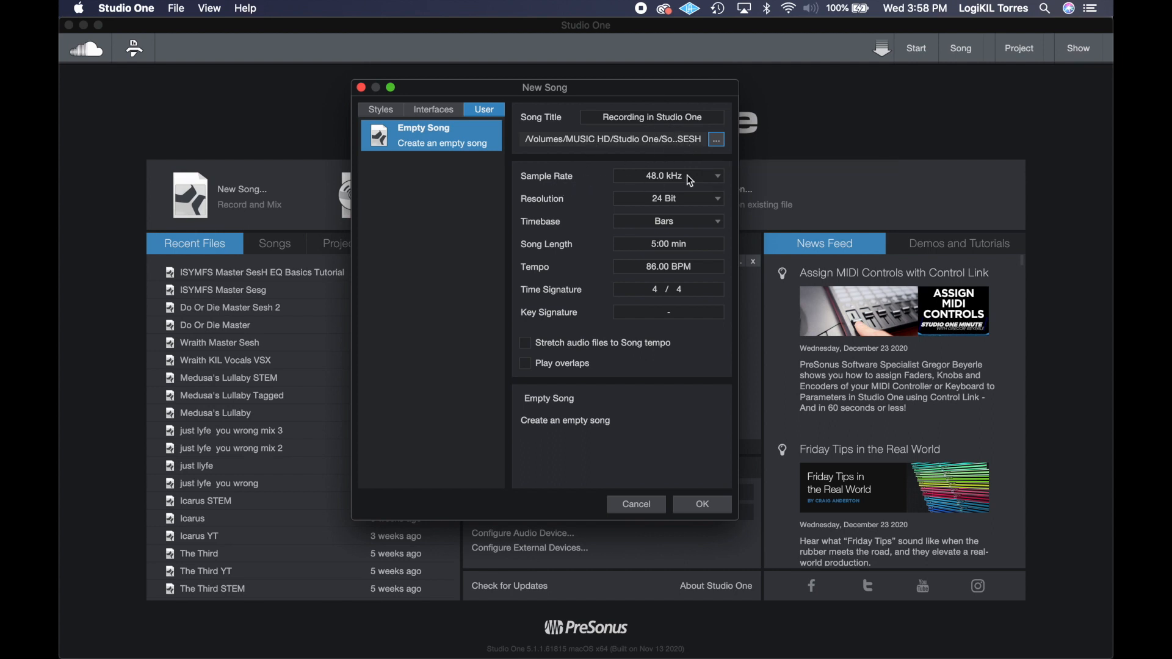
# - Look through the sample rate and resolution choices for the new song, keeping 48.0 kHz and 24 Bit
pyautogui.click(714, 181)
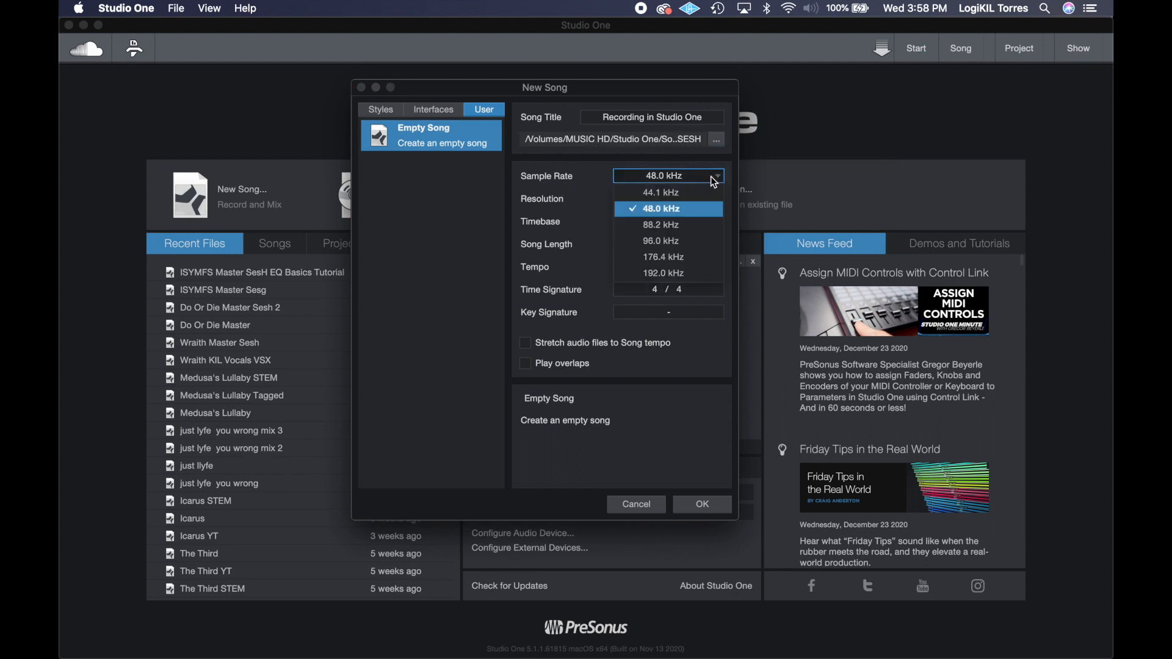
pyautogui.click(605, 181)
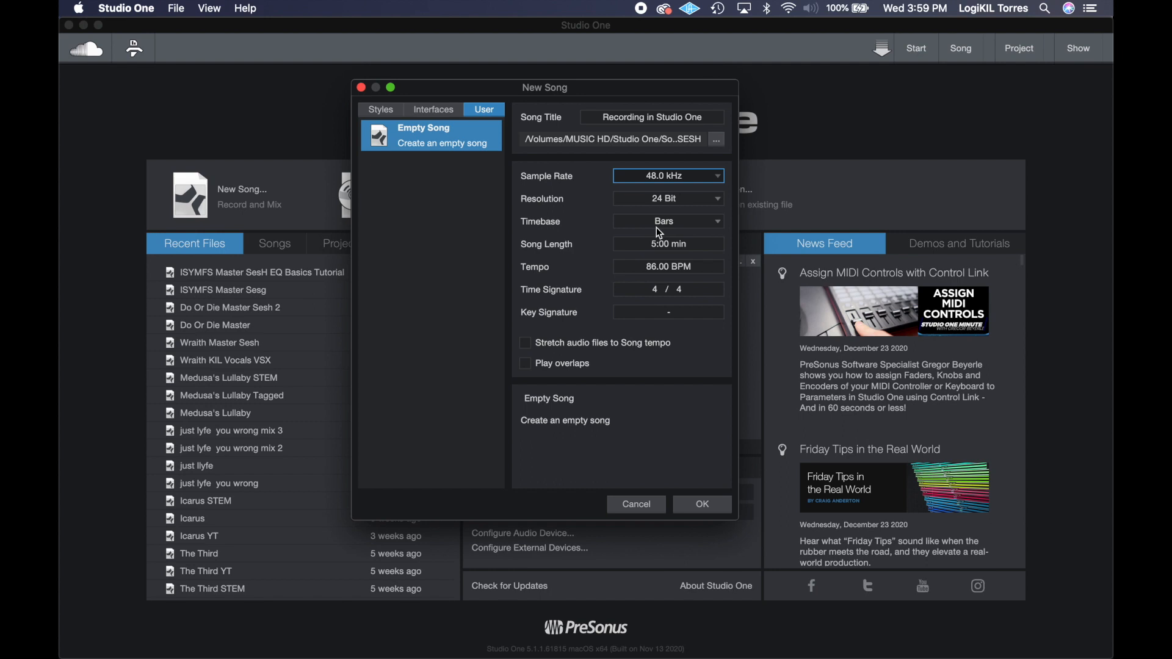
pyautogui.click(689, 180)
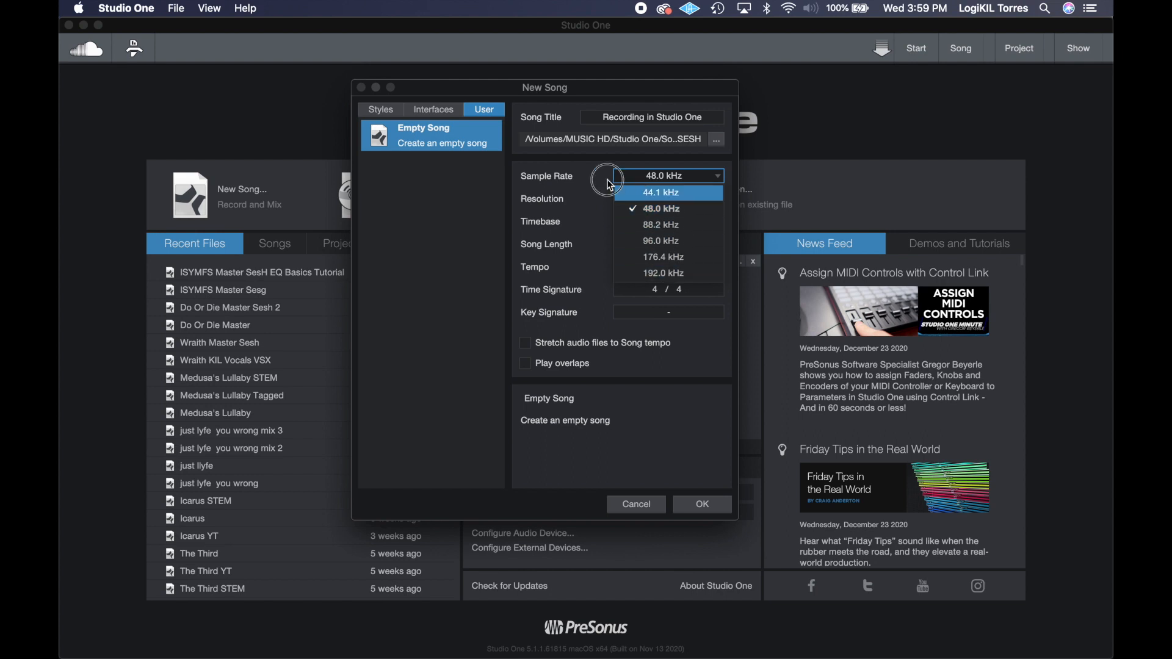
pyautogui.click(611, 185)
pyautogui.click(675, 199)
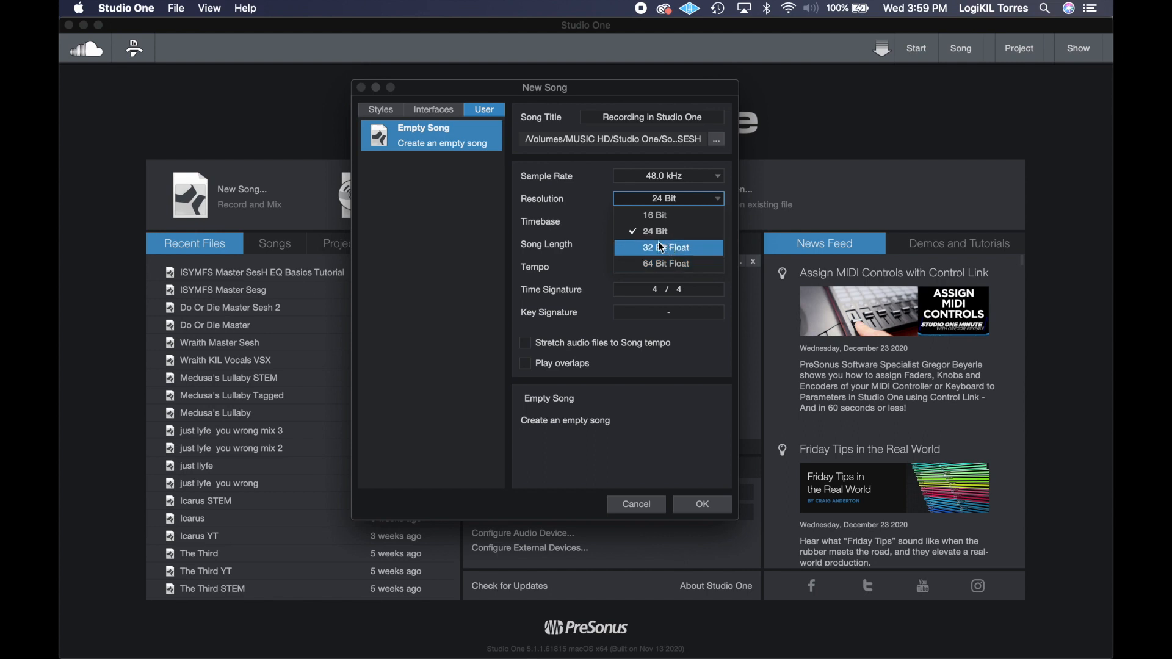
pyautogui.click(599, 224)
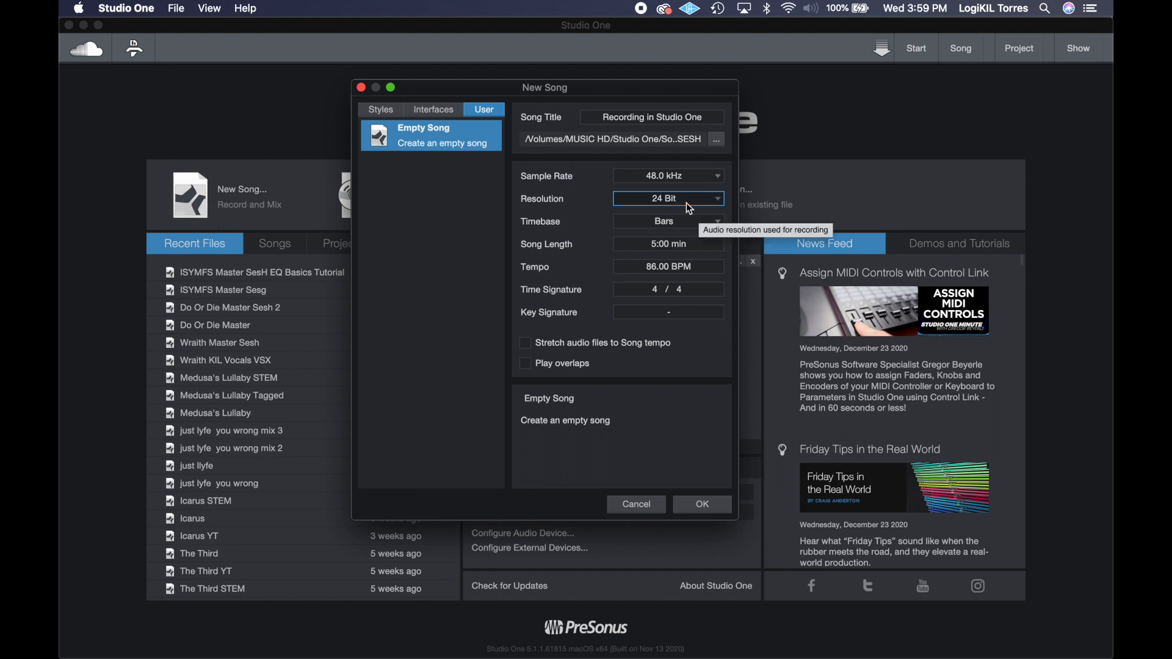
# - Set the new song's sample rate to 44.1 kHz and its resolution to 16 Bit
pyautogui.click(675, 177)
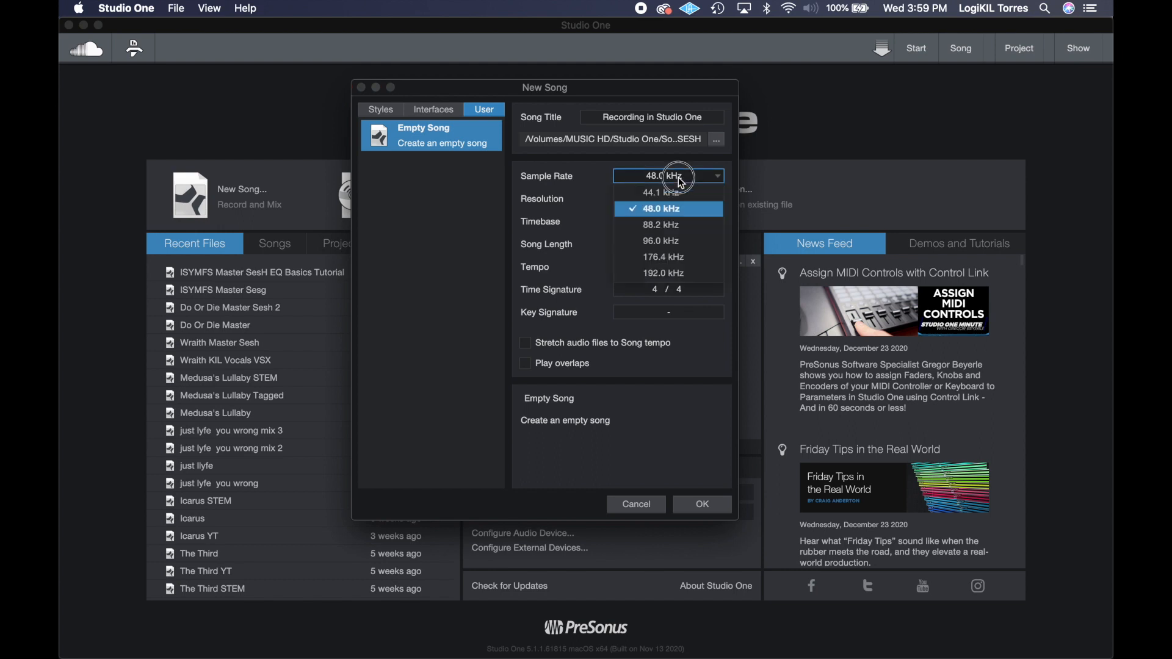
pyautogui.click(618, 182)
pyautogui.click(663, 174)
pyautogui.click(668, 195)
pyautogui.click(671, 198)
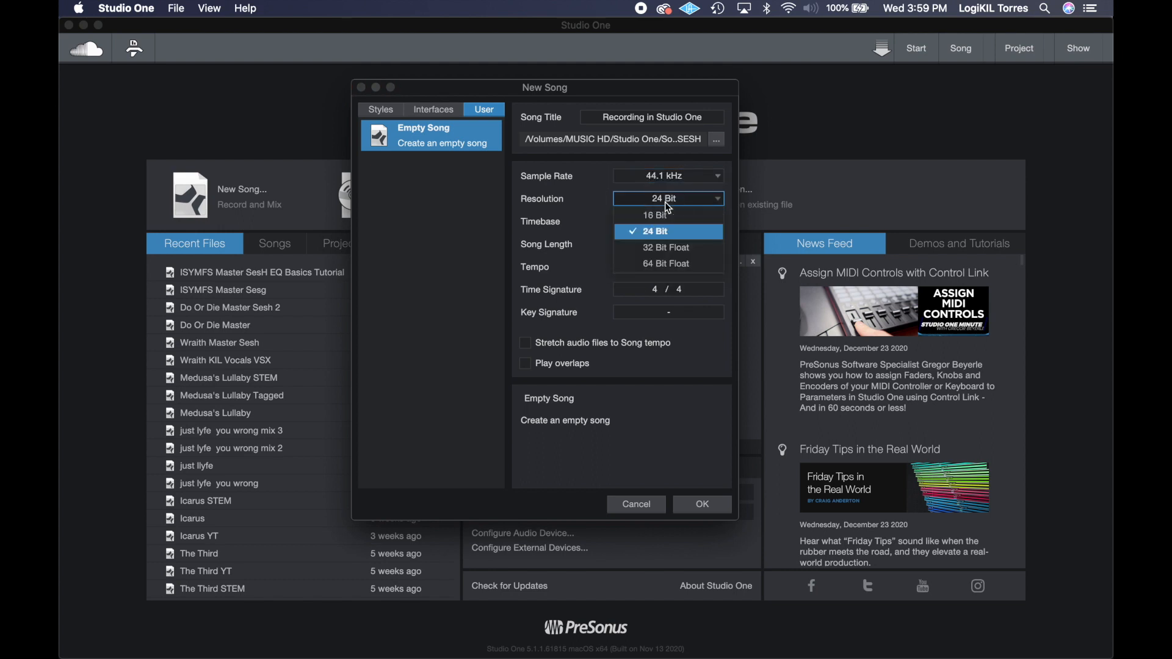
pyautogui.click(667, 214)
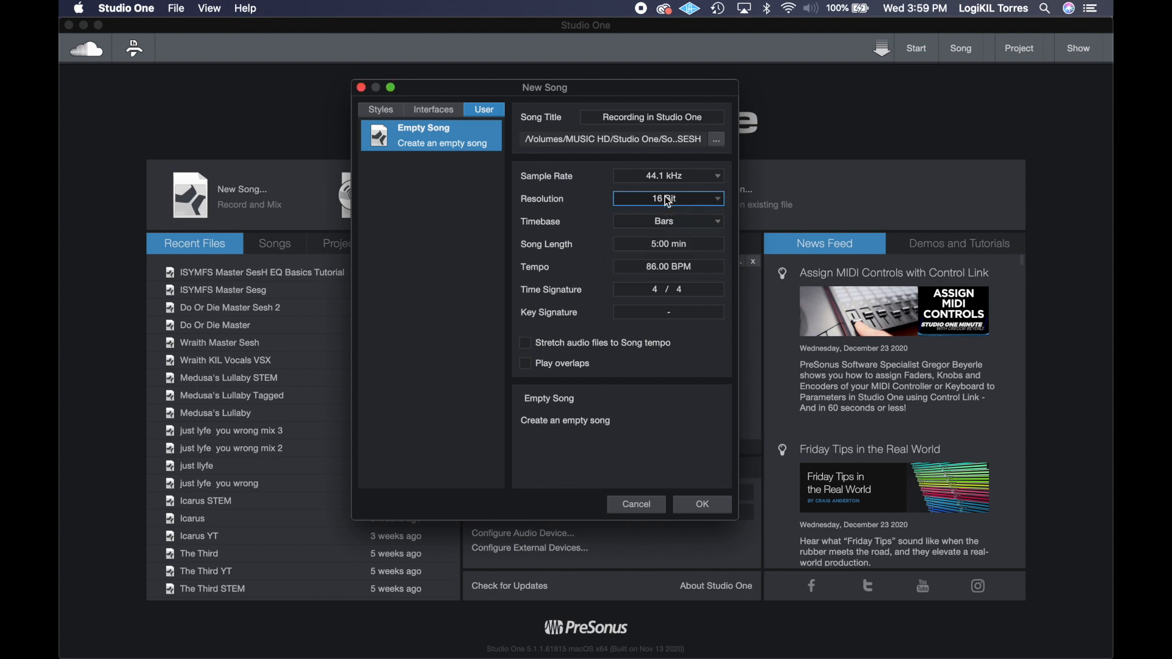
# - Set the new song's sample rate to 48.0 kHz and its resolution to 24 Bit
pyautogui.click(665, 178)
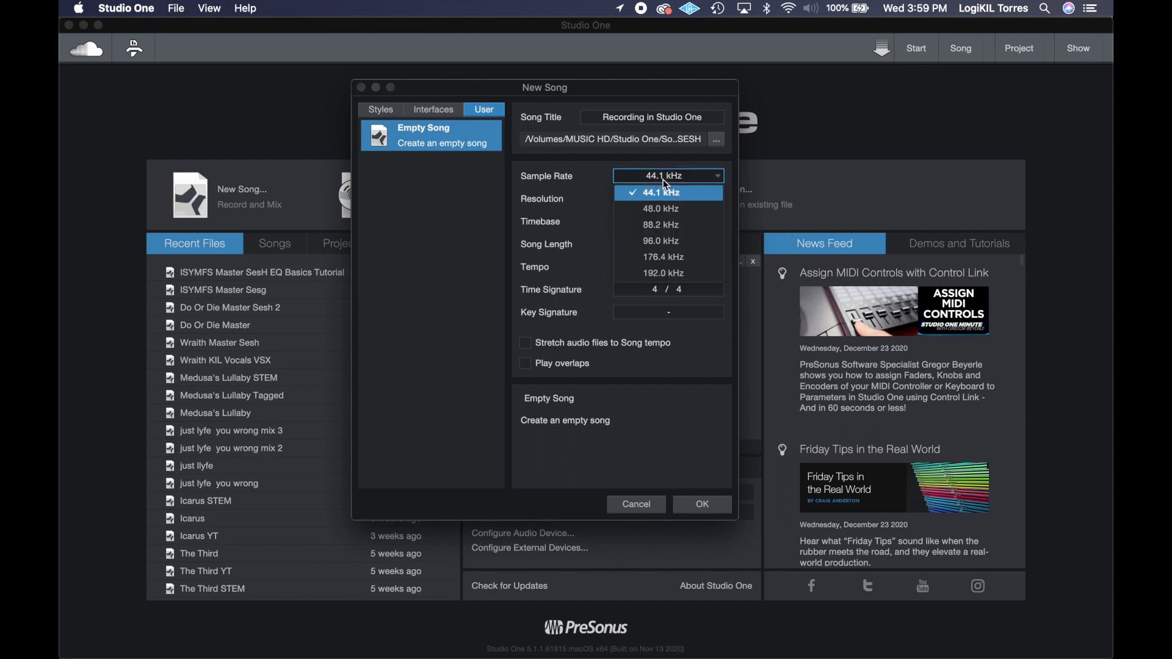
pyautogui.click(654, 209)
pyautogui.click(660, 199)
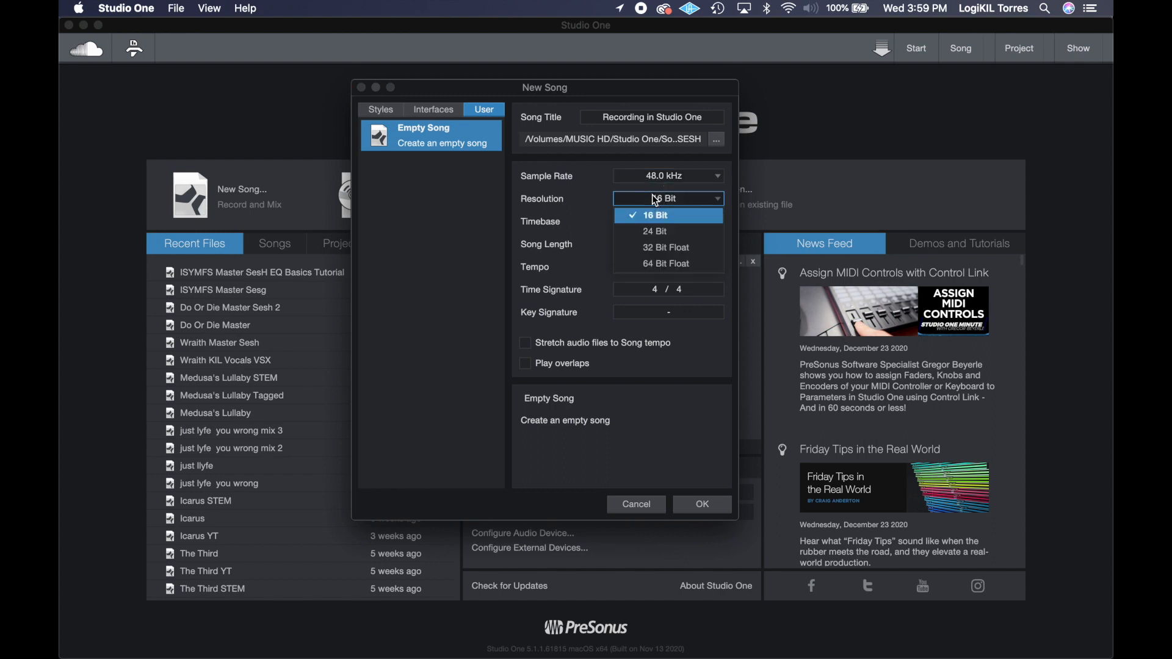
pyautogui.click(660, 231)
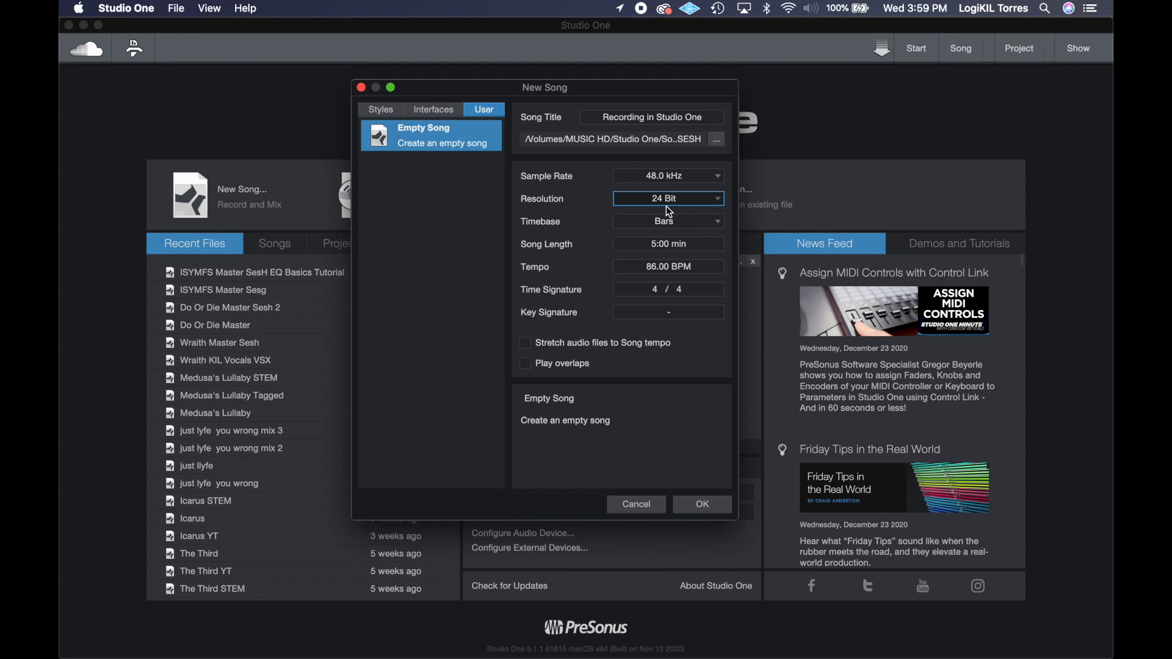
# - Review the available sample rates and resolutions again, leaving the new song at 48.0 kHz and 24 Bit
pyautogui.click(664, 178)
pyautogui.click(663, 205)
pyautogui.click(657, 197)
pyautogui.click(597, 175)
pyautogui.click(665, 176)
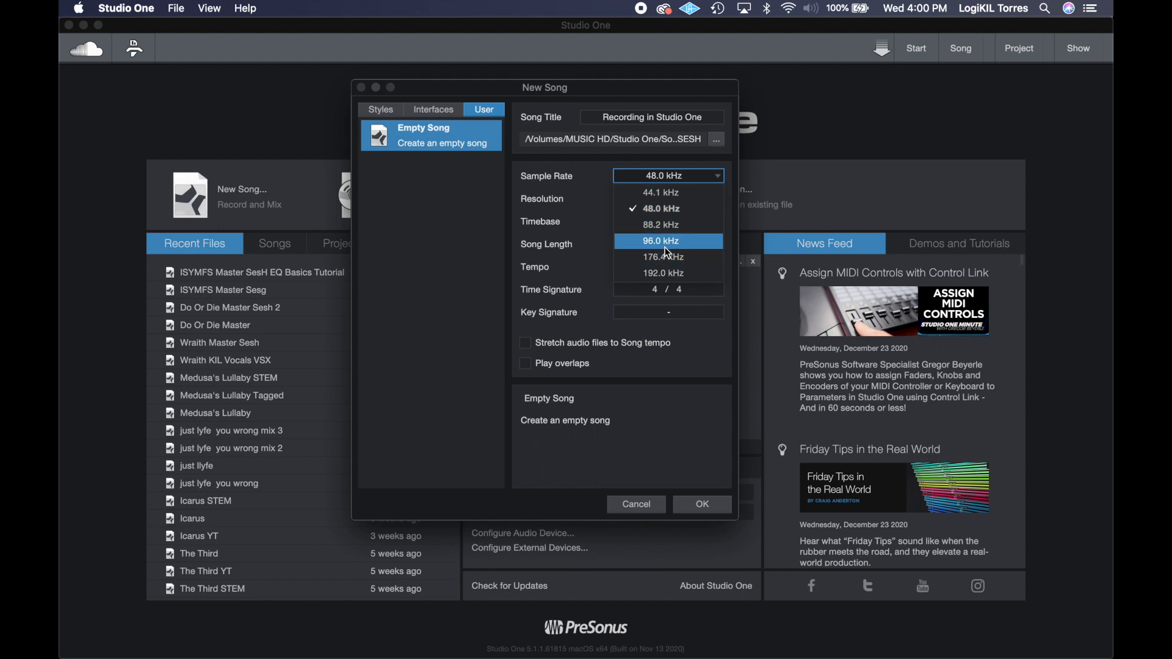
pyautogui.press('Escape')
pyautogui.click(632, 199)
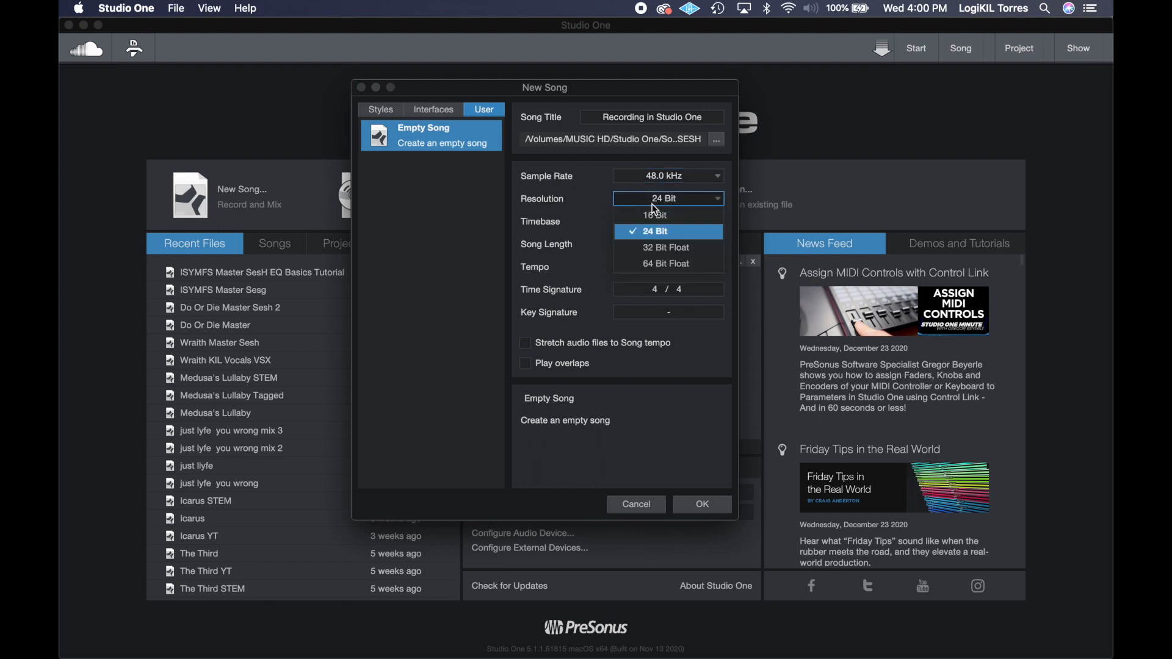
pyautogui.click(593, 176)
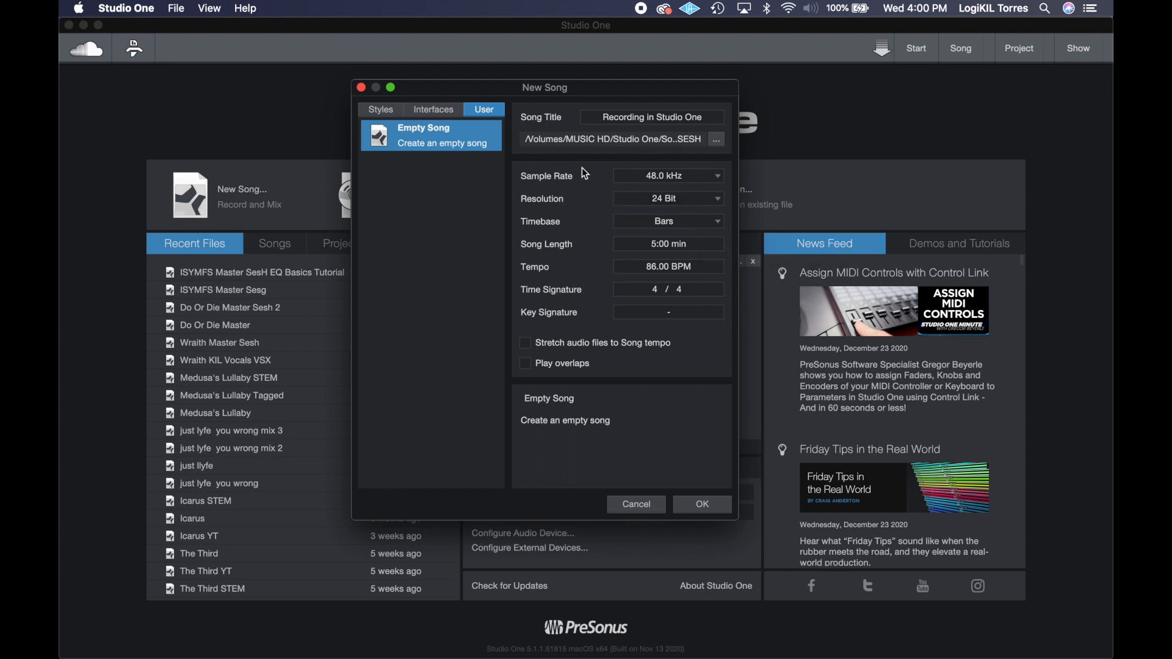
# - Review the new song's timebase and length, keeping Bars and 5:00 min, and dismiss the Adobe Flash Player update window
pyautogui.click(698, 223)
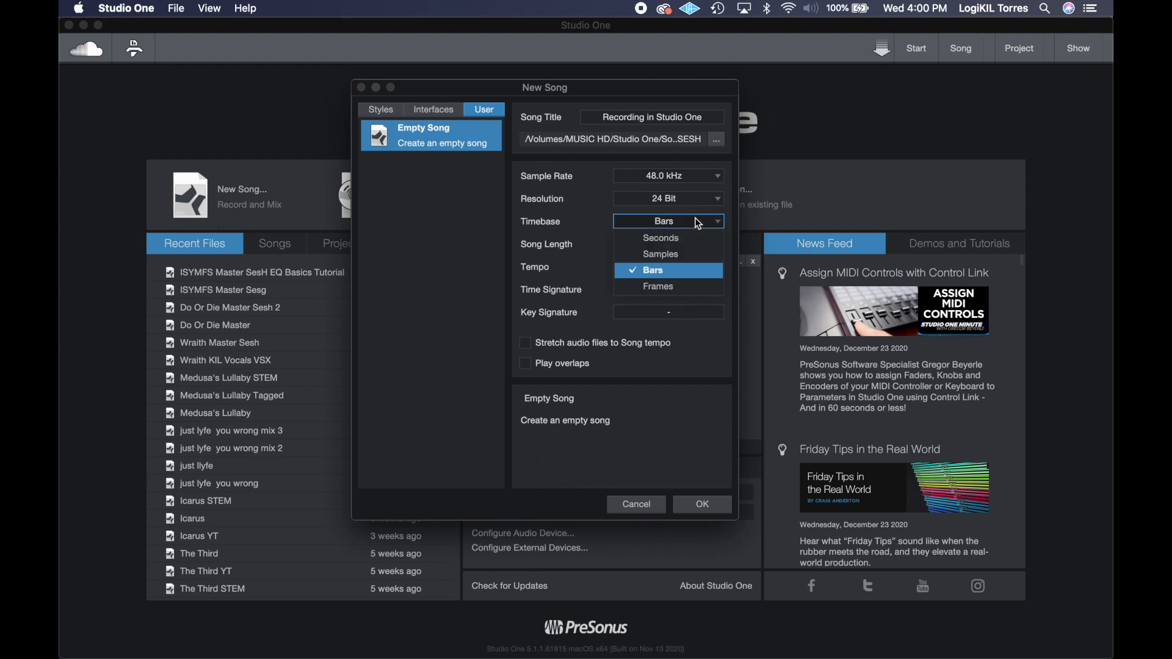
pyautogui.click(639, 268)
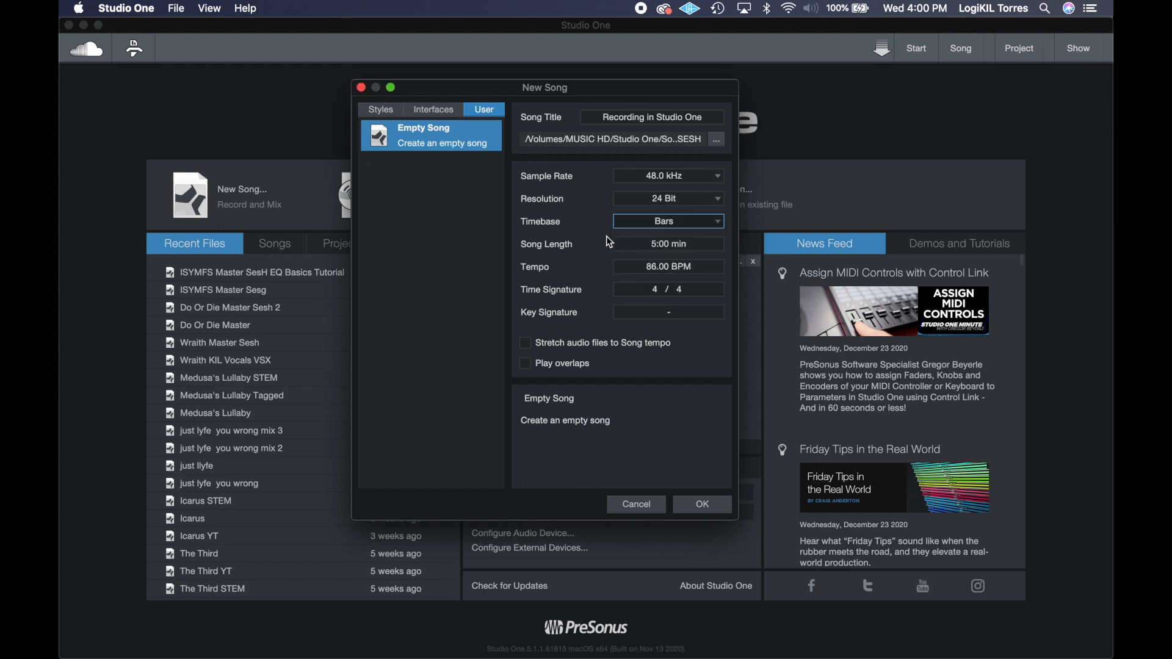
pyautogui.click(663, 247)
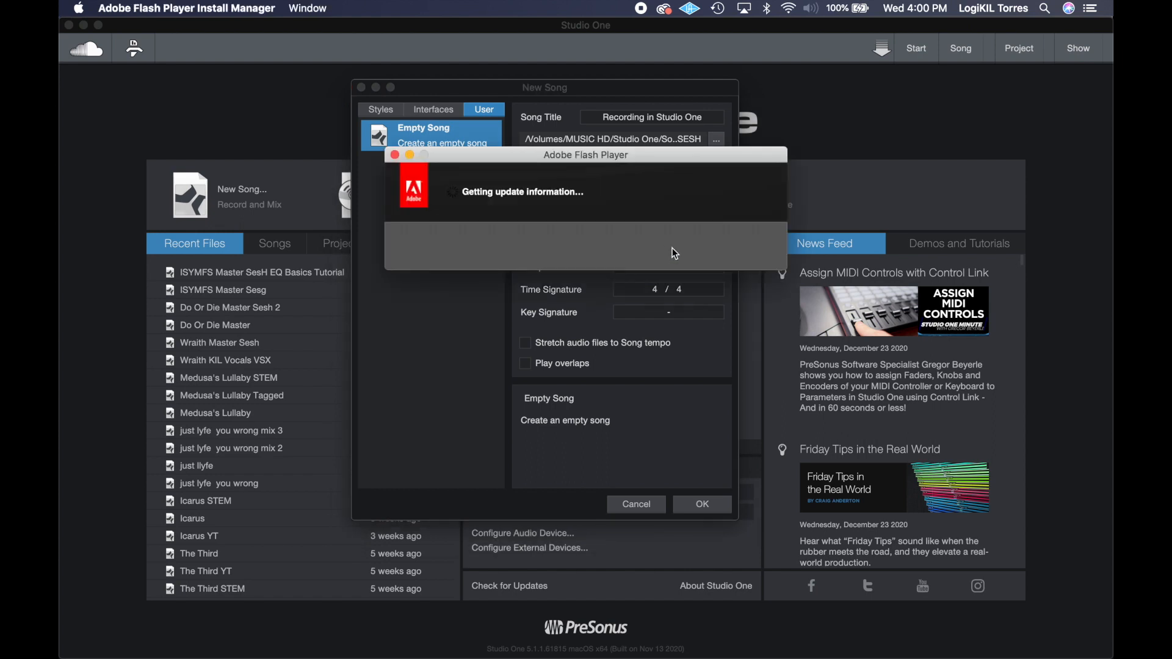
pyautogui.click(393, 153)
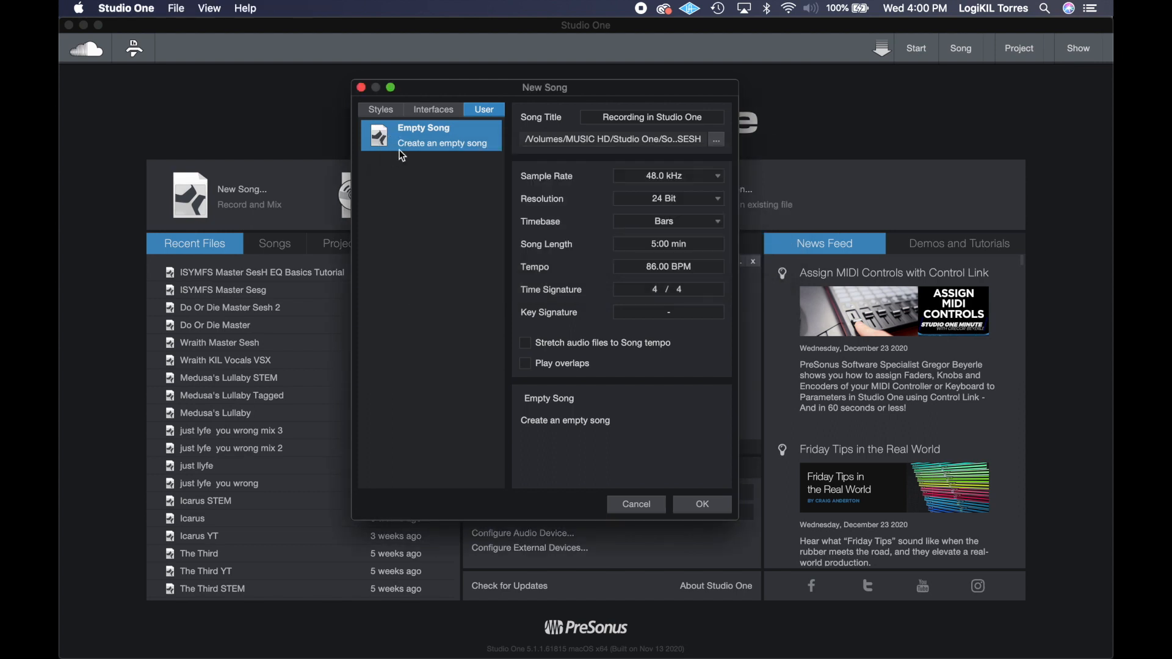
pyautogui.click(717, 244)
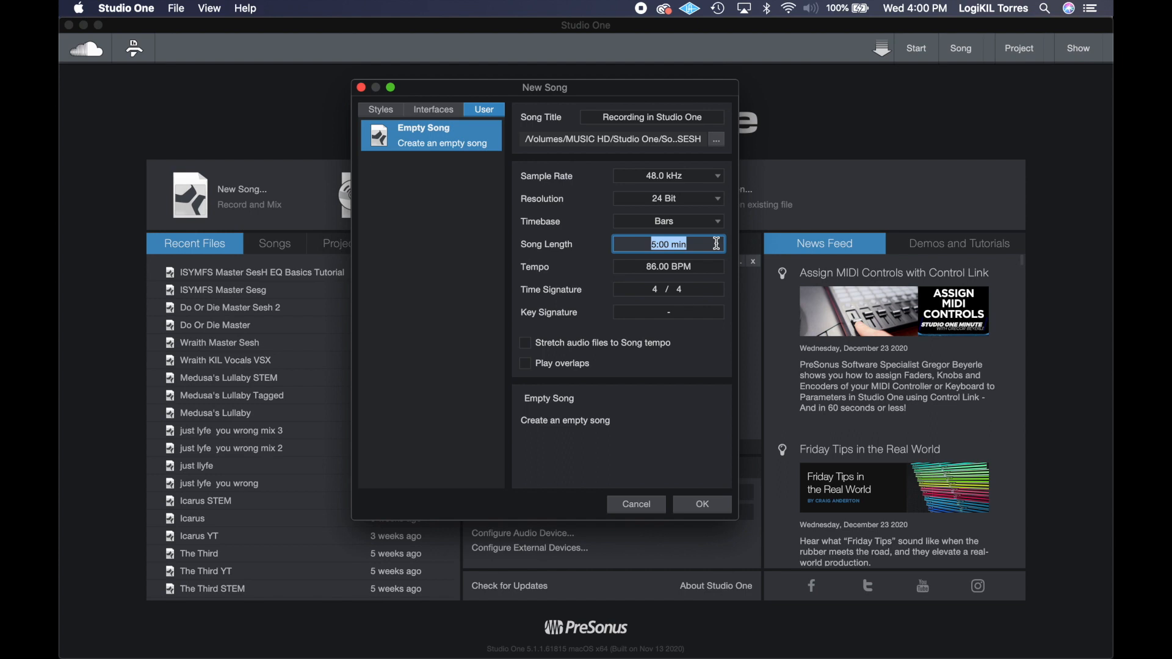
pyautogui.click(602, 242)
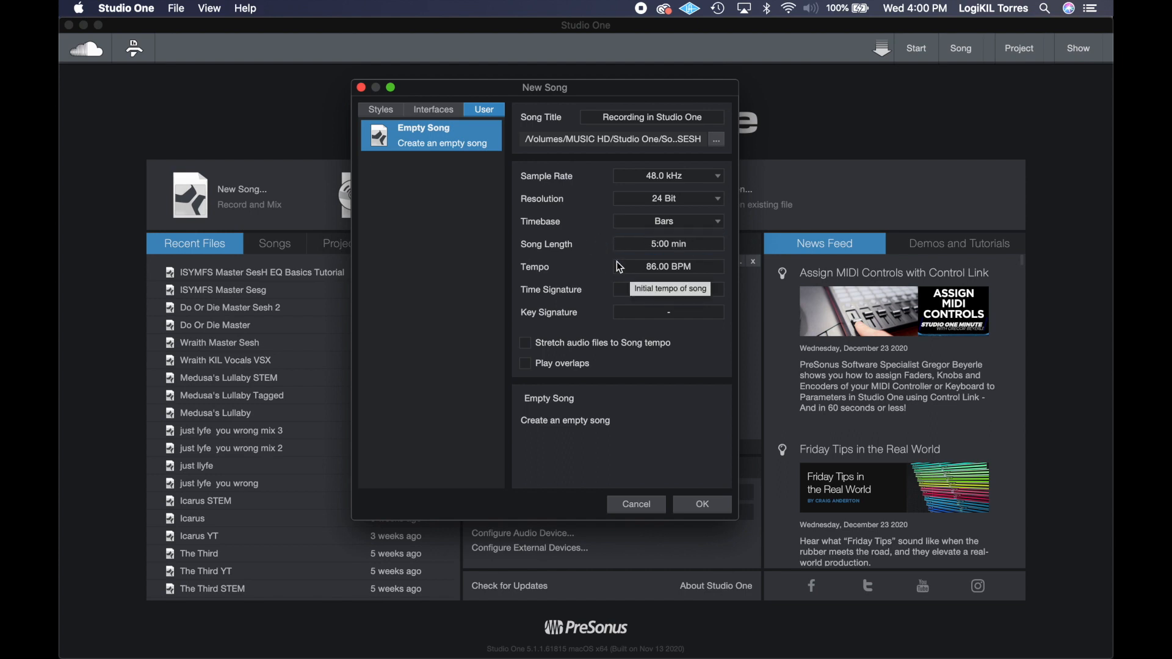
pyautogui.click(689, 245)
pyautogui.click(583, 240)
# - Switch to Mixed In Key and check the analysed beat's tempo and key
pyautogui.hotkey('ctrl', 'Right')
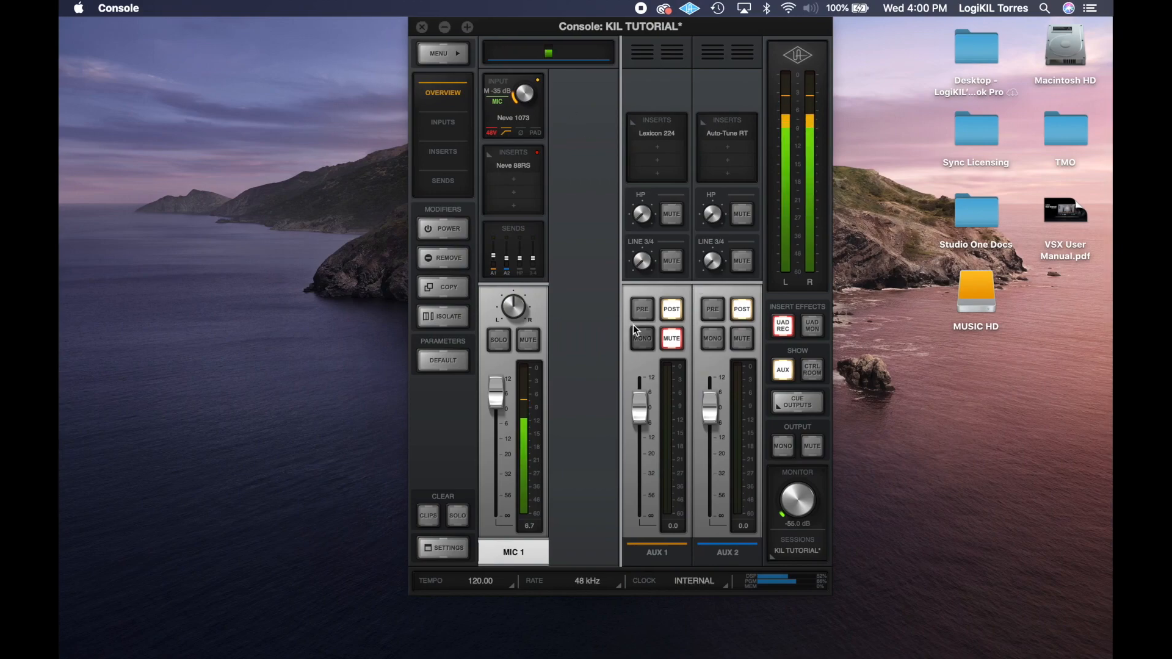
pyautogui.hotkey('ctrl', 'Right')
pyautogui.hotkey('ctrl', 'Left')
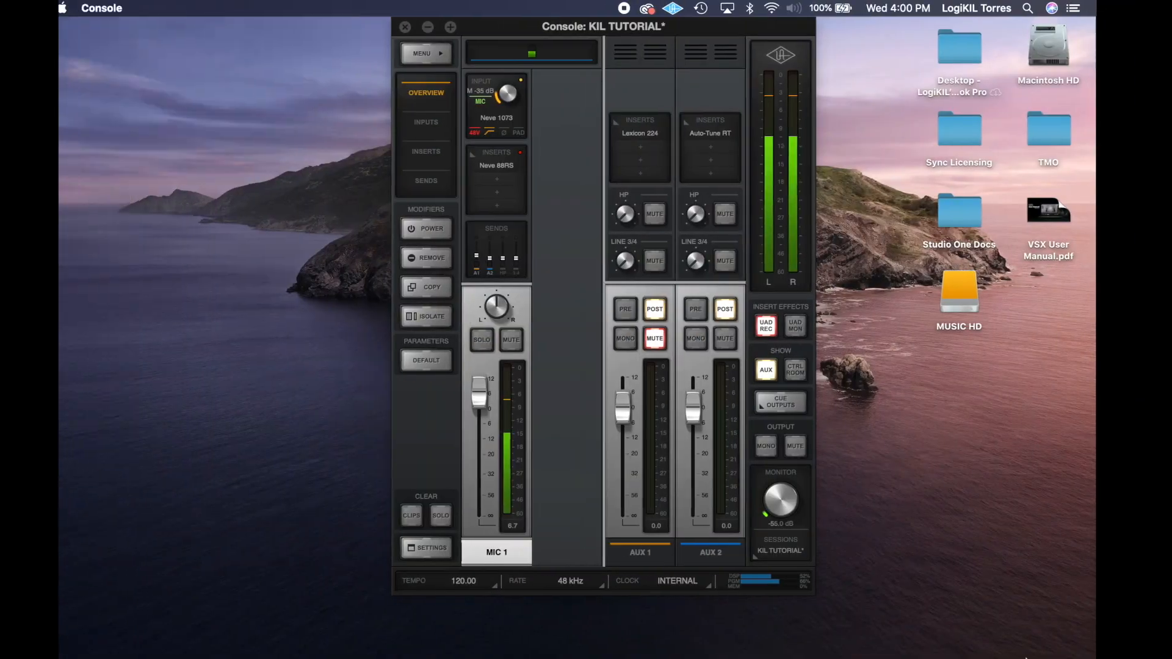
pyautogui.click(1061, 646)
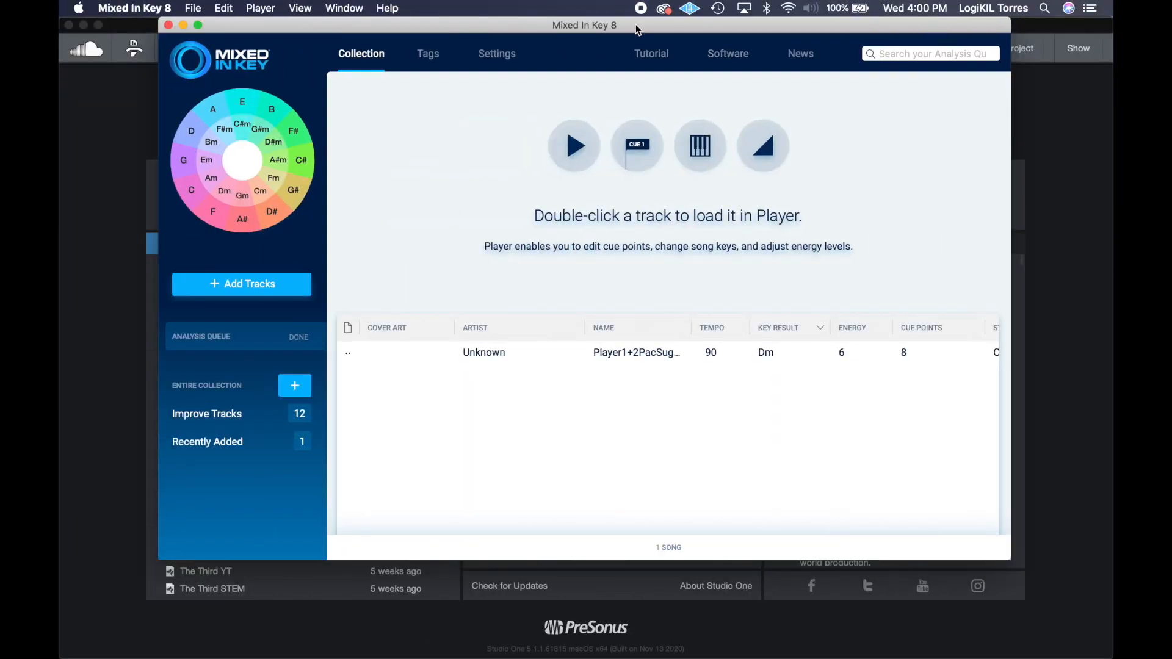
pyautogui.moveTo(637, 30)
pyautogui.mouseDown()
pyautogui.moveTo(1113, 22)
pyautogui.moveTo(817, 67)
pyautogui.moveTo(699, 30)
pyautogui.moveTo(647, 30)
pyautogui.mouseUp()
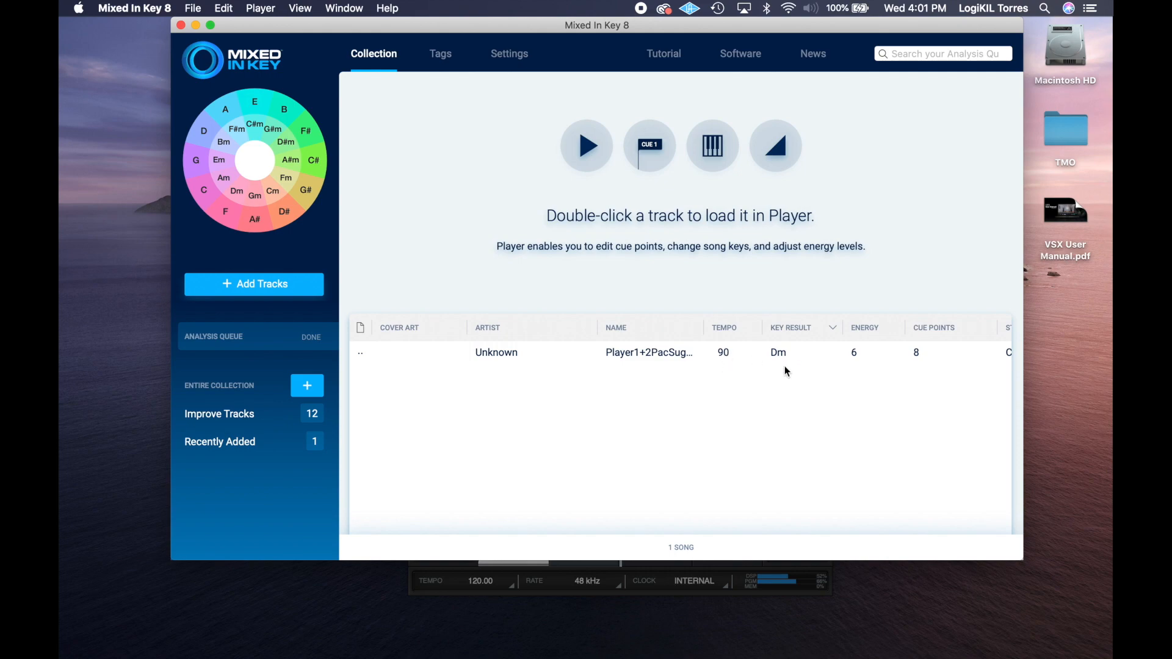
# - Switch back to Studio One and set the new song's tempo to 90 BPM
pyautogui.hotkey('ctrl', 'Left')
pyautogui.press('super+n')
pyautogui.click(680, 267)
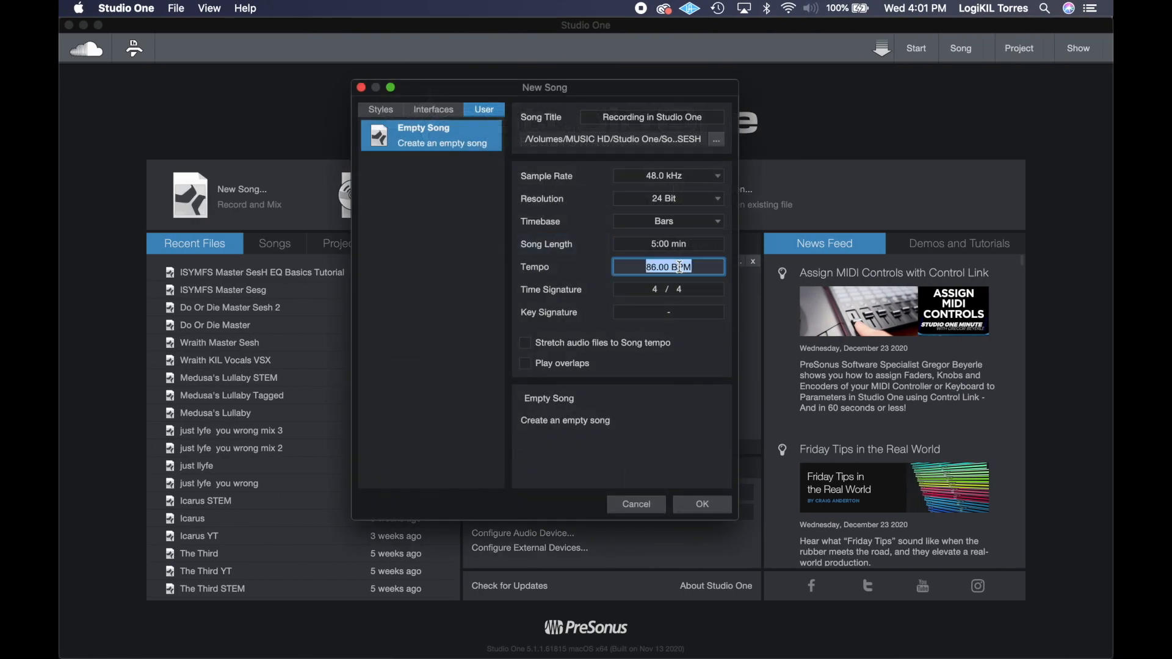
pyautogui.write('90')
pyautogui.press('Return')
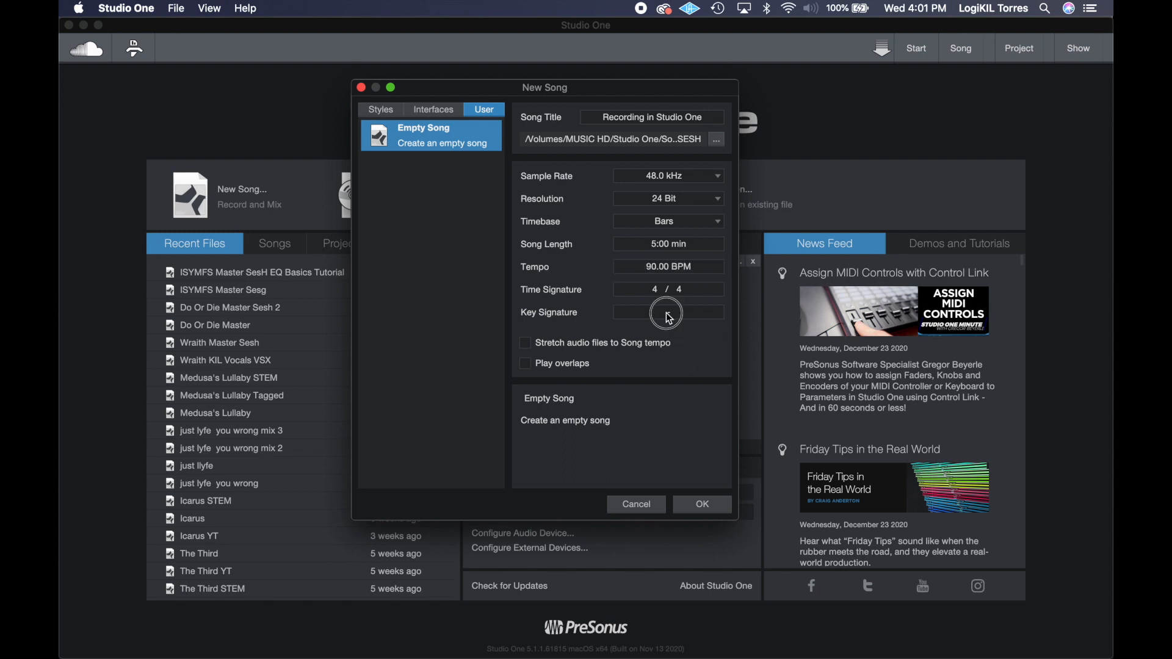
# - Set the key signature to Dm and create the song
pyautogui.click(669, 314)
pyautogui.click(689, 377)
pyautogui.click(705, 505)
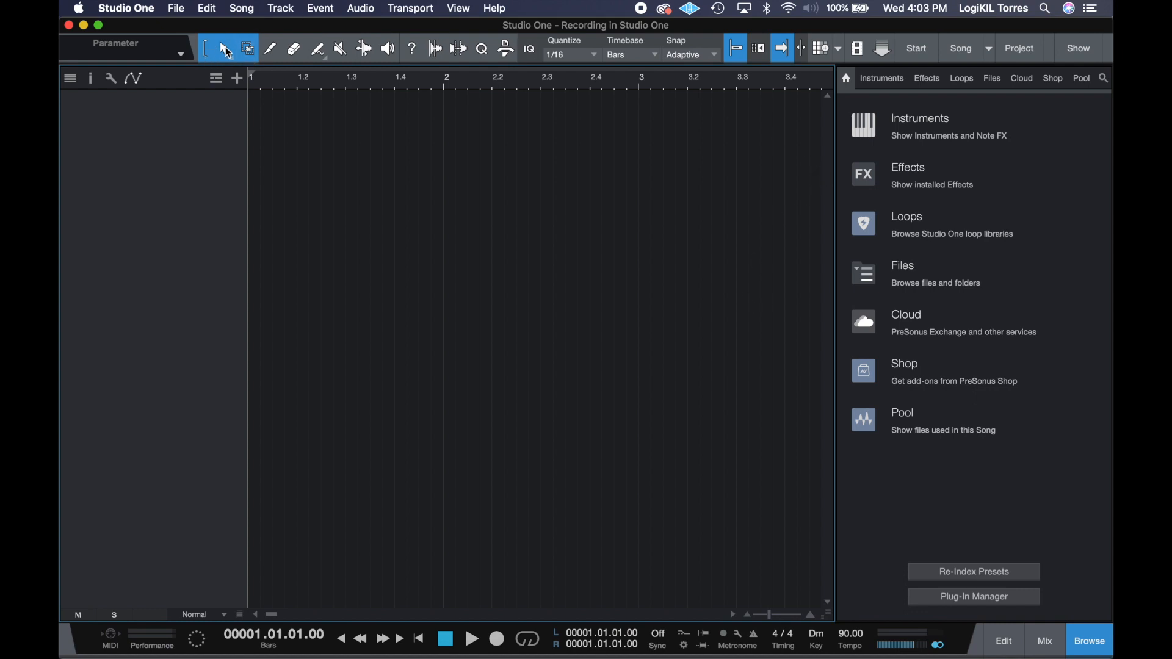
# - Hide the browser and show it again
pyautogui.click(802, 50)
pyautogui.click(801, 50)
pyautogui.click(1087, 638)
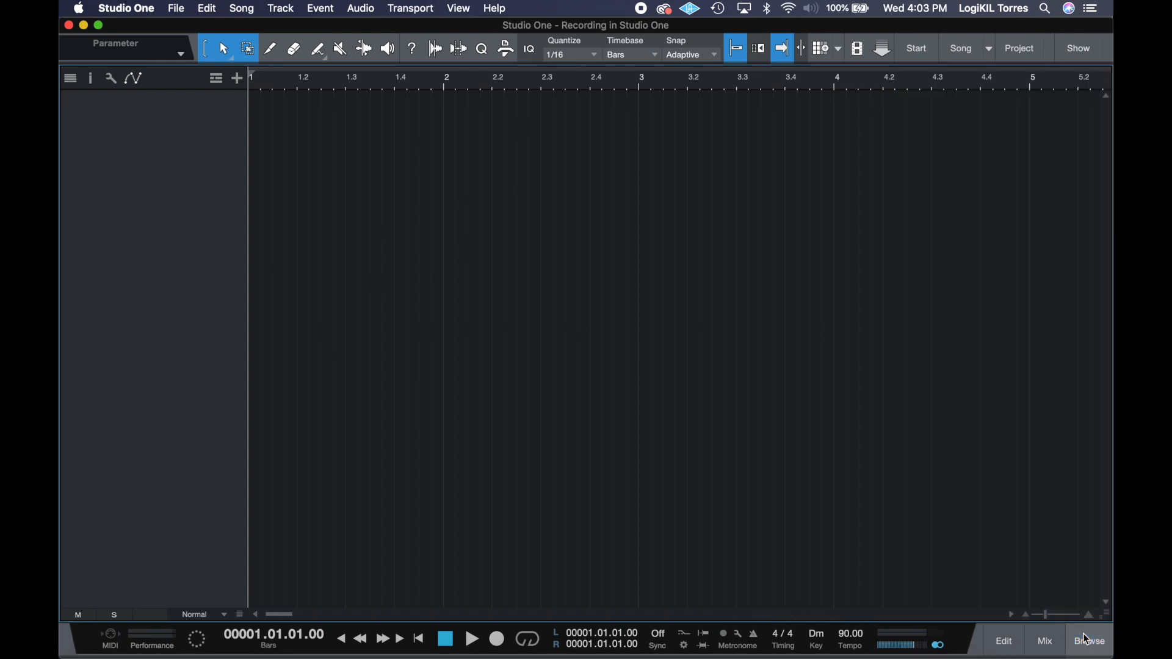
pyautogui.click(1086, 639)
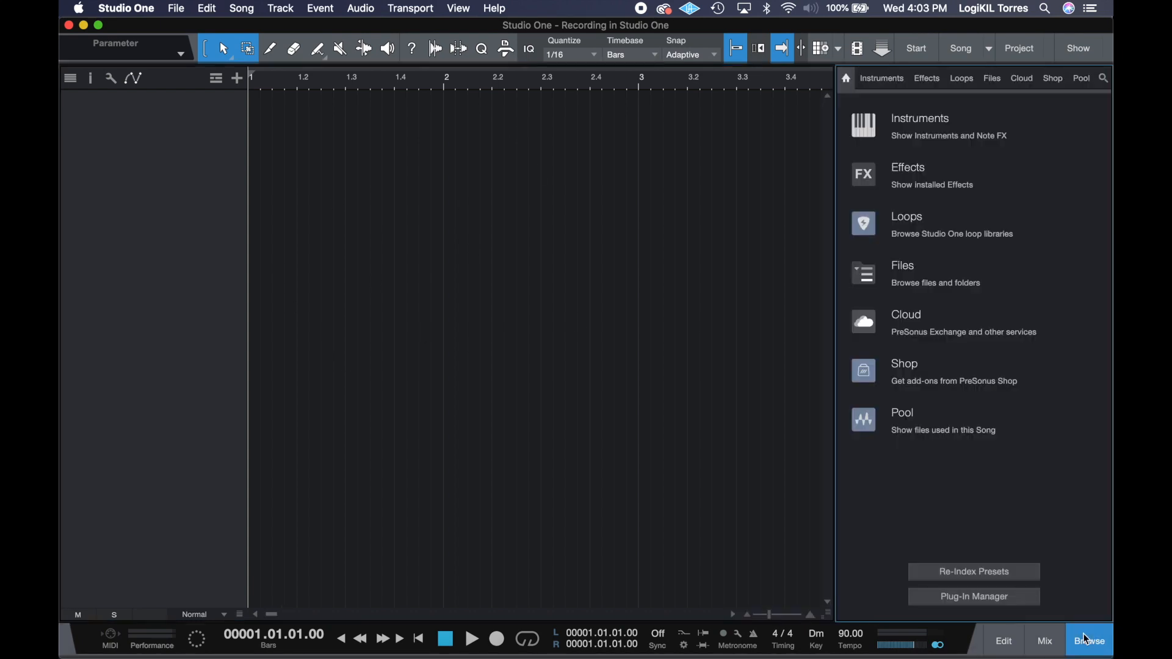
# - Open the browser's file listing, collapse Volumes and look at the folders under Desktop
pyautogui.click(906, 272)
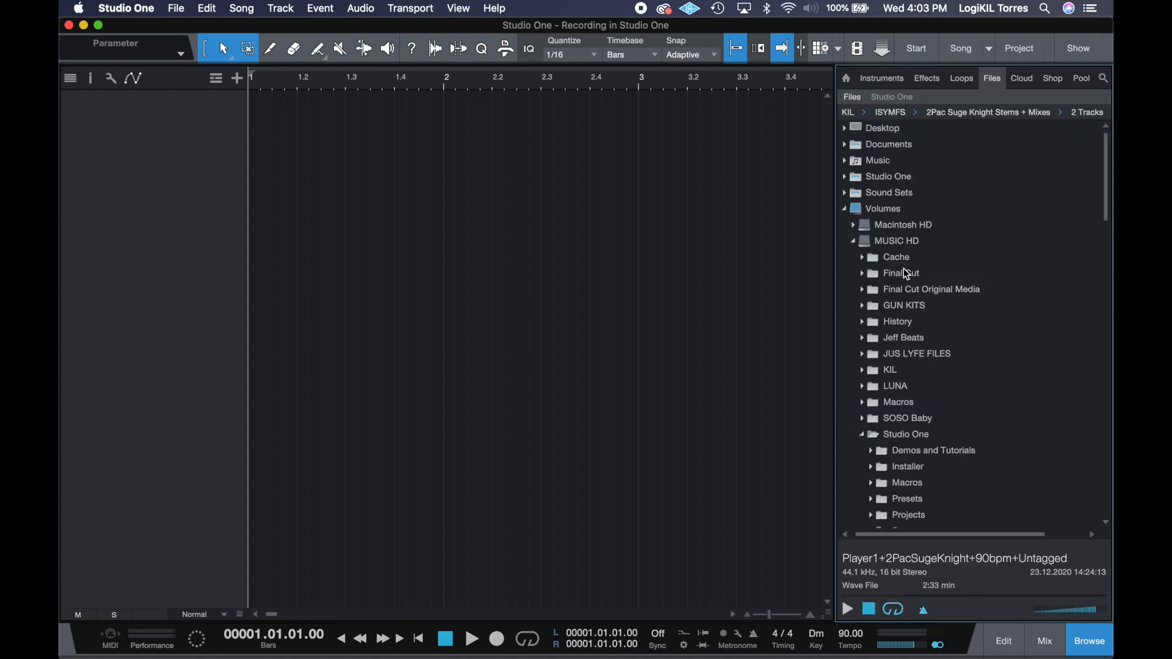
pyautogui.click(849, 211)
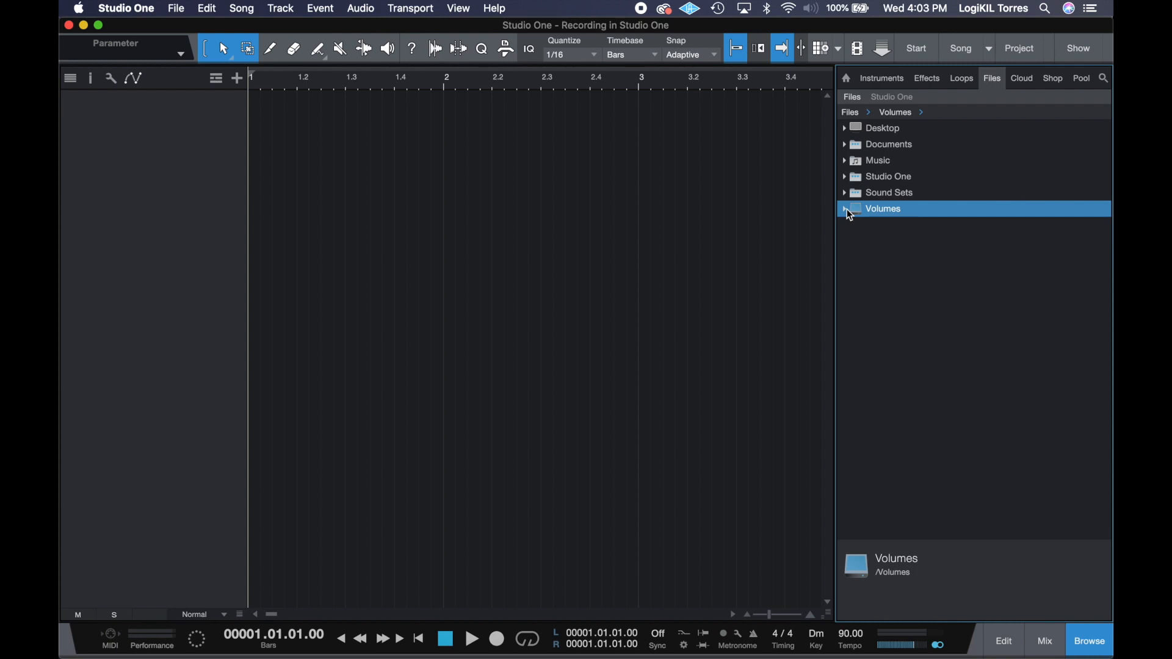
pyautogui.click(845, 131)
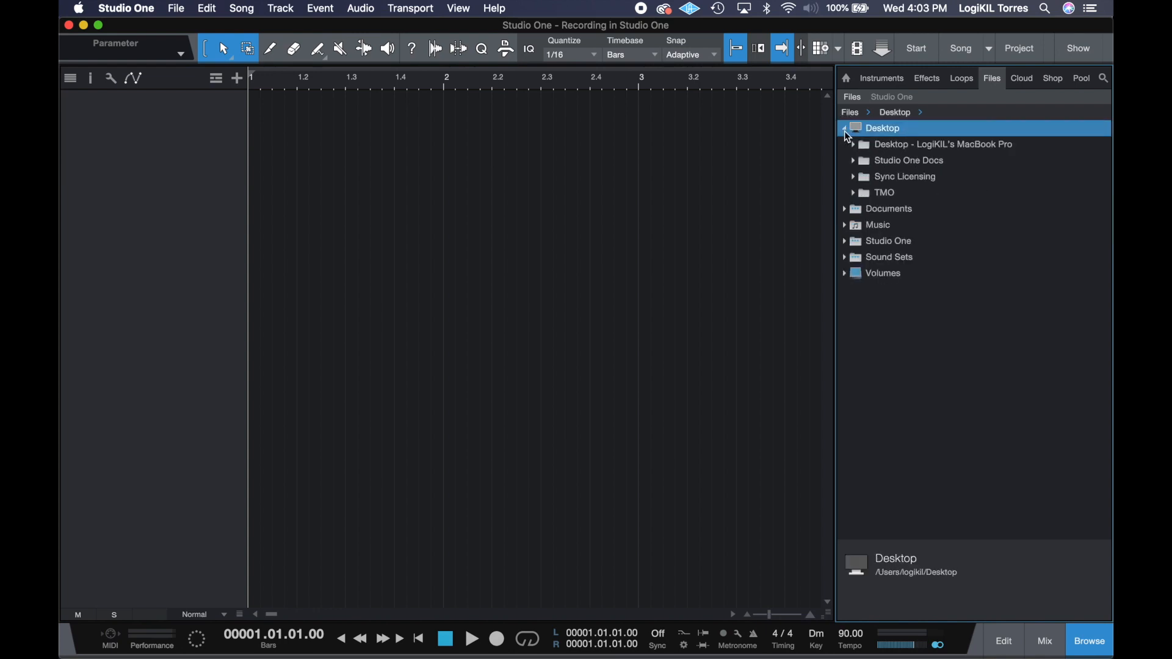
pyautogui.click(845, 129)
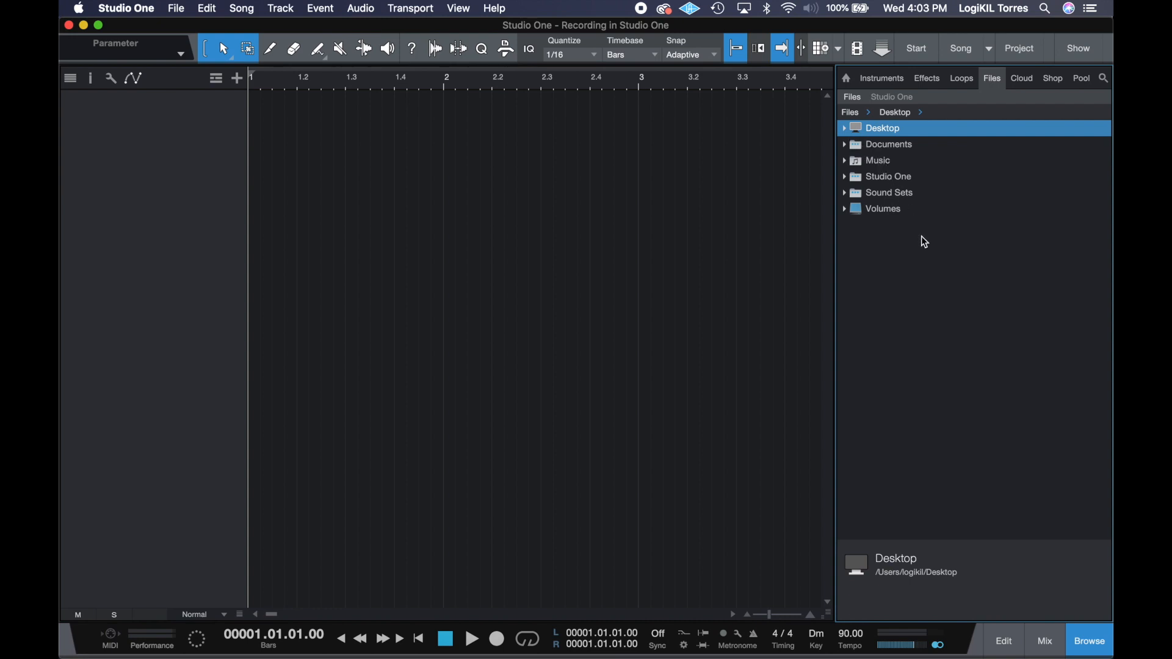
# - Browse MUSIC HD to Studio One/Songs/KIL/ISYMFS/2Pac Suge Knight Stems + Mixes/2 Tracks and select the Player1+2PacSugeKnight+90bpm+Untagged wave file
pyautogui.click(845, 209)
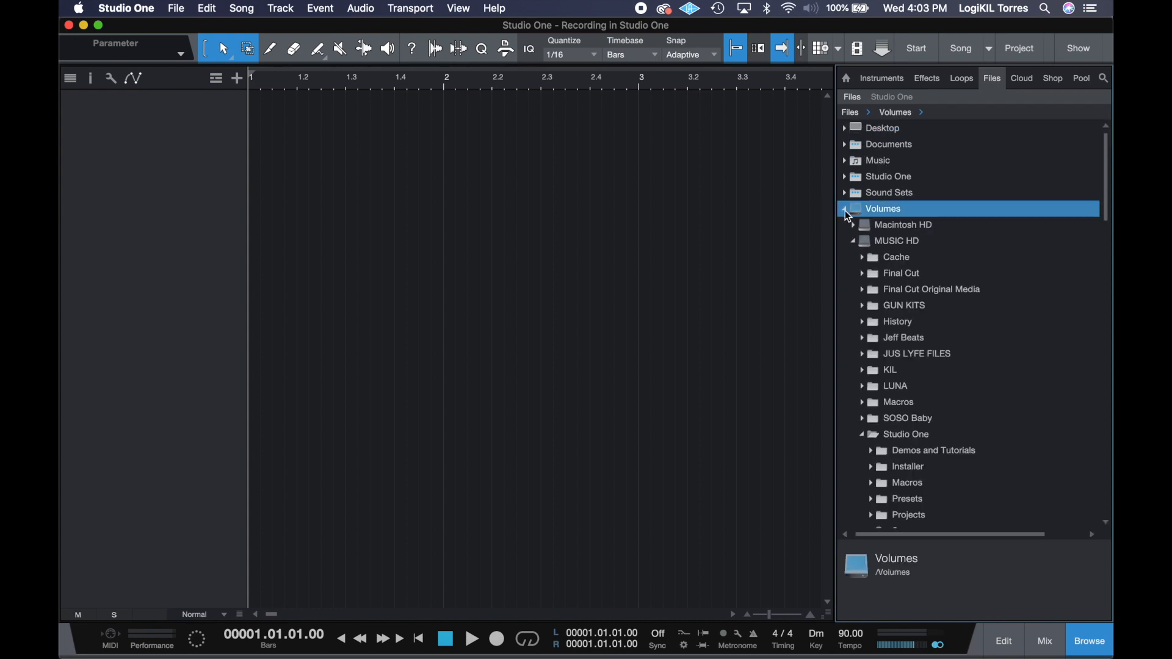
pyautogui.scroll(-10, 905, 467)
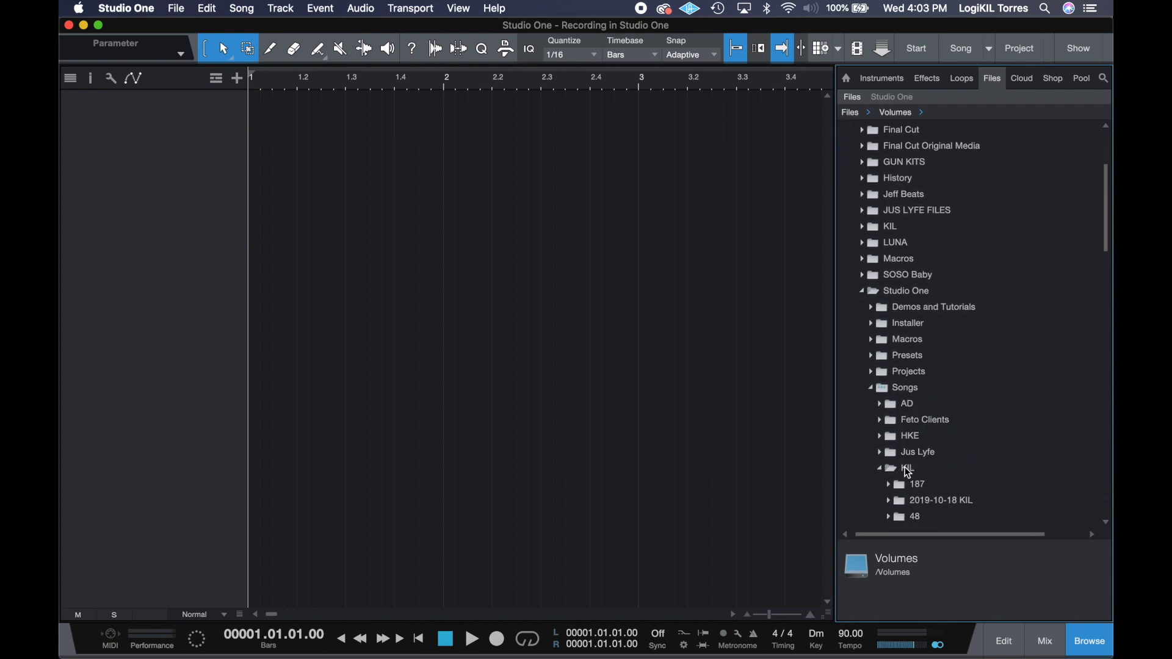
pyautogui.scroll(10, 949, 432)
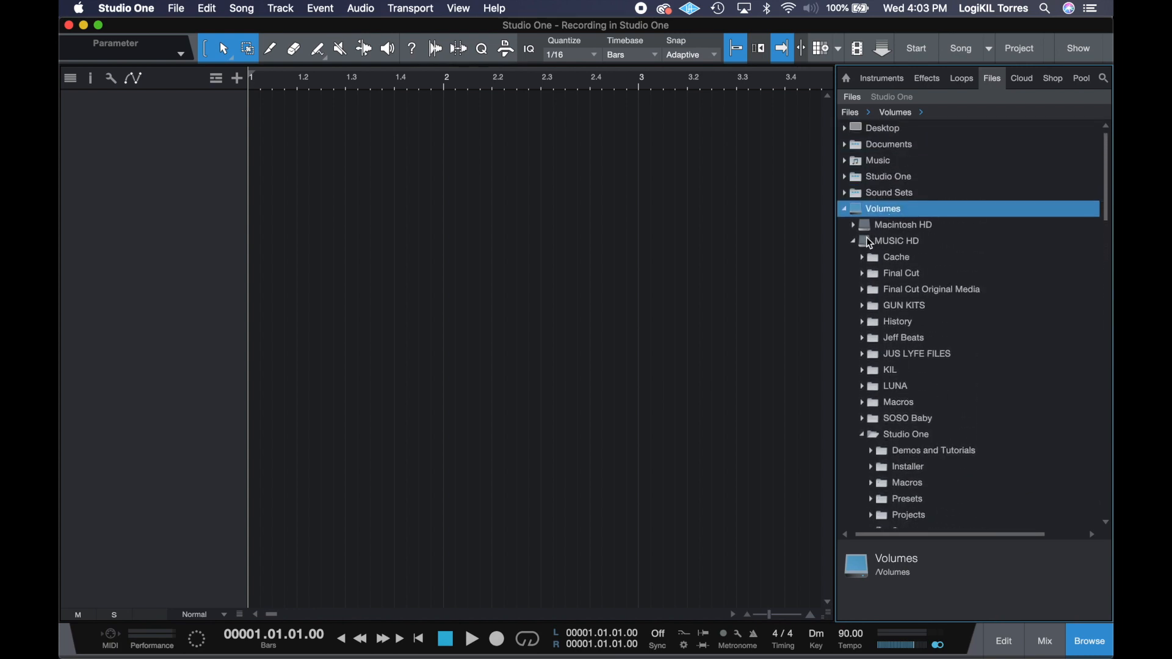
pyautogui.click(900, 242)
pyautogui.click(852, 241)
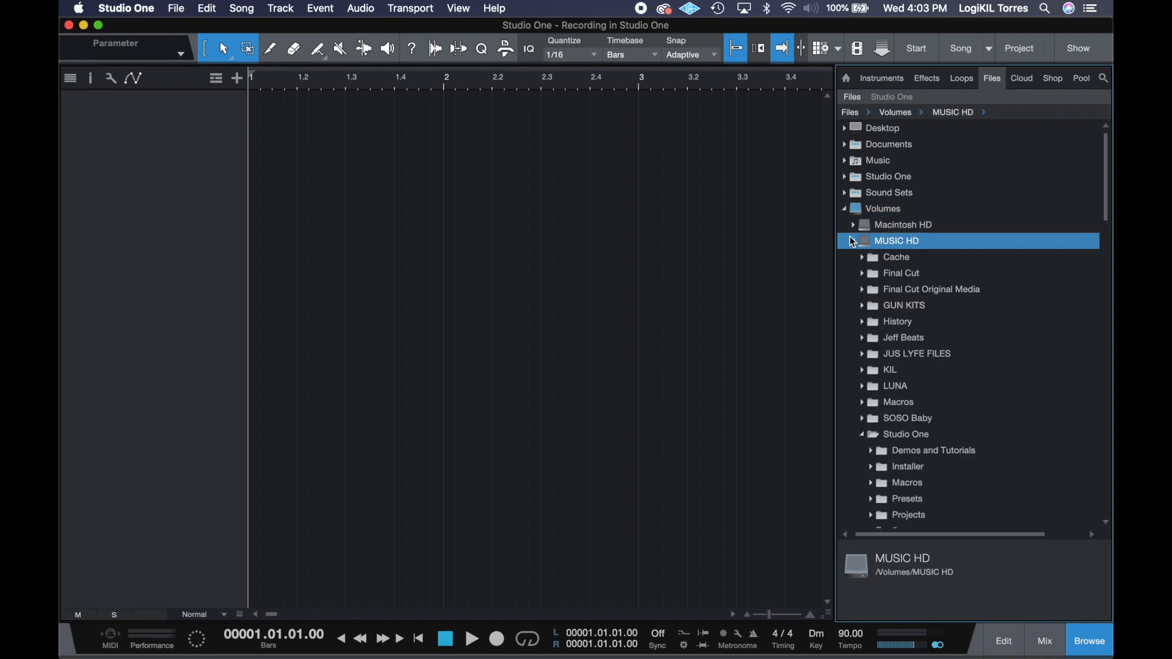
pyautogui.scroll(-3, 894, 288)
pyautogui.scroll(-3, 864, 381)
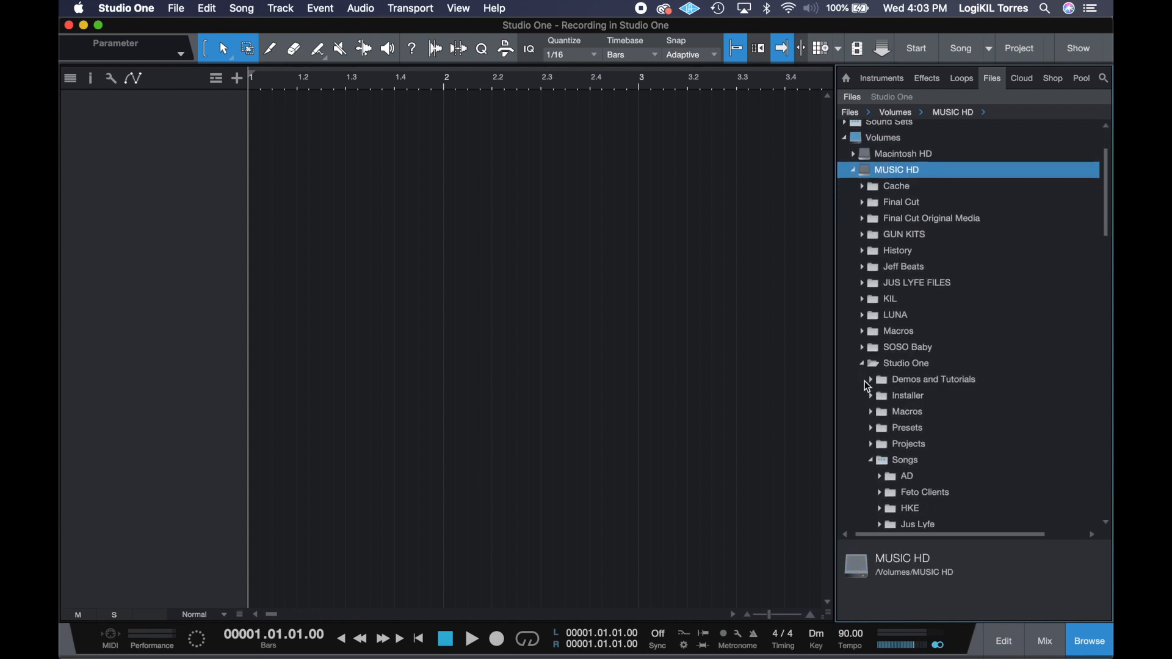
pyautogui.scroll(-5, 896, 333)
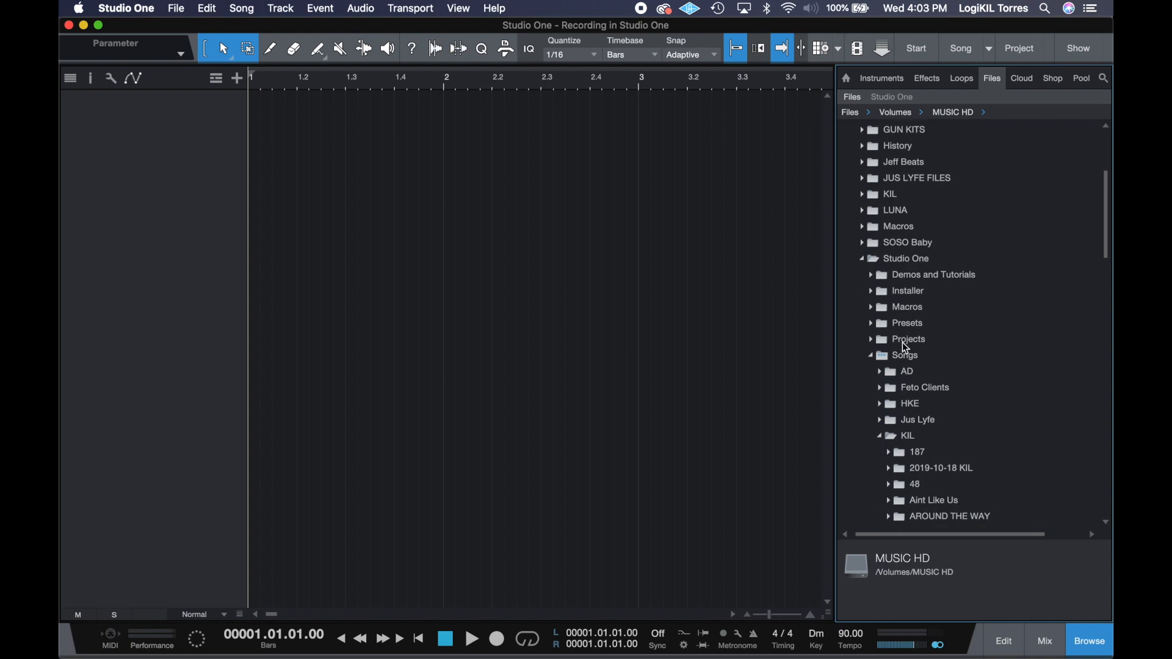
pyautogui.scroll(-10, 909, 372)
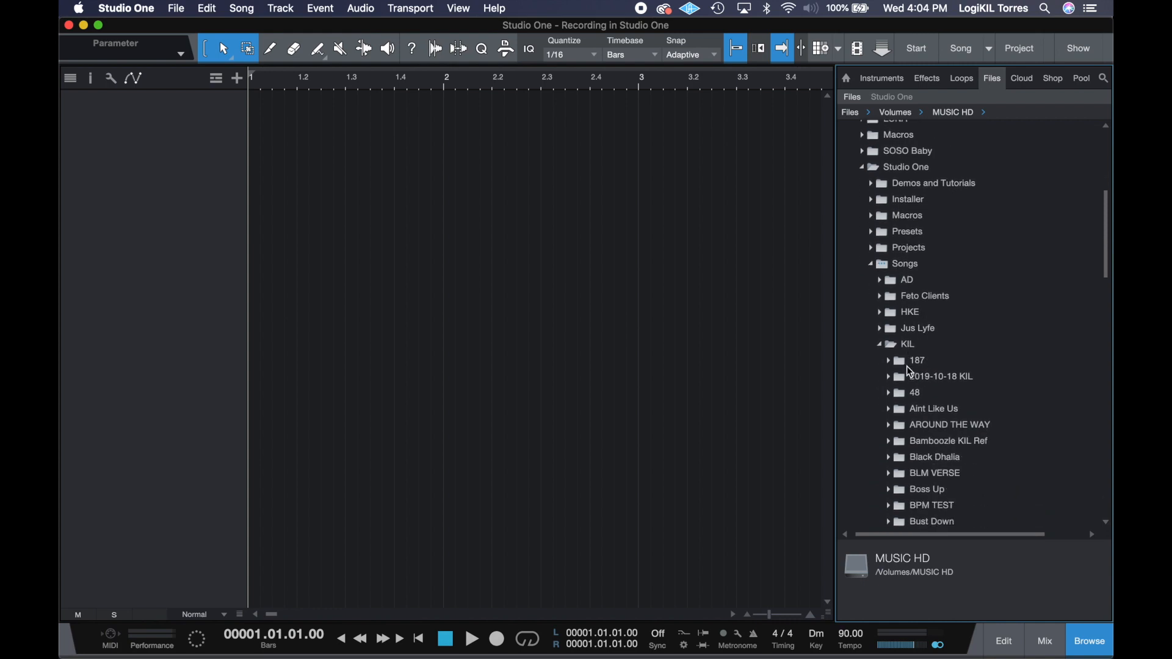
pyautogui.scroll(-3, 910, 371)
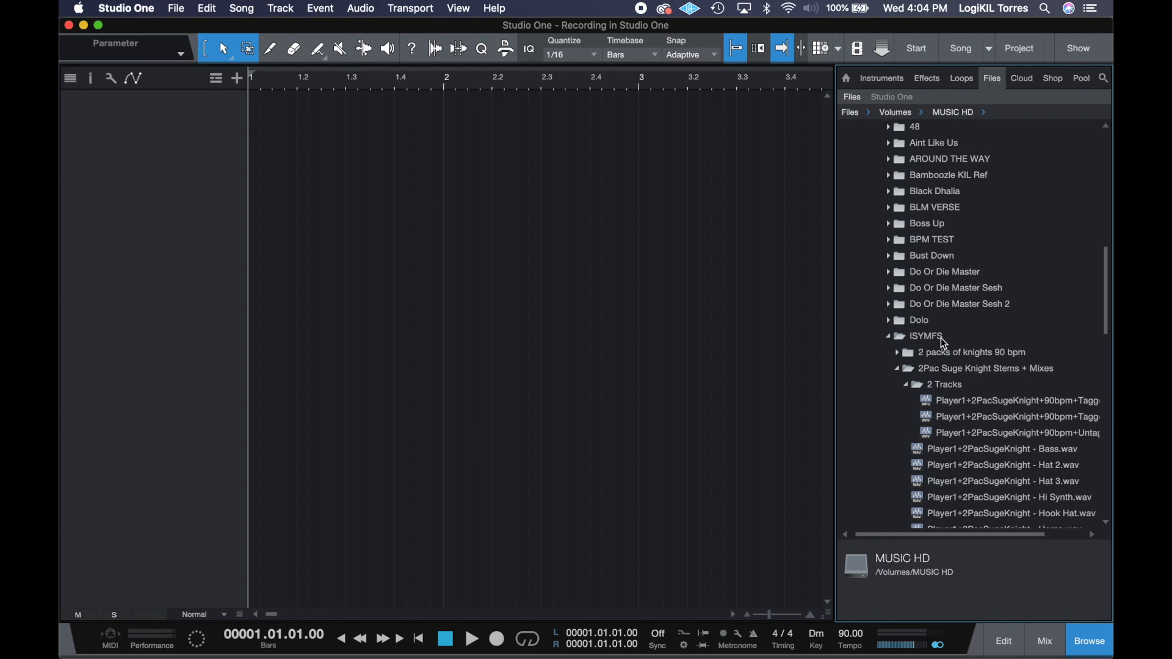
pyautogui.scroll(-3, 943, 340)
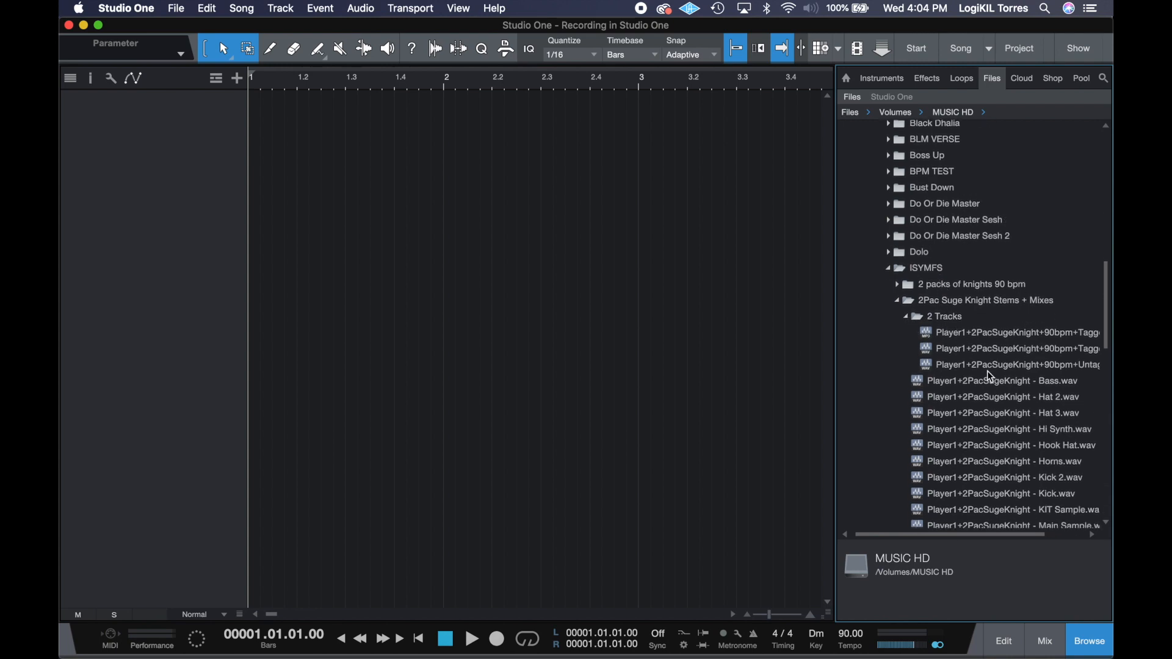
pyautogui.click(981, 365)
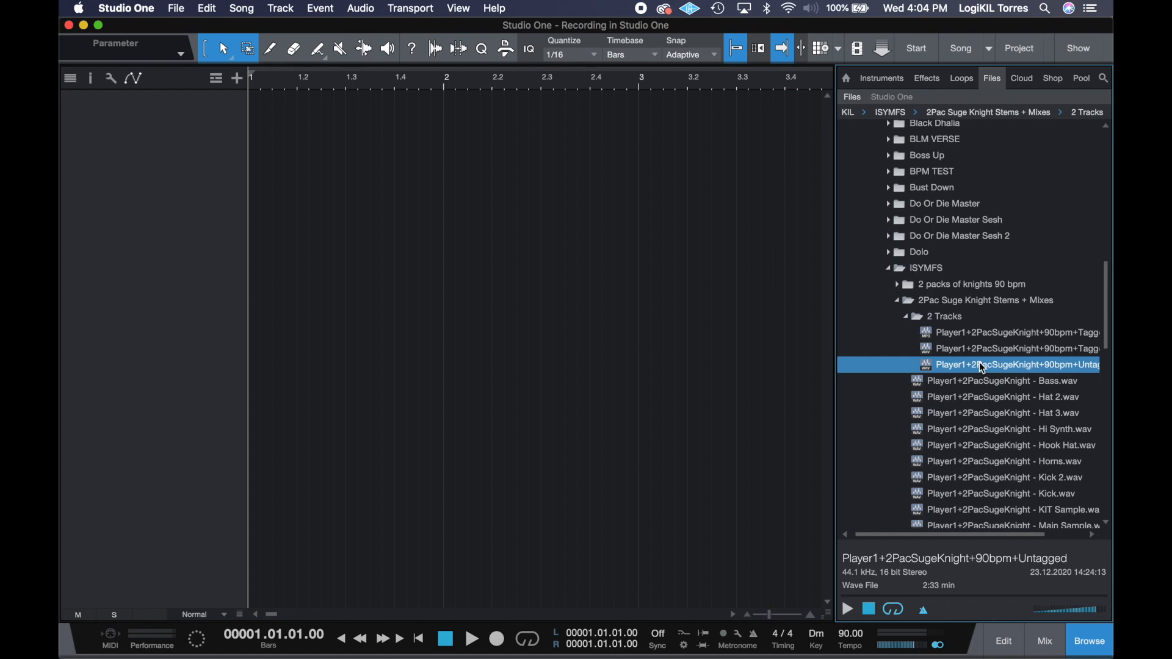
# - Place the Player1+2PacSugeKnight+90bpm+Untagged wave file at bar 1 of the empty arrangement as a new track and hide the browser
pyautogui.hscroll(3, 982, 368)
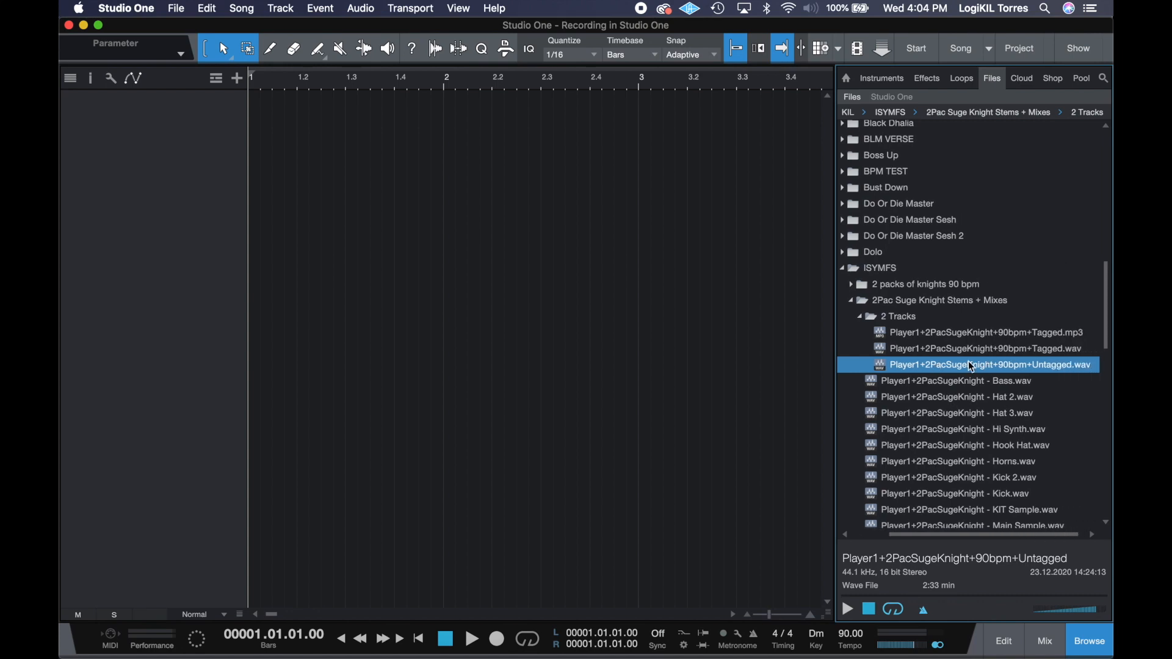
pyautogui.moveTo(962, 373); pyautogui.dragTo(273, 161)
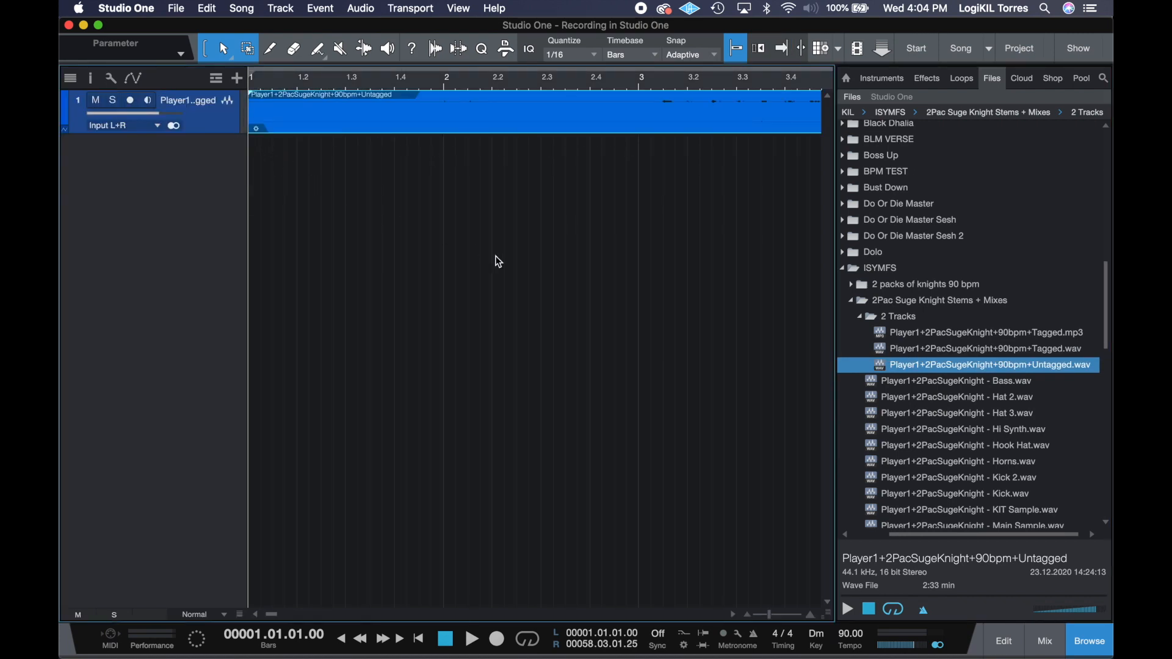
pyautogui.click(1093, 646)
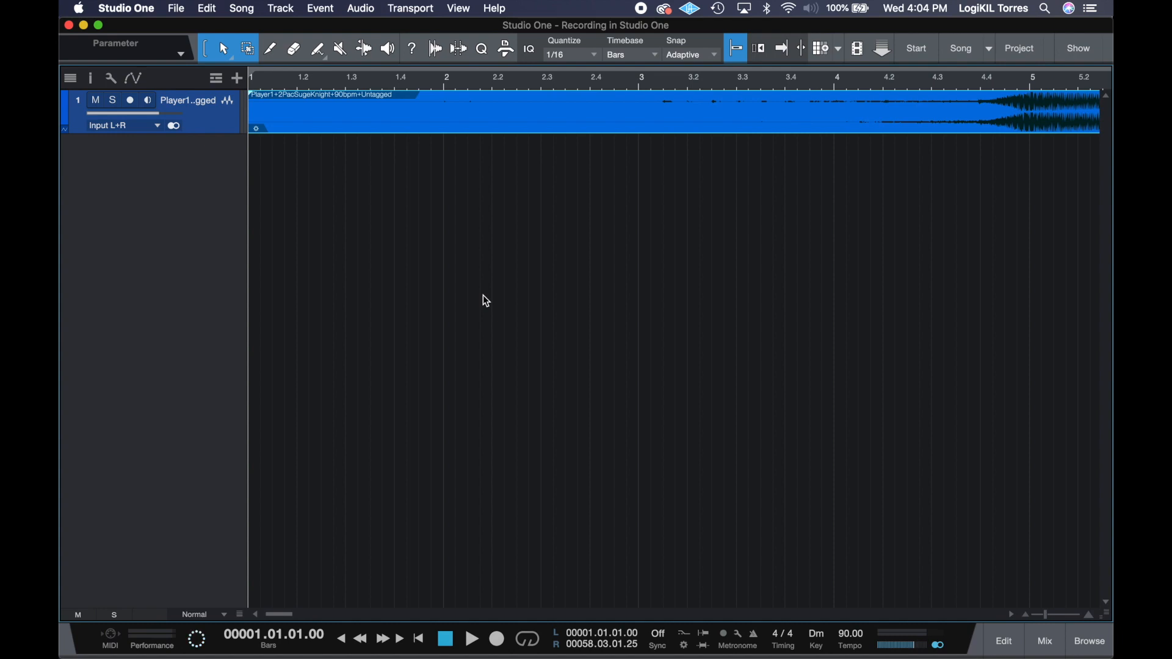
# - Examine the imported beat's waveform at close range and across its full length on the timeline
pyautogui.press('w')
pyautogui.press('w')
pyautogui.press('w')
pyautogui.press('e')
pyautogui.press('e')
pyautogui.press('e')
pyautogui.press('w')
pyautogui.press('w')
pyautogui.press('w')
pyautogui.press('w')
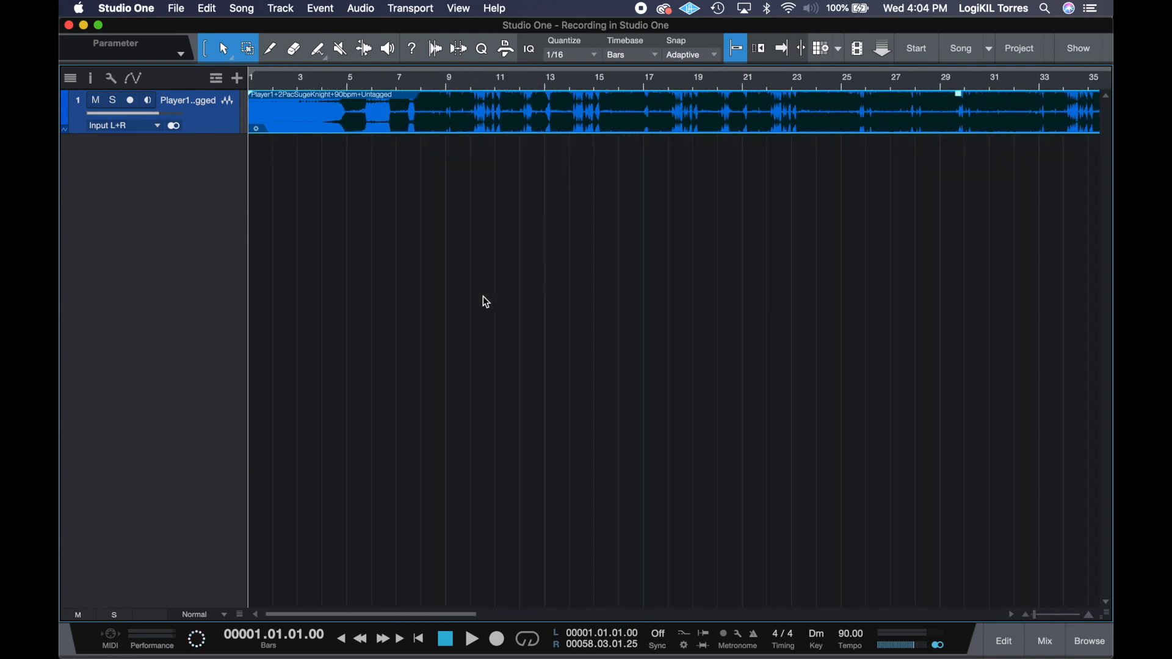
pyautogui.press('e')
pyautogui.press('e')
pyautogui.press('e')
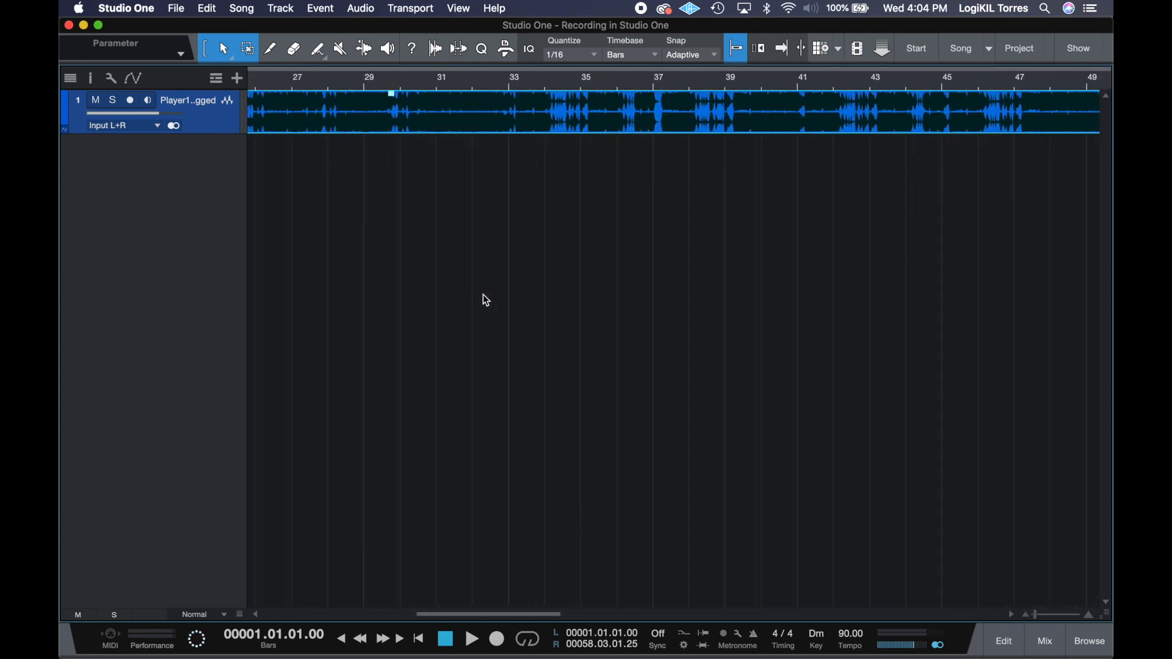
pyautogui.press('w')
pyautogui.press('w')
pyautogui.press('w')
pyautogui.press('w')
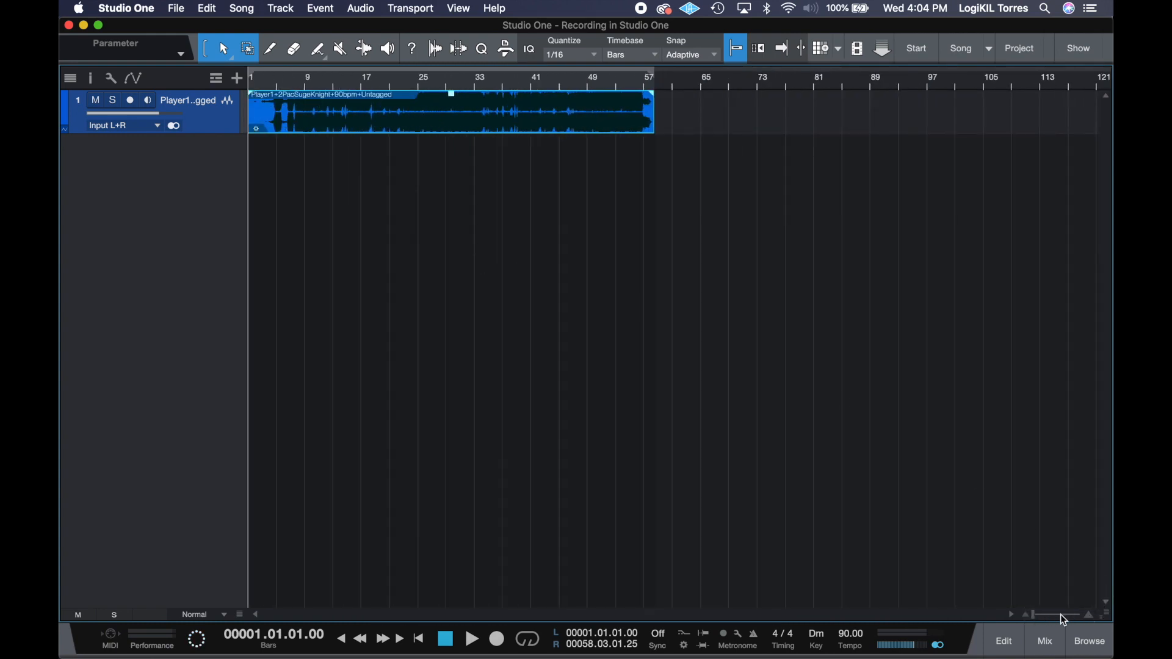
pyautogui.click(1087, 616)
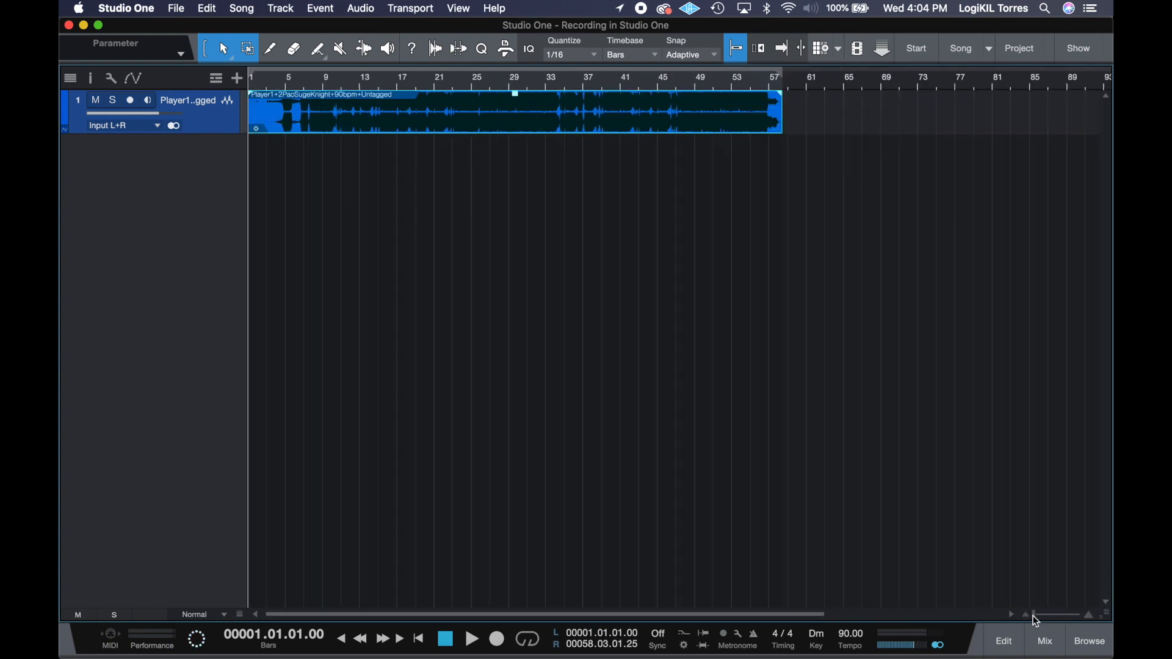
pyautogui.moveTo(1033, 615)
pyautogui.mouseDown()
pyautogui.moveTo(1055, 619)
pyautogui.moveTo(1015, 626)
pyautogui.mouseUp()
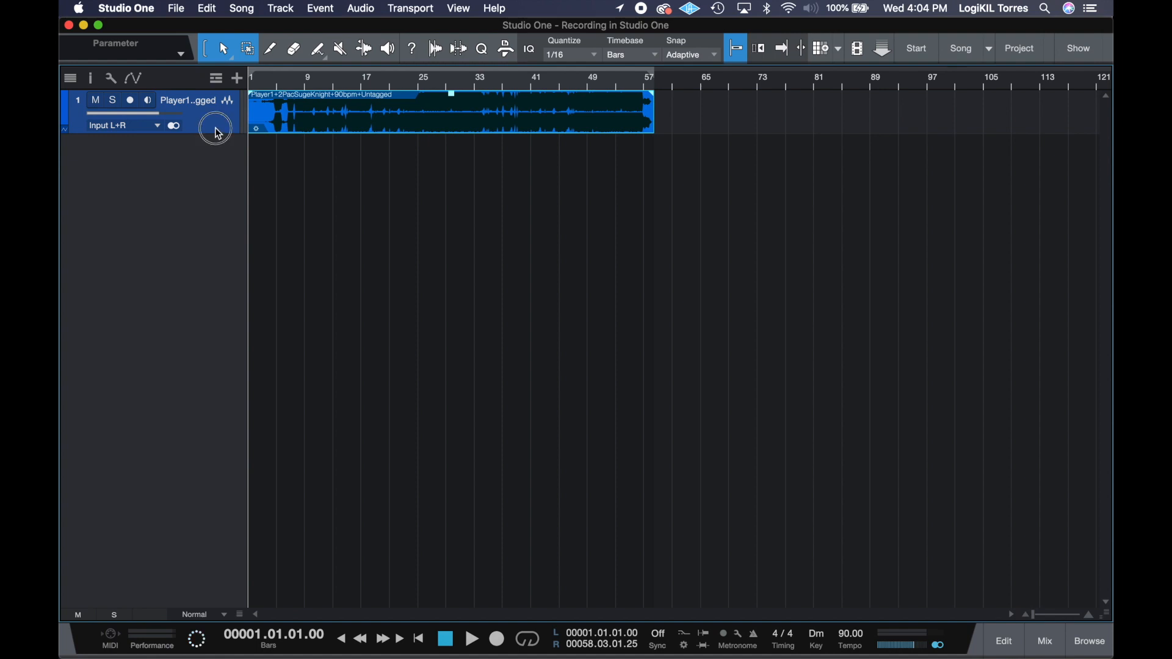
# - Make the beat track taller and inspect its waveform from about bar 7 onward
pyautogui.moveTo(216, 132); pyautogui.dragTo(217, 255)
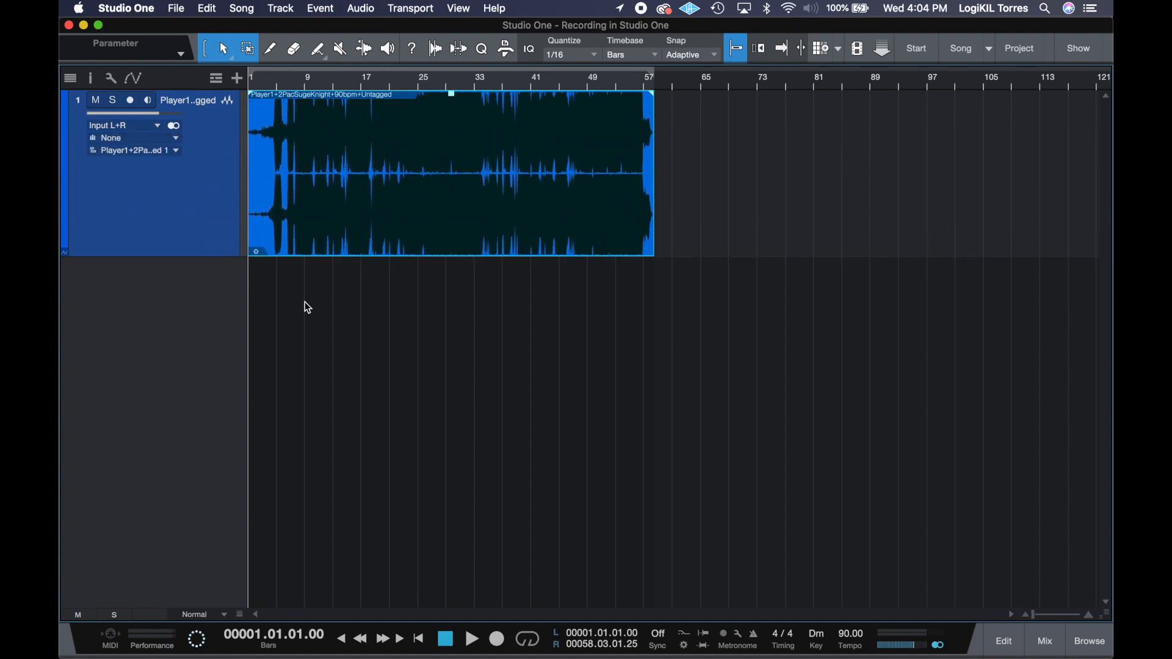
pyautogui.press('e')
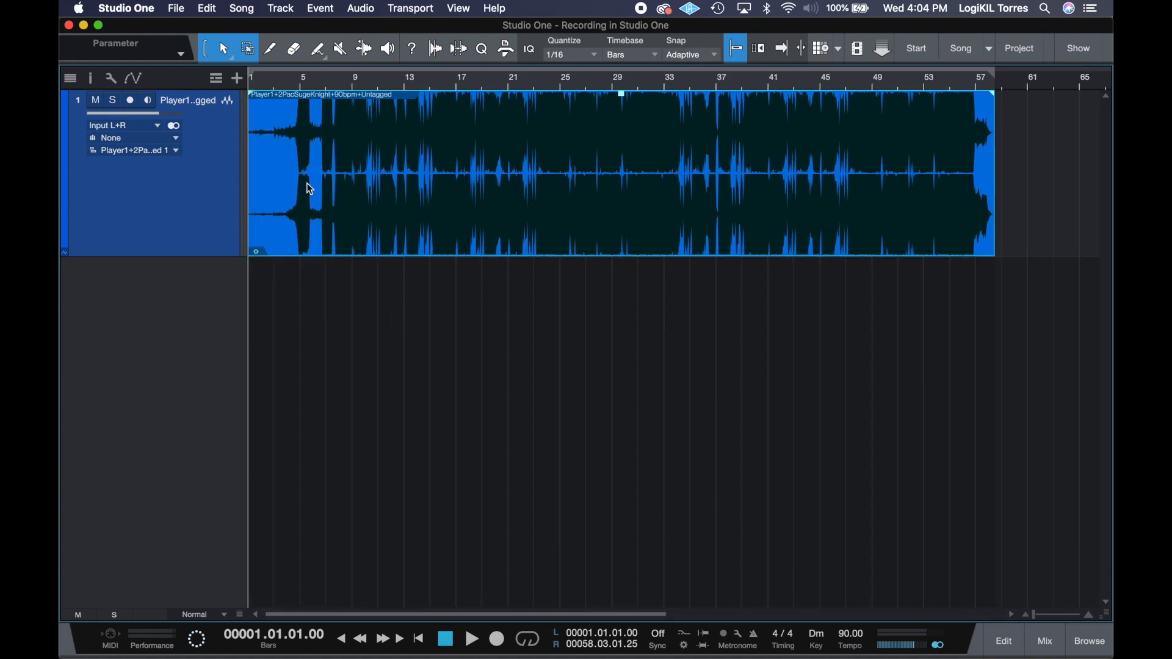
pyautogui.press('e')
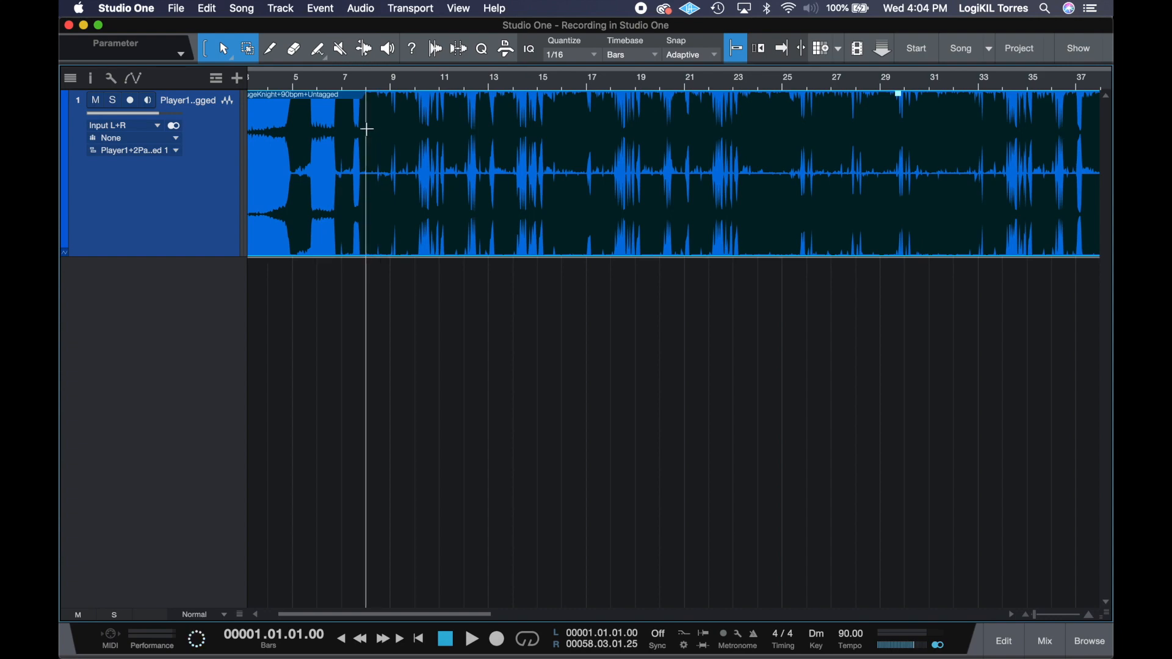
pyautogui.press('e')
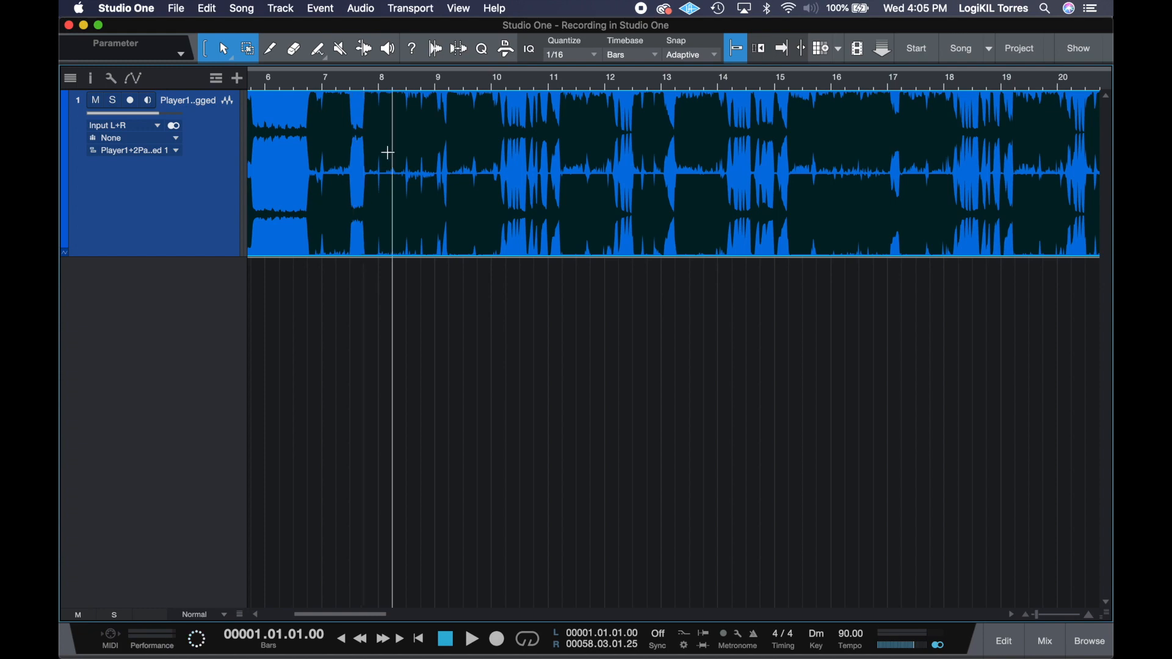
pyautogui.press('e')
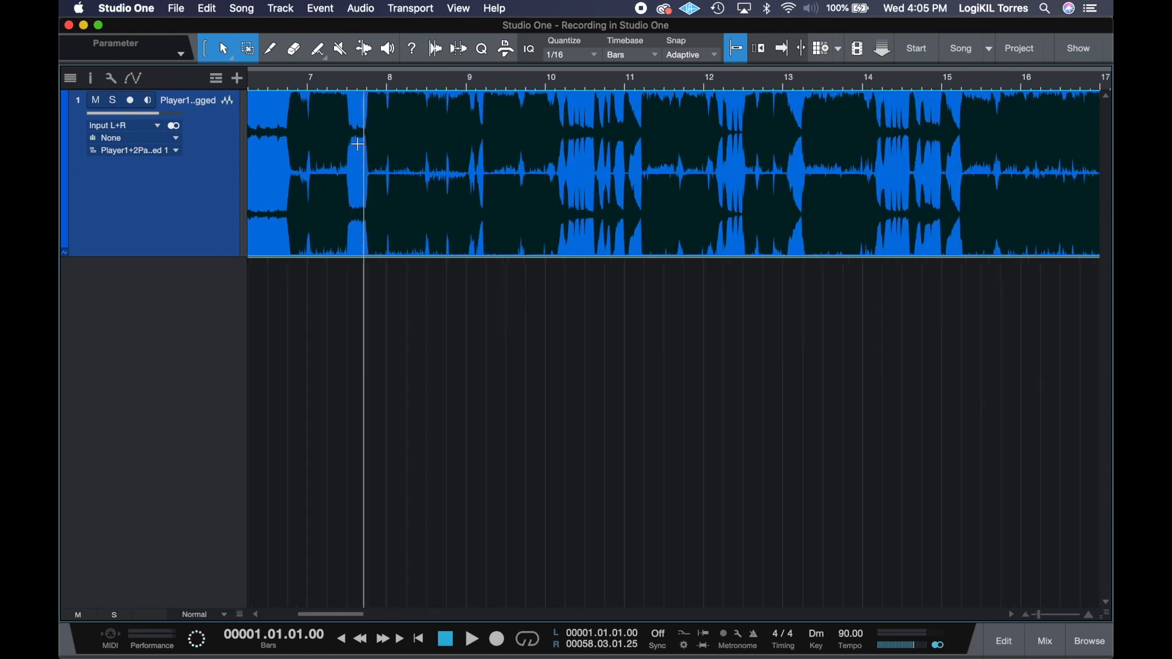
# - Place the playback cursor at 7.03.02.00, turn autoscroll on and briefly play the beat
pyautogui.click(353, 135)
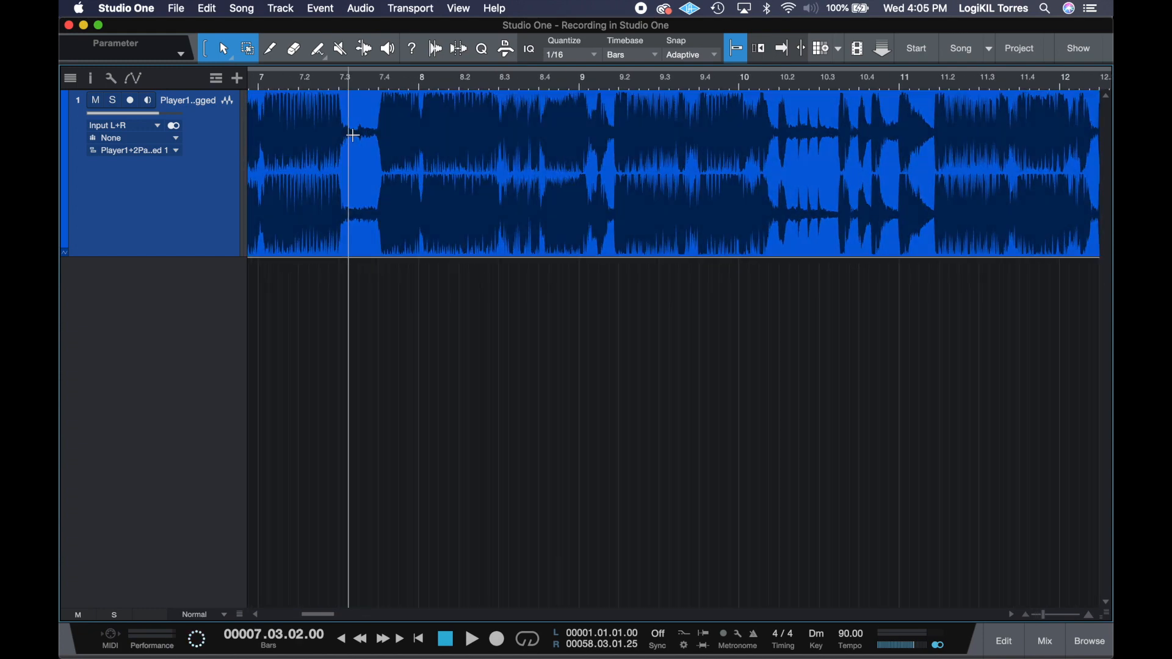
pyautogui.press('f')
pyautogui.press('space')
pyautogui.press('space')
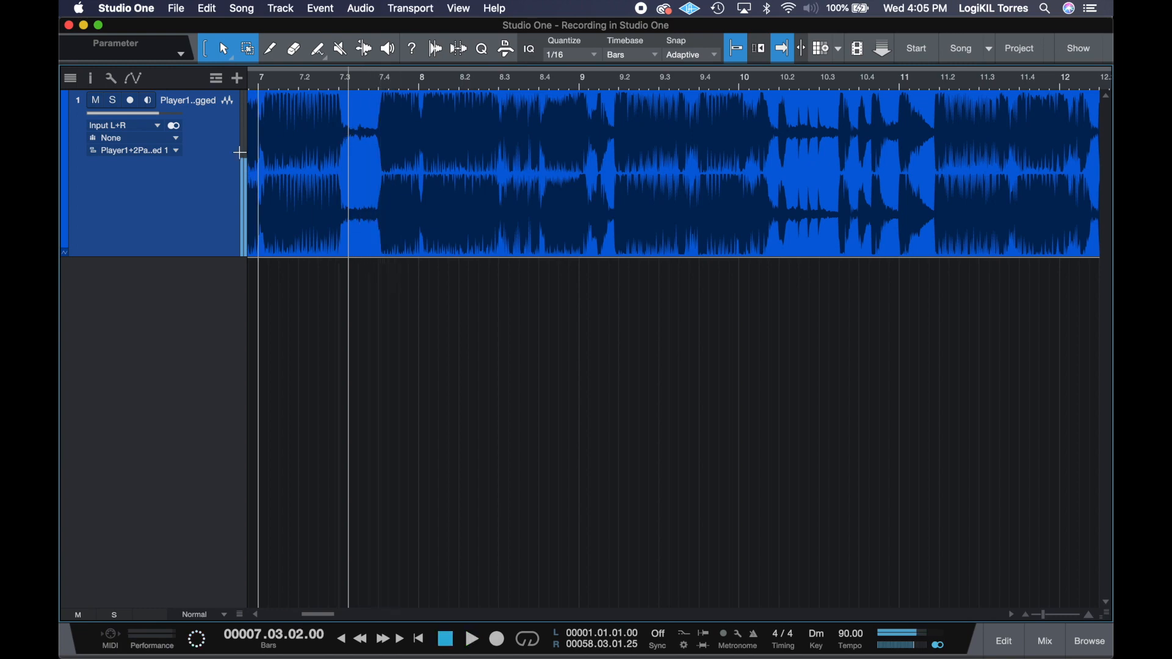
# - Lower the beat track's volume to about -9.7 dB, playing the beat to judge the level
pyautogui.moveTo(159, 115)
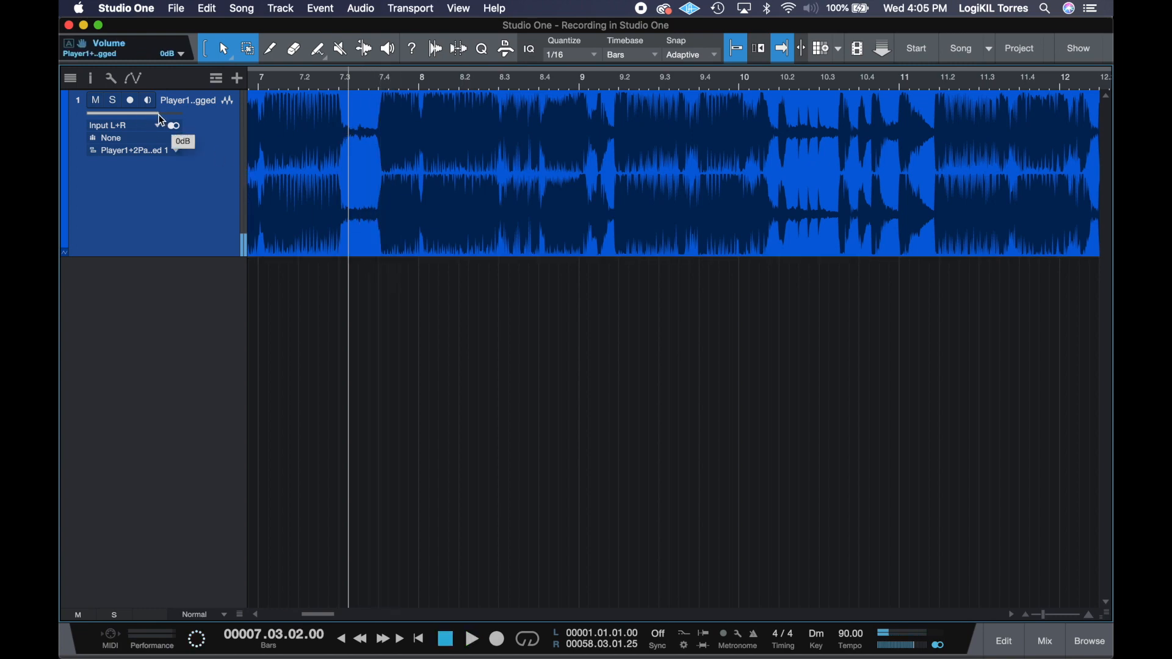
pyautogui.moveTo(159, 115); pyautogui.dragTo(129, 115)
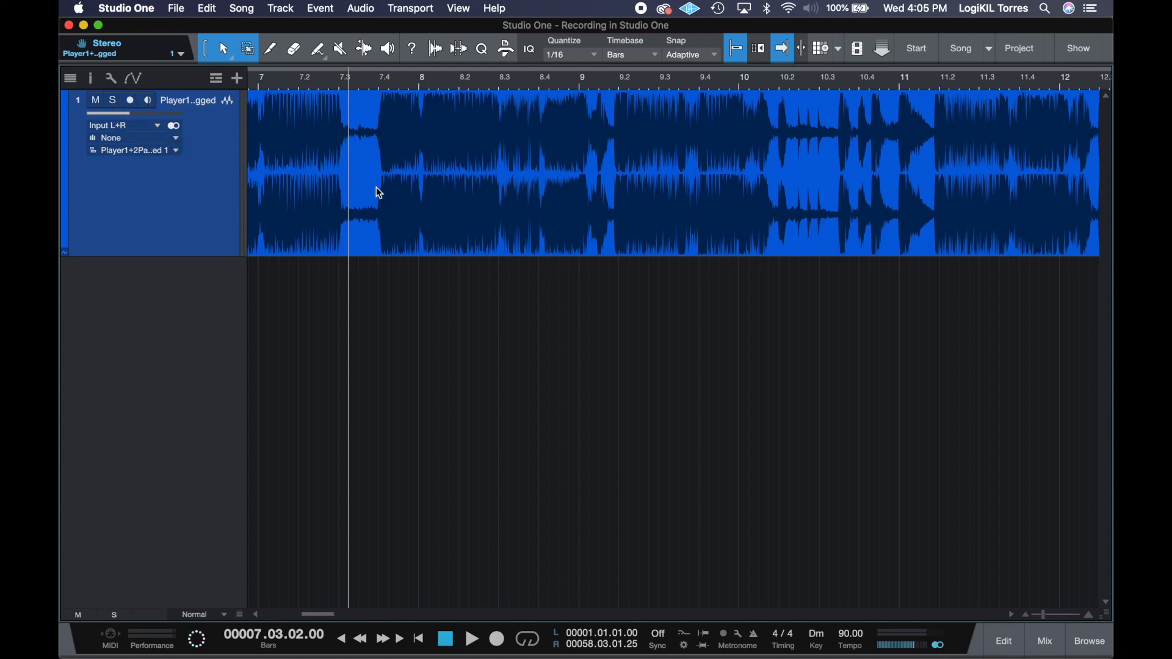
pyautogui.press('space')
pyautogui.press('w')
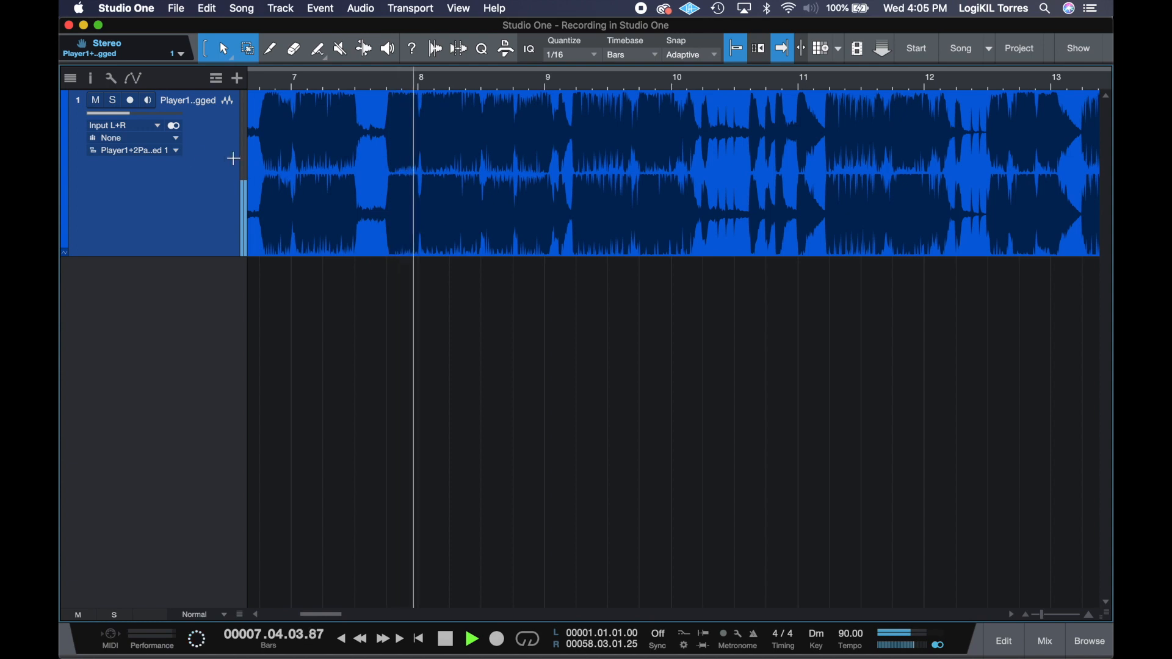
pyautogui.moveTo(133, 120); pyautogui.dragTo(138, 117)
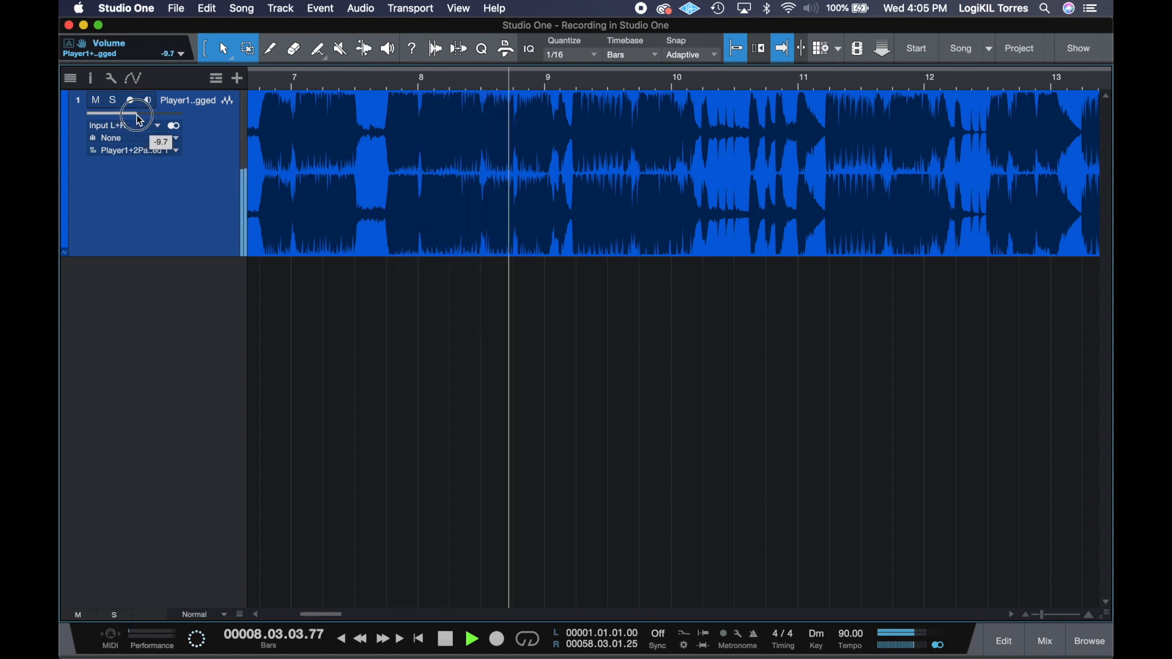
pyautogui.press('space')
# - Move the playback cursor to 8.03.01.00, at the third beat of bar 8
pyautogui.click(519, 123)
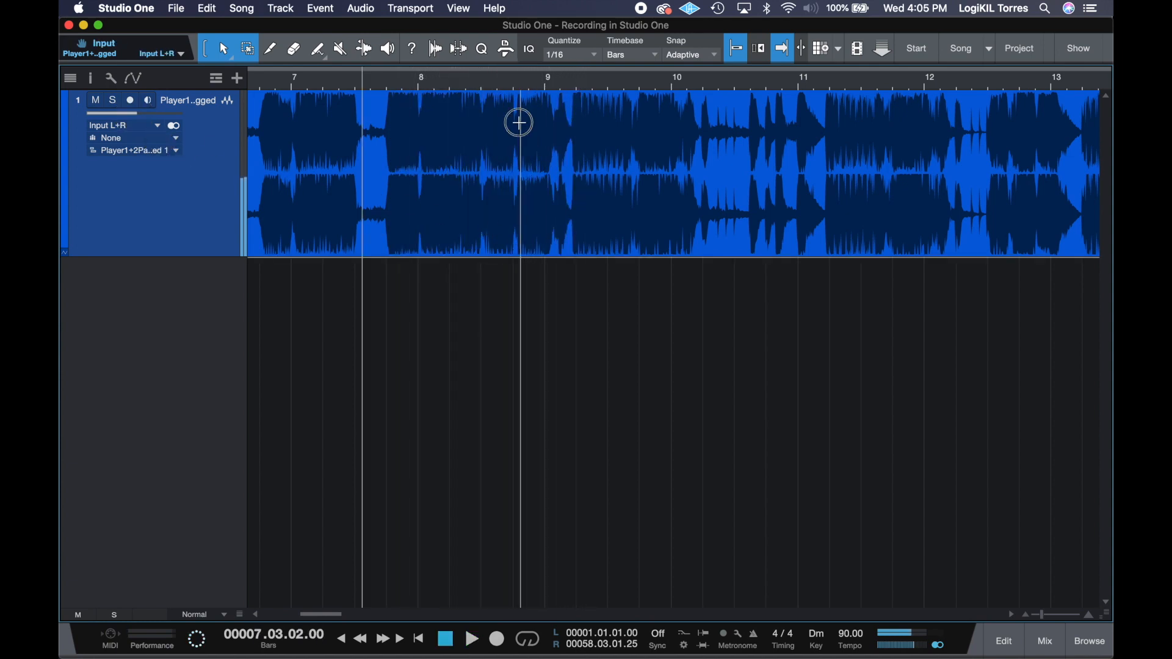
pyautogui.click(504, 150)
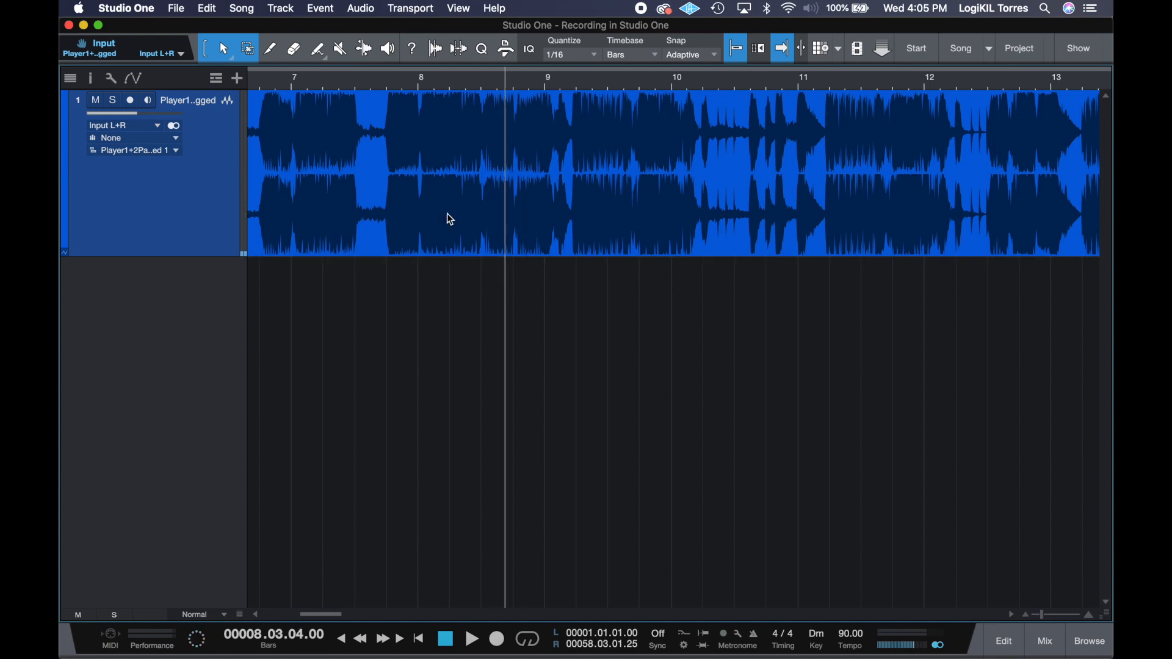
pyautogui.hscroll(-8, 432, 218)
pyautogui.hscroll(8, 432, 218)
pyautogui.hscroll(-1, 432, 220)
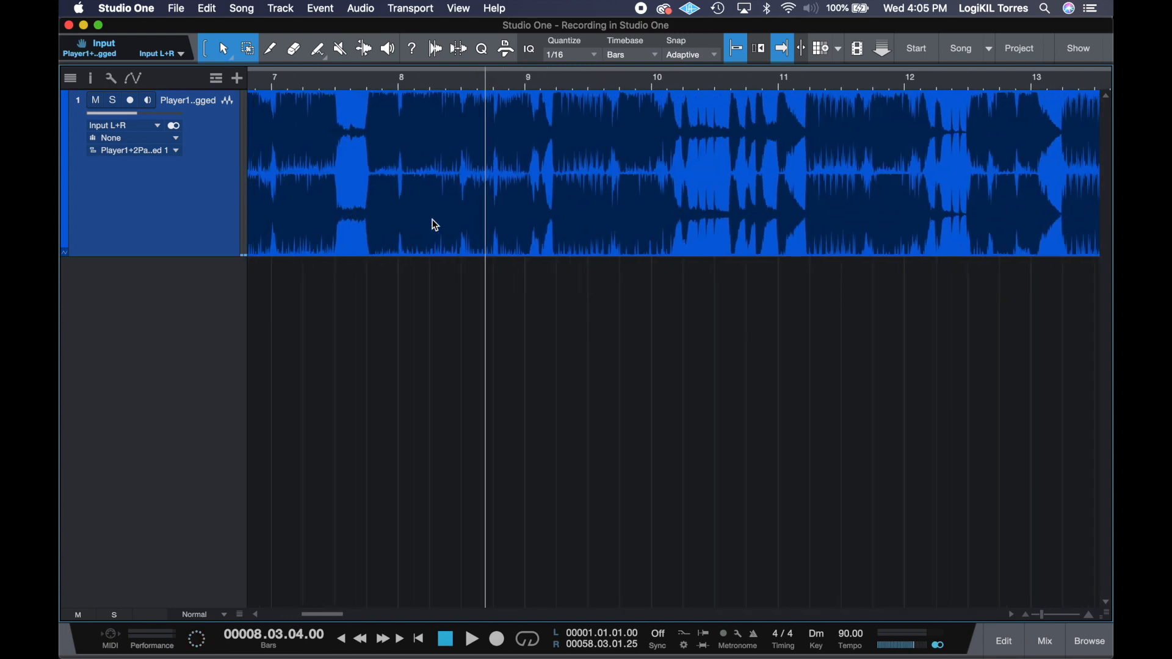
pyautogui.click(465, 132)
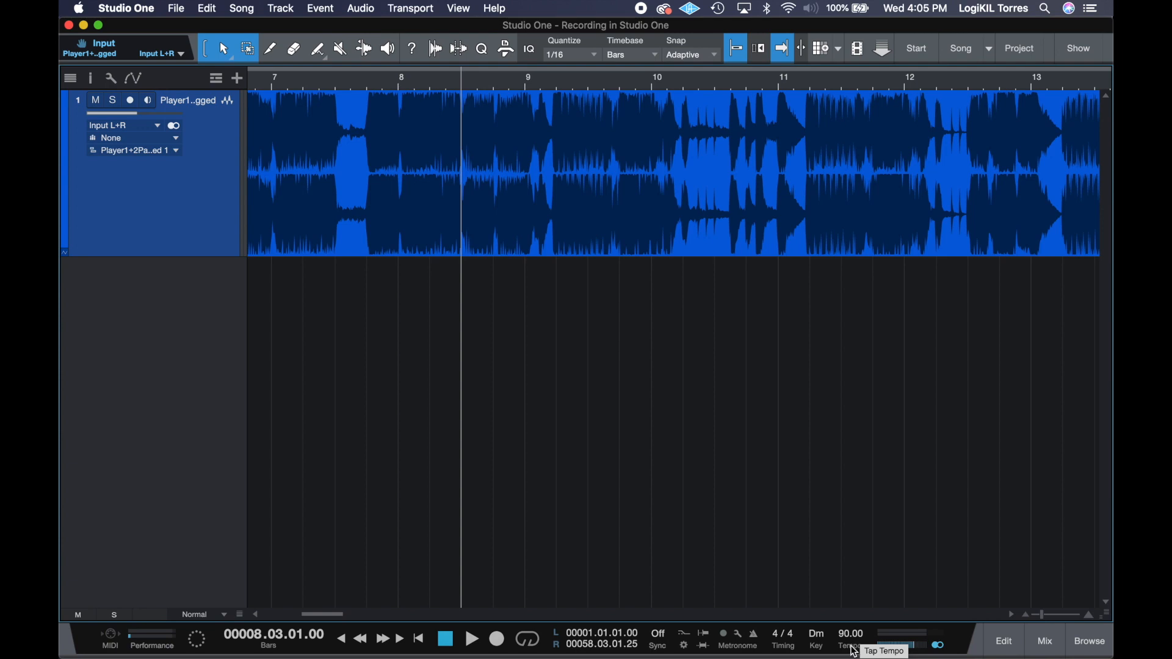
# - Play the beat, tap the song tempo in time with it and stop playback
pyautogui.press('space')
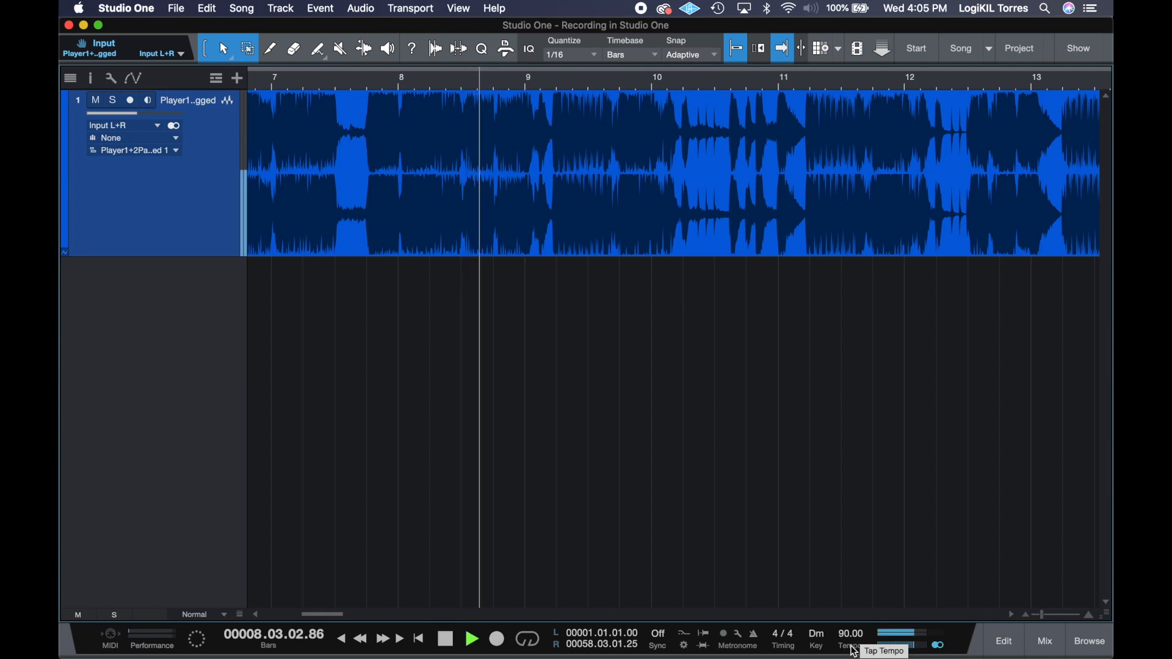
pyautogui.click(853, 649)
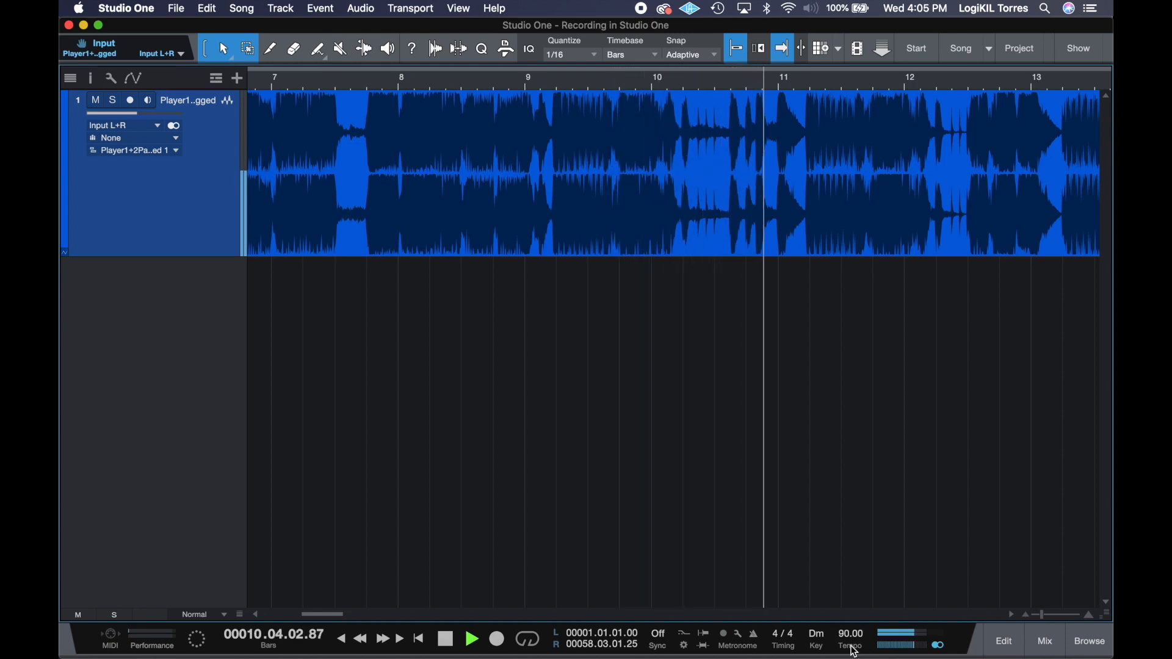
pyautogui.click(851, 646)
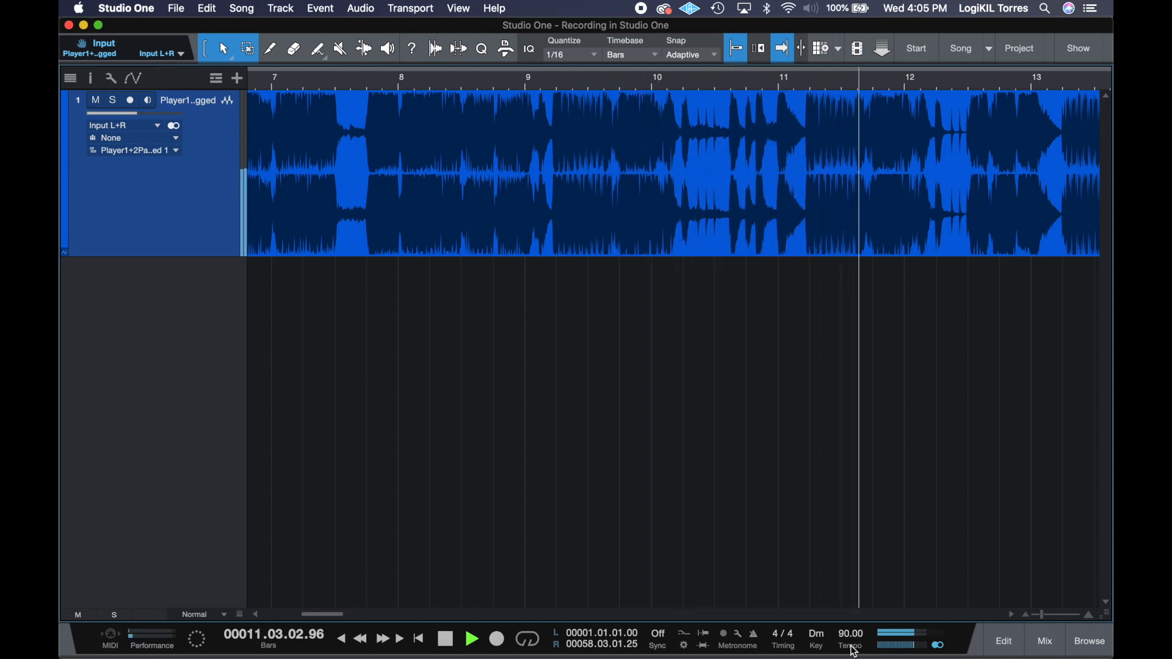
pyautogui.click(851, 646)
pyautogui.click(851, 646)
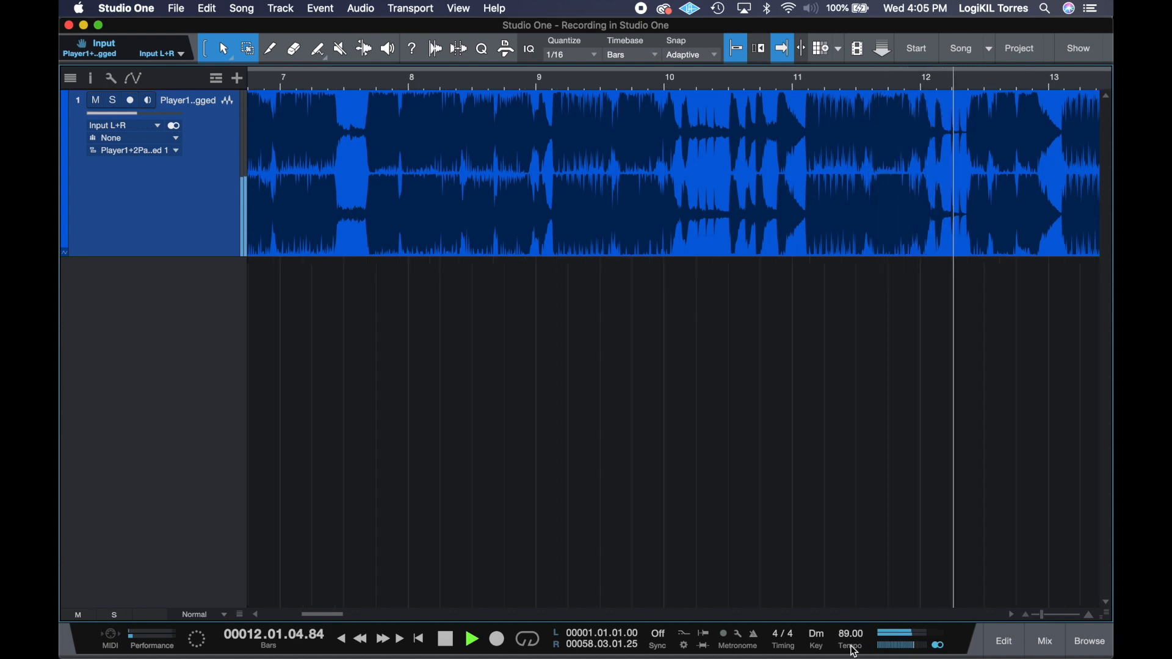
pyautogui.press('space')
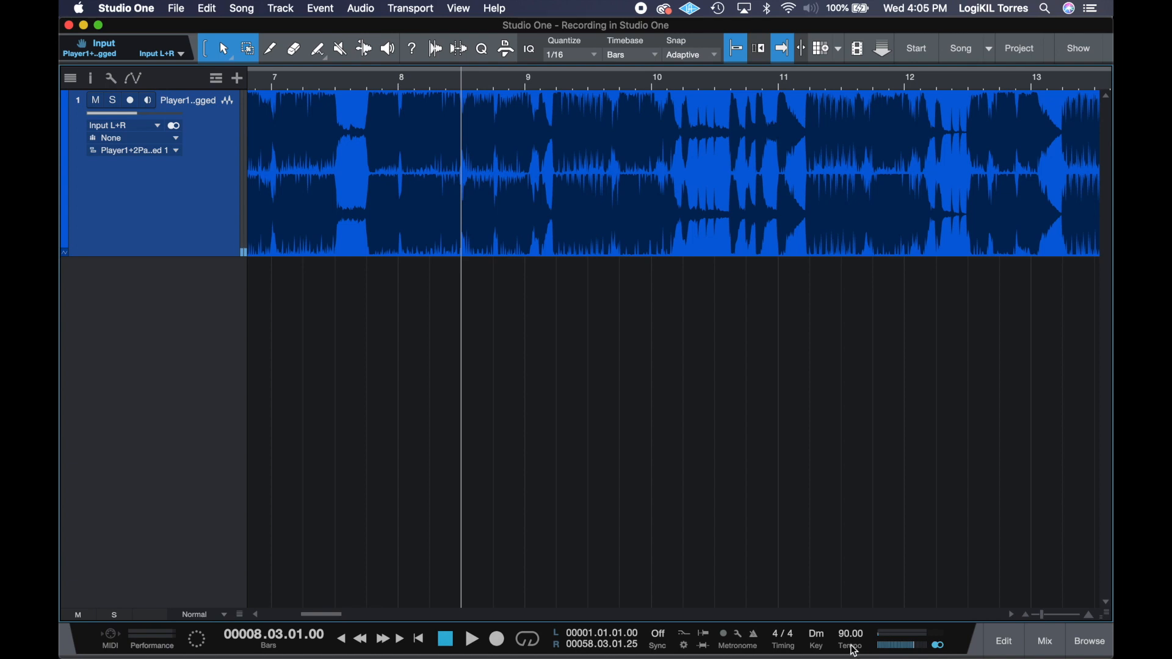
# - Set the song tempo to 89 BPM
pyautogui.doubleClick(845, 633)
pyautogui.write('89')
pyautogui.press('Return')
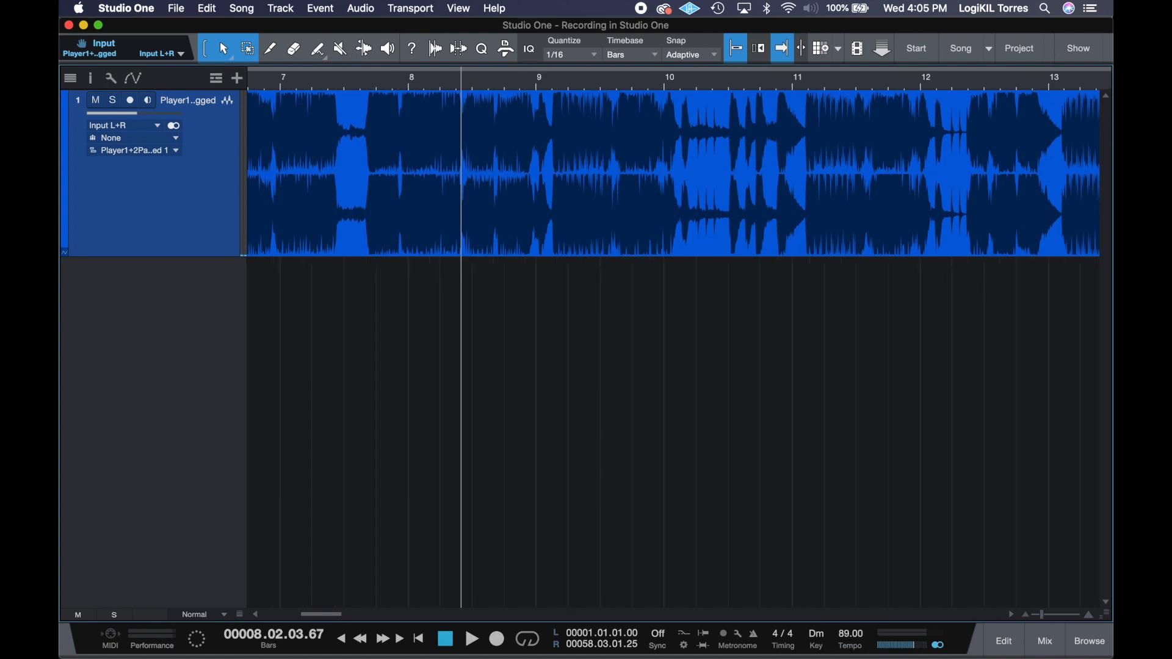
# - Compare the beat's waveform with the bar grid around bars 8 and 9 and play that section briefly
pyautogui.hscroll(-12, 408, 256)
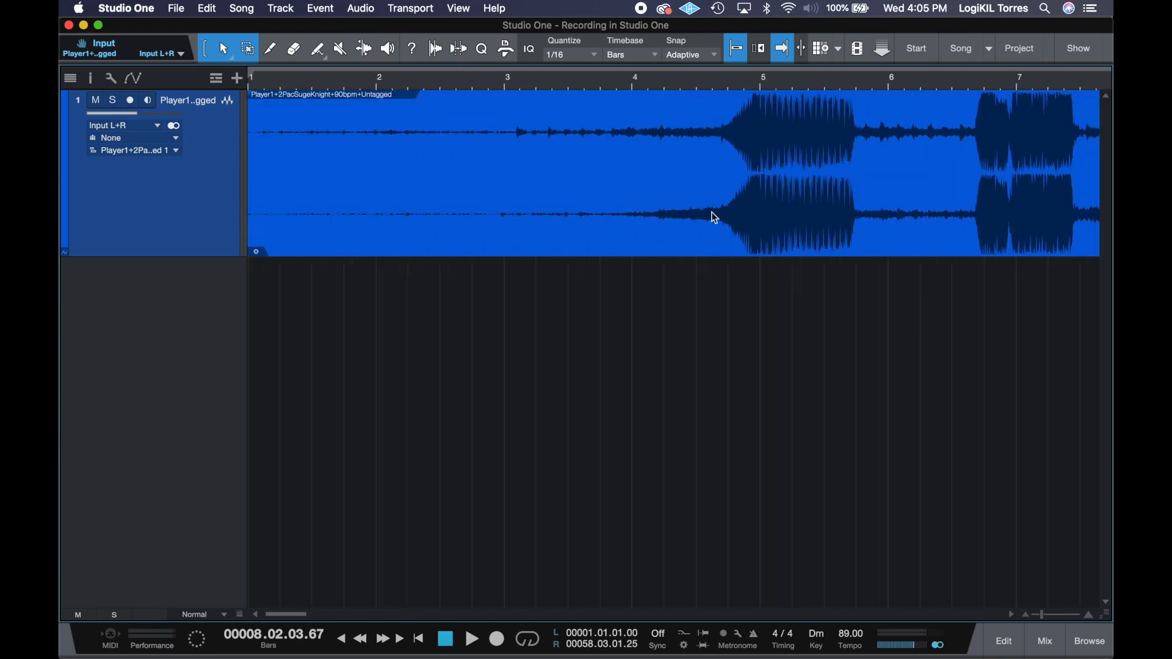
pyautogui.hscroll(6, 712, 212)
pyautogui.hscroll(2, 714, 218)
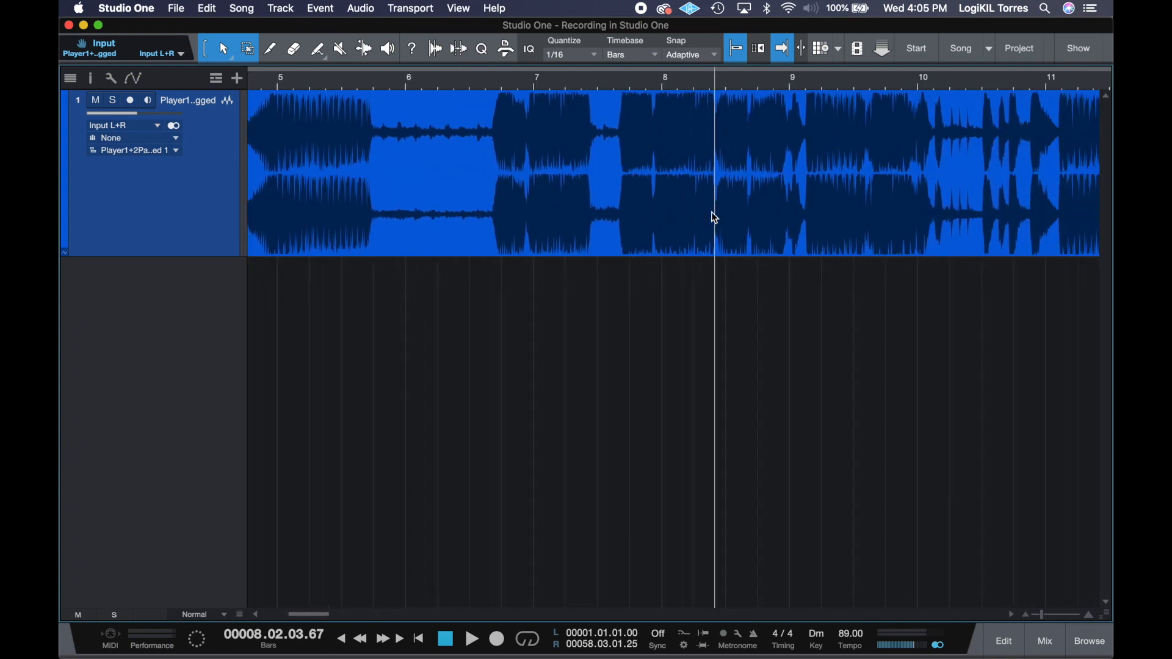
pyautogui.scroll(5, 714, 218)
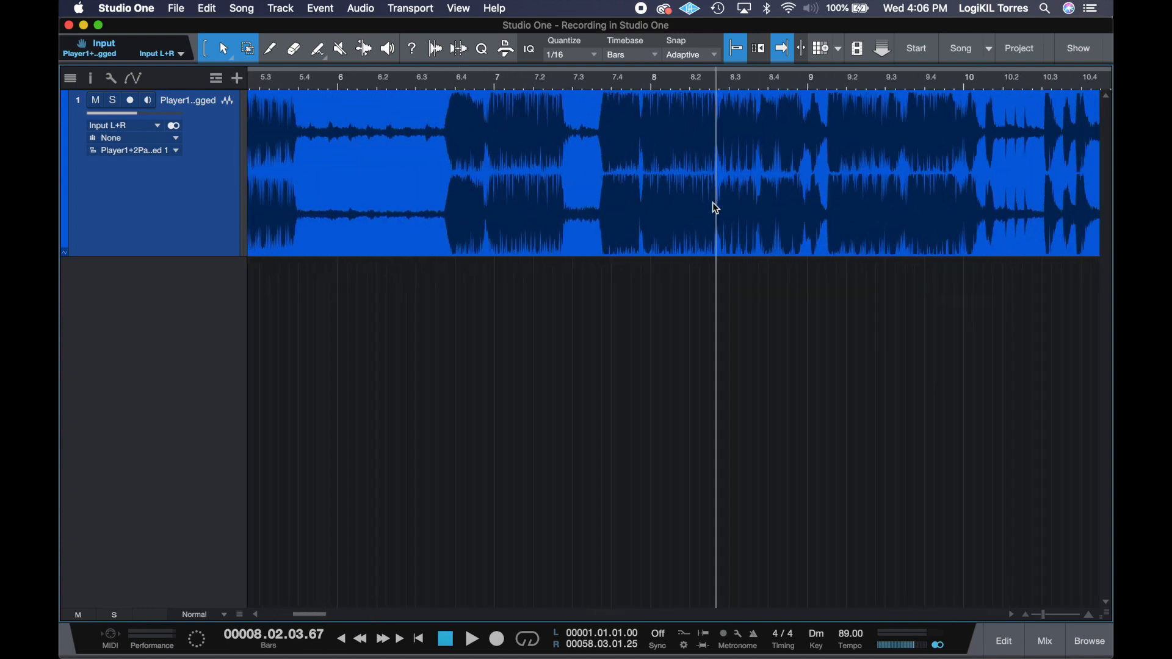
pyautogui.scroll(3, 714, 207)
pyautogui.hscroll(3, 714, 207)
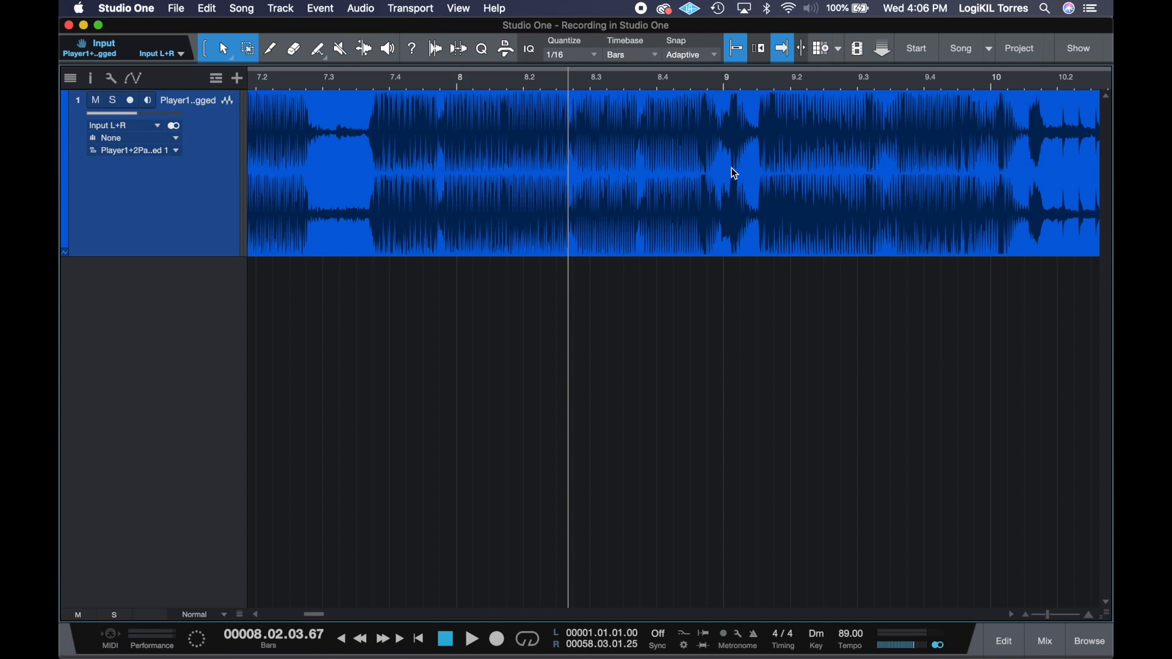
pyautogui.press('space')
pyautogui.scroll(2, 753, 216)
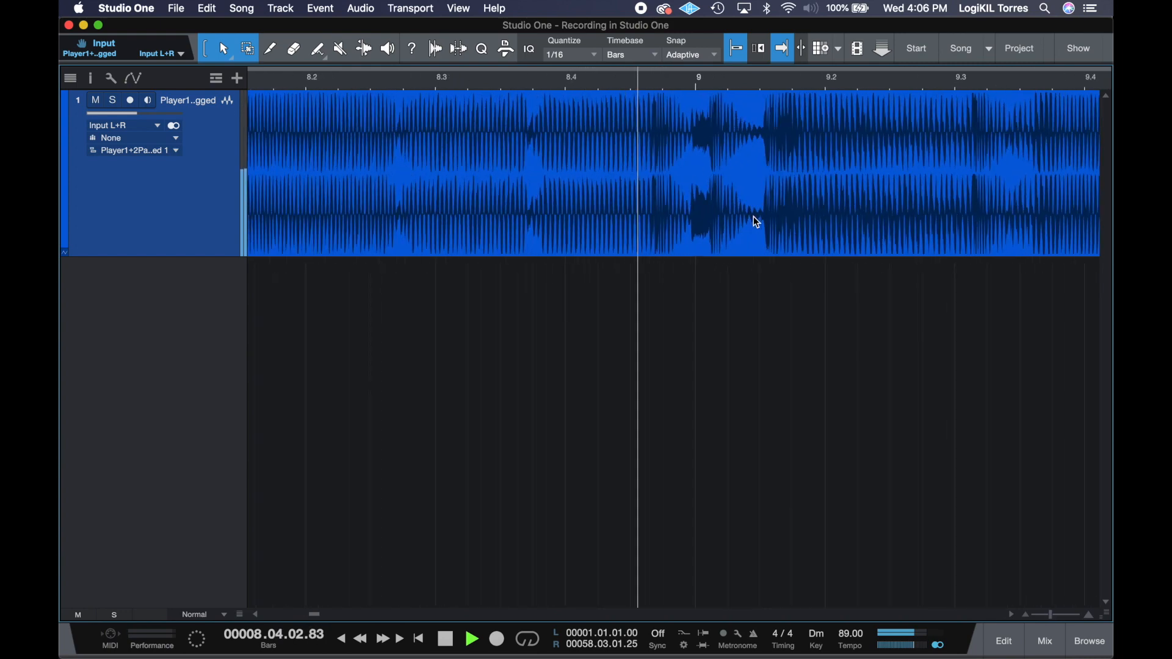
pyautogui.press('space')
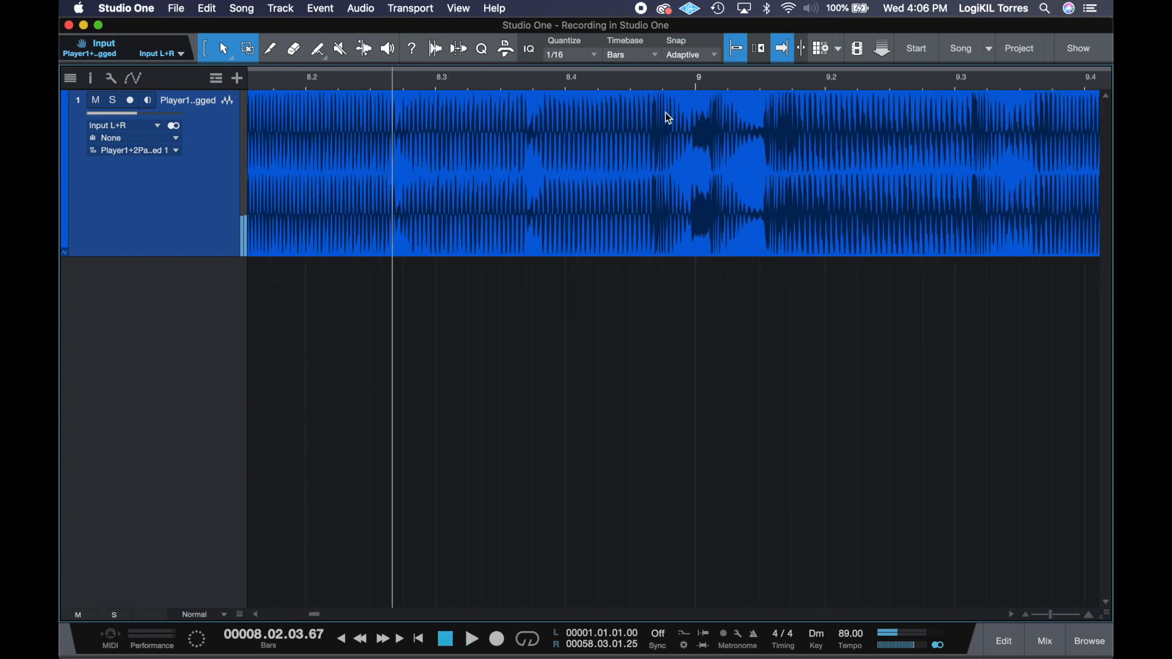
# - Move the playback cursor to 8.03.03.00 and play the beat across the start of bar 9
pyautogui.click(461, 133)
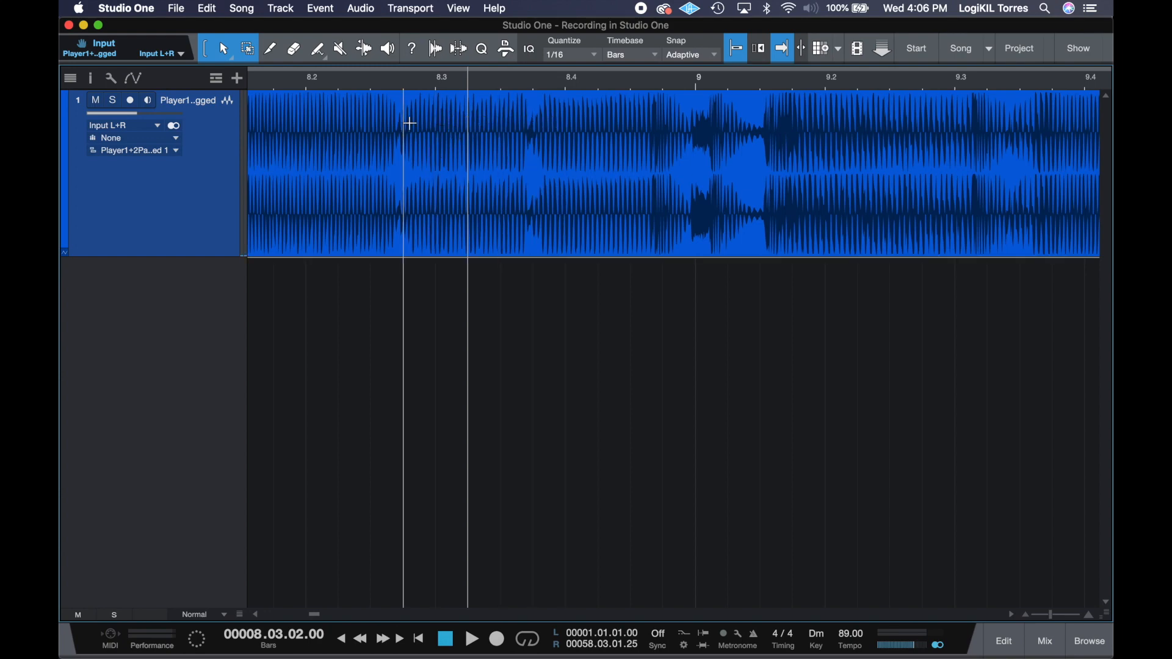
pyautogui.click(506, 130)
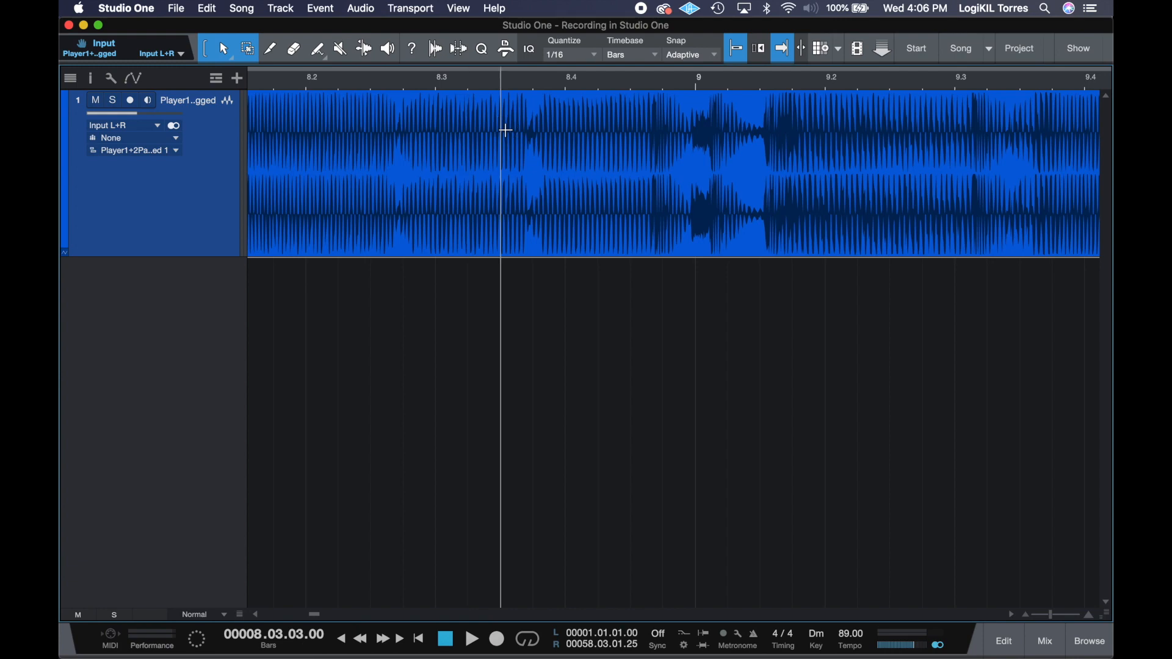
pyautogui.press('space')
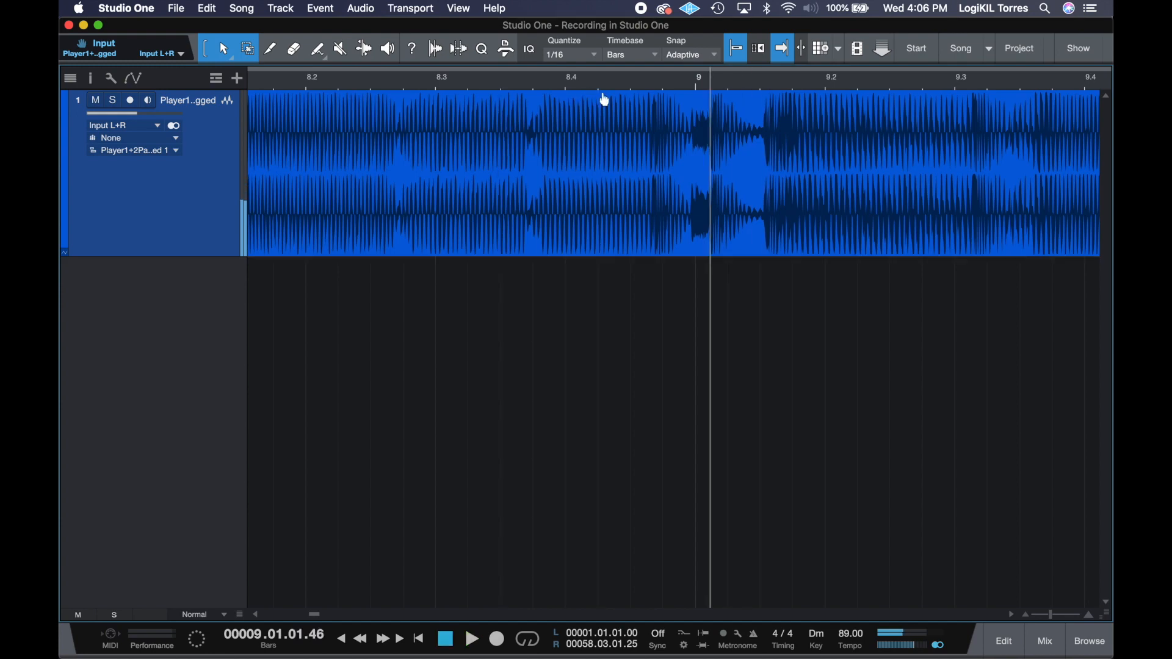
# - Set the bar timebase grid subdivision to 1/64 and review the snap options, keeping Adaptive
pyautogui.click(641, 53)
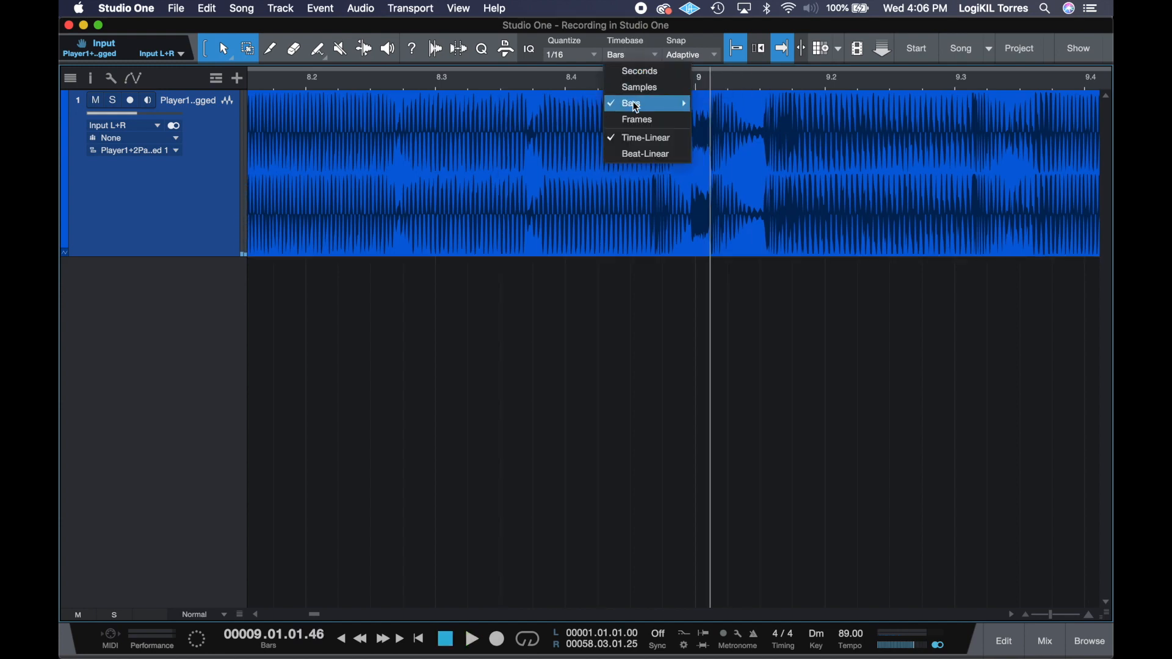
pyautogui.moveTo(637, 107)
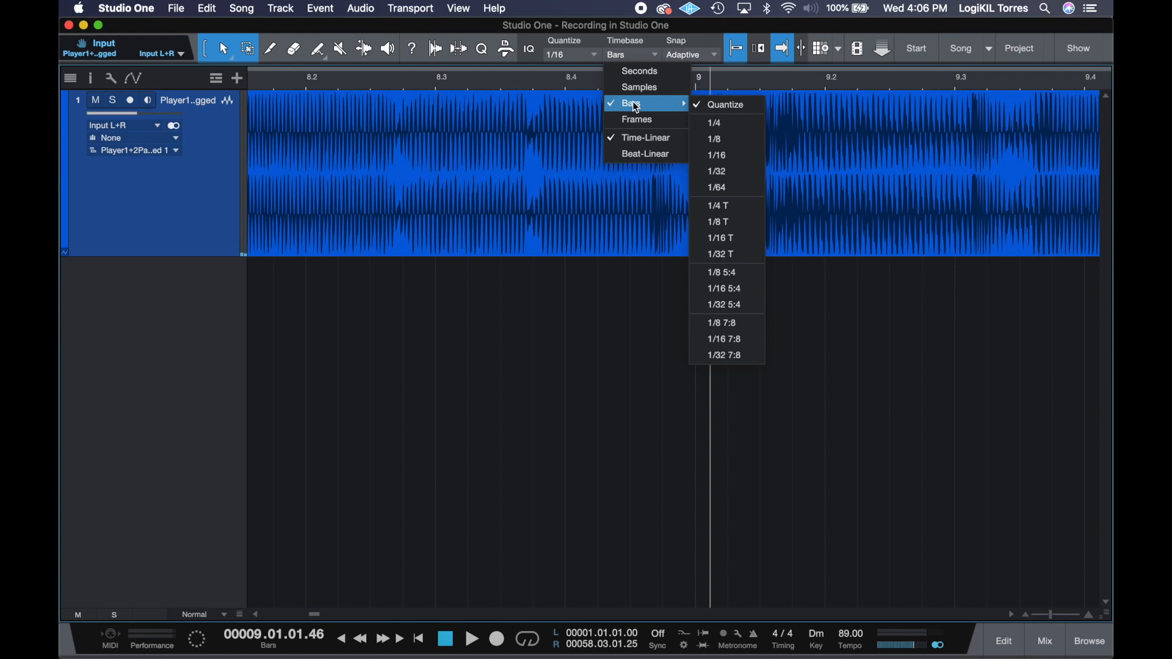
pyautogui.click(739, 189)
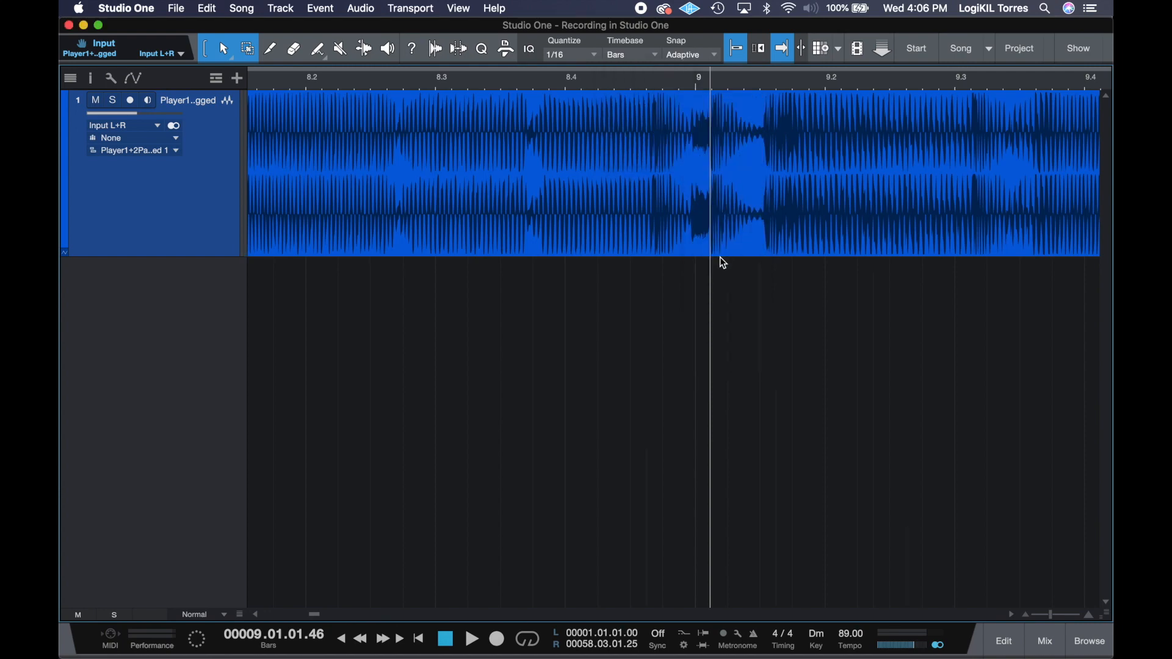
pyautogui.click(697, 62)
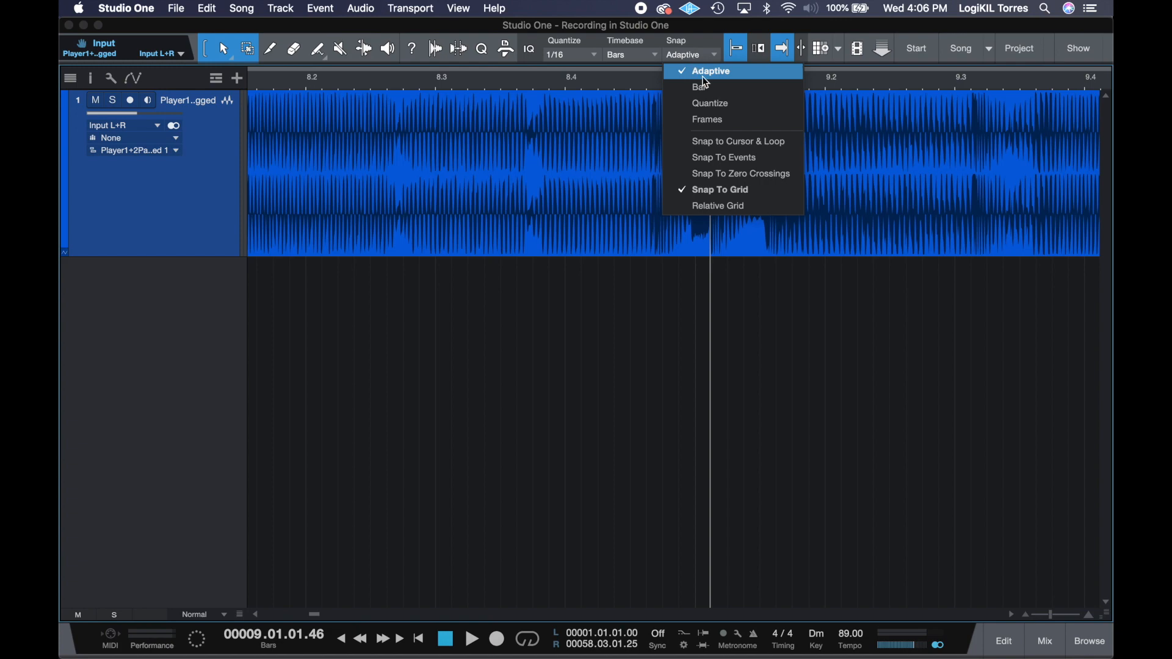
pyautogui.click(699, 60)
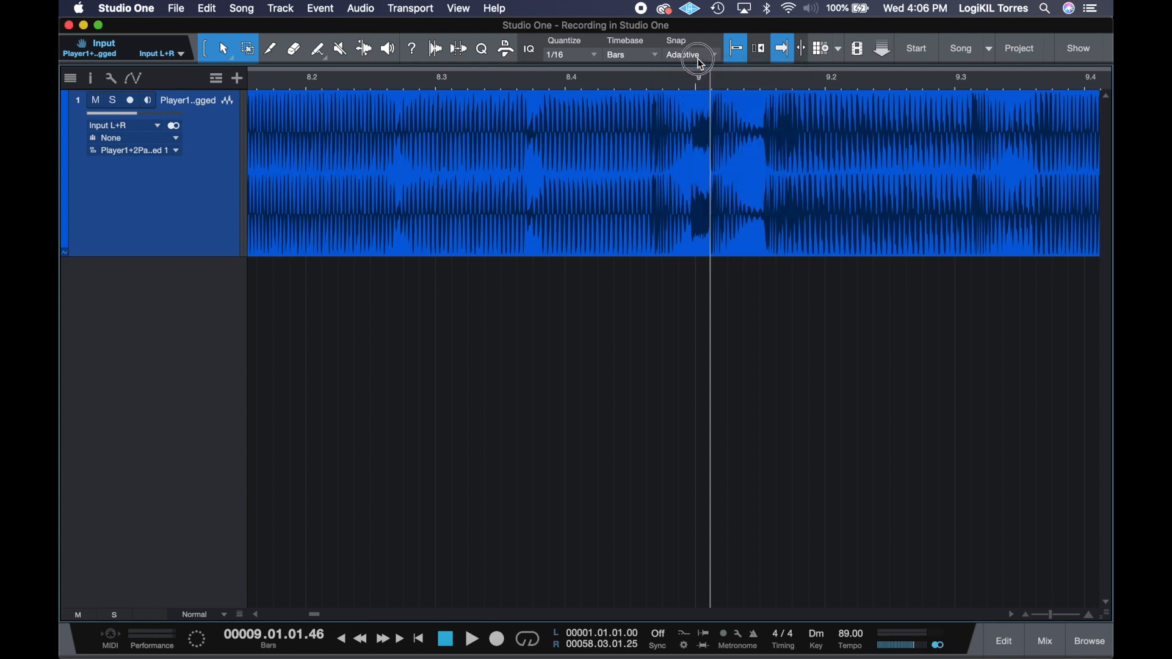
pyautogui.click(629, 56)
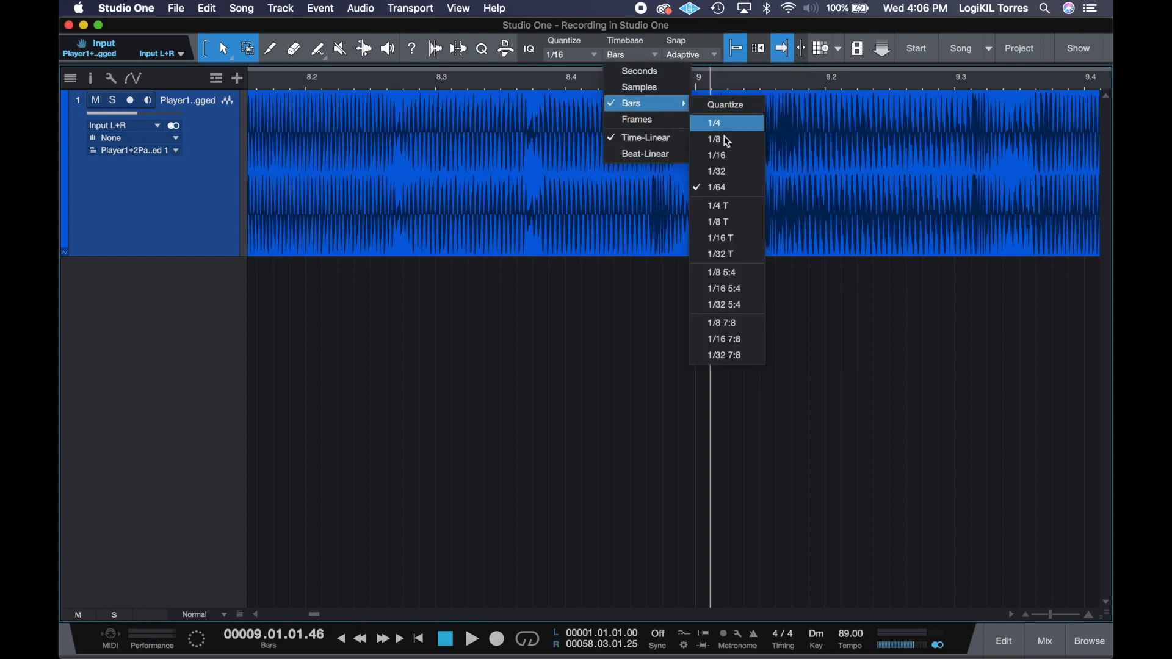
pyautogui.click(683, 55)
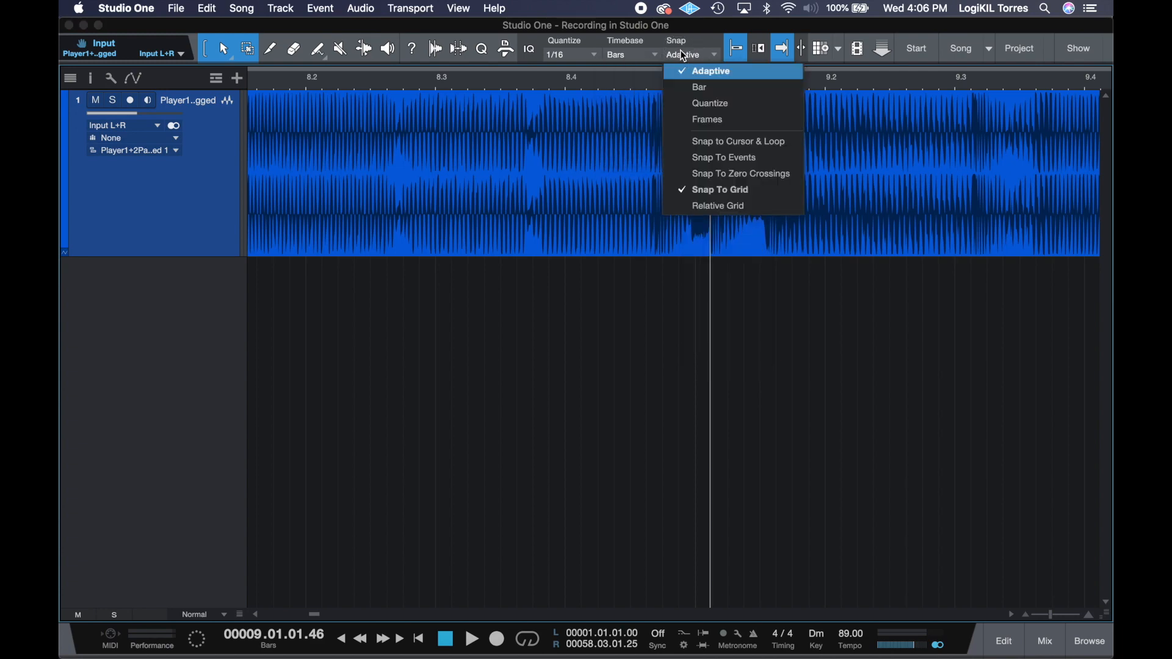
pyautogui.click(683, 55)
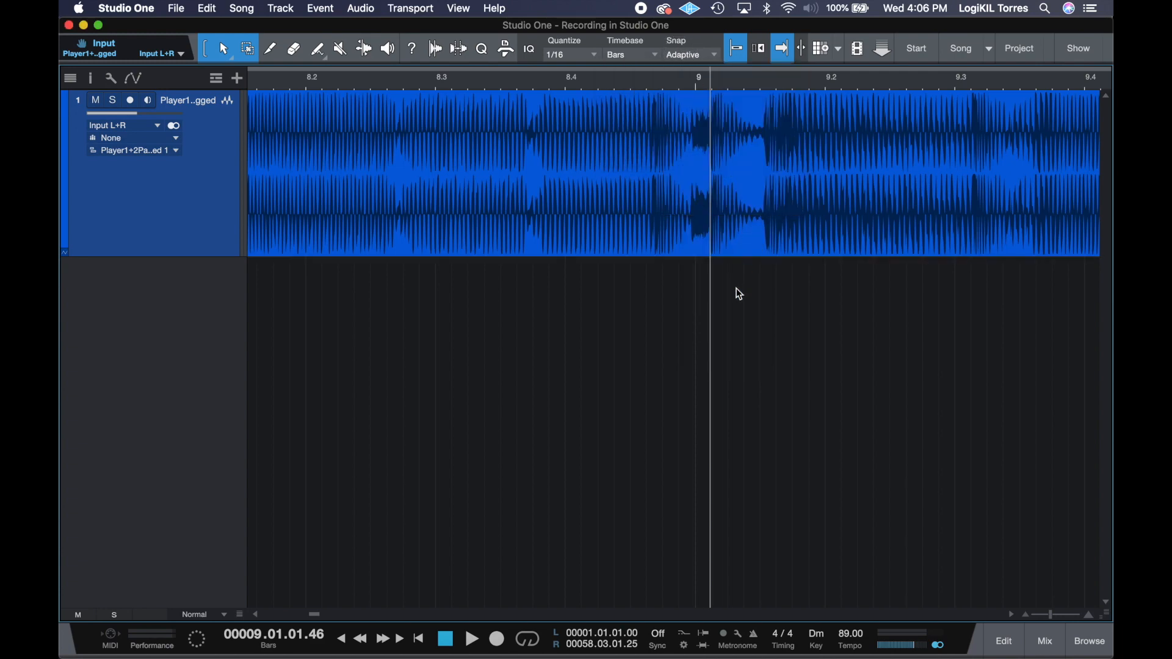
# - Examine the hit just after the start of bar 9 against the 1/64 grid lines
pyautogui.scroll(3, 737, 288)
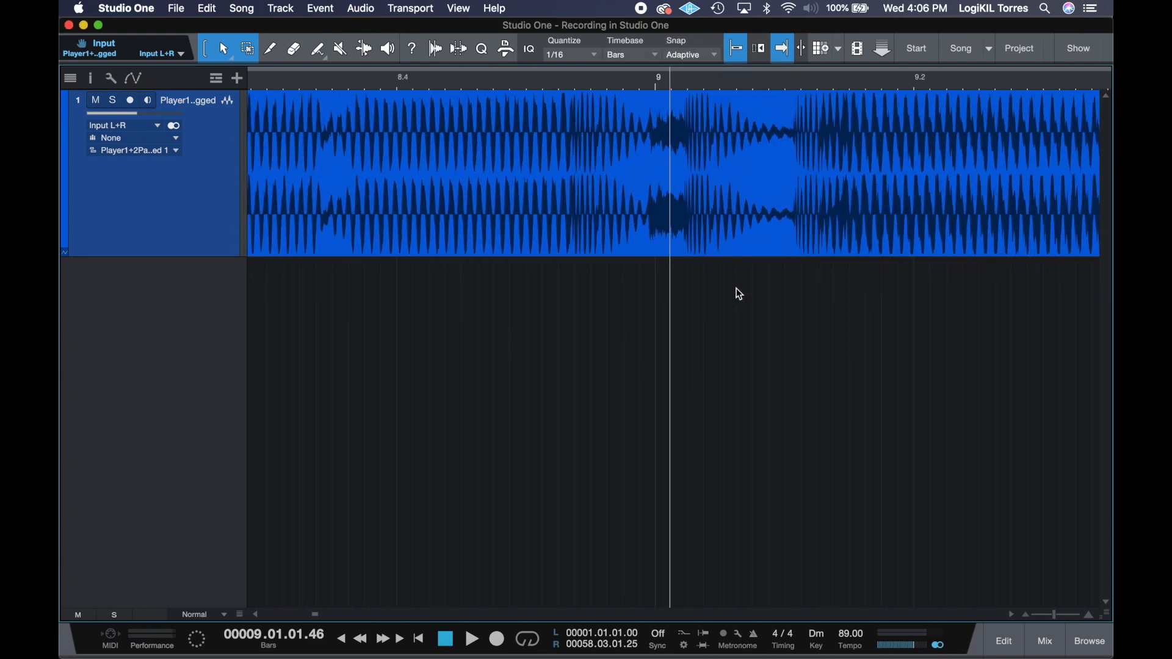
pyautogui.scroll(4, 684, 239)
pyautogui.scroll(3, 687, 245)
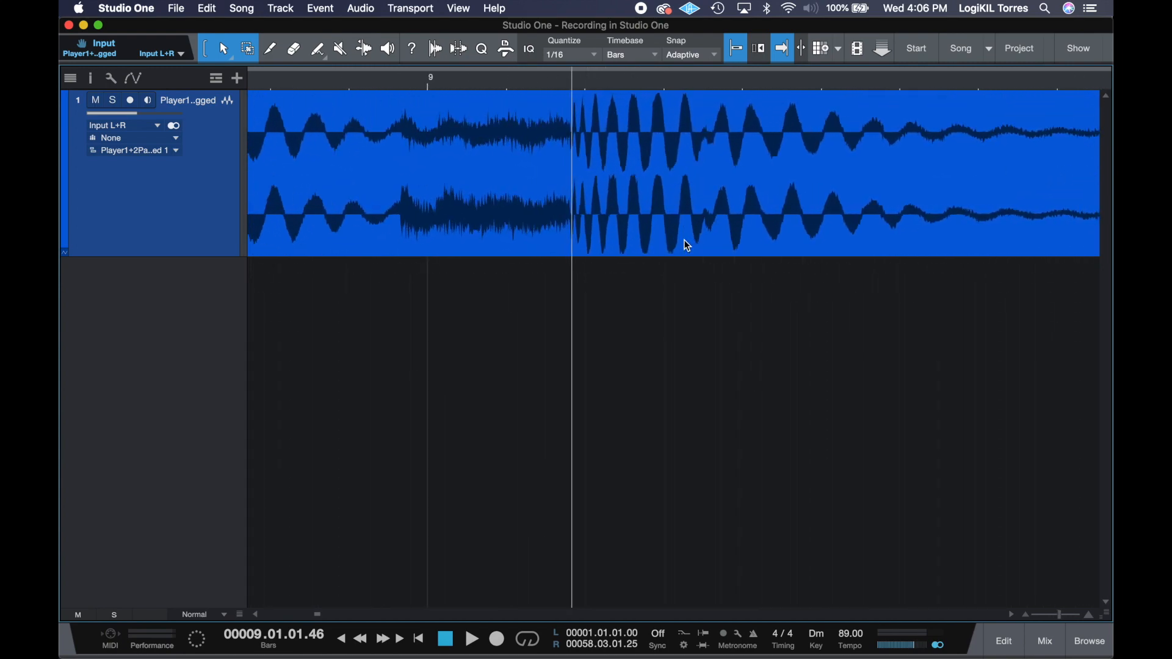
pyautogui.scroll(4, 609, 322)
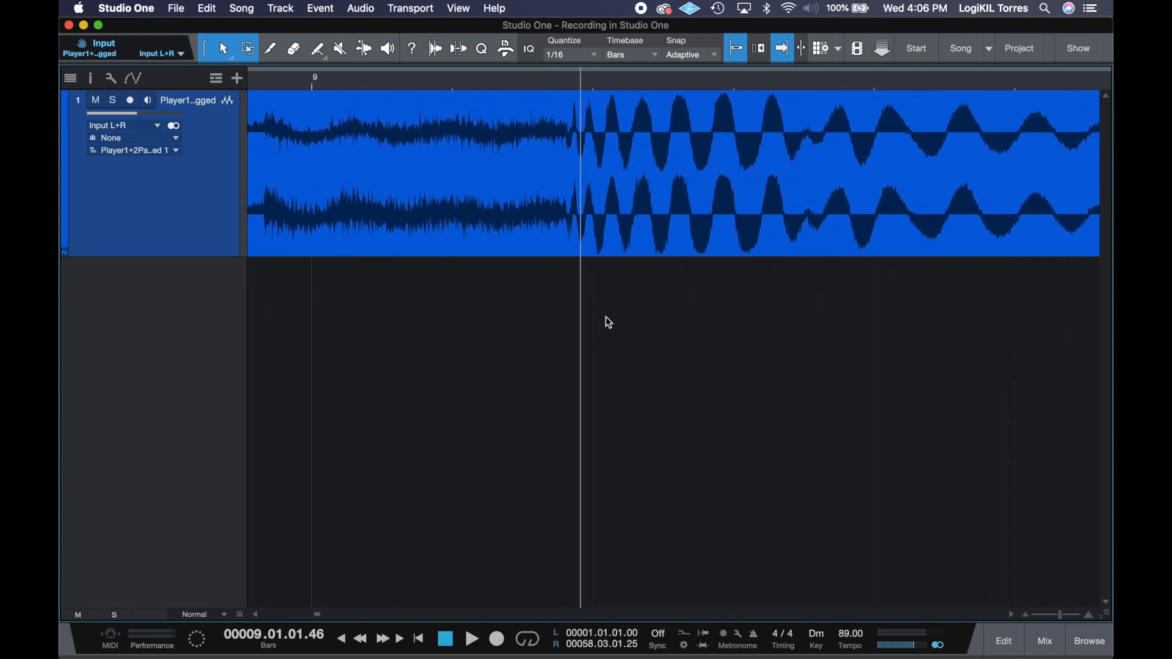
pyautogui.scroll(5, 598, 208)
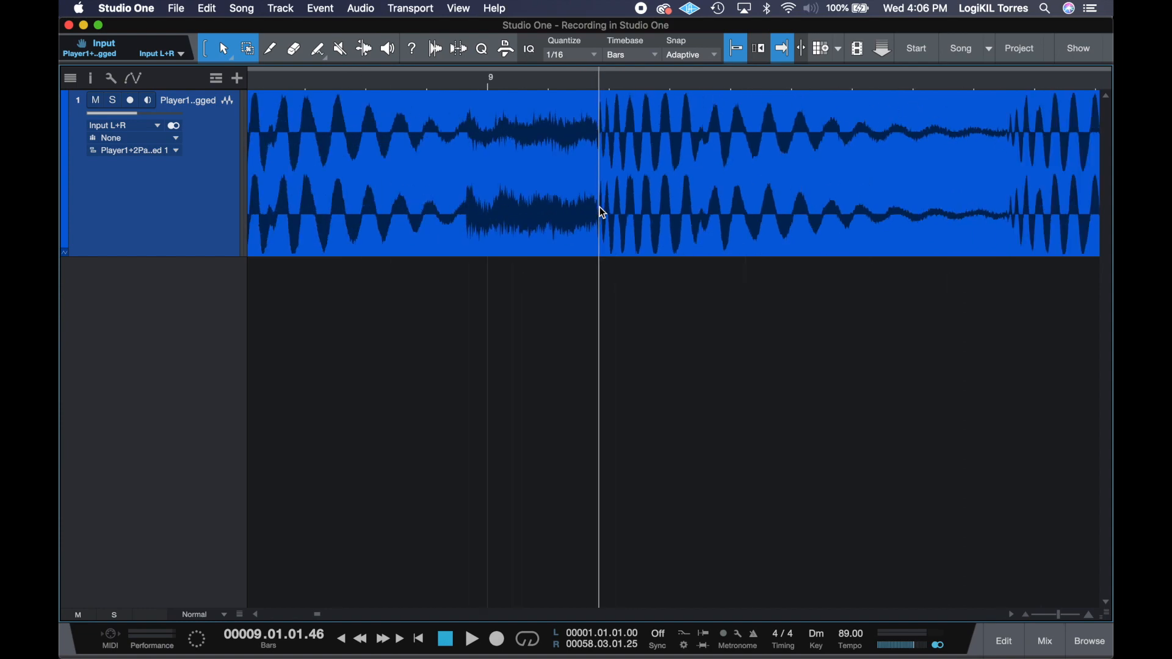
# - Play the beat from 8.04.04.00 into bar 9, stop at the hit and inspect its position against the grid
pyautogui.scroll(-6, 600, 226)
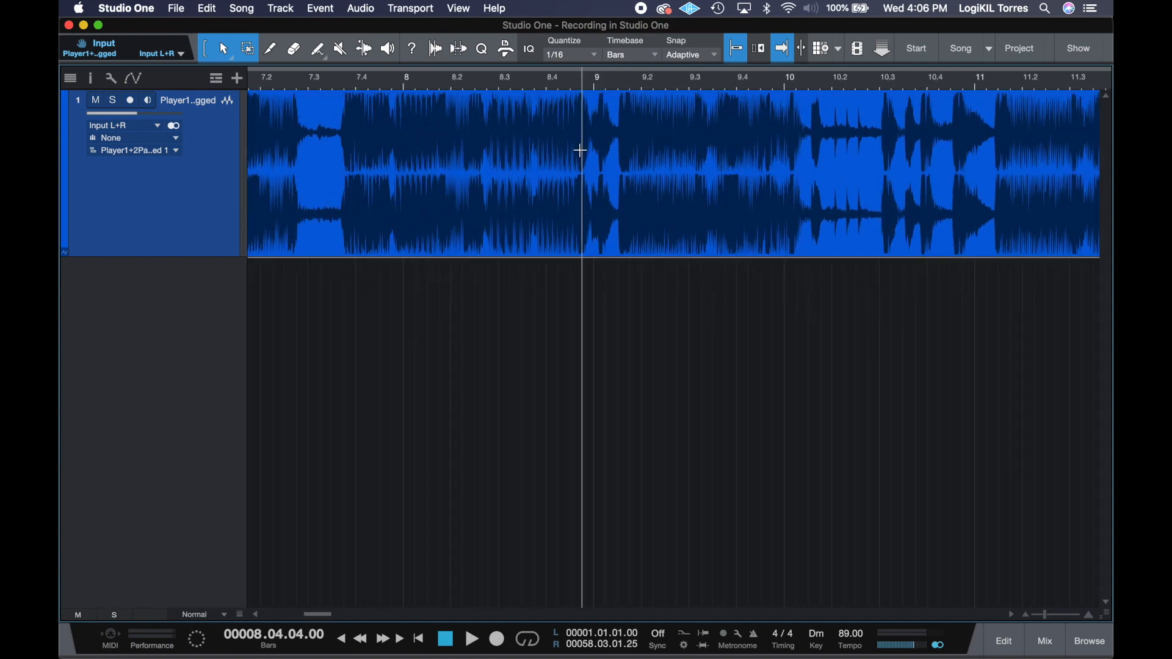
pyautogui.press('space')
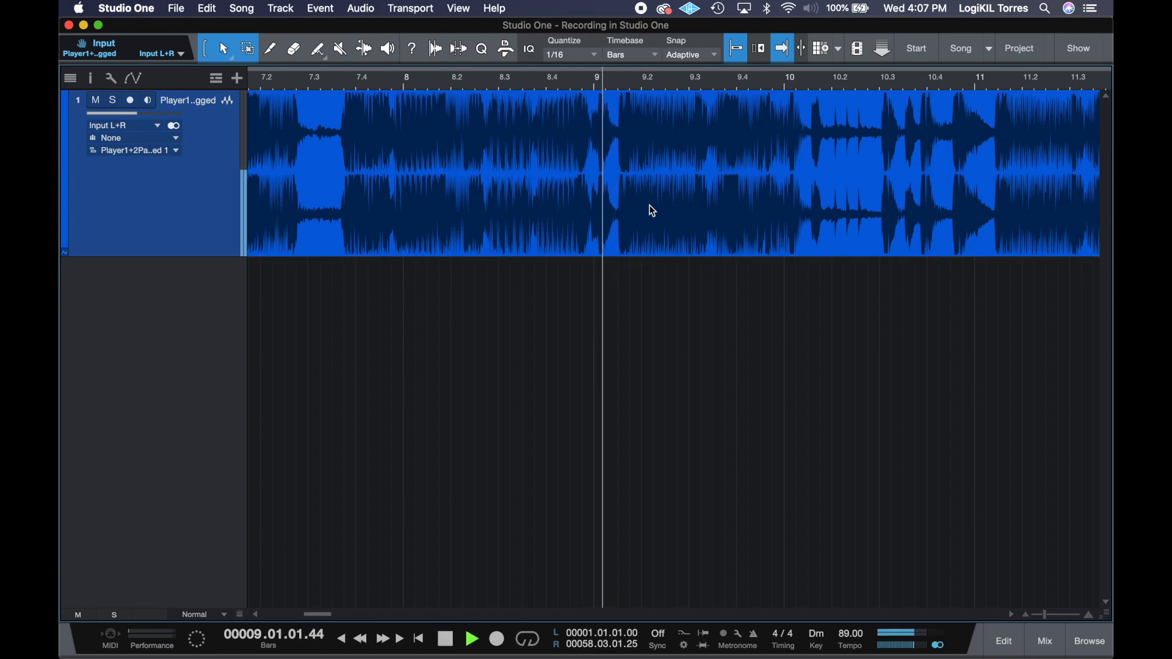
pyautogui.press('space')
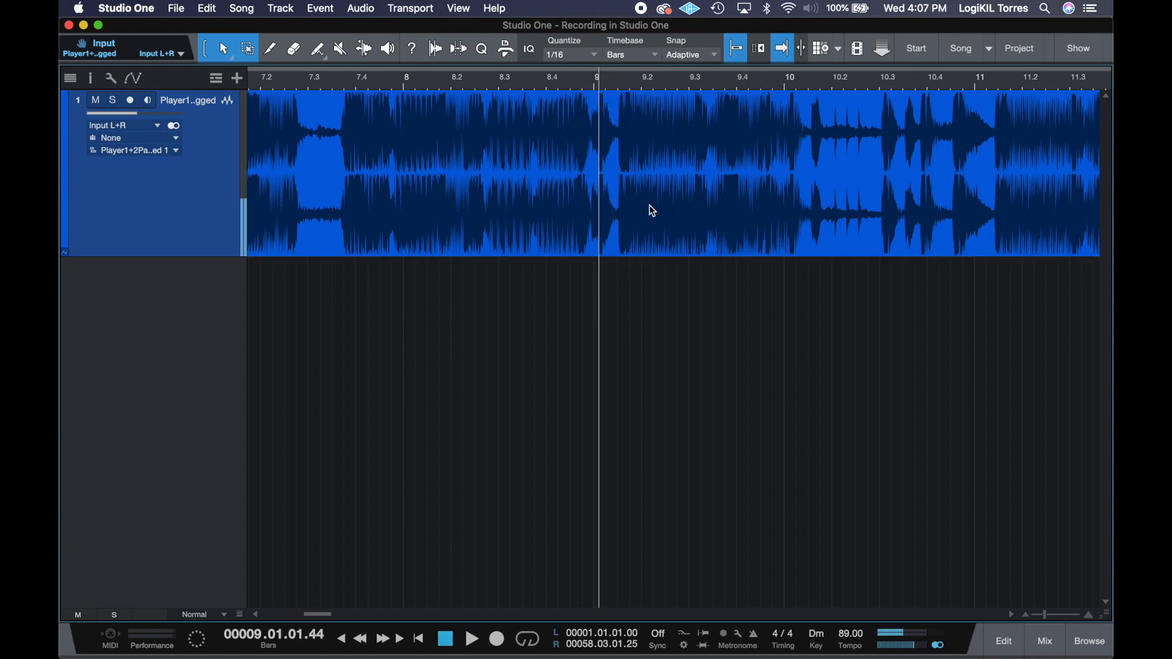
pyautogui.scroll(4, 597, 314)
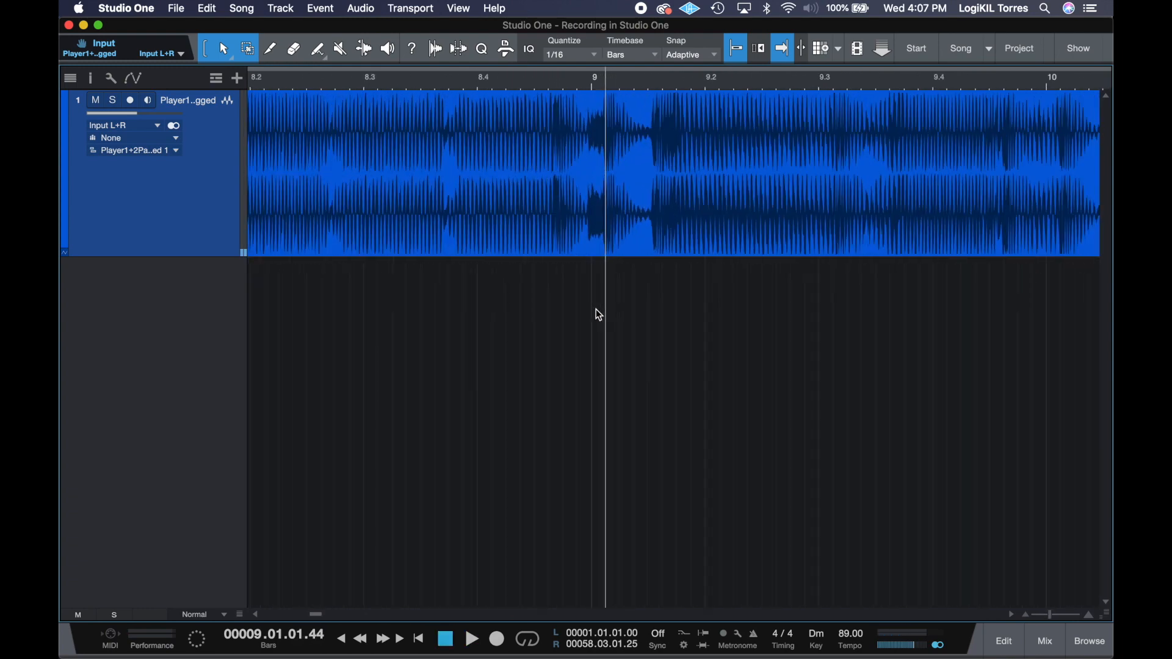
pyautogui.scroll(3, 598, 314)
pyautogui.scroll(2, 598, 314)
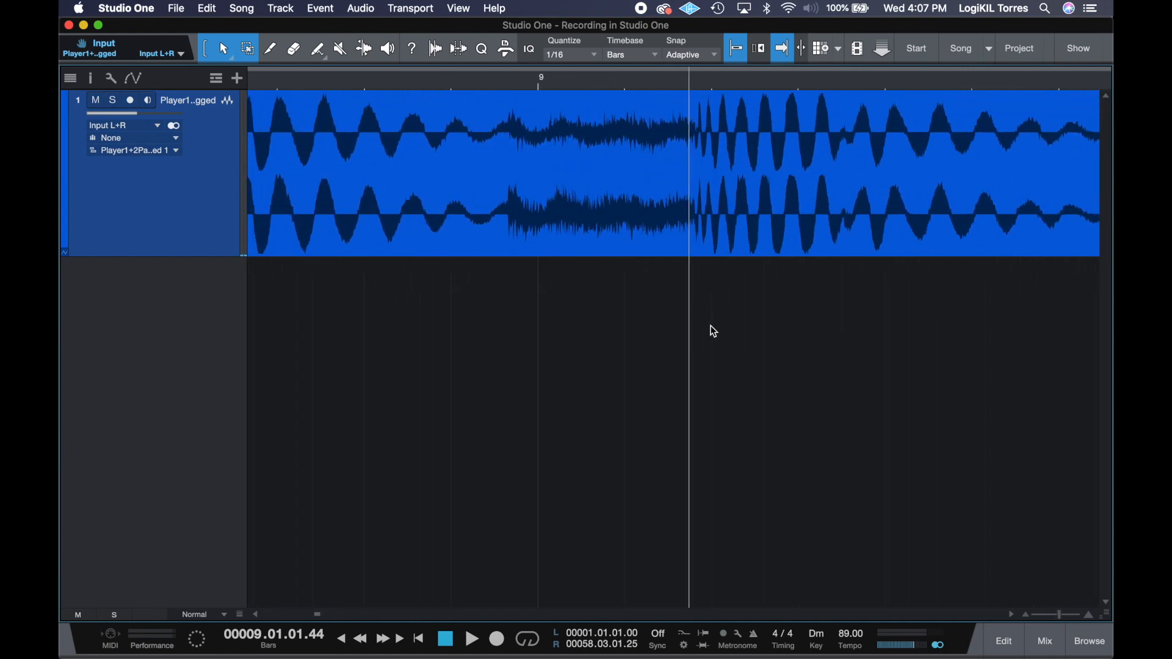
# - Try a song tempo of 90 BPM and inspect the hit in bar 9 against the shifted grid
pyautogui.click(854, 635)
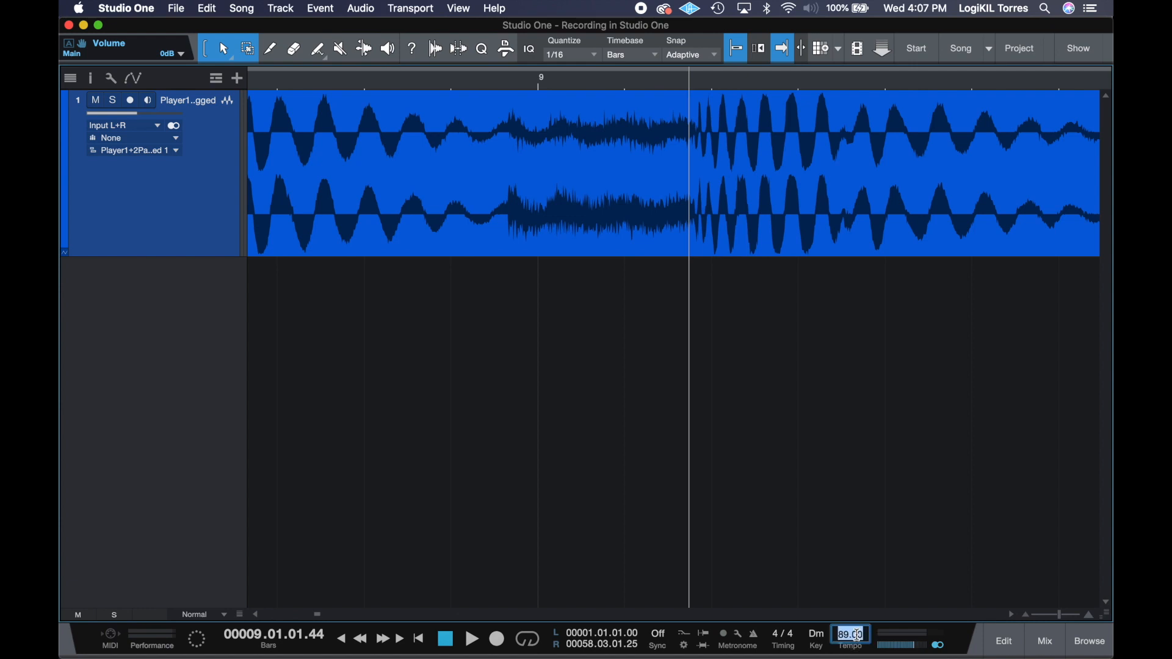
pyautogui.write('90')
pyautogui.press('Return')
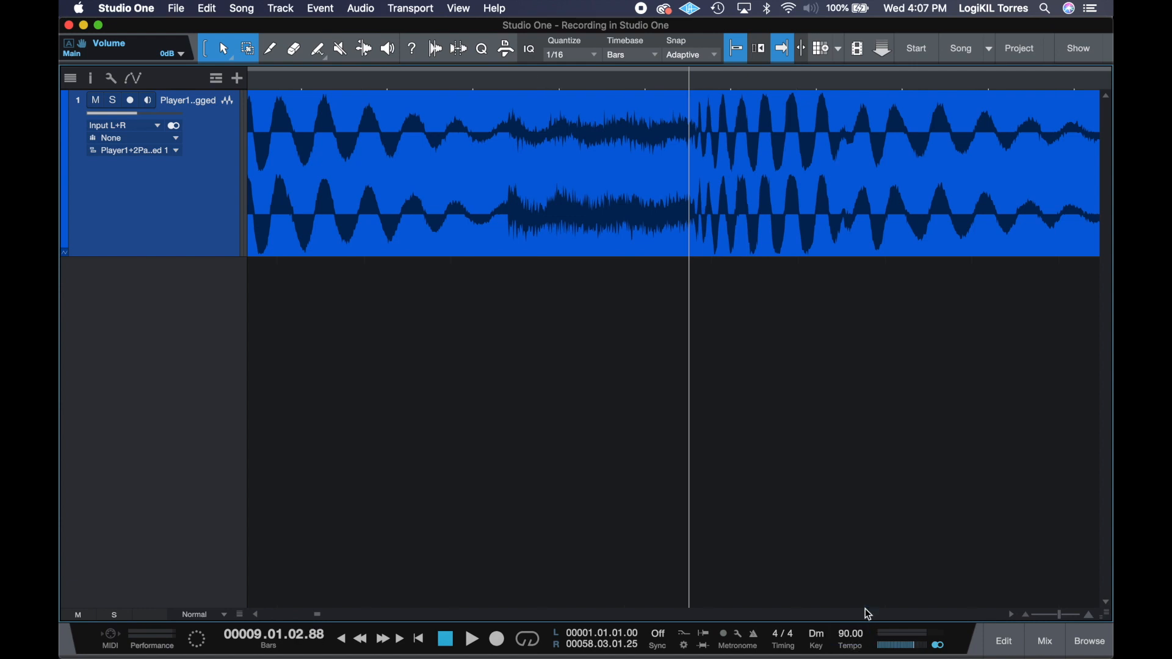
pyautogui.scroll(5, 702, 467)
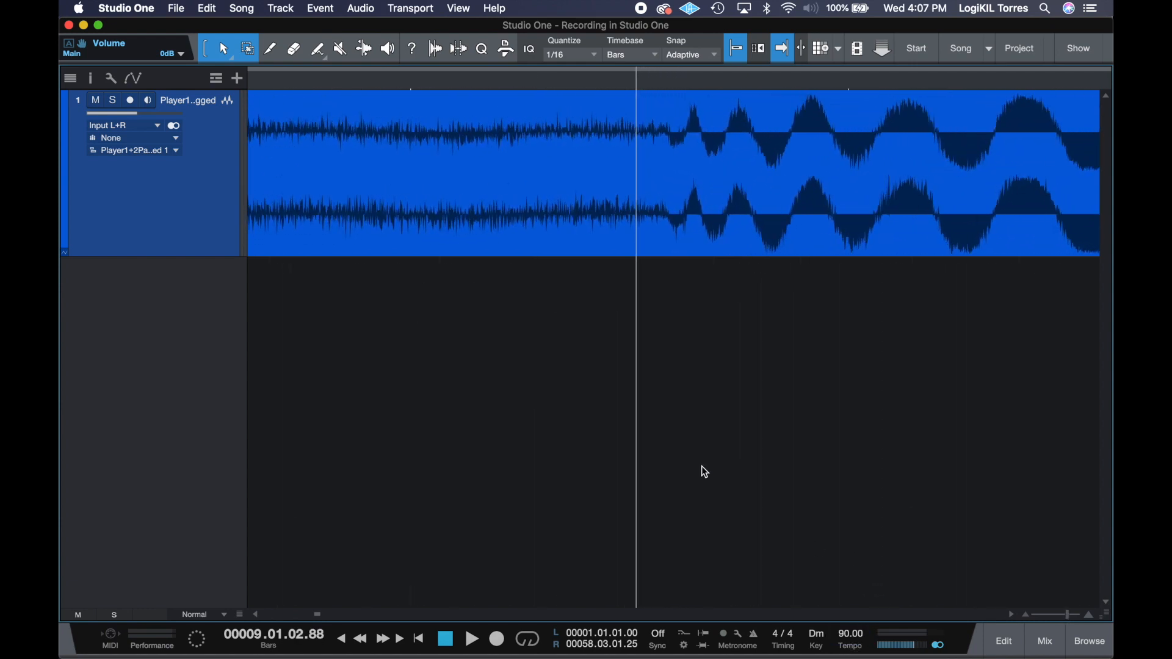
# - Check the bar 9 hit against the 90 BPM grid and place the playback cursor at 9.01.03.00
pyautogui.click(649, 49)
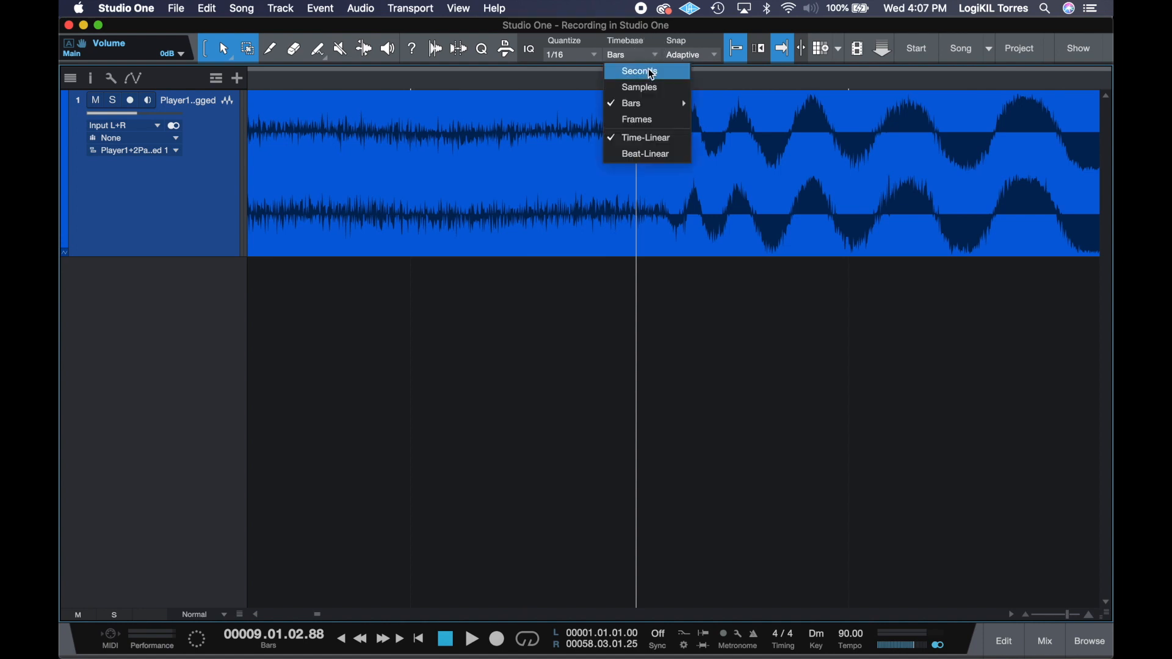
pyautogui.click(673, 103)
pyautogui.scroll(-5, 571, 177)
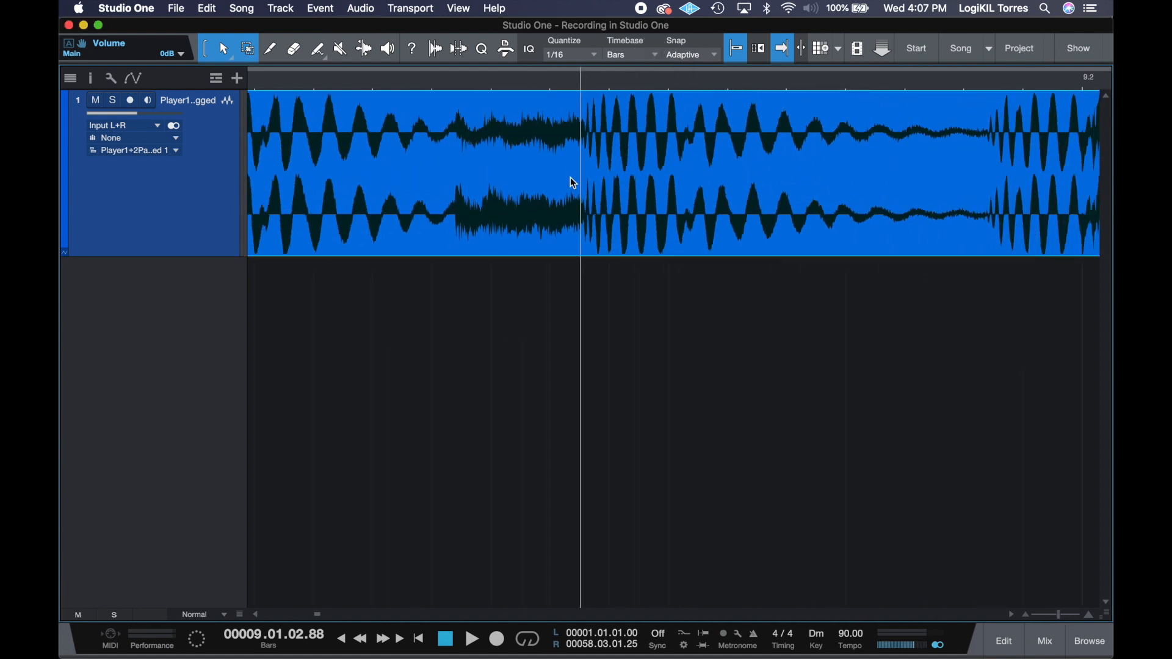
pyautogui.click(424, 145)
pyautogui.press('Tab')
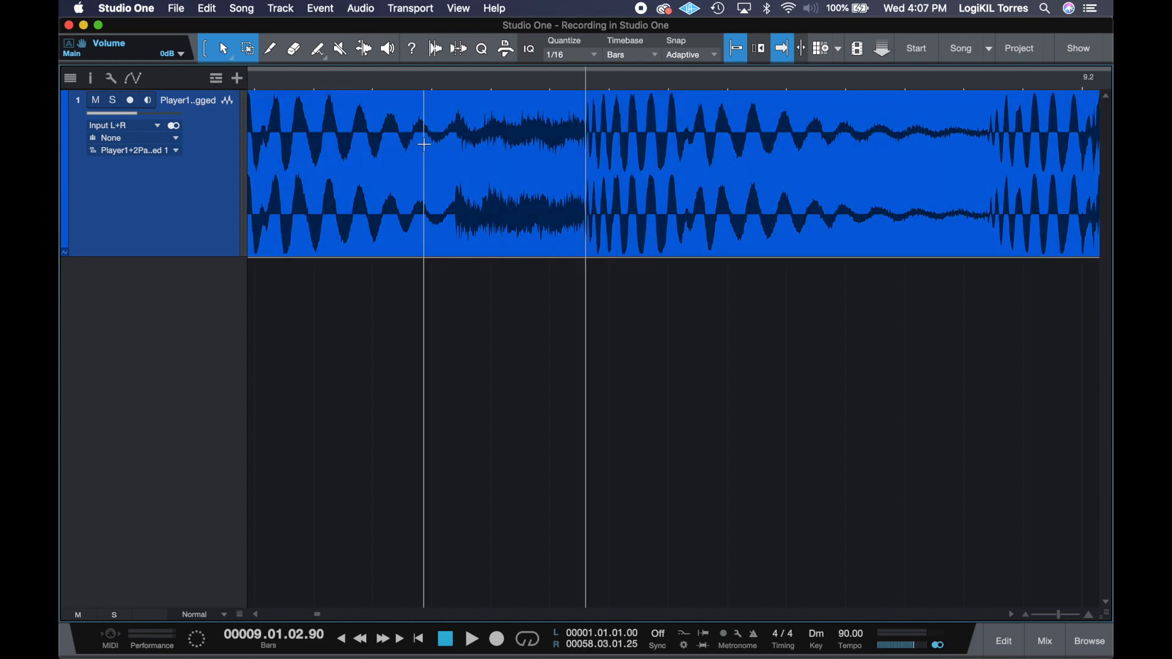
pyautogui.scroll(5, 580, 264)
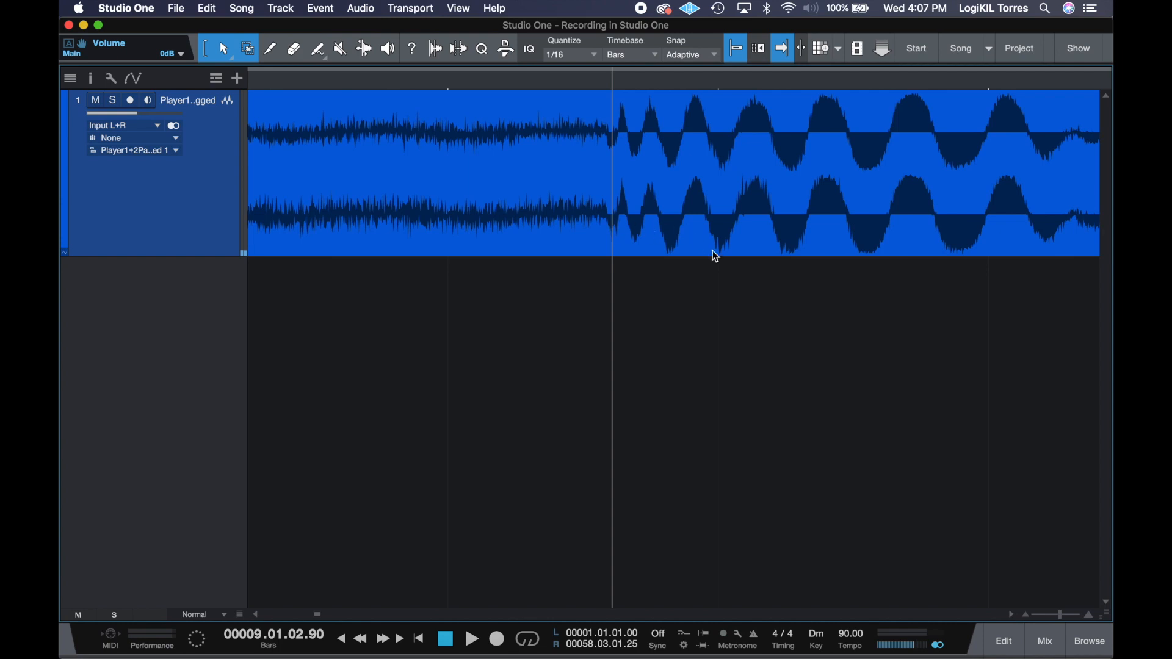
pyautogui.click(719, 149)
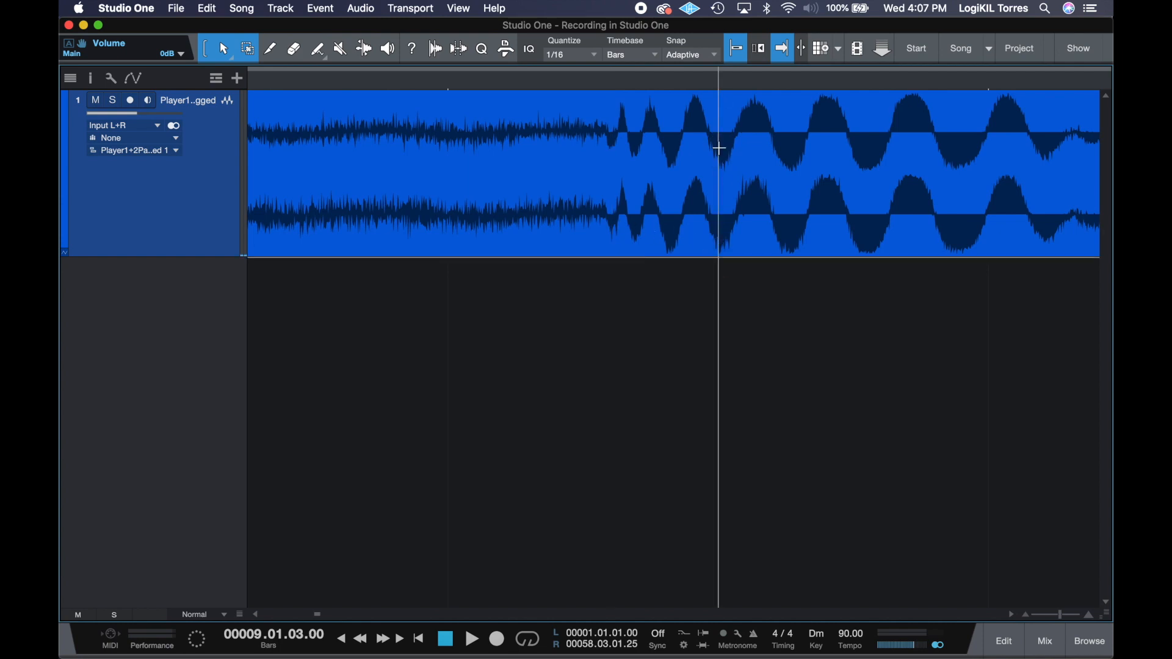
# - Set the song tempo back to 89 BPM and recheck the waveform around the start of bar 9
pyautogui.click(858, 635)
pyautogui.write('89')
pyautogui.press('Return')
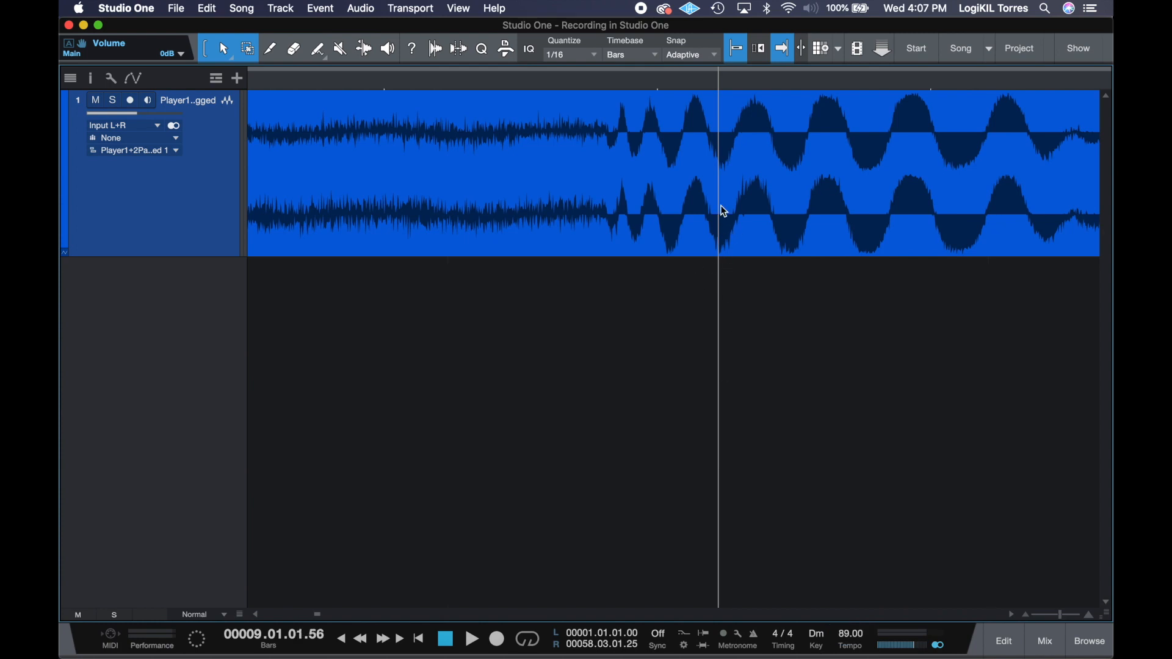
pyautogui.click(660, 281)
pyautogui.hscroll(5, 660, 281)
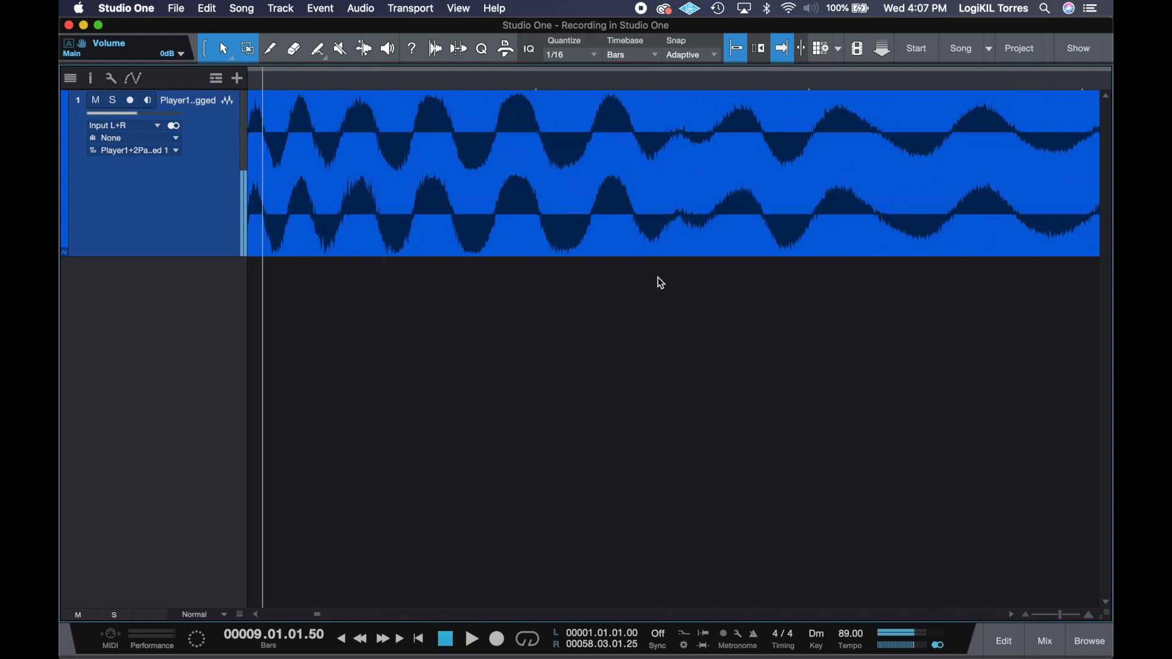
pyautogui.scroll(-5, 657, 279)
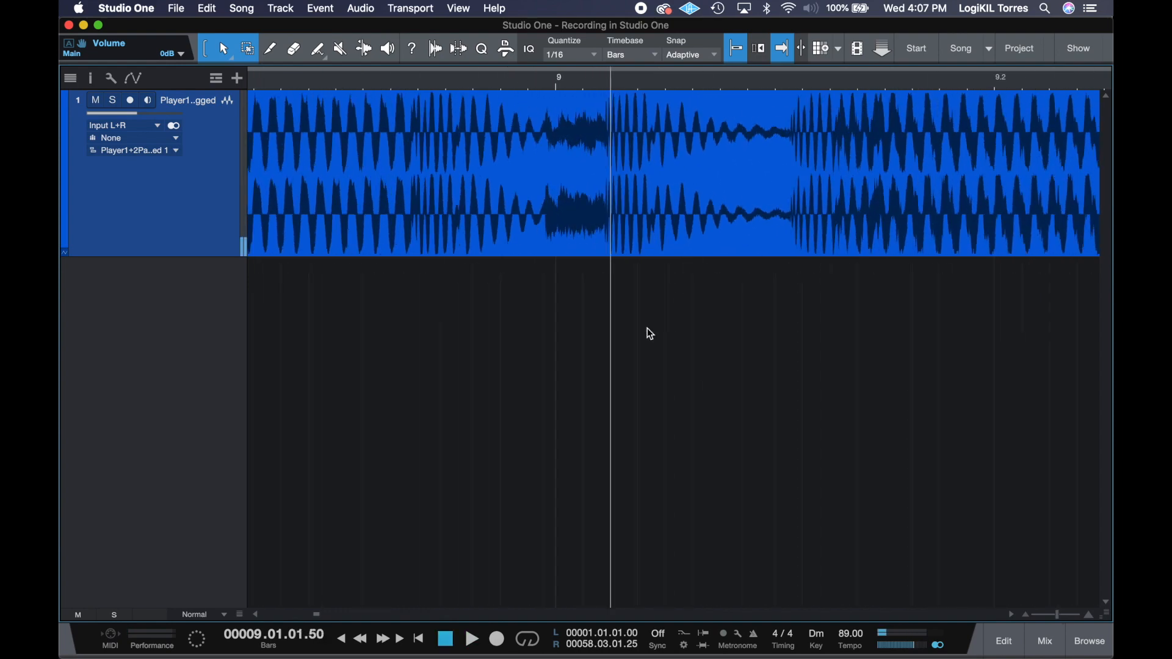
pyautogui.scroll(-5, 647, 328)
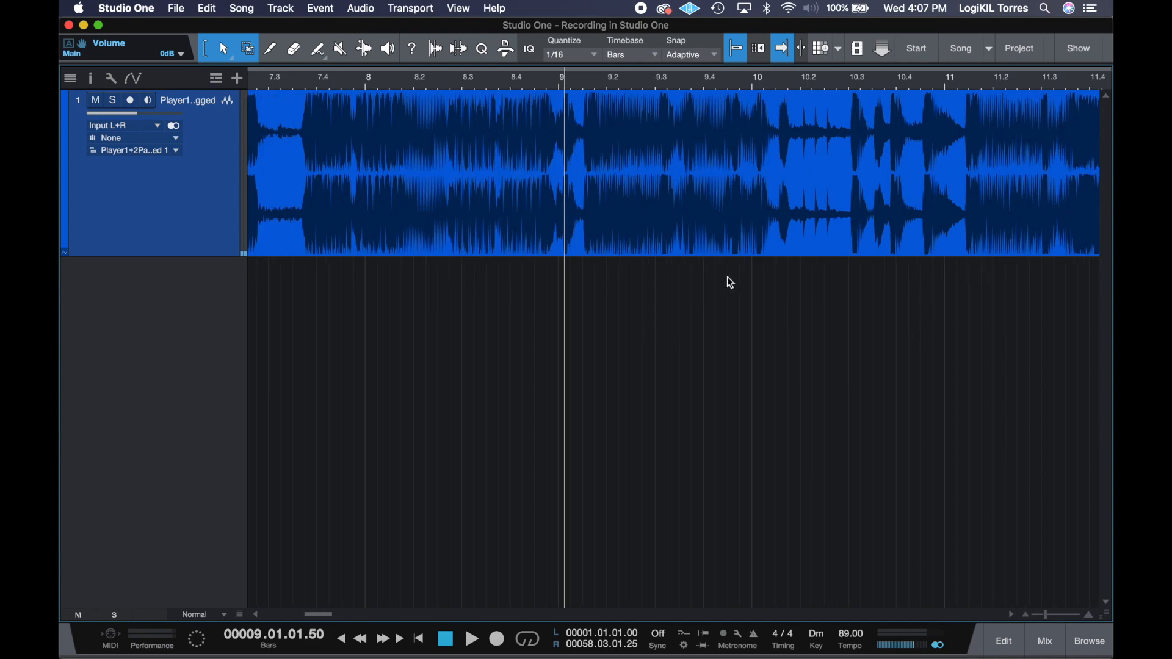
# - Move the playback cursor to 10.03.01.00, play briefly and compare the hit there with the grid line
pyautogui.hscroll(5, 825, 198)
pyautogui.click(719, 125)
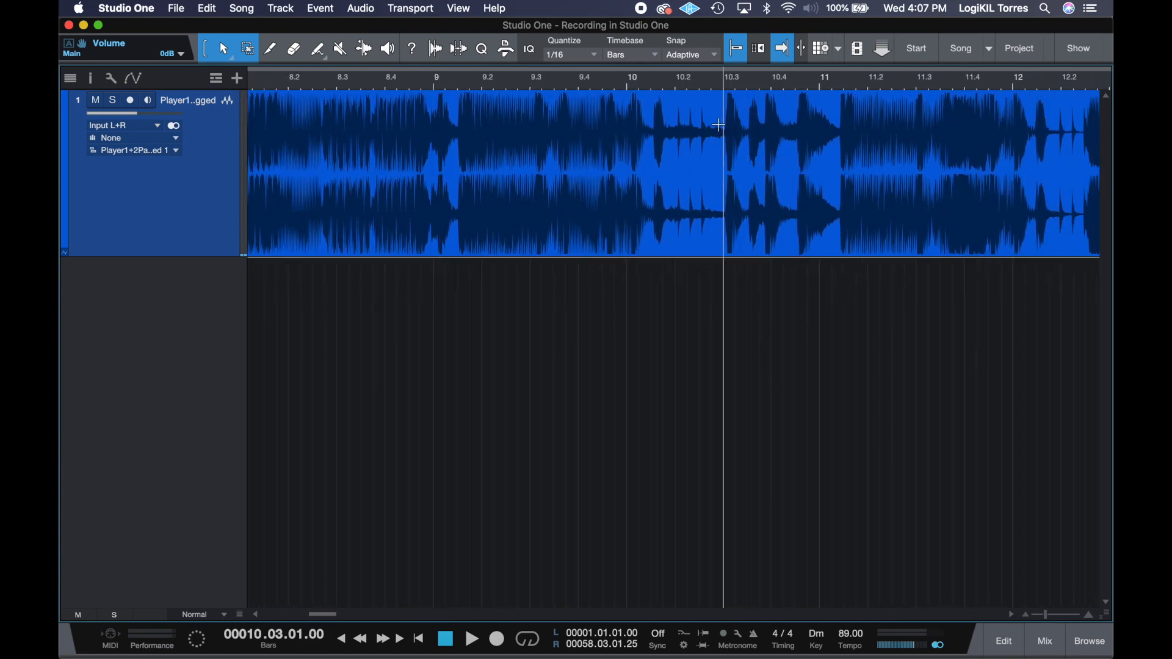
pyautogui.press('space')
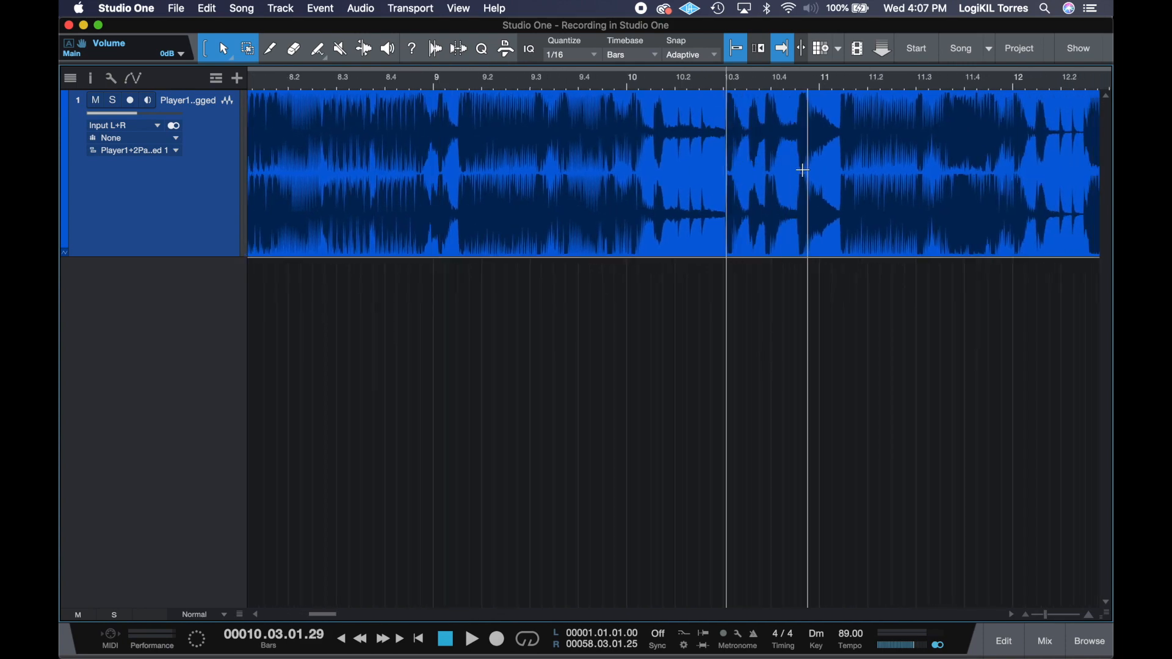
pyautogui.scroll(5, 800, 165)
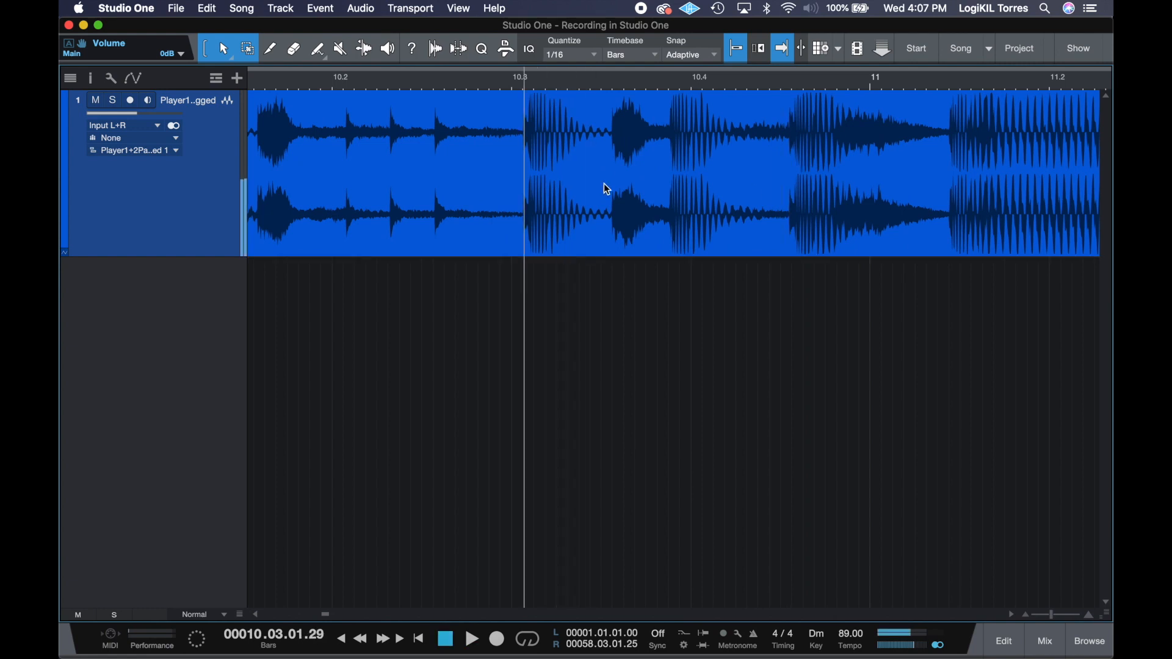
# - Play short passages from beat 10.3, from 10.03.03.00 and from 10.03.03.24 to locate the next hit
pyautogui.press('space')
pyautogui.press('space')
pyautogui.click(609, 126)
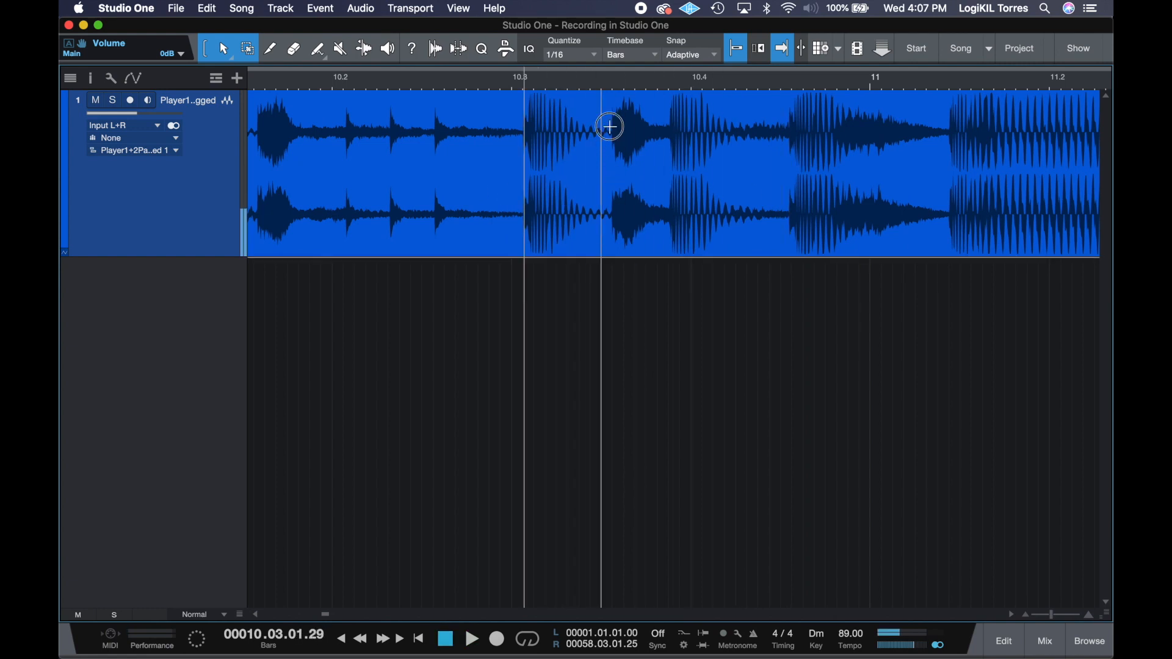
pyautogui.press('space')
pyautogui.press('space')
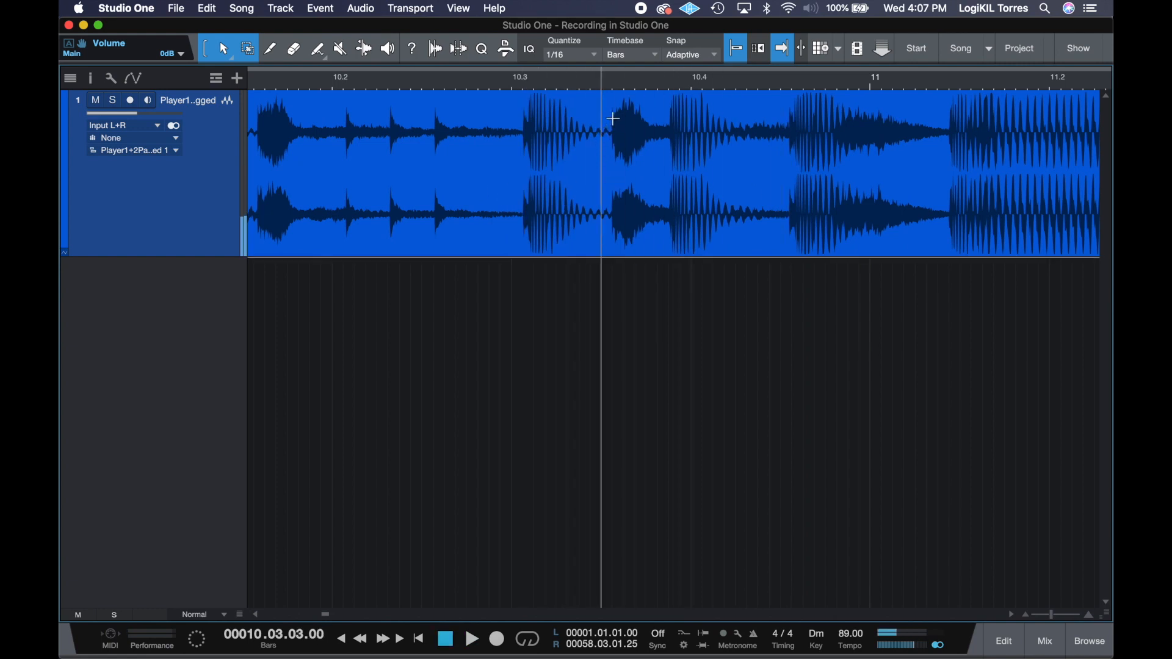
pyautogui.click(613, 118)
pyautogui.press('space')
pyautogui.press('space')
pyautogui.press('space')
pyautogui.press('space')
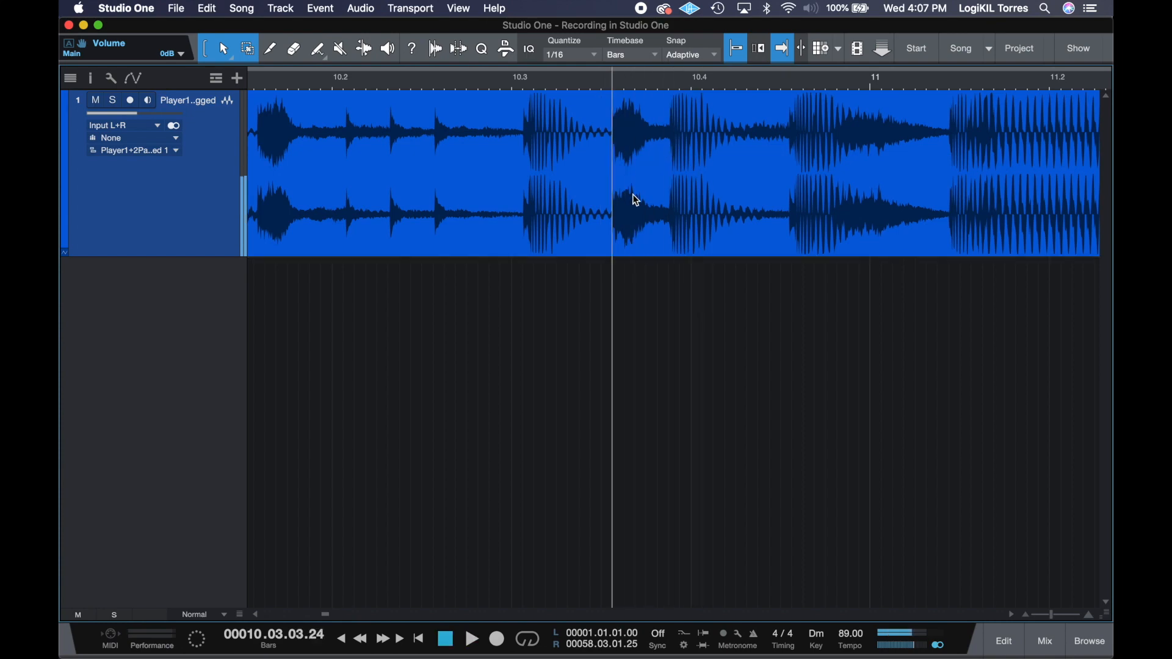
# - Inspect the hit's onset up close and place the playback cursor exactly on it at 10.03.03.27
pyautogui.scroll(10, 603, 252)
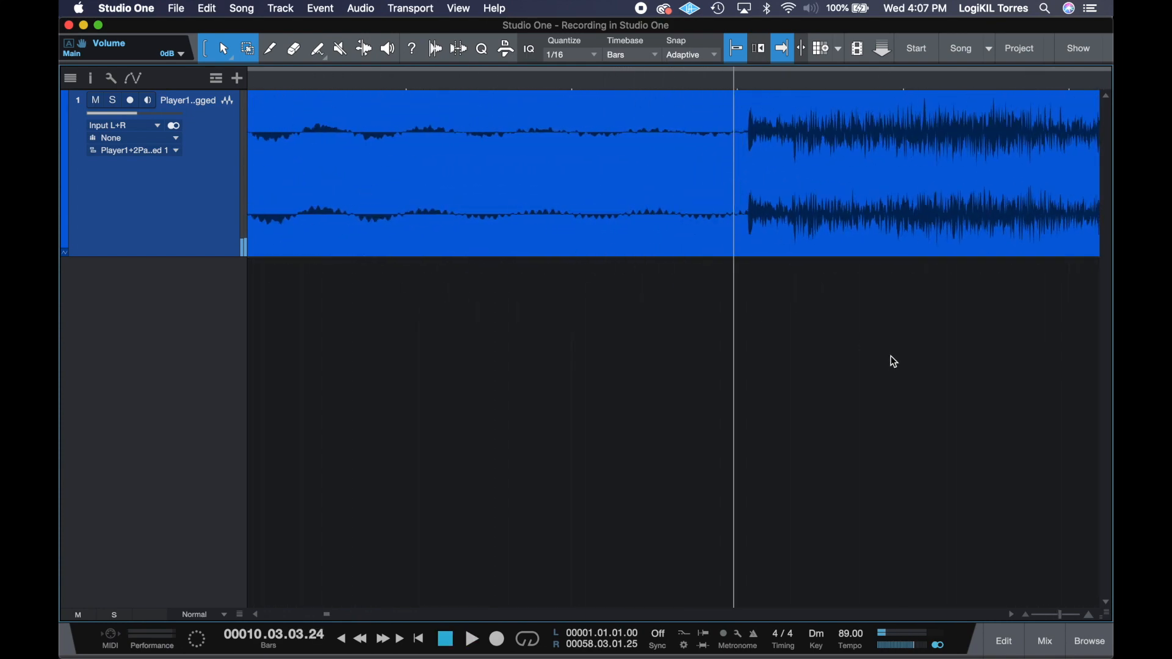
pyautogui.scroll(5, 772, 282)
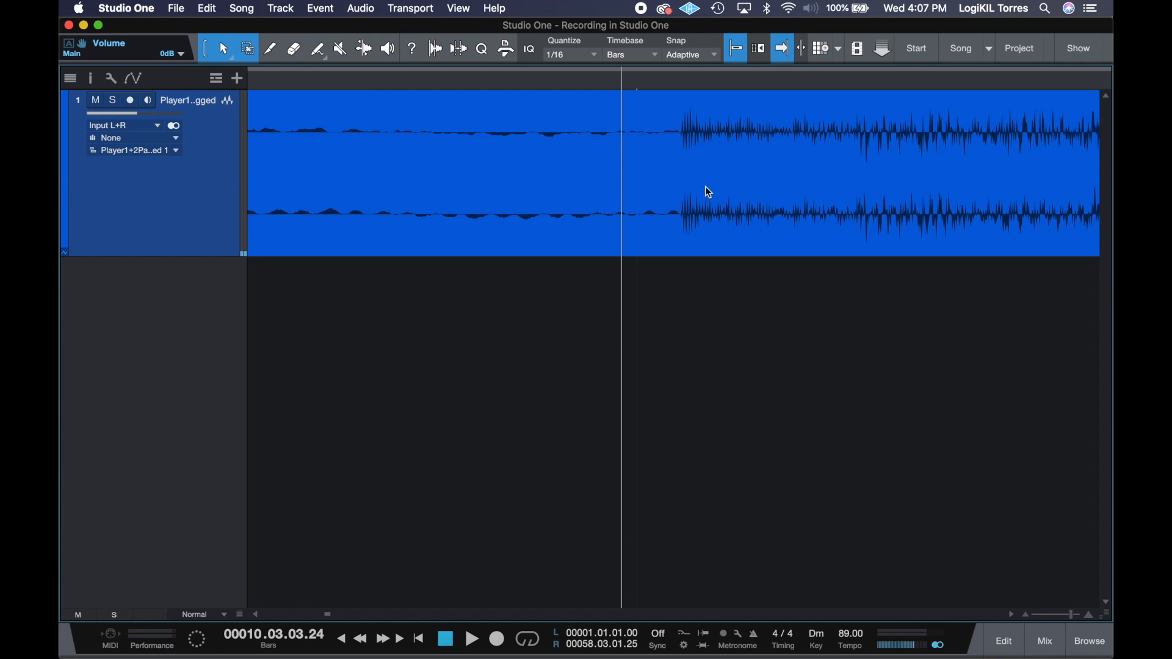
pyautogui.press('space')
pyautogui.press('space')
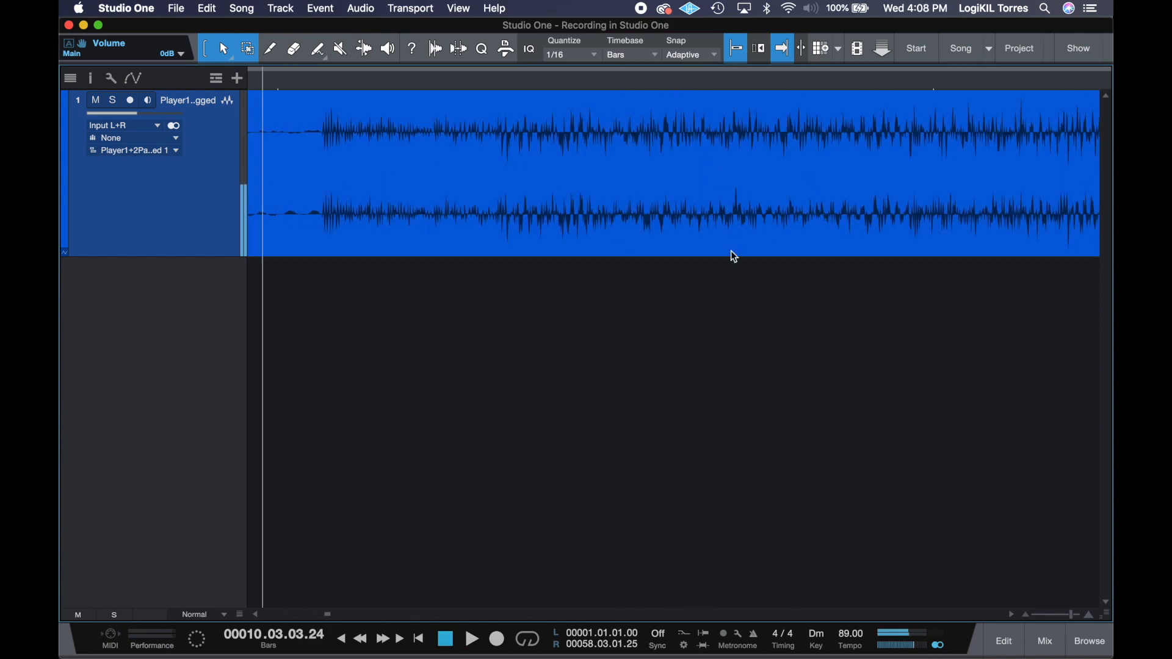
pyautogui.hscroll(-5, 746, 301)
pyautogui.scroll(-2, 748, 301)
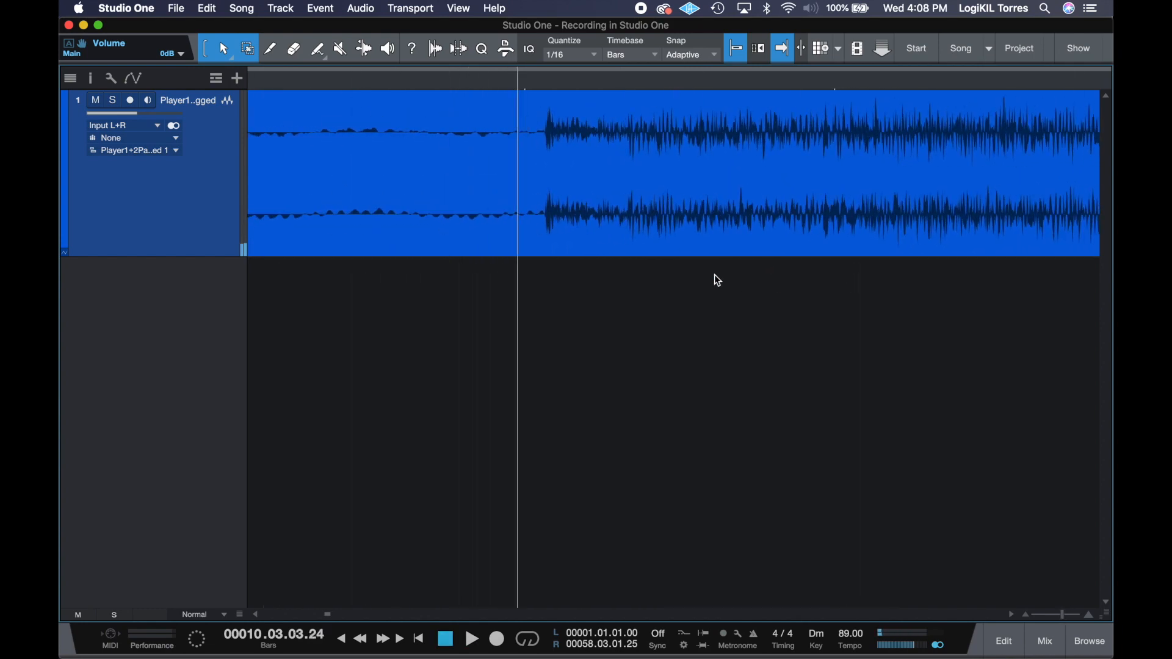
pyautogui.click(546, 142)
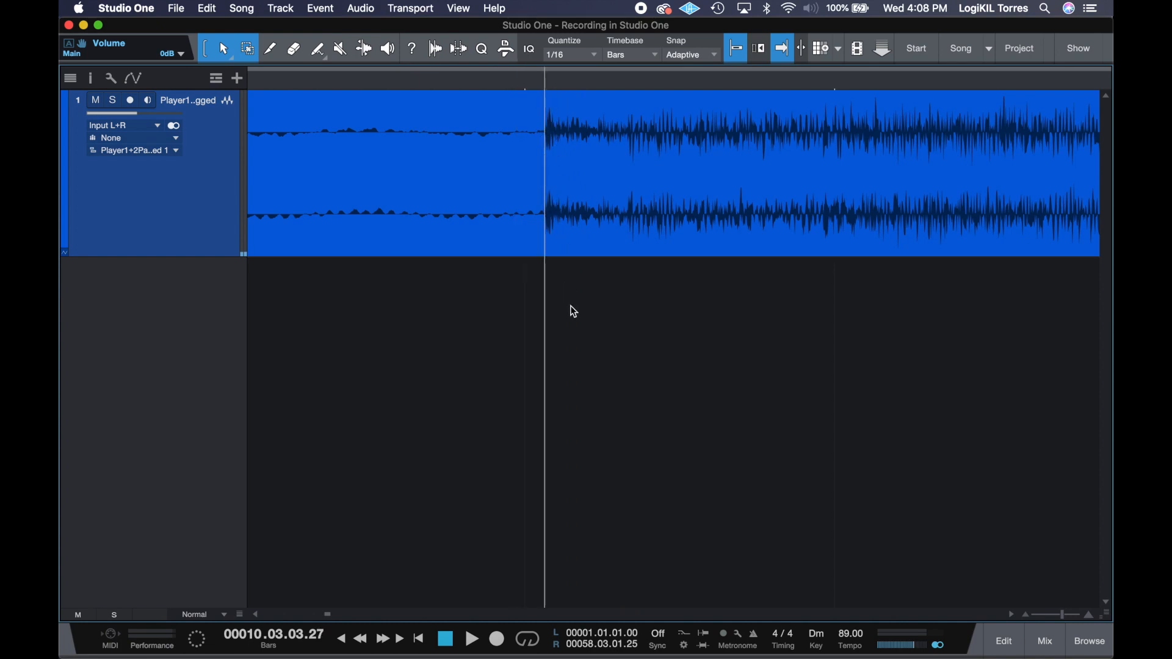
# - Set the song tempo to 90 BPM
pyautogui.click(850, 634)
pyautogui.write('90')
pyautogui.press('Return')
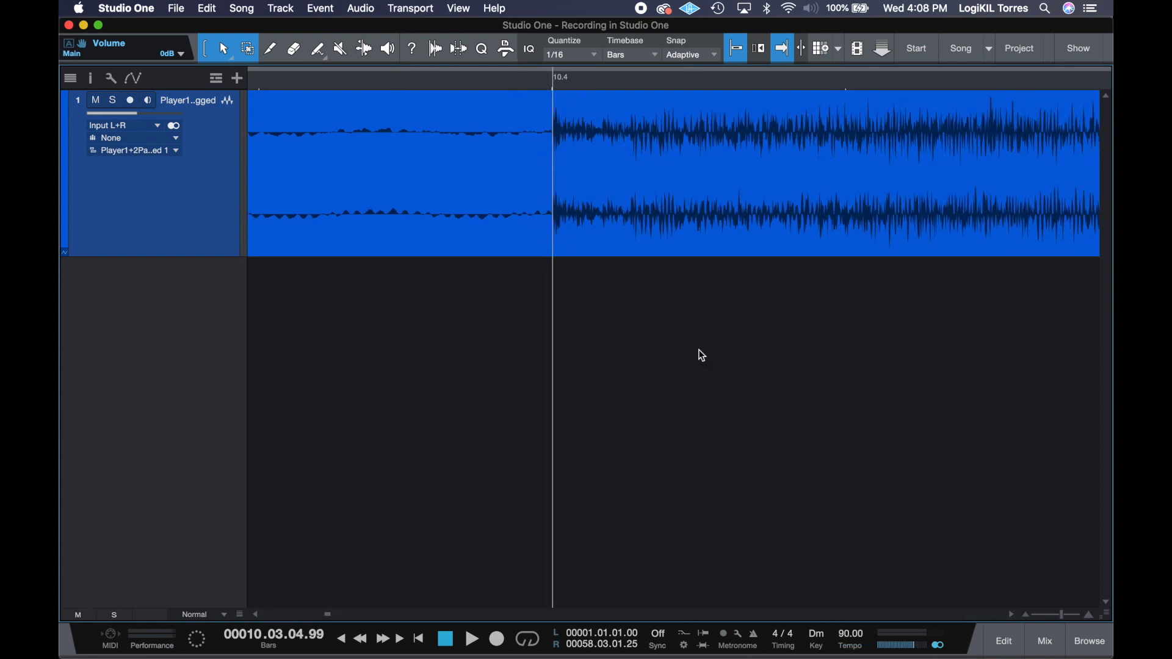
# - Place the playback cursor at 10.04.01.00 and play briefly to check that hit against the 90 BPM grid
pyautogui.click(602, 121)
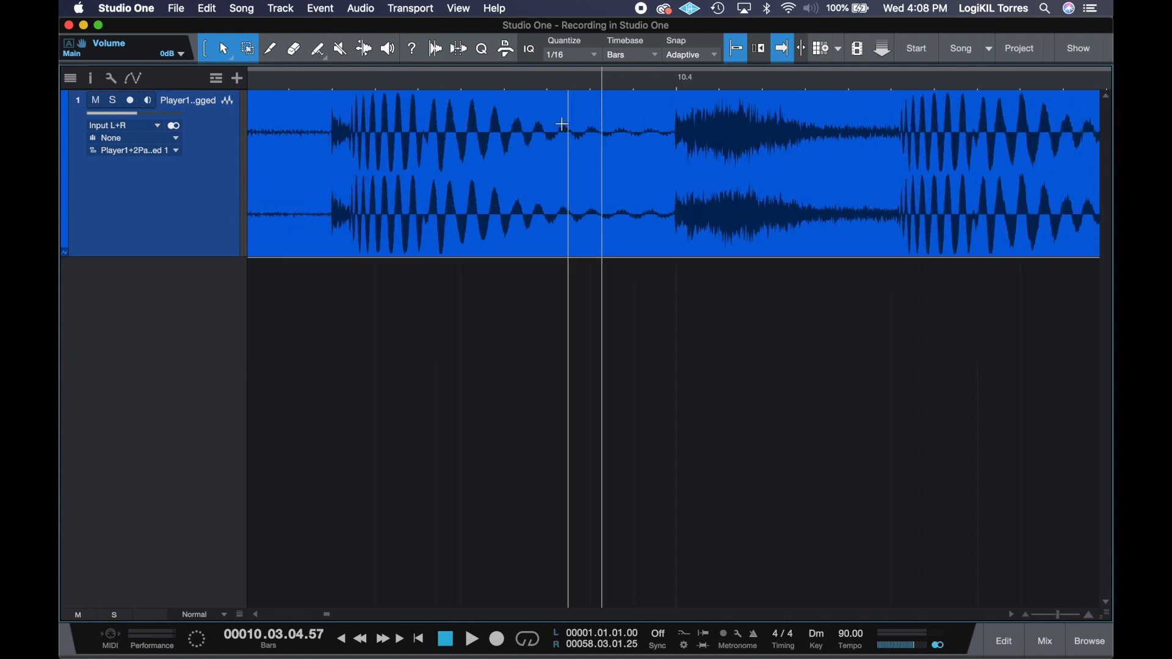
pyautogui.click(676, 284)
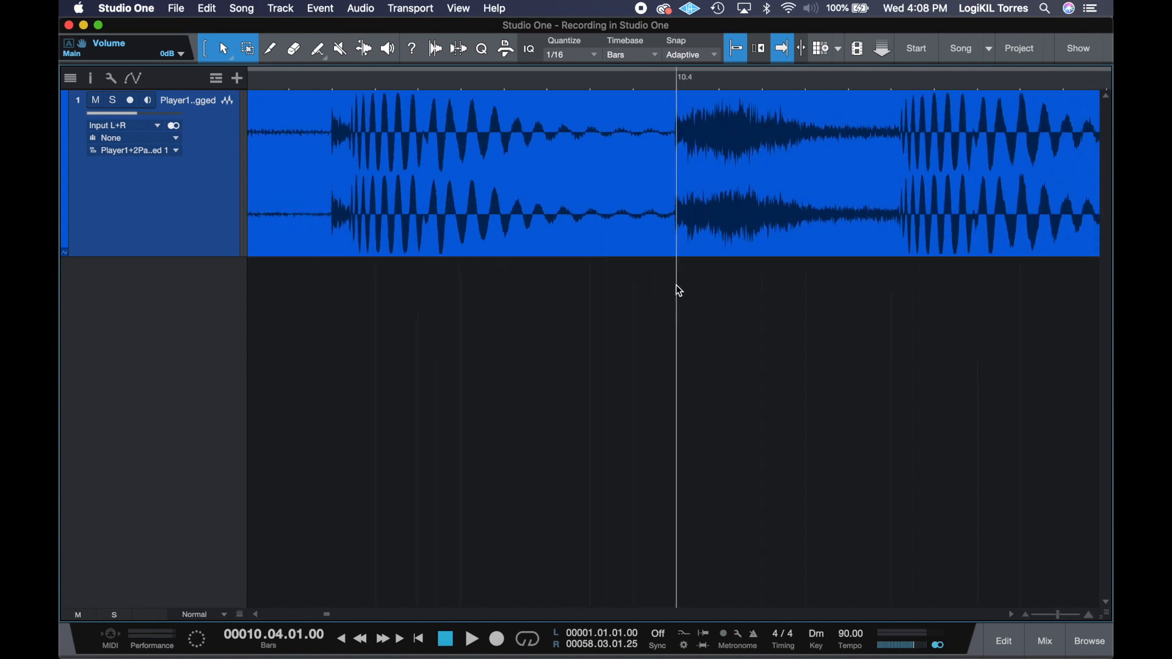
pyautogui.press('space')
pyautogui.press('space')
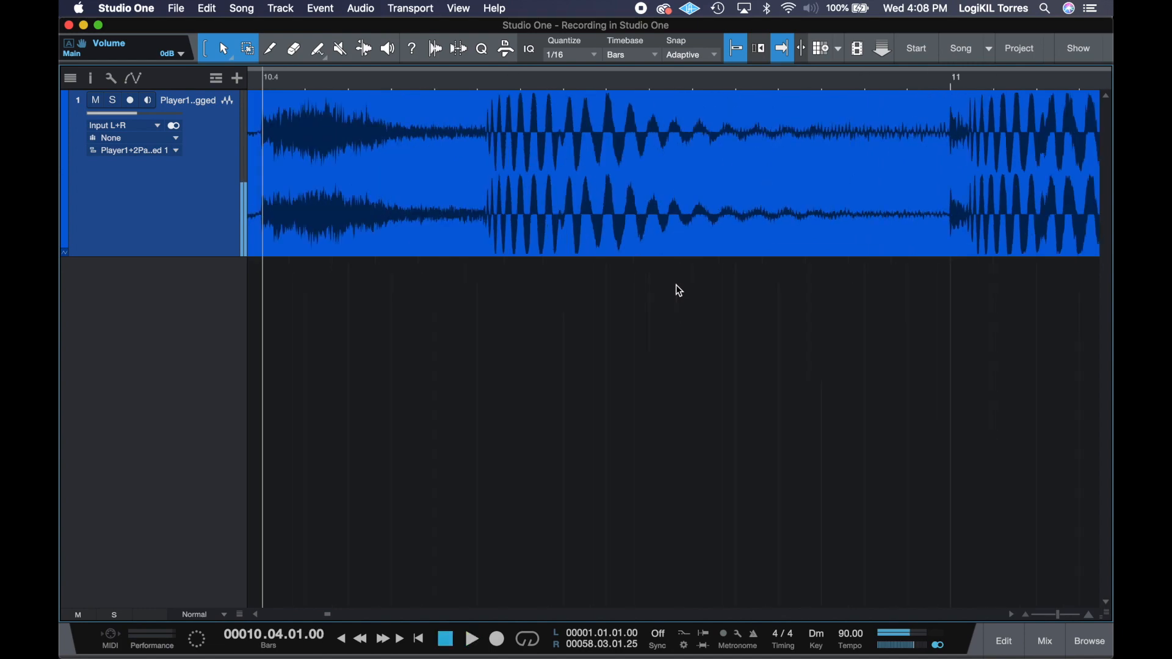
# - Save the song and reduce the height of the beat track in the arrangement
pyautogui.scroll(-10, 679, 290)
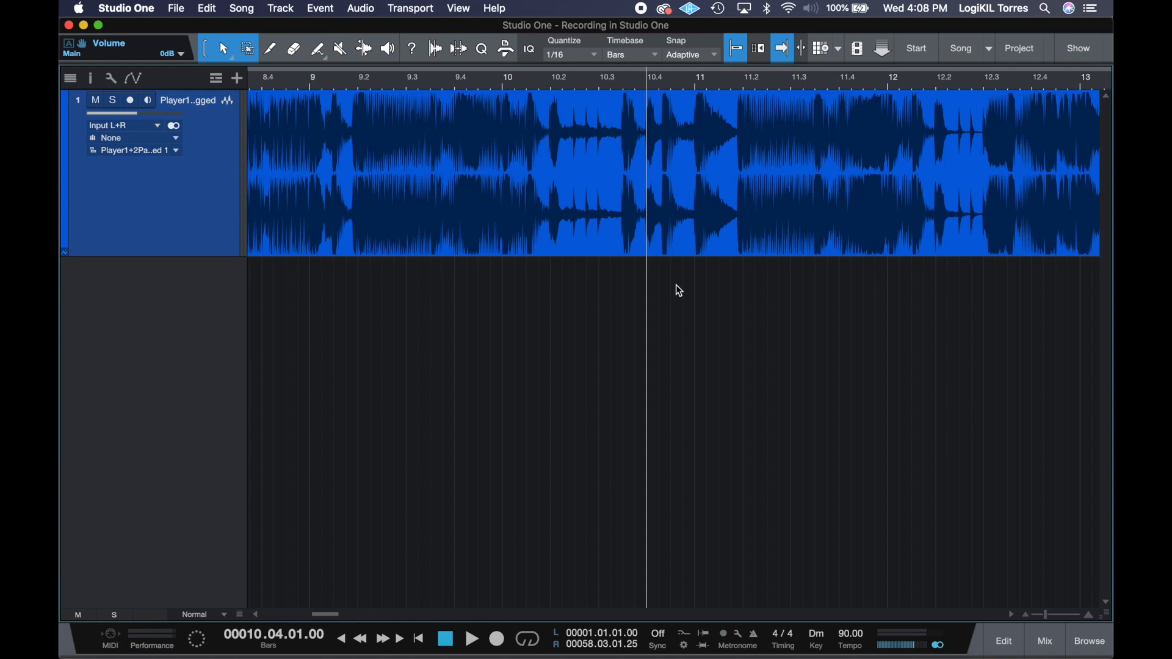
pyautogui.press('super+s')
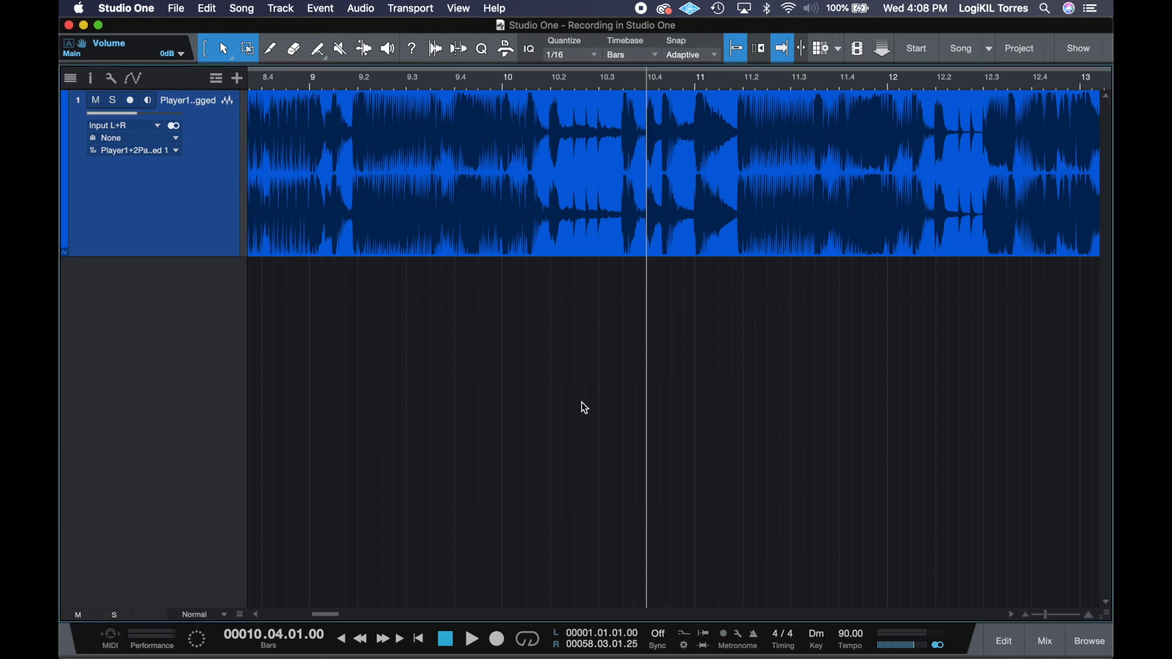
pyautogui.press('w')
pyautogui.press('w')
pyautogui.press('w')
pyautogui.press('w')
pyautogui.press('w')
pyautogui.press('w')
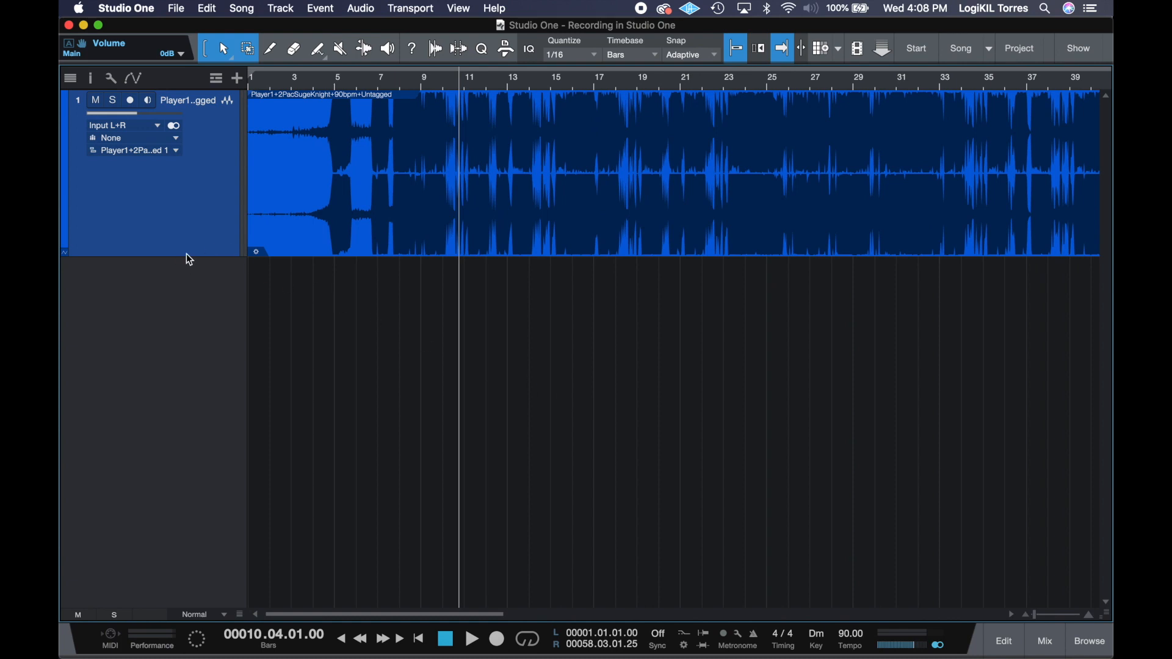
pyautogui.moveTo(188, 255); pyautogui.dragTo(195, 187)
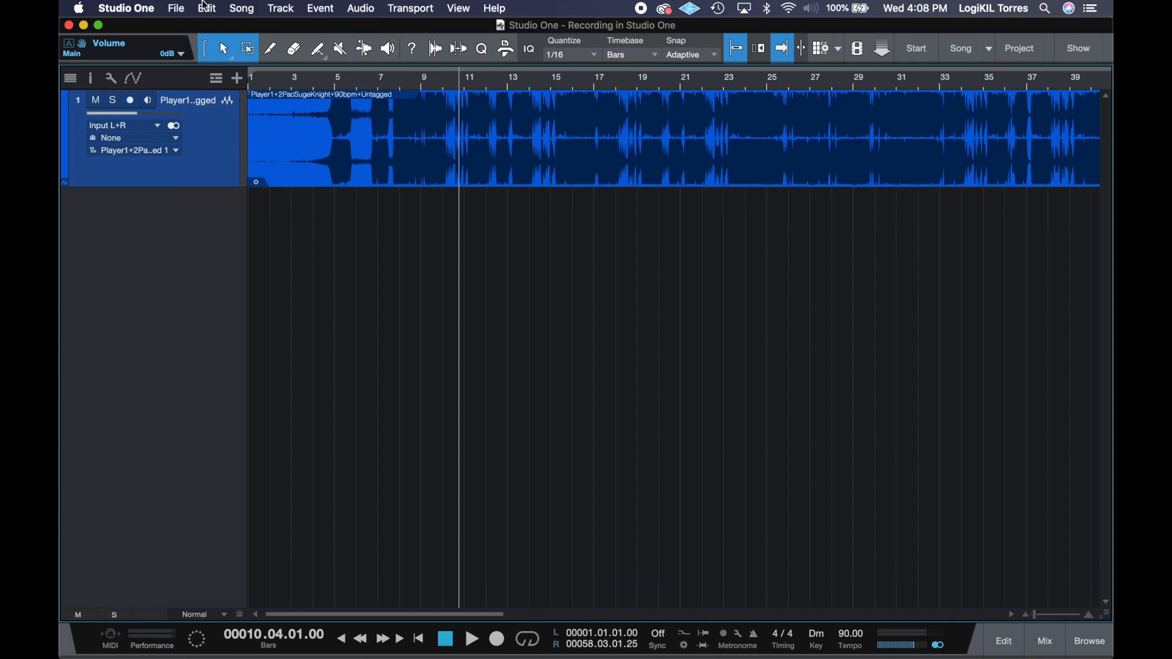
# - Start adding a new audio track below the beat and name it Record
pyautogui.click(278, 8)
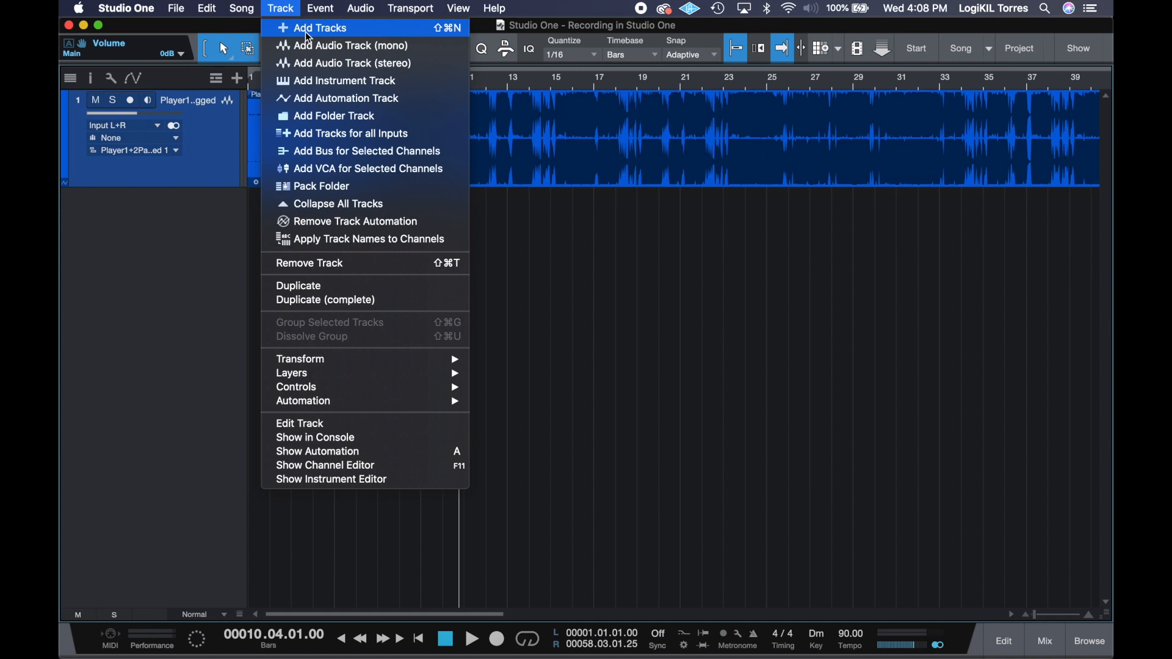
pyautogui.click(195, 296)
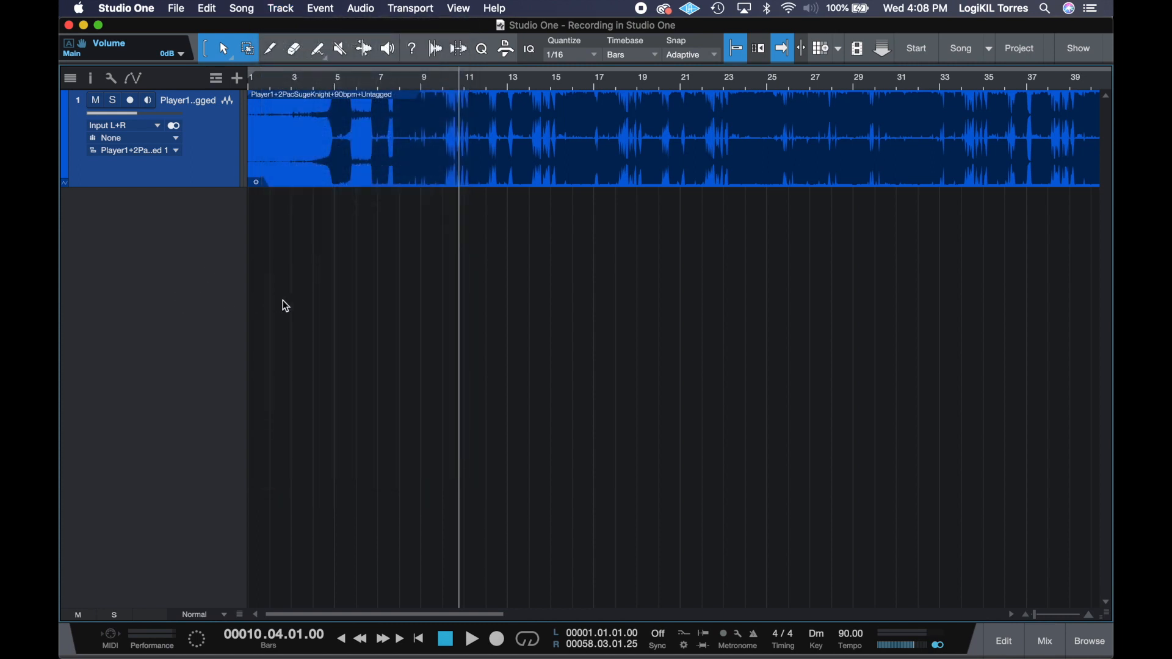
pyautogui.doubleClick(285, 305)
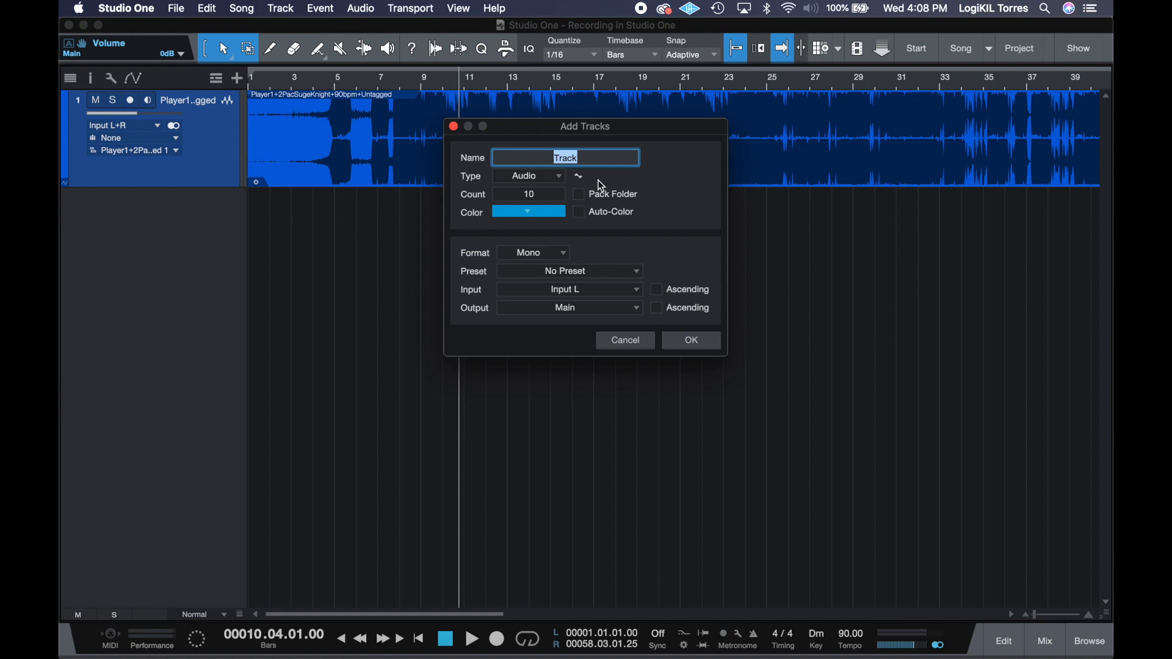
pyautogui.write('Recoerd')
pyautogui.press('BackSpace')
pyautogui.press('BackSpace')
pyautogui.press('BackSpace')
pyautogui.write('rd')
# - Set the track count to 1 and the color to red, and create the mono Record track
pyautogui.click(540, 194)
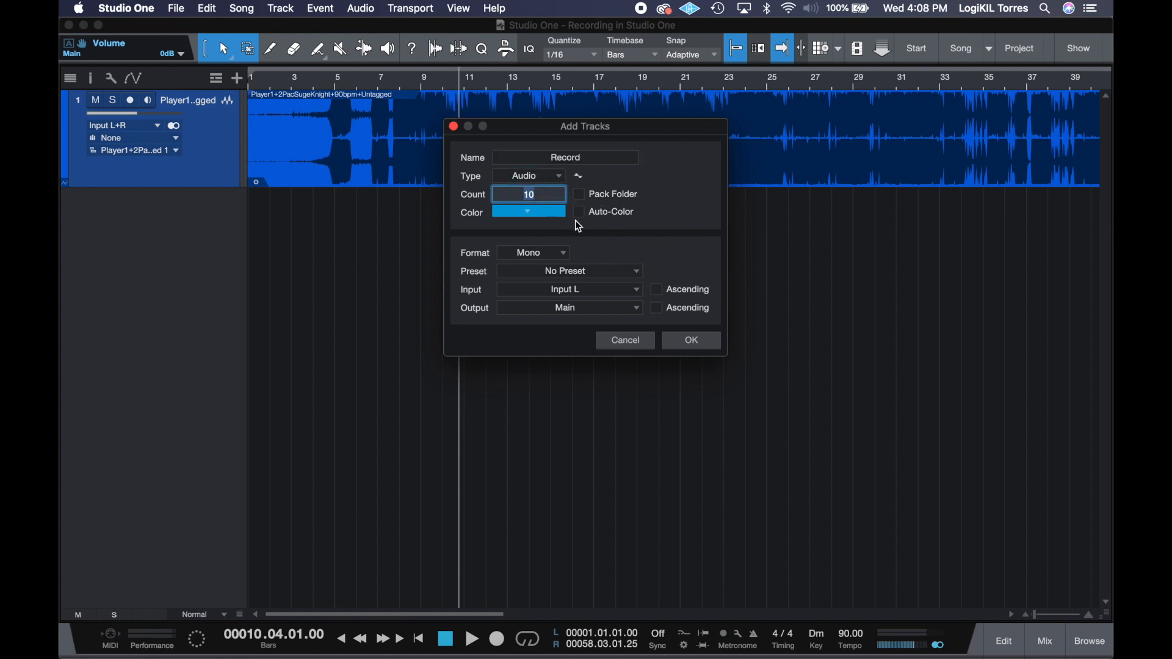
pyautogui.press('BackSpace')
pyautogui.press('Tab')
pyautogui.click(542, 194)
pyautogui.write('1')
pyautogui.click(545, 217)
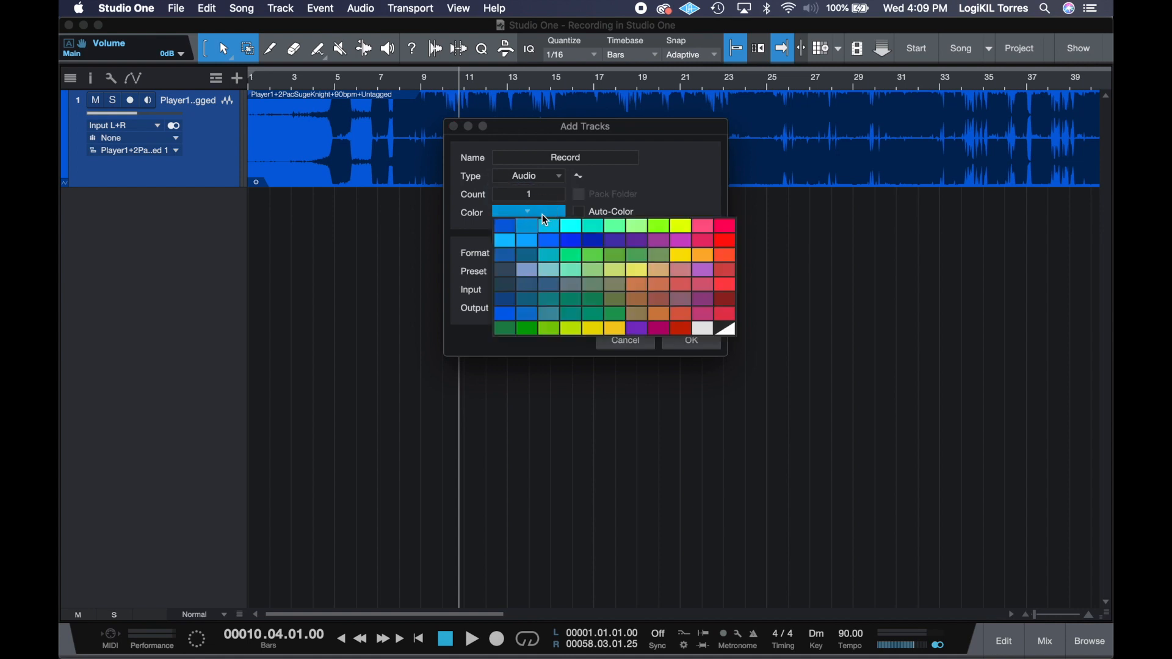
pyautogui.click(729, 240)
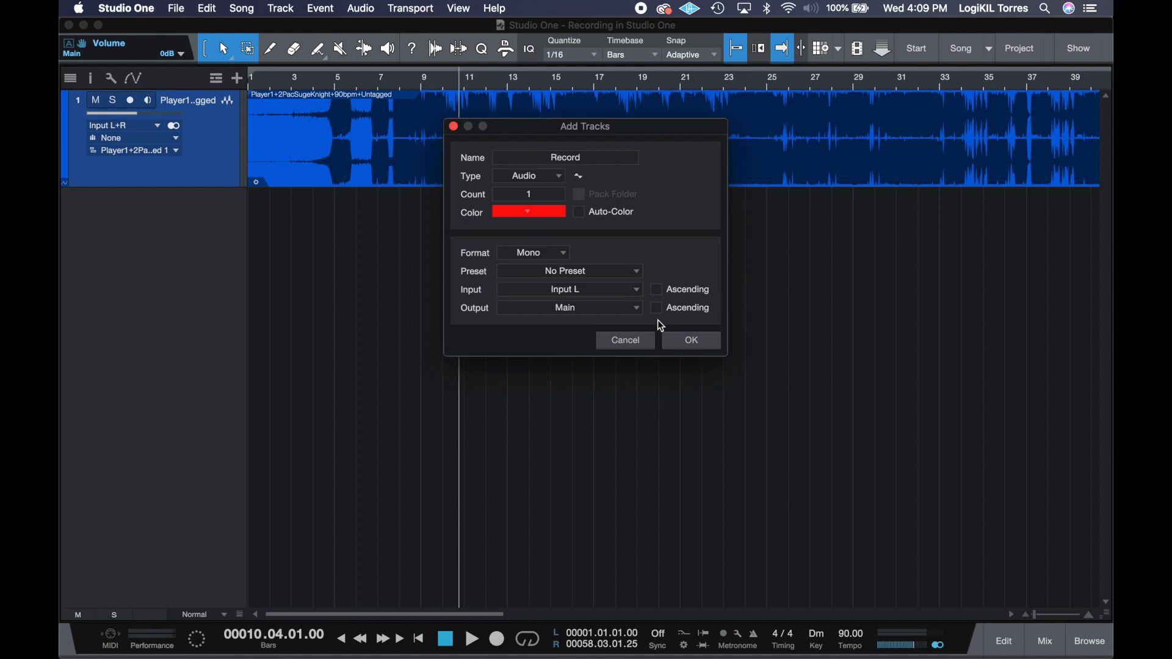
pyautogui.click(687, 342)
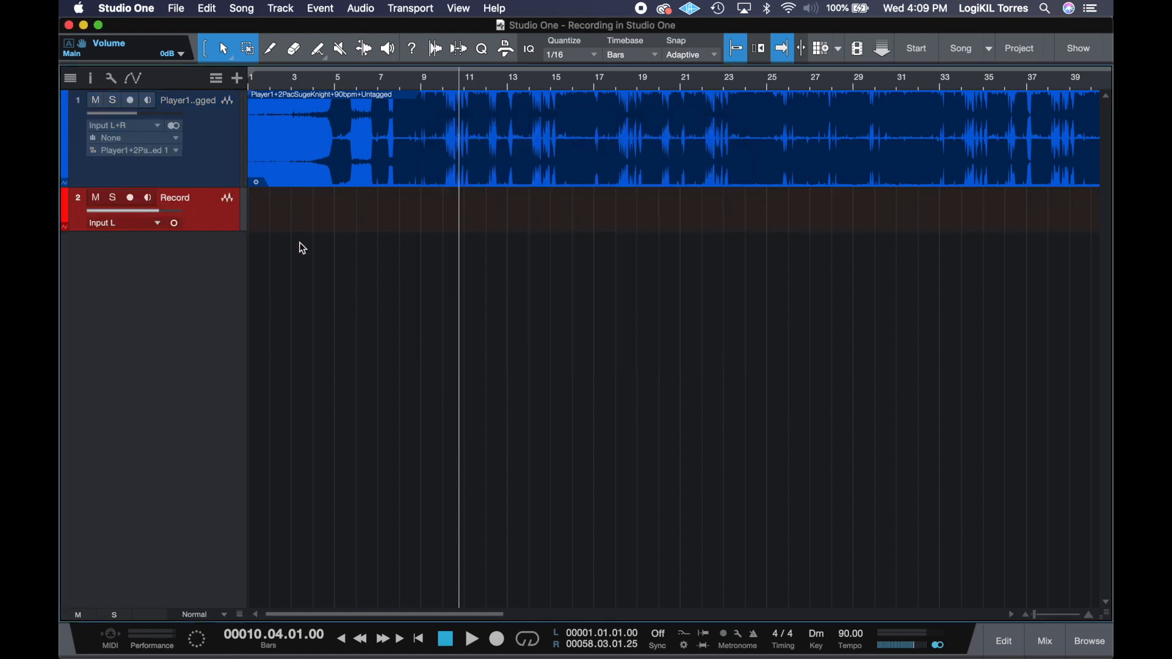
# - Start adding another group of audio tracks named Track with a count of 5
pyautogui.doubleClick(350, 294)
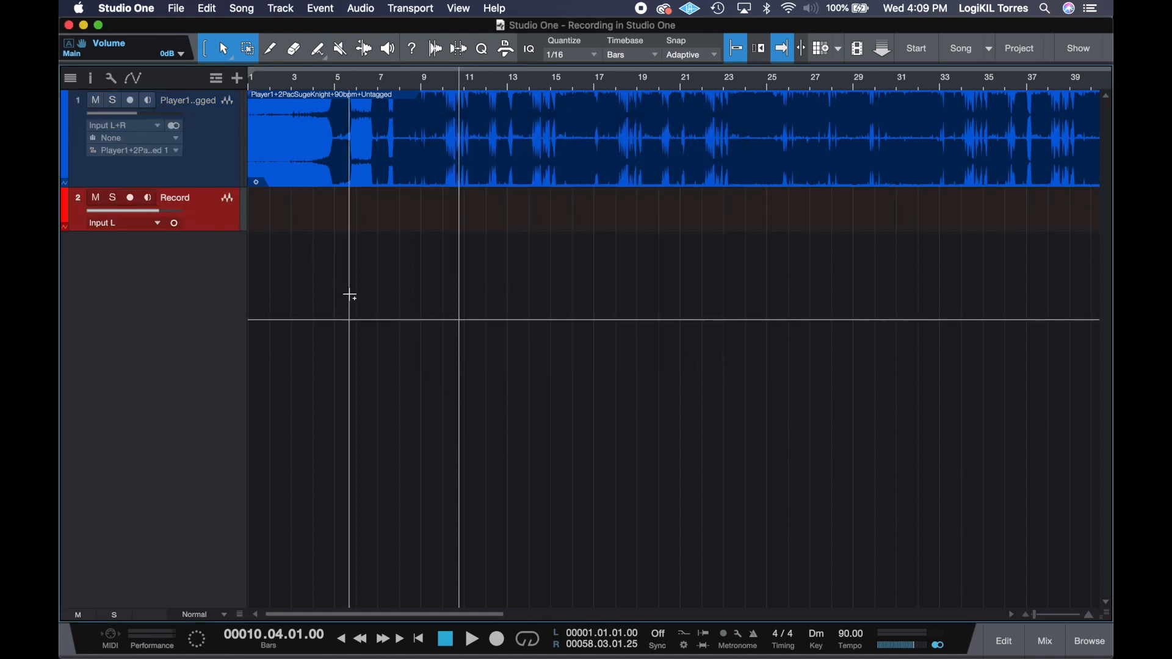
pyautogui.write('Track')
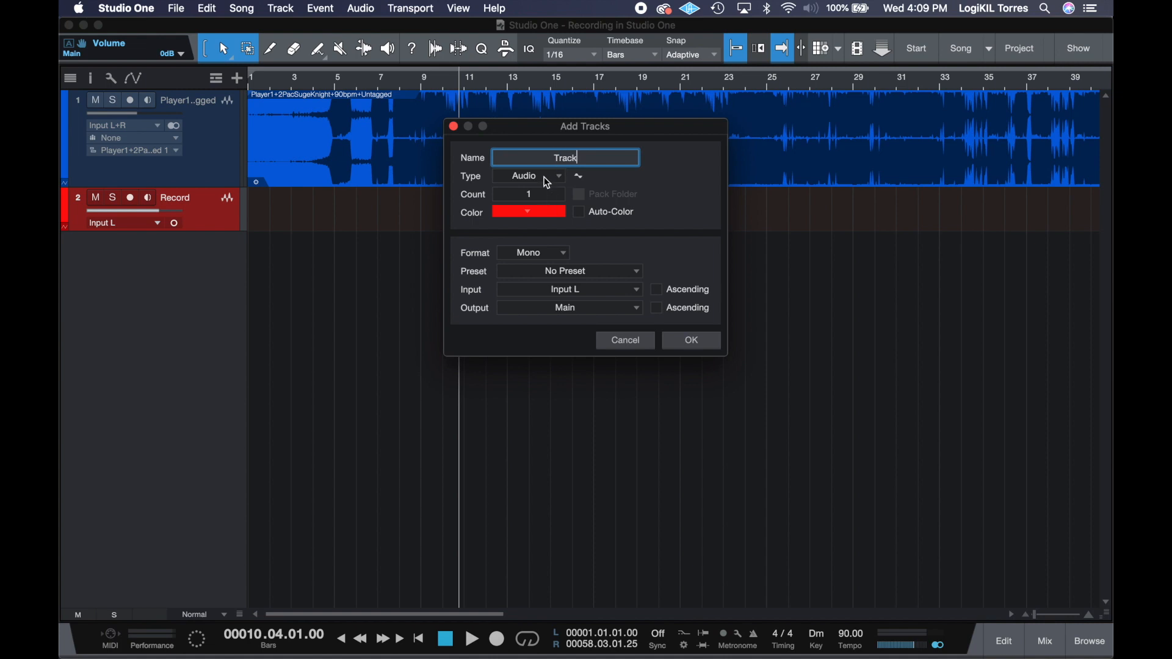
pyautogui.click(541, 194)
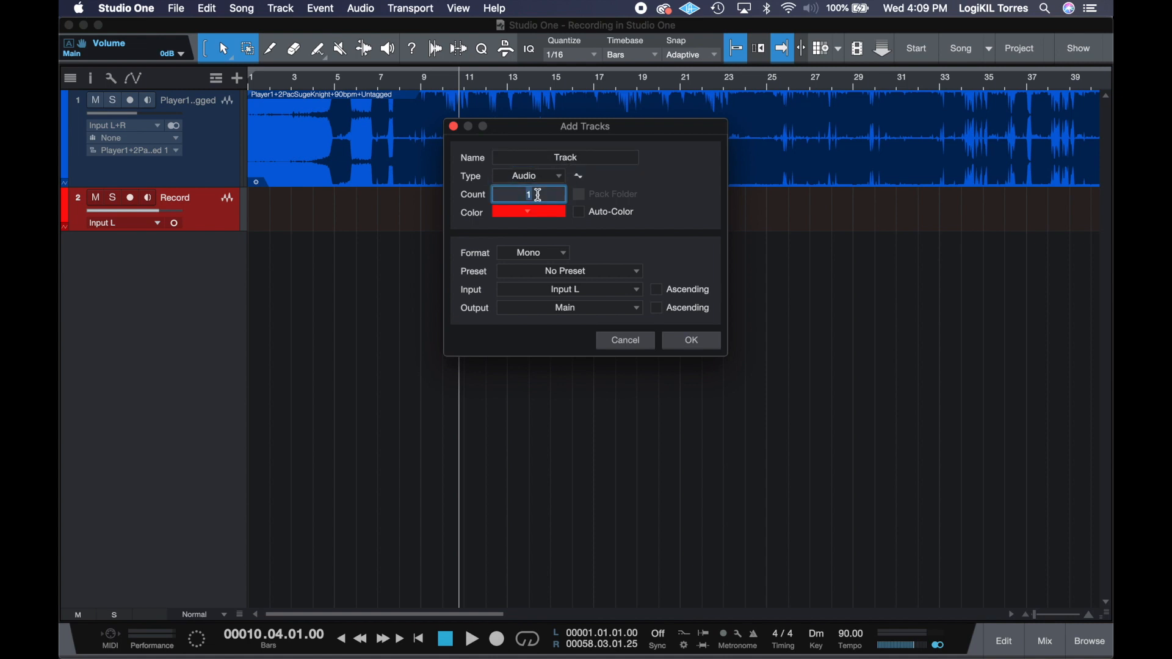
pyautogui.write('110')
pyautogui.press('BackSpace')
pyautogui.press('BackSpace')
pyautogui.write('5')
pyautogui.press('BackSpace')
pyautogui.write('0')
pyautogui.press('BackSpace')
pyautogui.press('BackSpace')
pyautogui.write('5')
# - Choose light blue as the color for the five mono tracks and create them
pyautogui.click(561, 218)
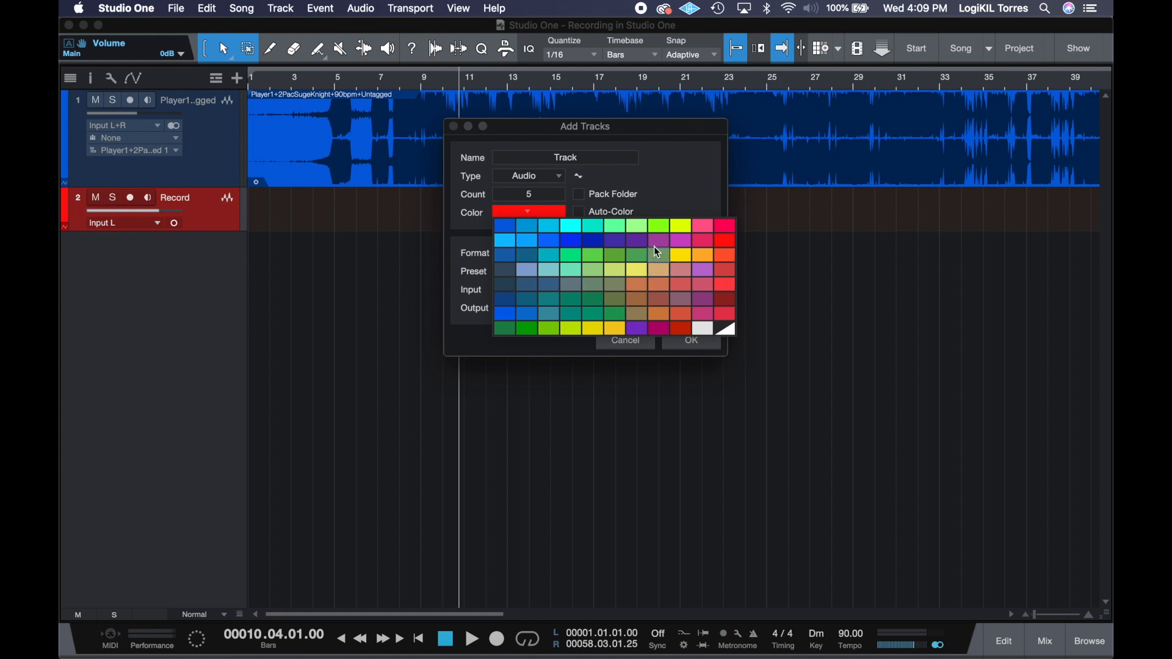
pyautogui.click(530, 225)
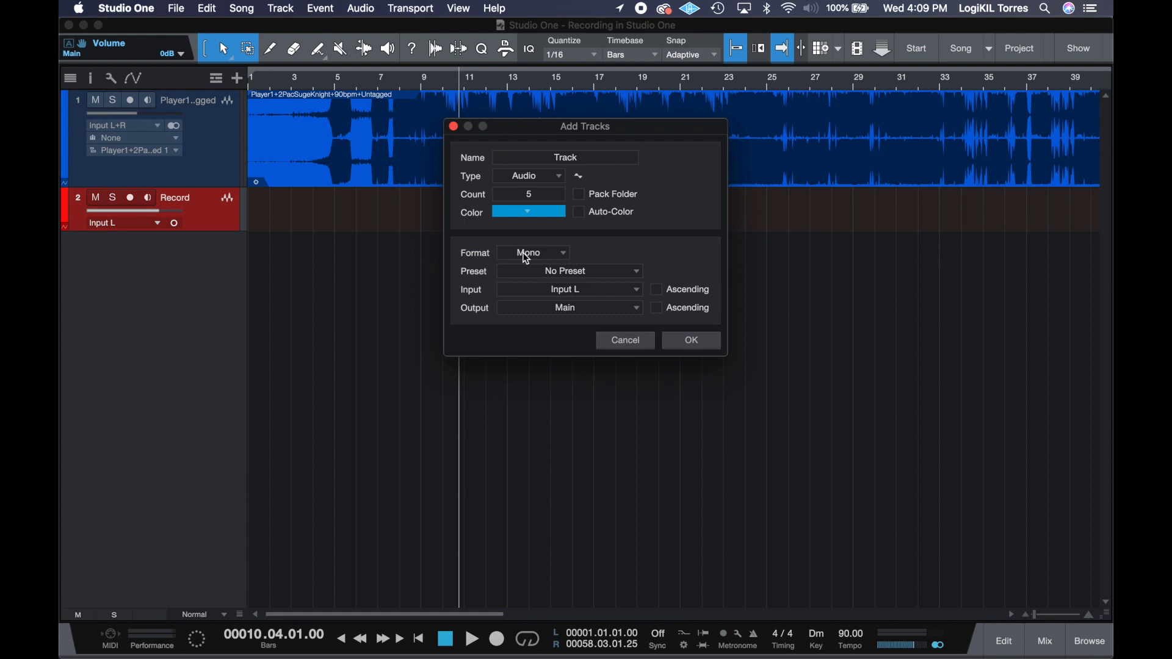
pyautogui.click(700, 341)
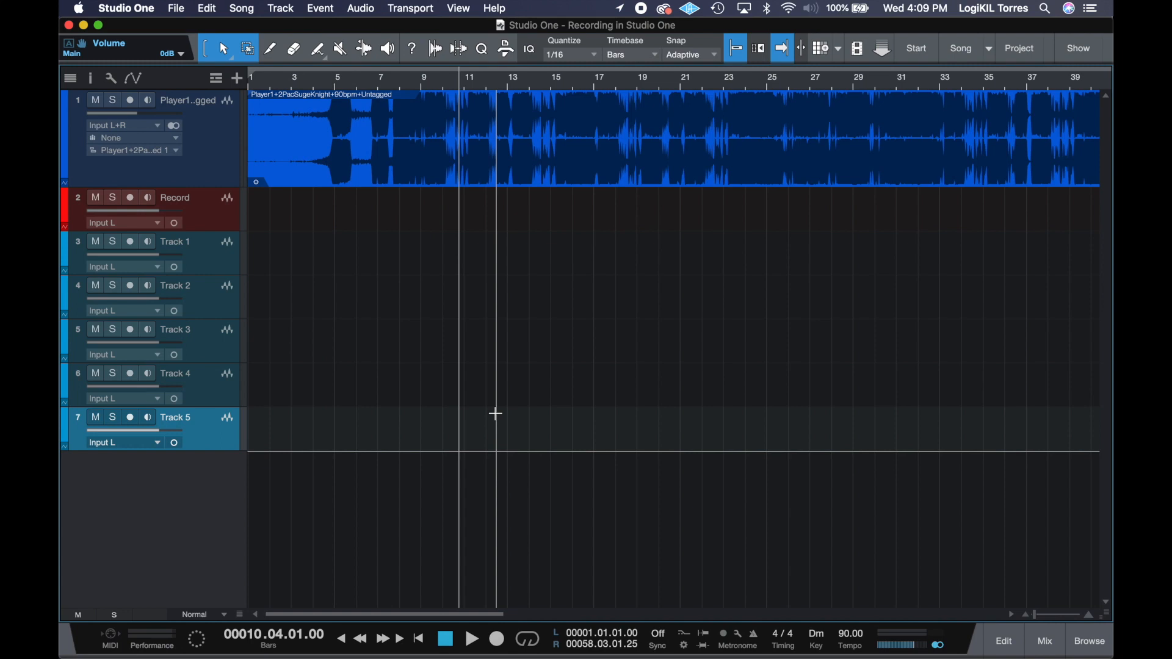
# - Show the mixer console below the arrangement and hide its instruments list
pyautogui.press('w')
pyautogui.press('w')
pyautogui.press('w')
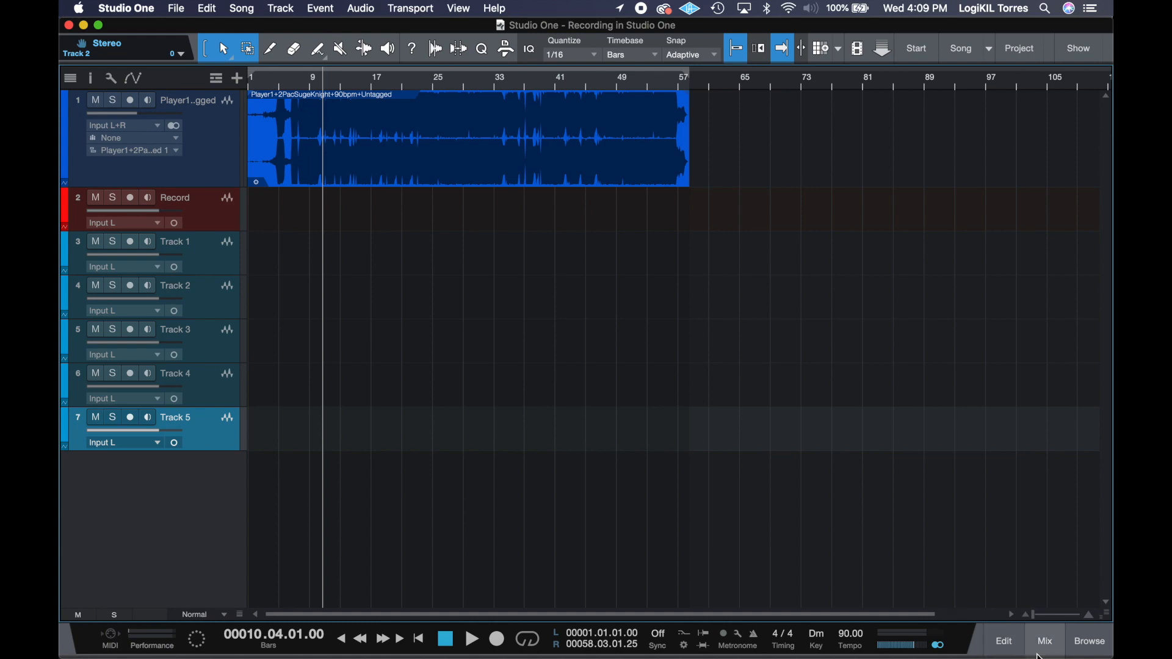
pyautogui.click(1046, 651)
pyautogui.click(1046, 650)
pyautogui.click(1045, 651)
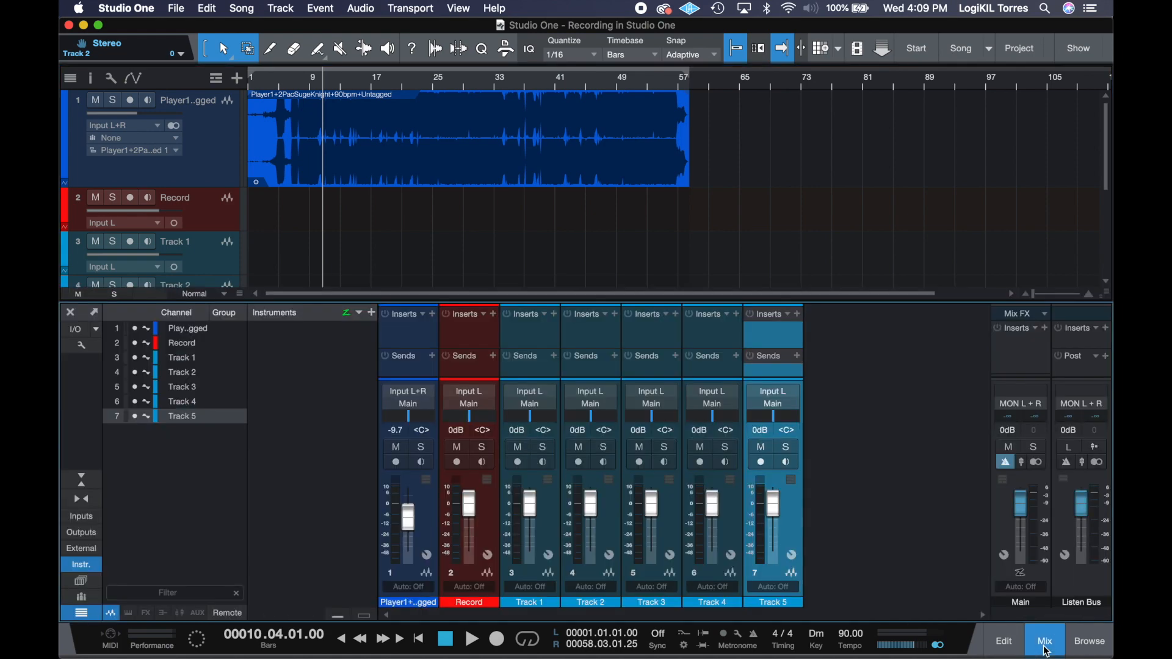
pyautogui.click(100, 565)
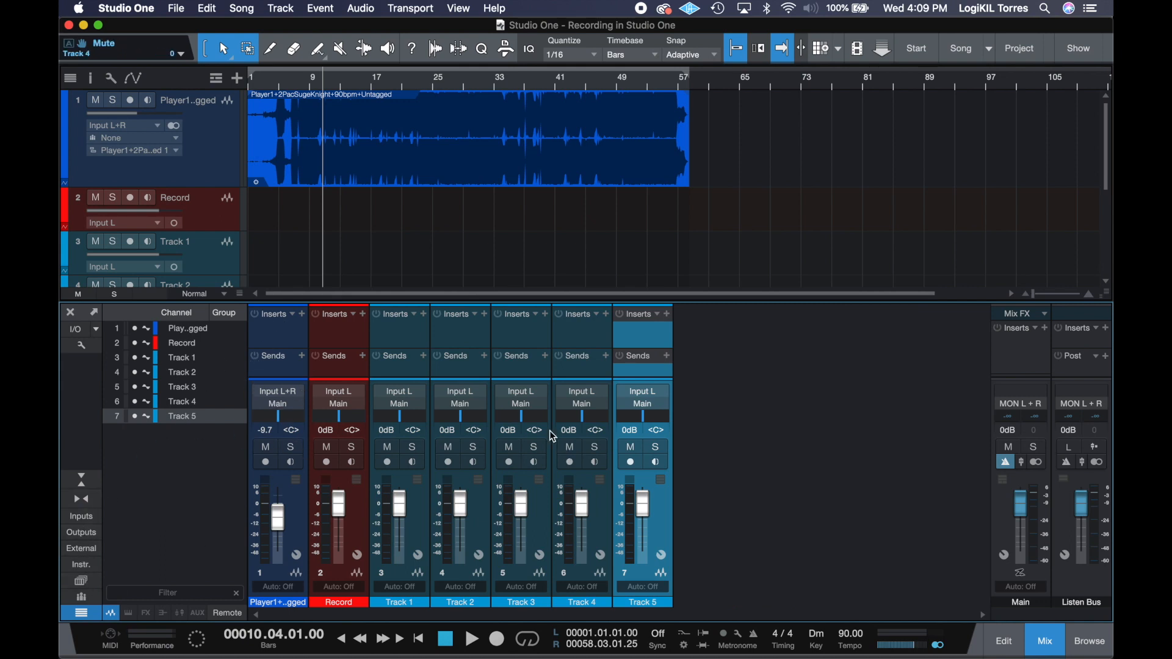
# - Select the beat track, the Record track and Track 1 in turn to review their mixer channels
pyautogui.click(226, 167)
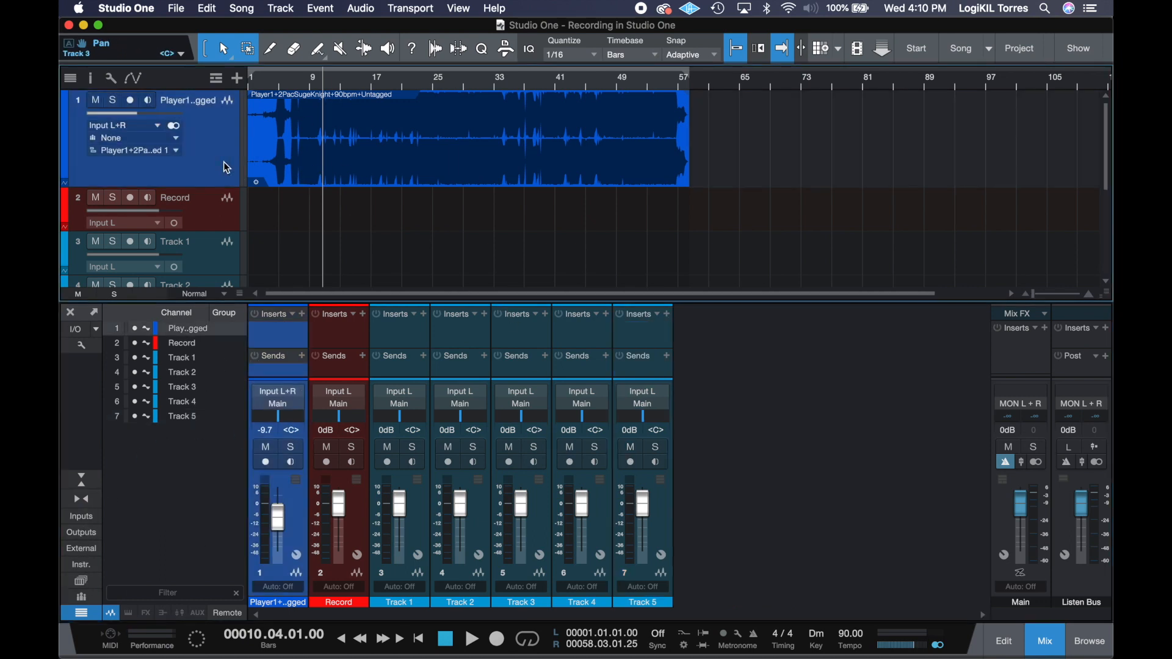
pyautogui.click(218, 196)
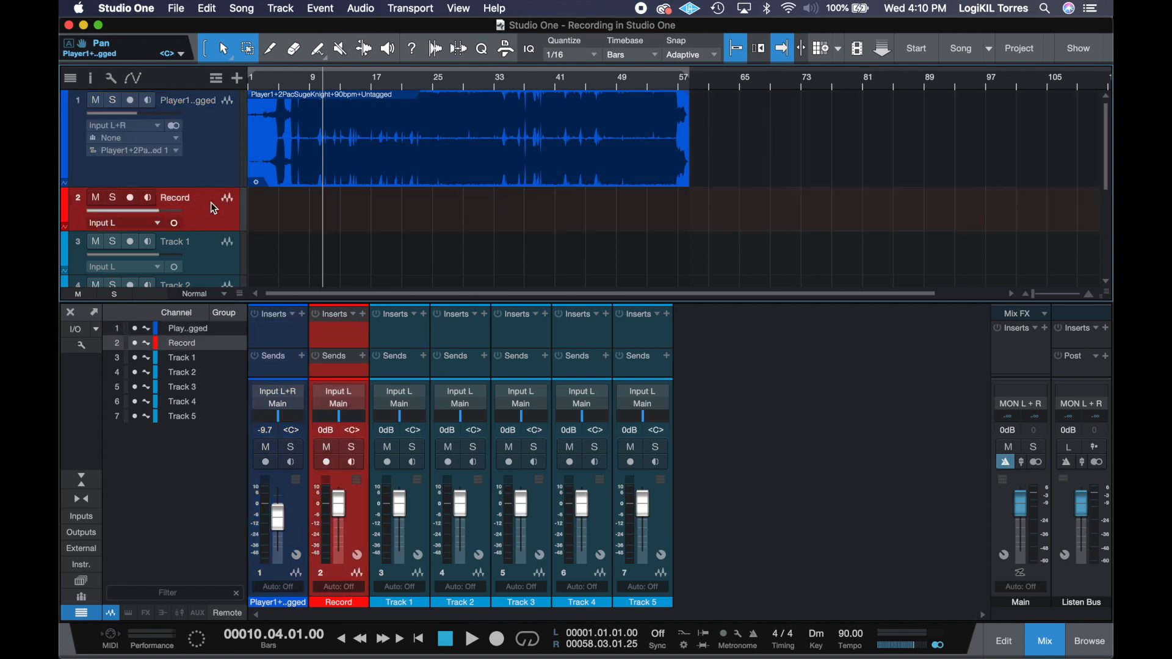
pyautogui.click(416, 487)
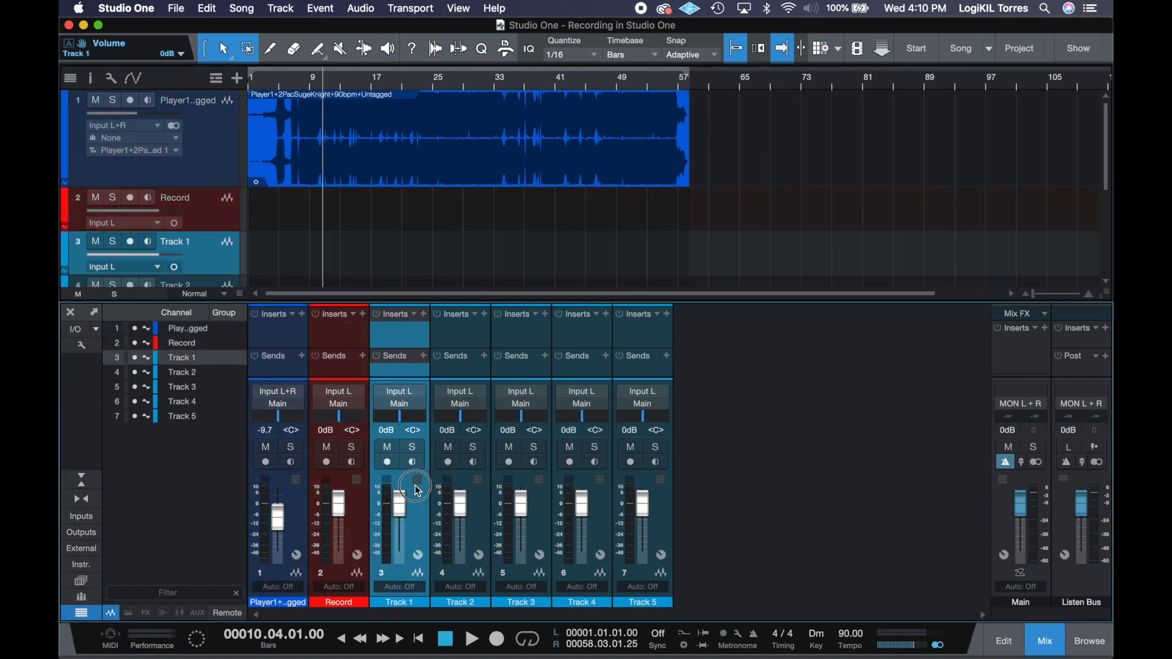
# - Select the mixer channels from Track 1 through Track 5 together
pyautogui.keyDown('shift'); pyautogui.click(665, 522); pyautogui.keyUp('shift')
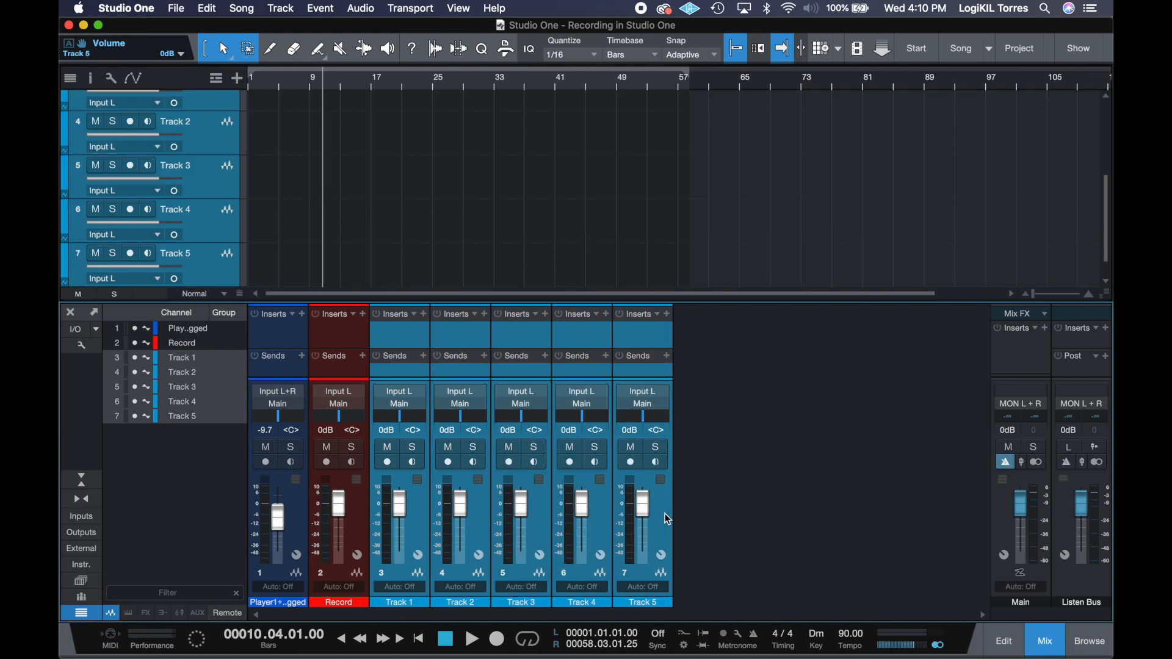
pyautogui.scroll(5, 431, 236)
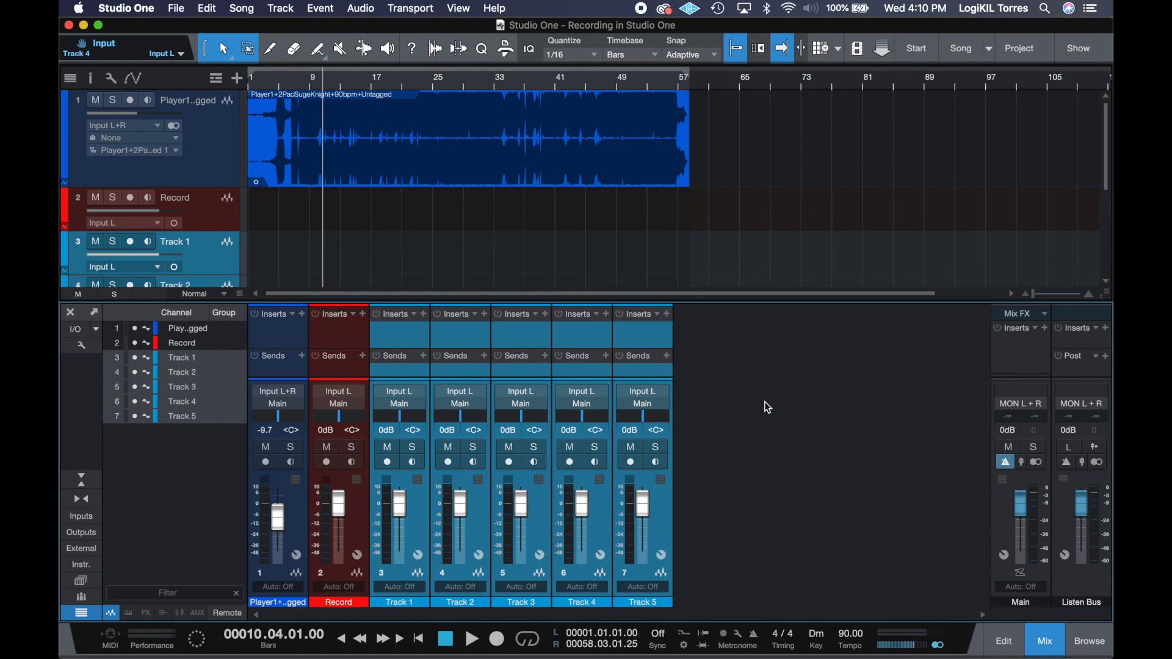
# - Switch to the Universal Audio Console, close the Mixed In Key window, and adjust the MIC 1 Neve 1073 preamp gain
pyautogui.hotkey('ctrl', 'Right')
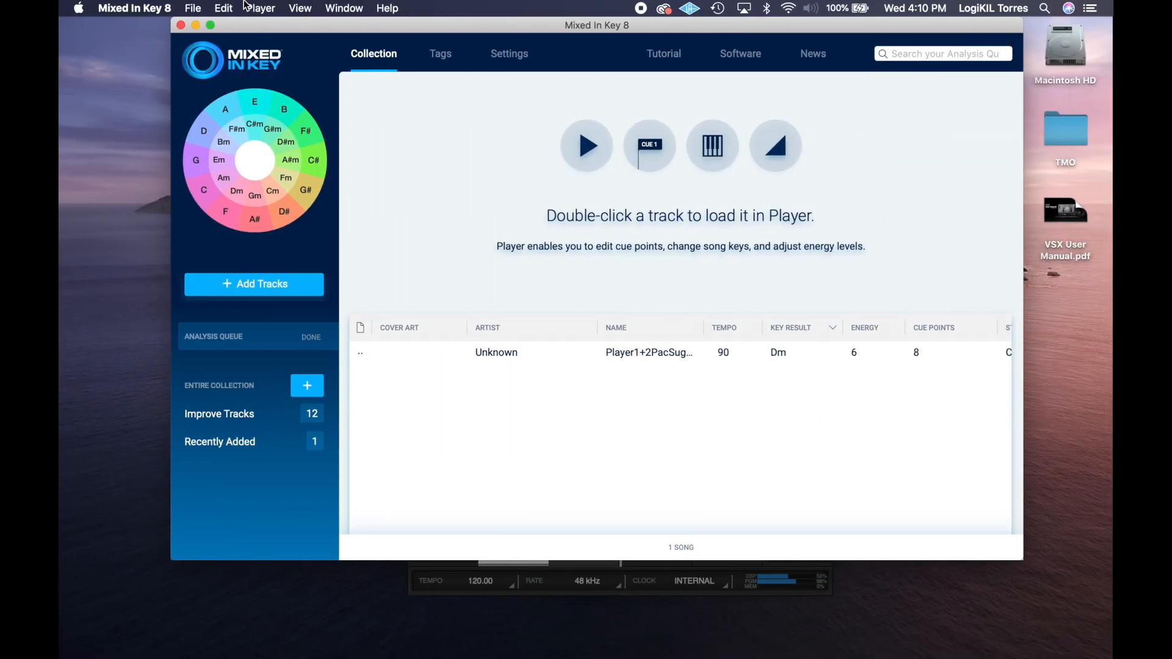
pyautogui.click(196, 27)
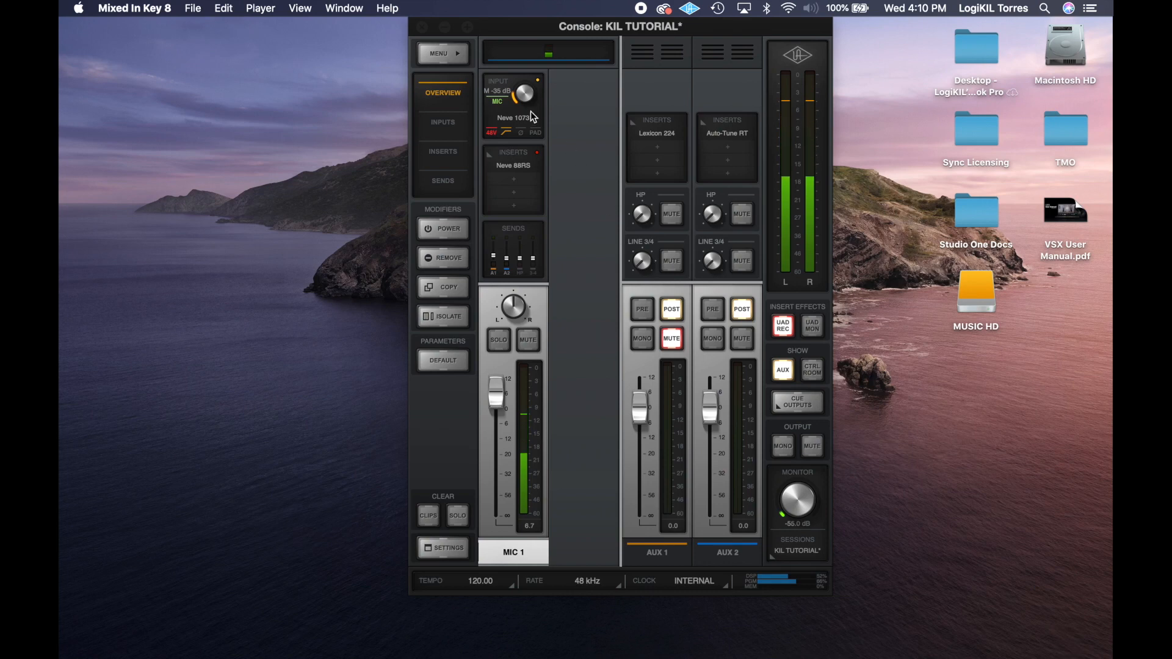
pyautogui.click(557, 73)
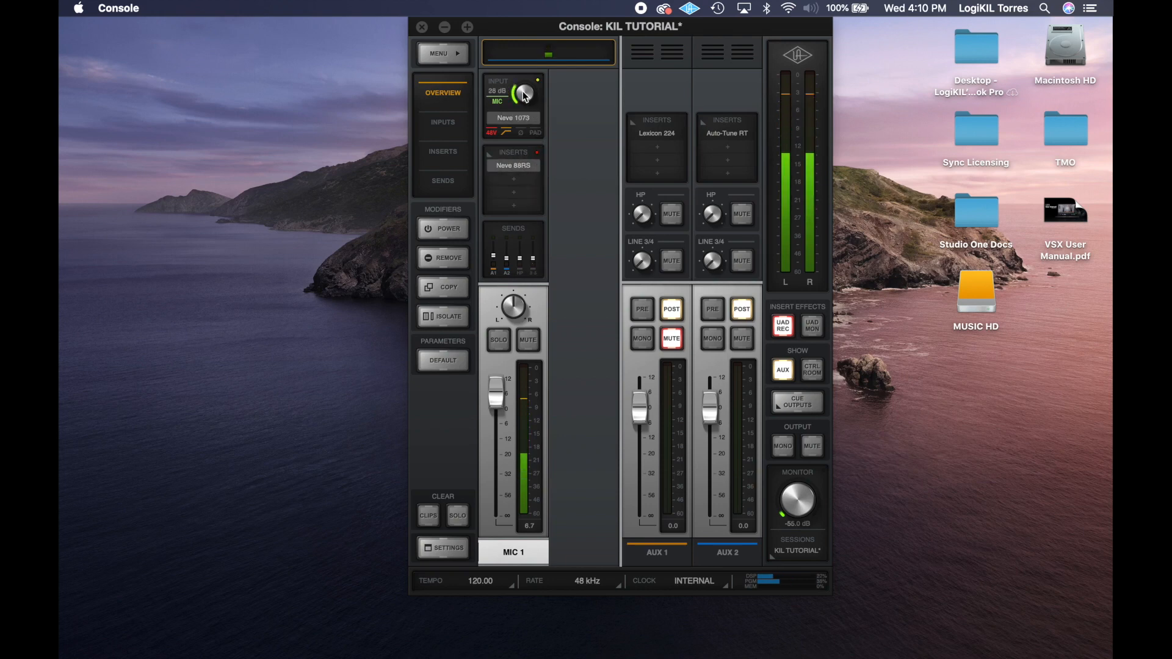
pyautogui.moveTo(524, 93)
pyautogui.mouseDown()
pyautogui.moveTo(536, 158)
pyautogui.moveTo(531, 106)
pyautogui.mouseUp()
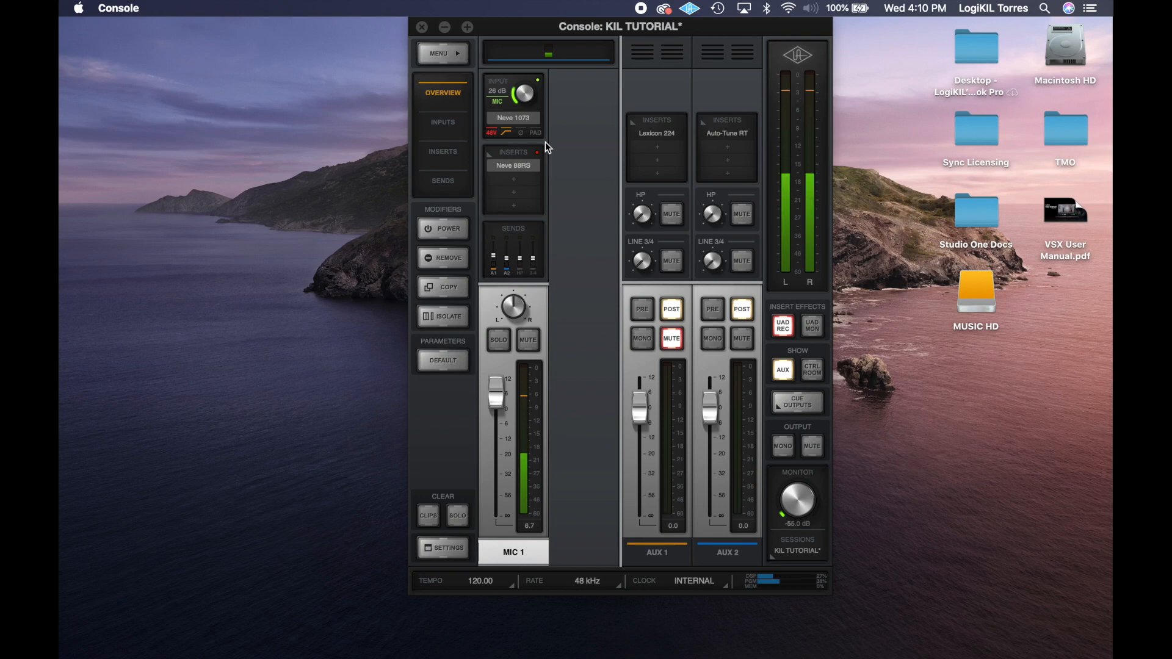
pyautogui.click(538, 116)
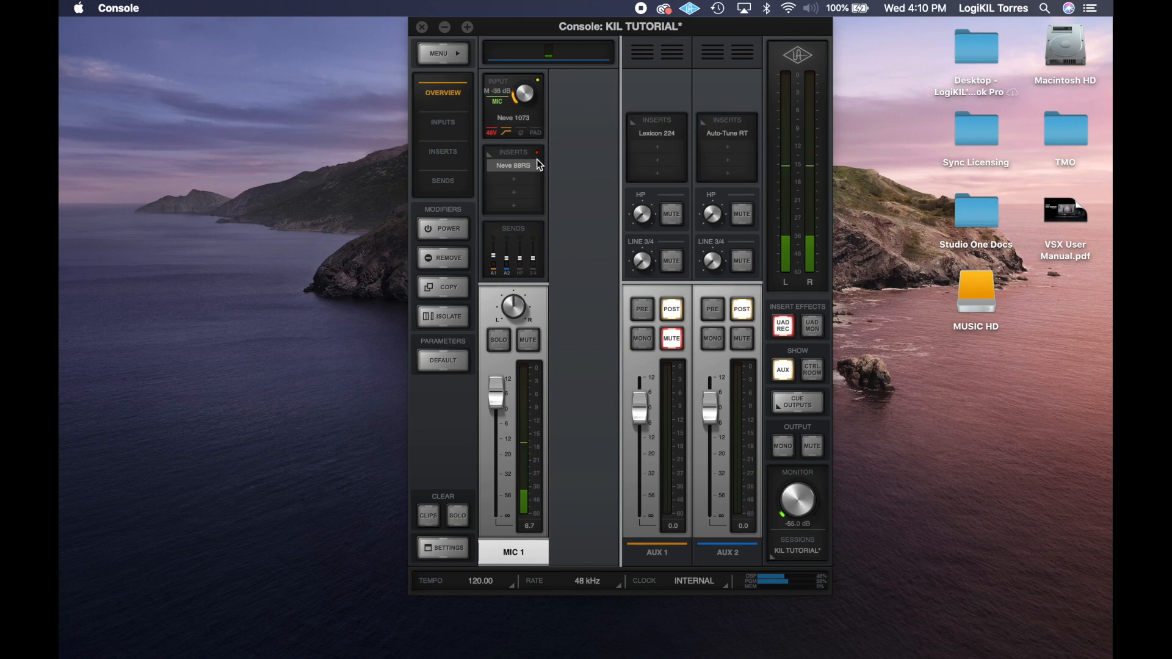
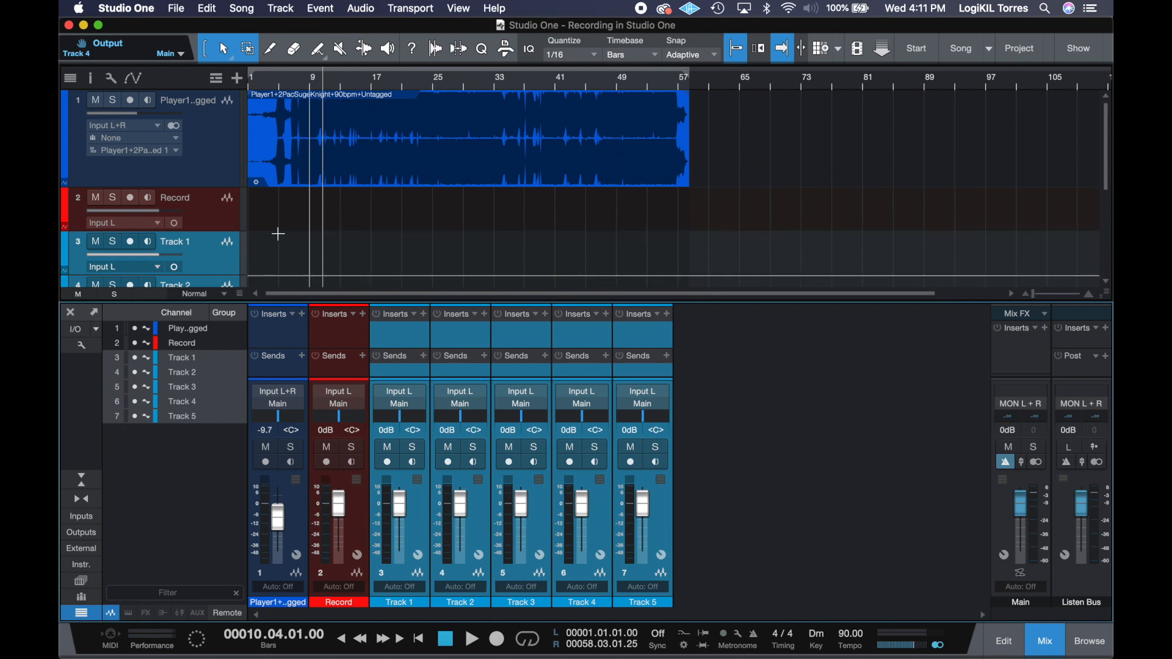
# - Arm the Record track for recording with monitoring on, and mute it
pyautogui.click(133, 199)
pyautogui.click(99, 197)
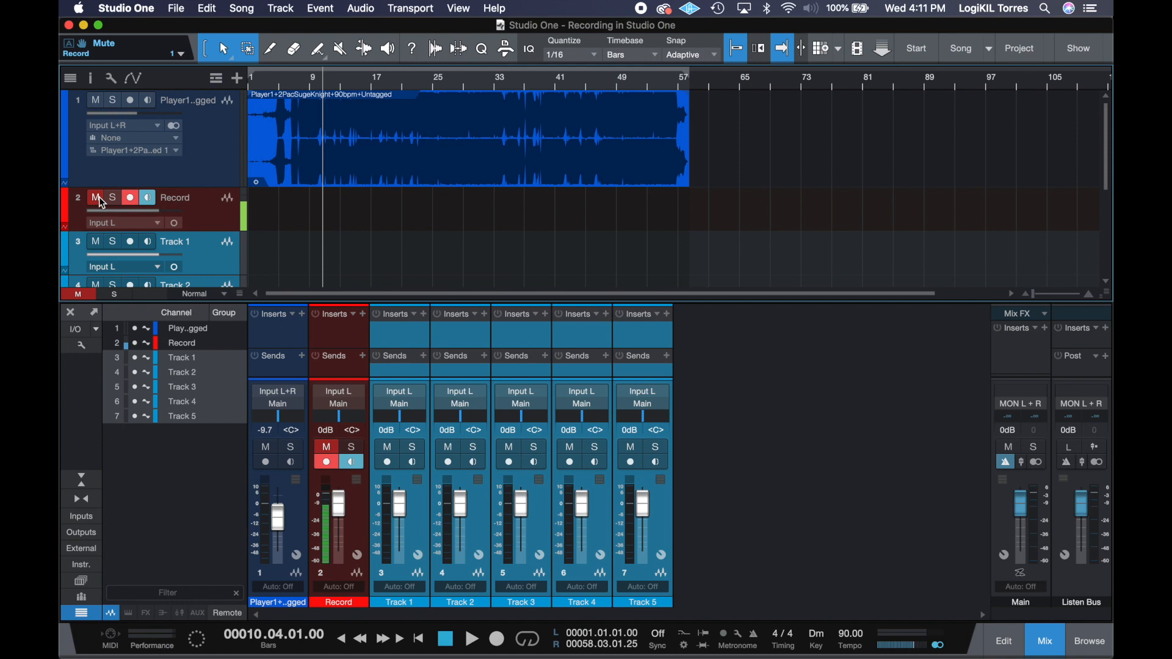
pyautogui.click(99, 197)
pyautogui.click(99, 196)
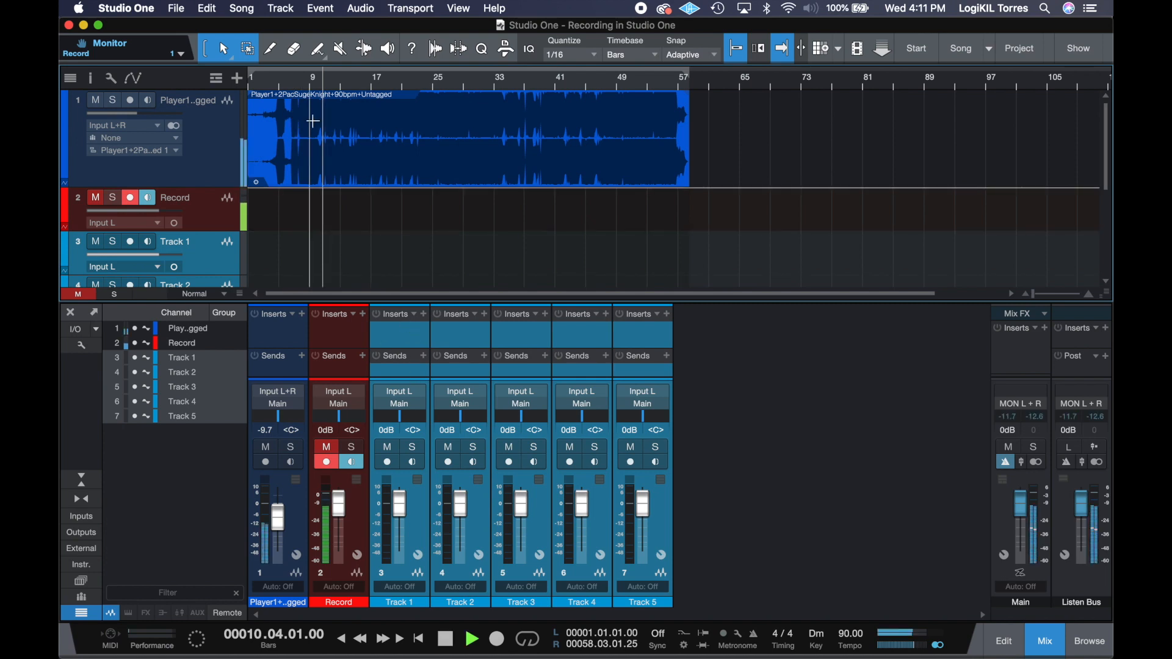
# - Place the playback cursor at bar 10 and play the beat briefly from there
pyautogui.click(317, 113)
pyautogui.press('space')
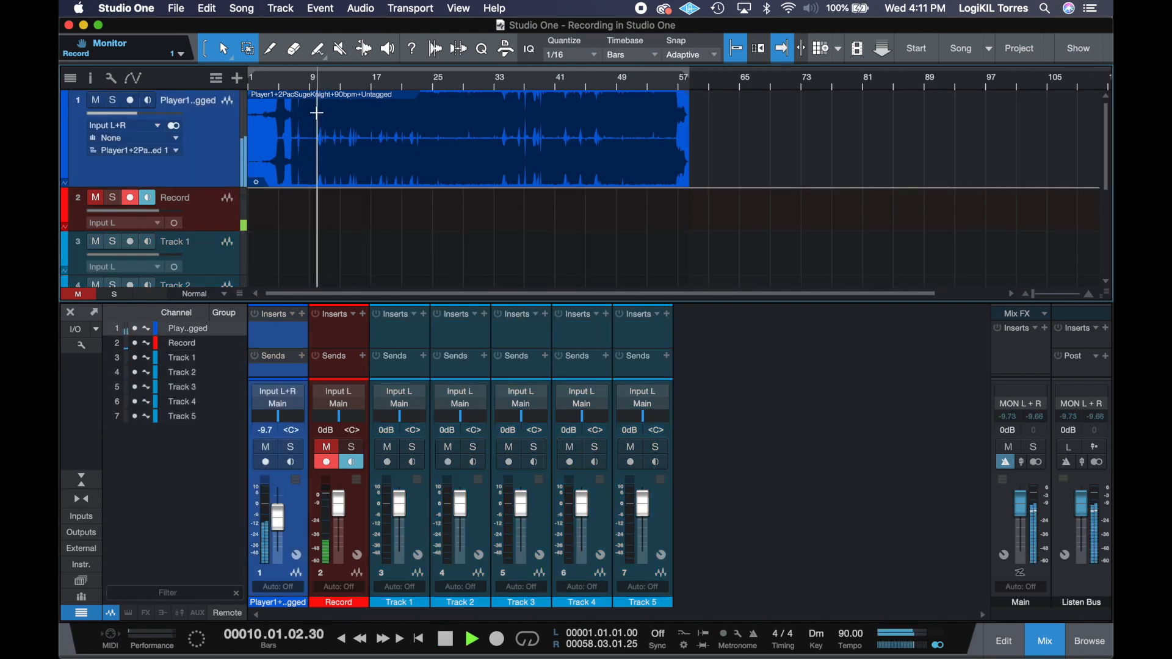
pyautogui.press('space')
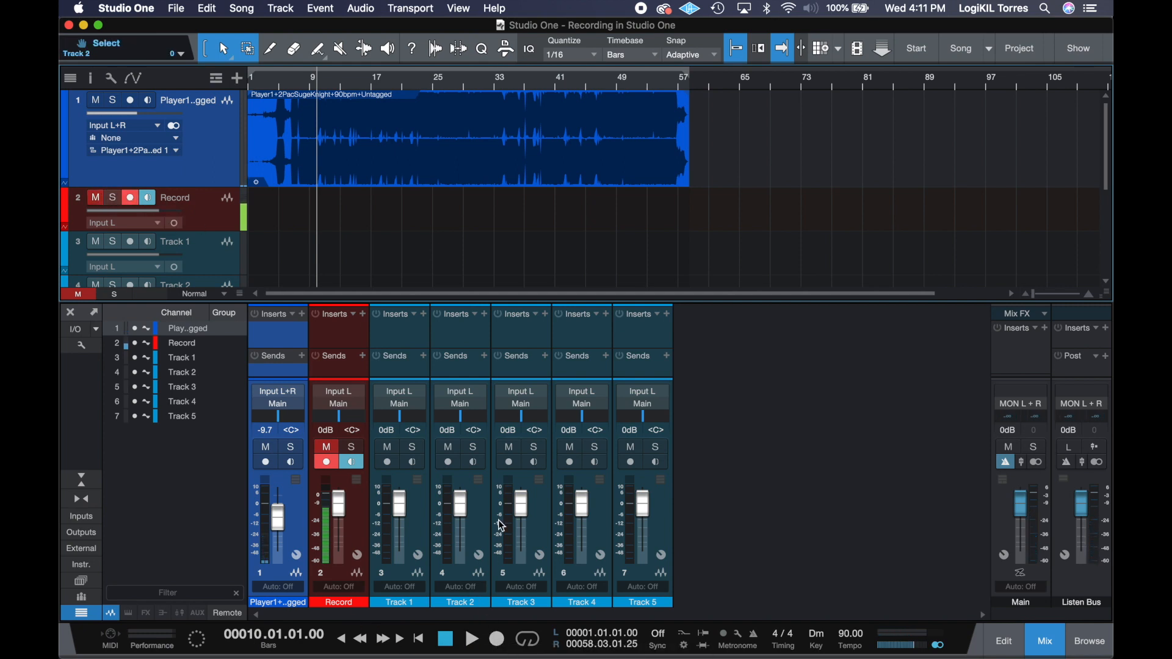
pyautogui.click(472, 640)
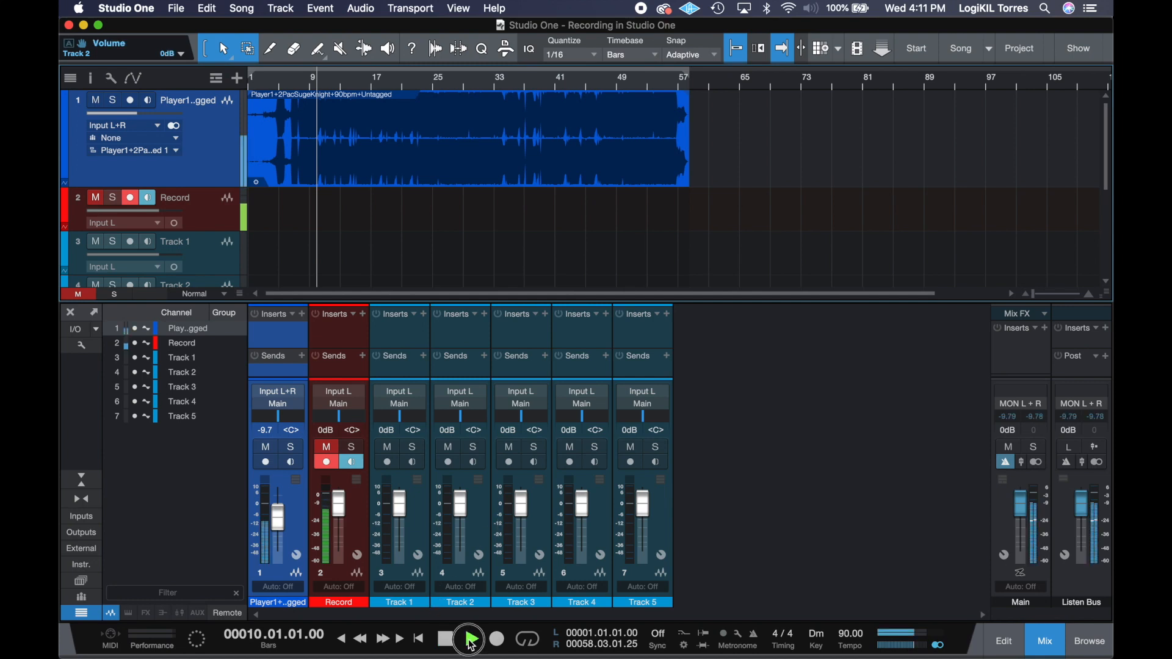
pyautogui.press('space')
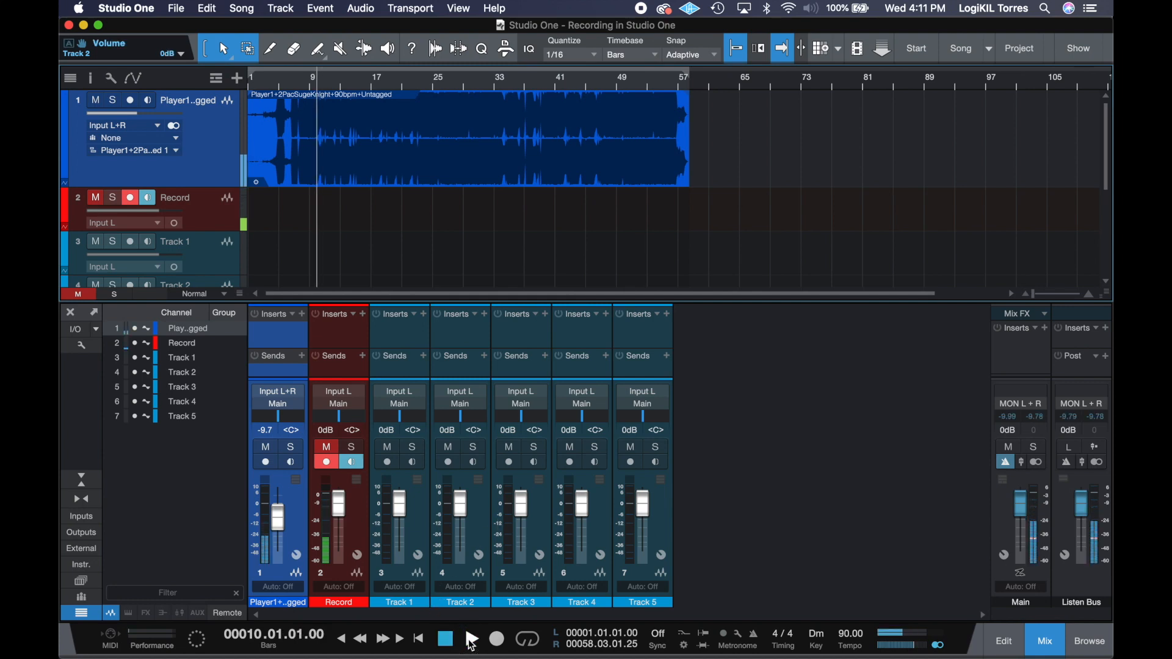
pyautogui.click(471, 644)
pyautogui.press('space')
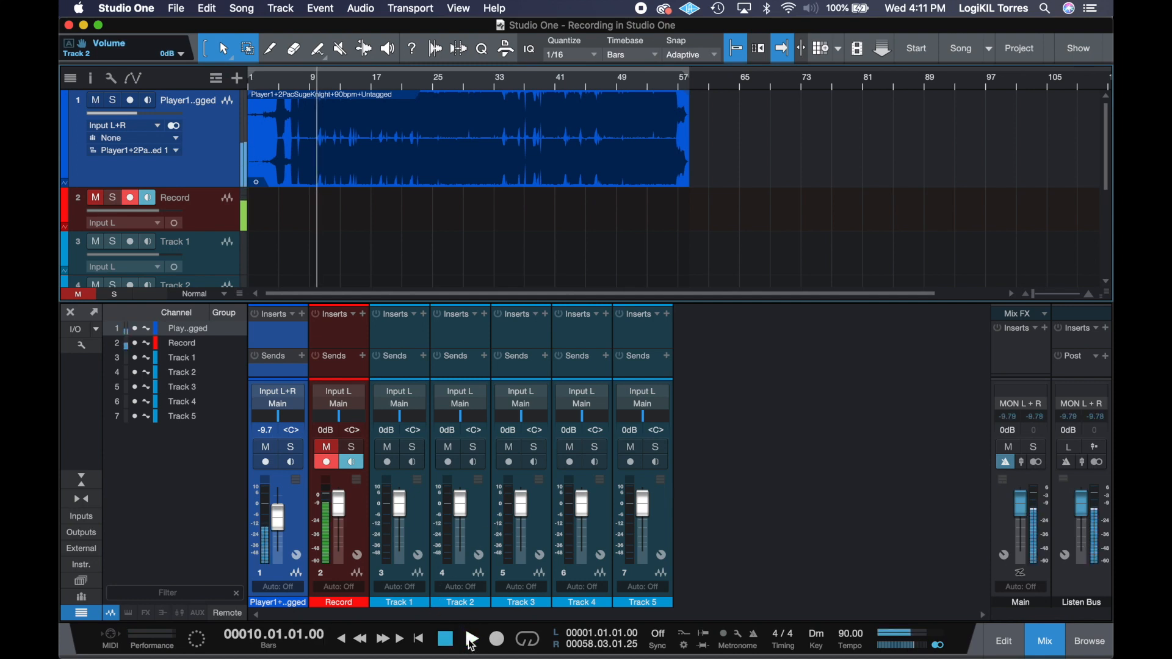
# - Record a vocal take on the Record track from bar 10 to about bar 13
pyautogui.click(498, 642)
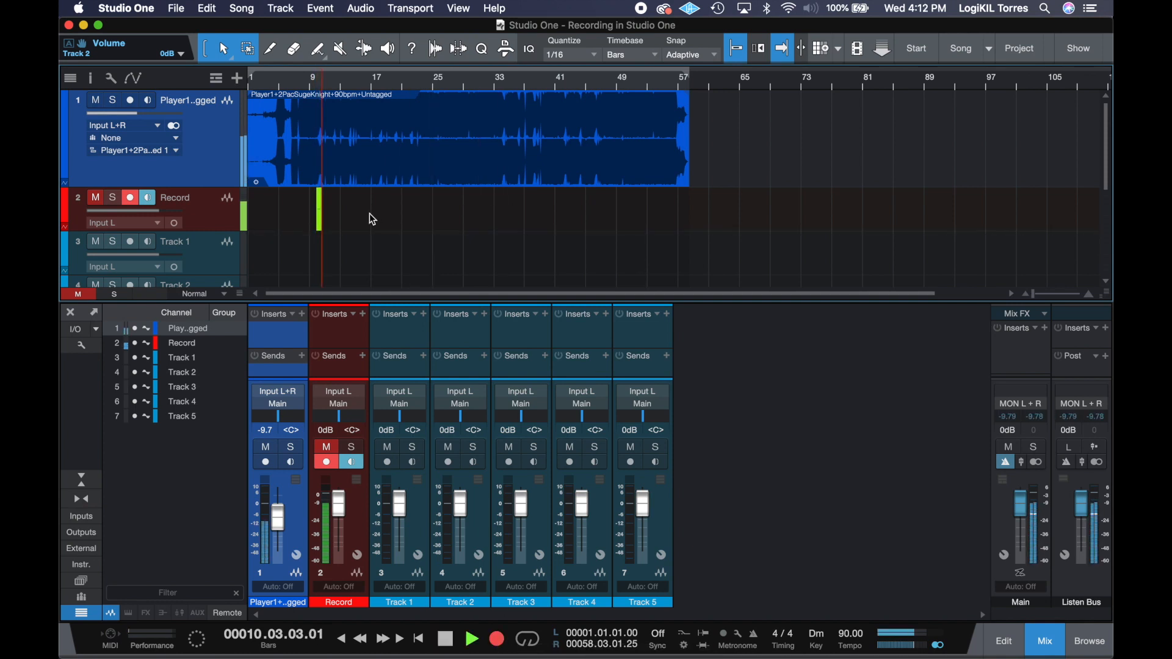
pyautogui.scroll(3, 378, 219)
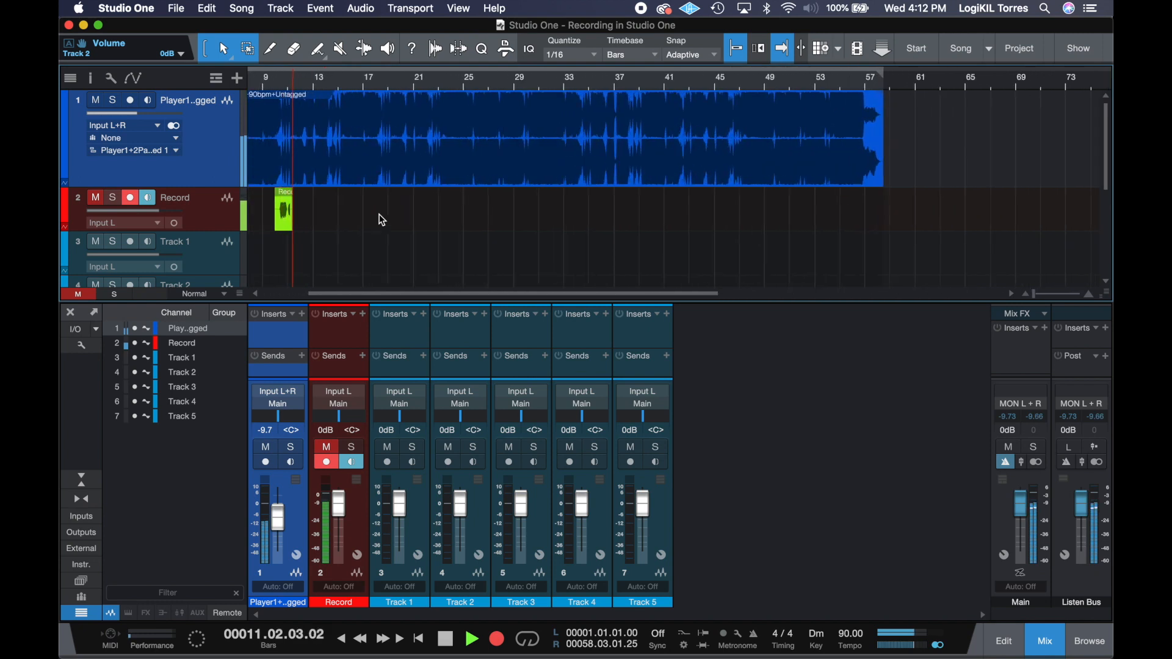
pyautogui.hscroll(-3, 380, 217)
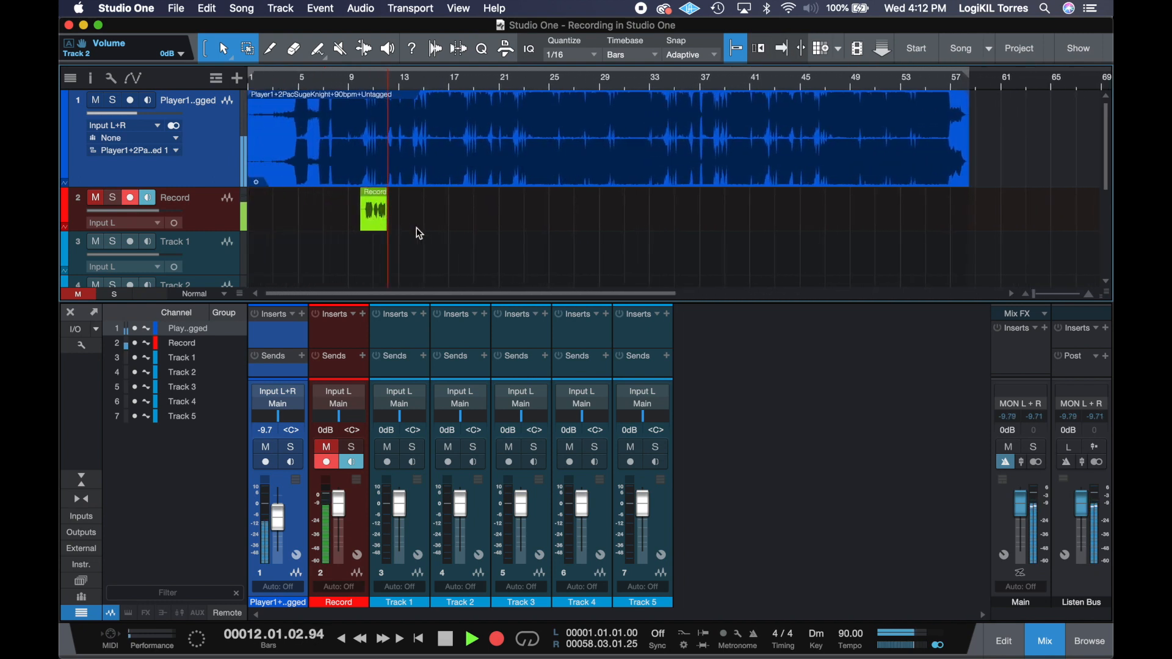
pyautogui.scroll(3, 416, 227)
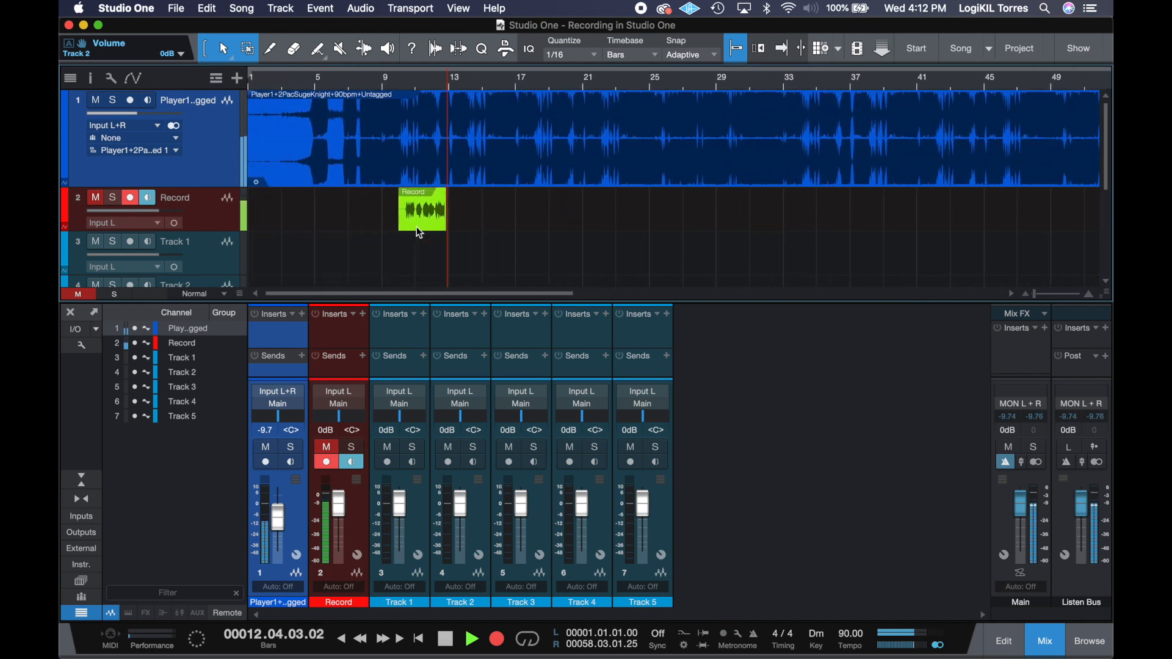
pyautogui.press('space')
# - Try moving the recorded clip to Track 1 and playing it back, and undo the move
pyautogui.click(431, 231)
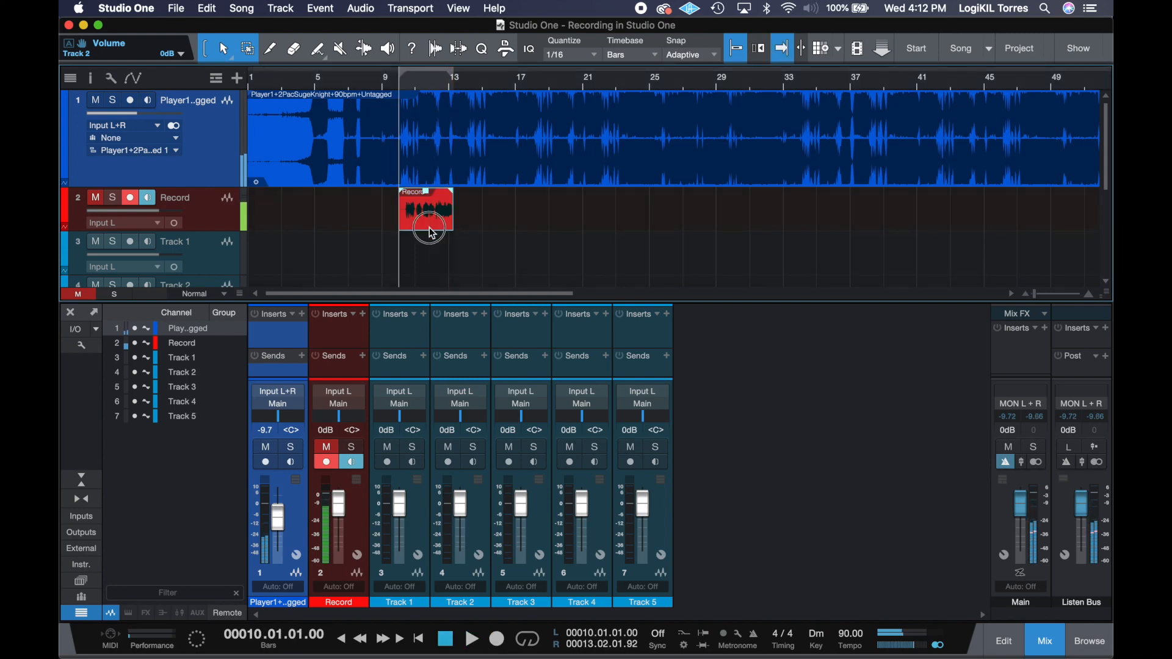
pyautogui.moveTo(430, 232)
pyautogui.mouseDown()
pyautogui.moveTo(419, 245)
pyautogui.moveTo(428, 253)
pyautogui.mouseUp()
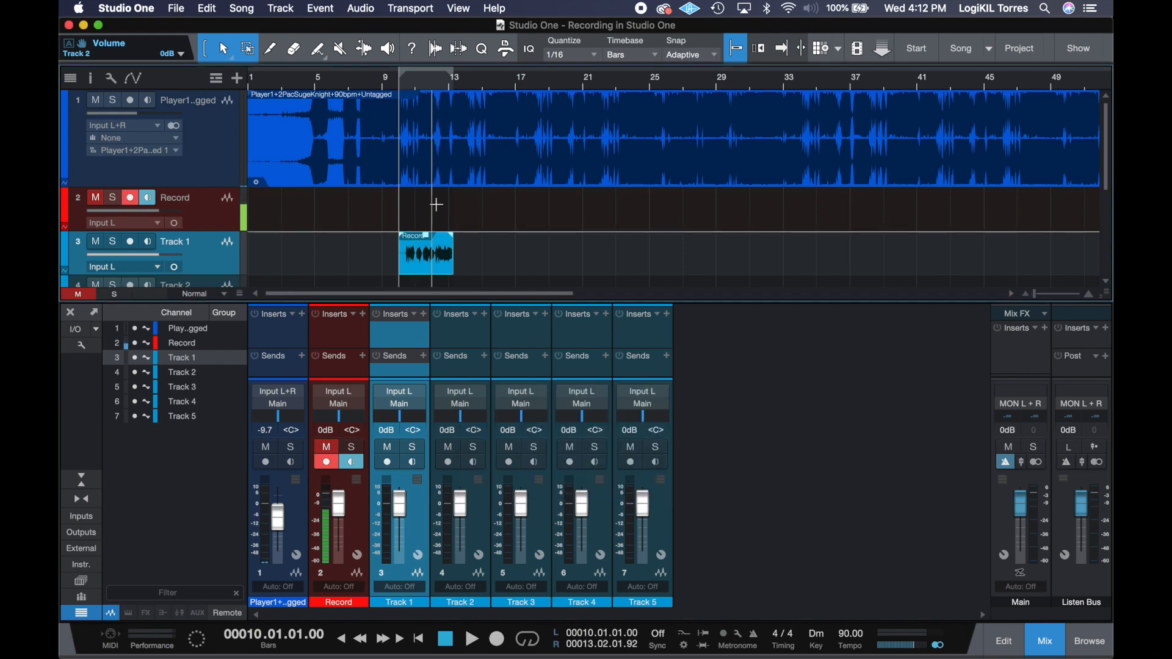
pyautogui.scroll(2, 448, 207)
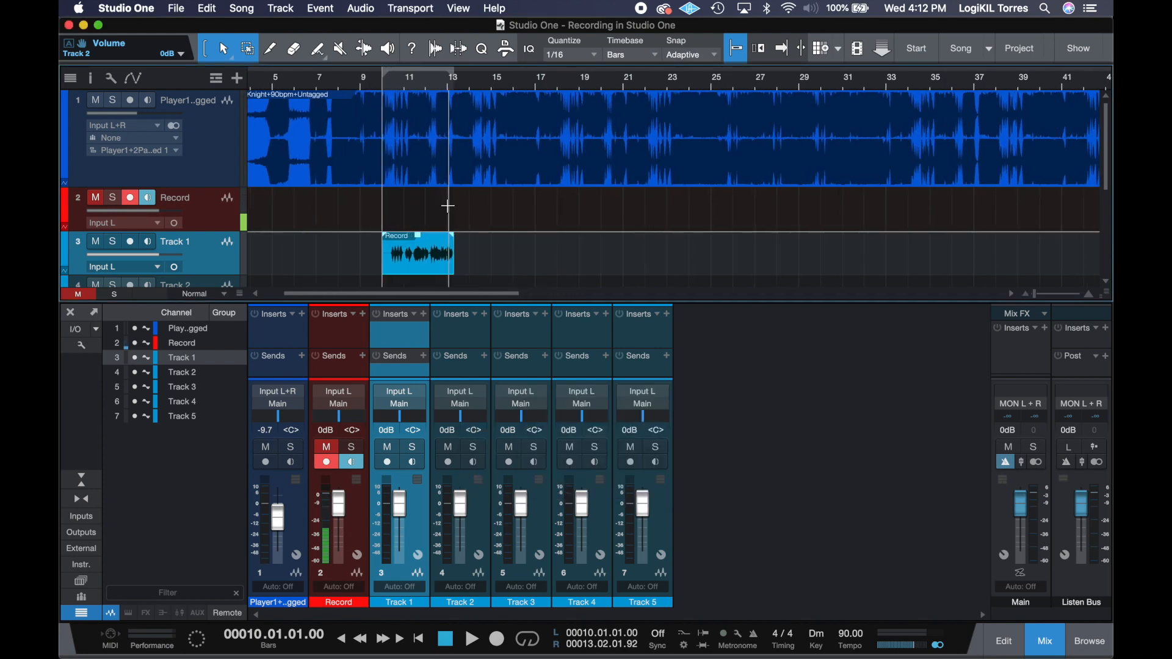
pyautogui.scroll(-3, 448, 207)
pyautogui.scroll(-1, 386, 226)
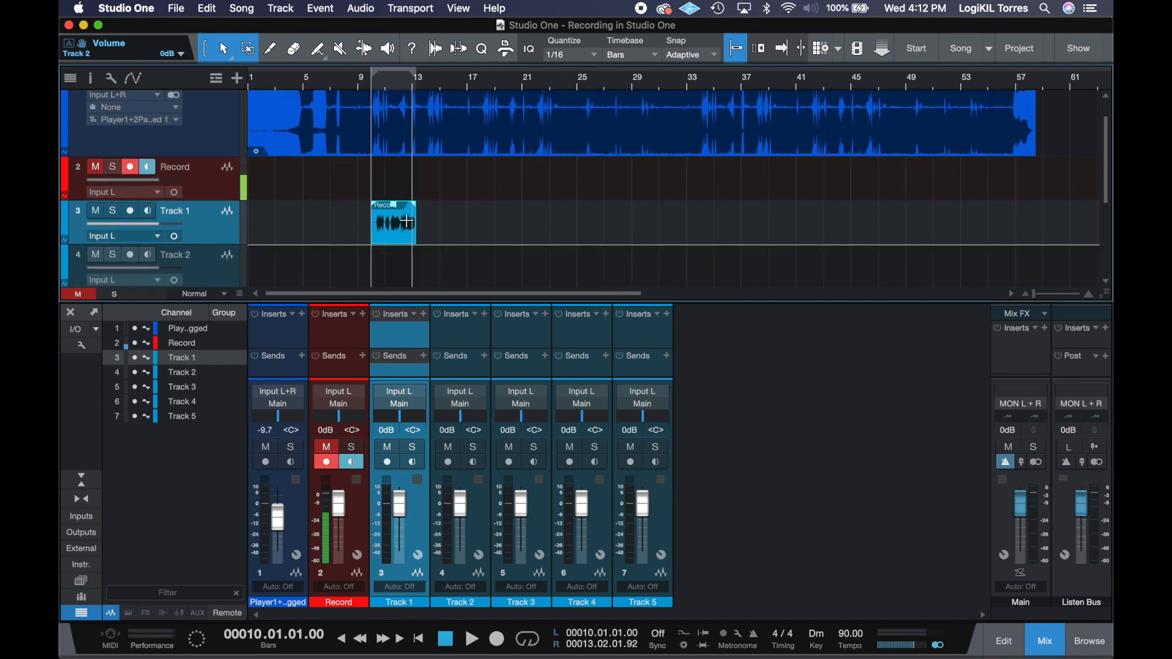
pyautogui.press('space')
pyautogui.press('space')
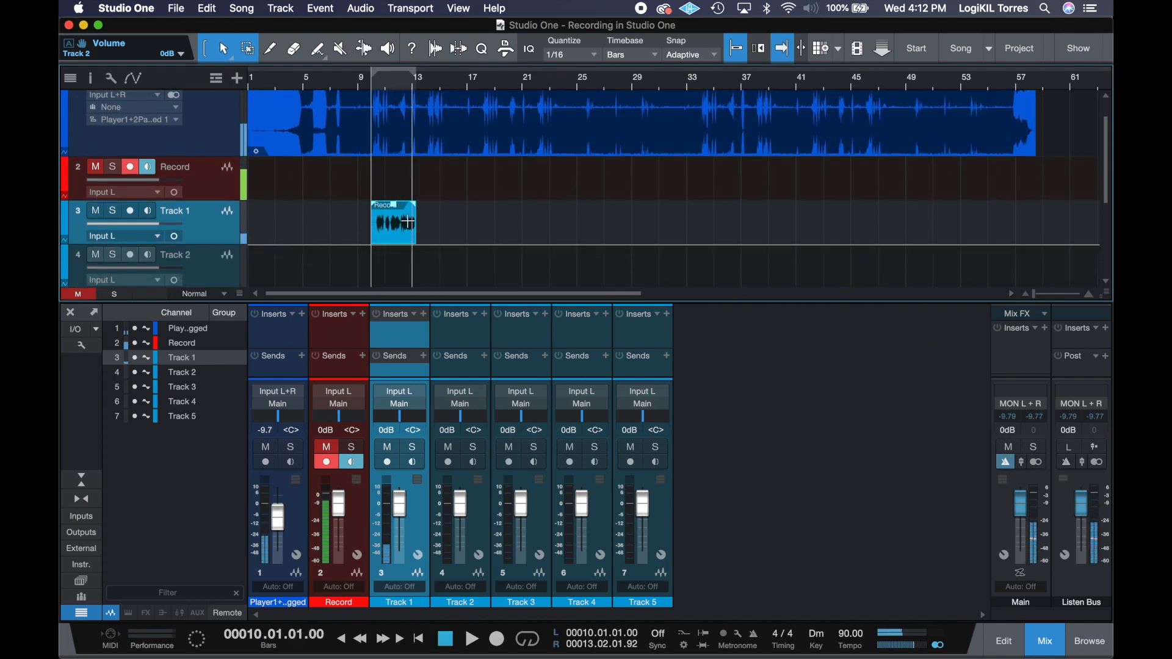
pyautogui.press('super+z')
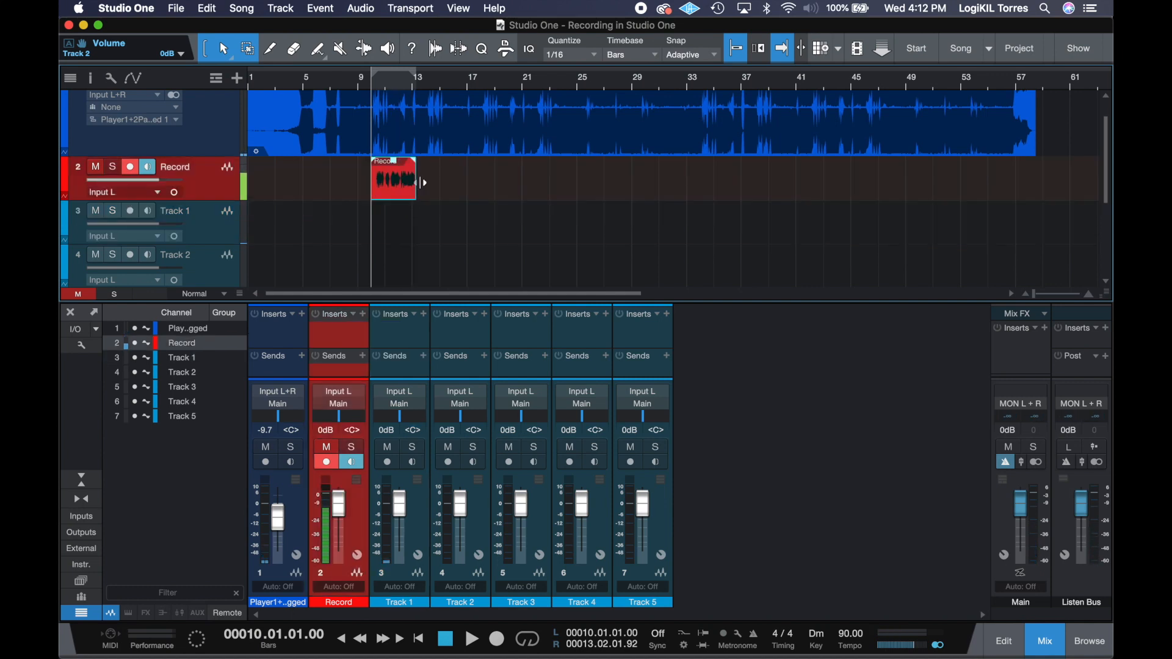
# - Move the recorded clip from the Record track to Track 1 at bar 10 and turn on autoscroll
pyautogui.moveTo(395, 192); pyautogui.dragTo(395, 236)
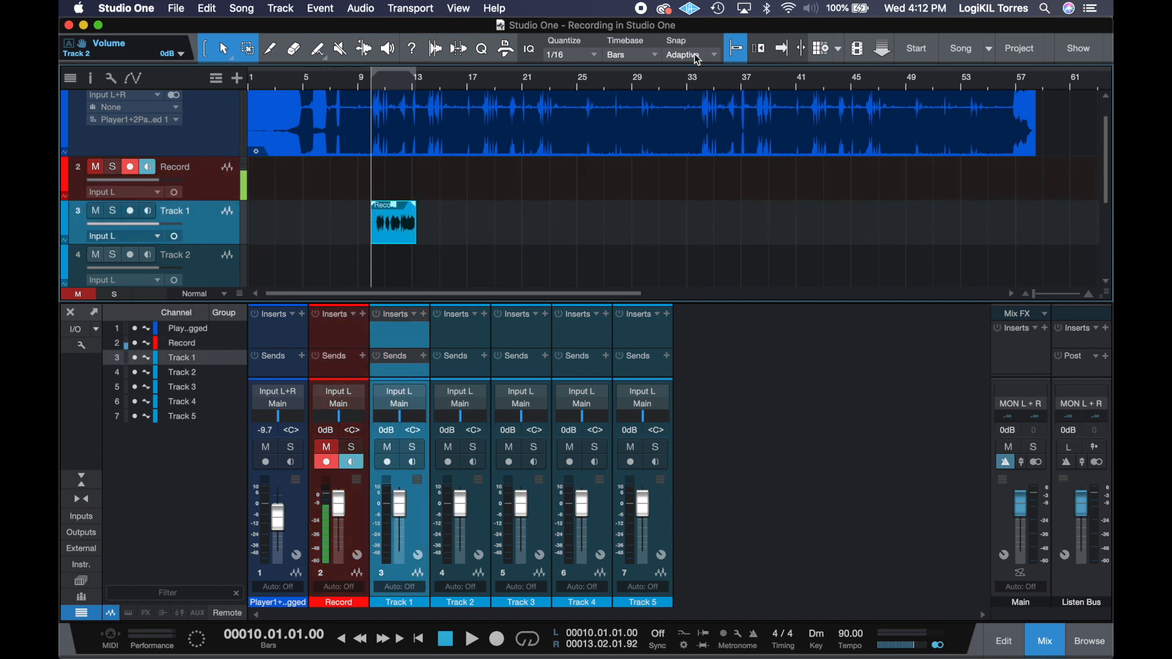
pyautogui.click(788, 55)
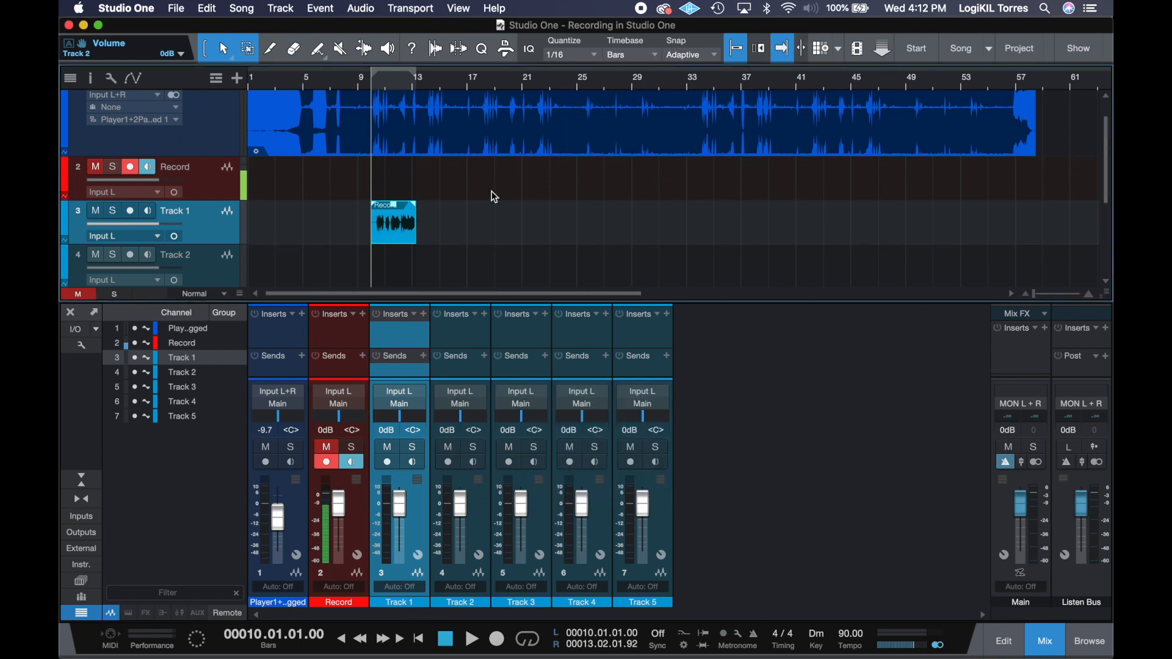
pyautogui.moveTo(393, 233)
pyautogui.mouseDown()
pyautogui.moveTo(390, 269)
pyautogui.moveTo(407, 245)
pyautogui.mouseUp()
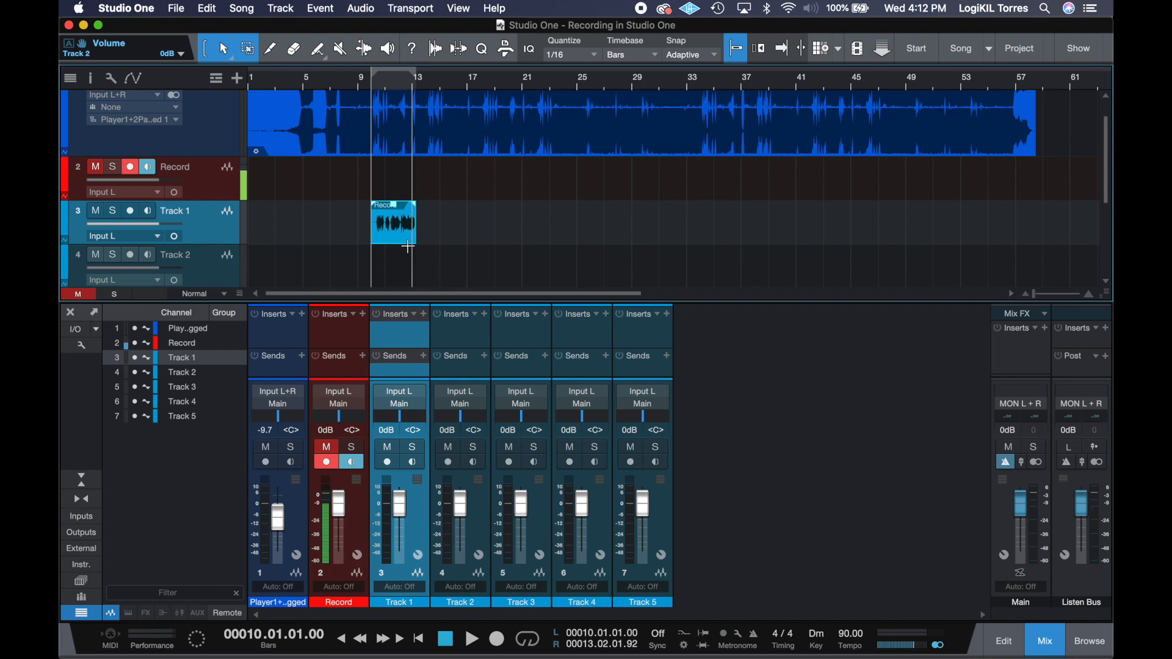
pyautogui.moveTo(409, 247); pyautogui.dragTo(408, 246)
# - Raise Track 1's volume to +1.8 dB during playback of the take, and save the song
pyautogui.press('space')
pyautogui.scroll(5, 411, 233)
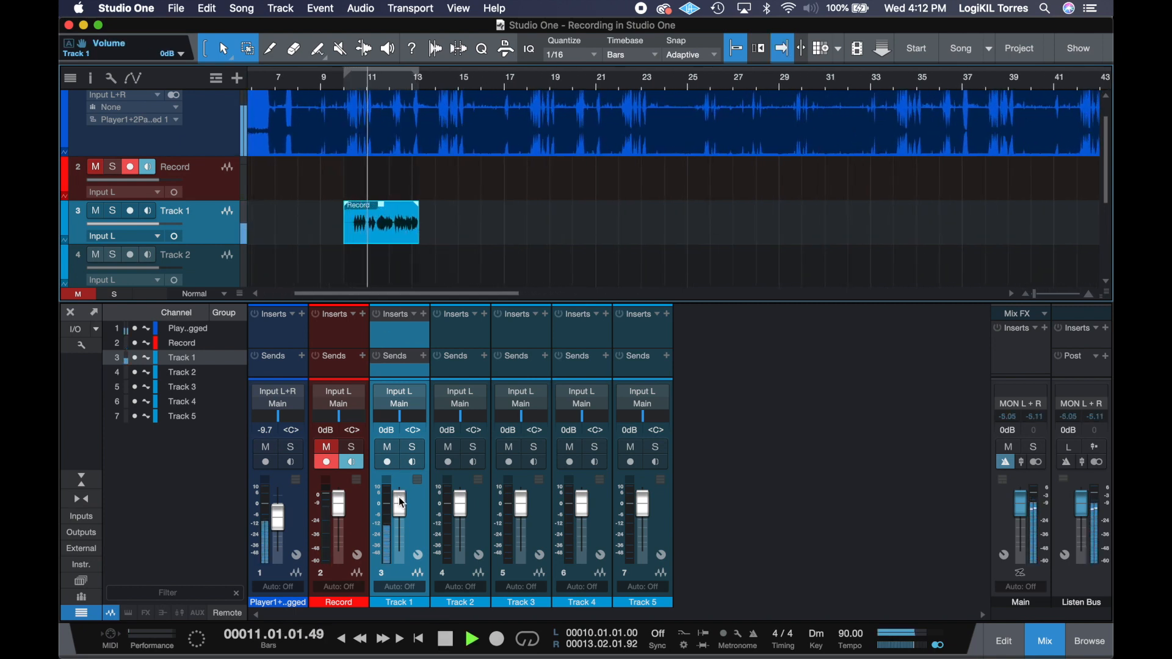
pyautogui.moveTo(401, 503); pyautogui.dragTo(401, 500)
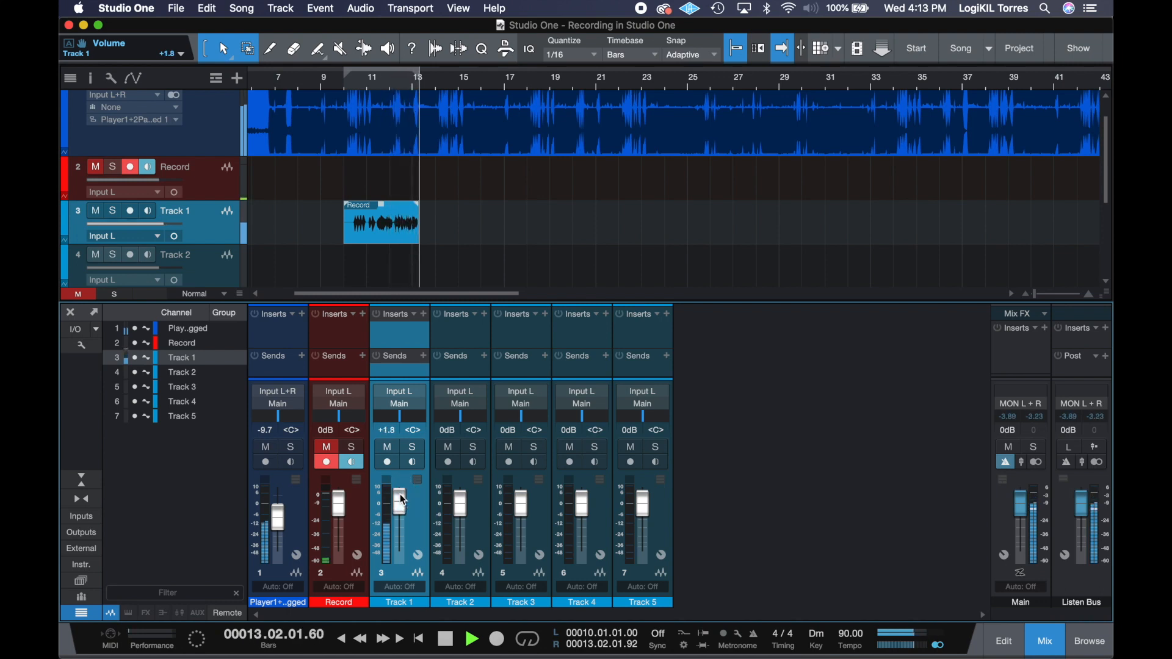
pyautogui.press('space')
pyautogui.press('super+s')
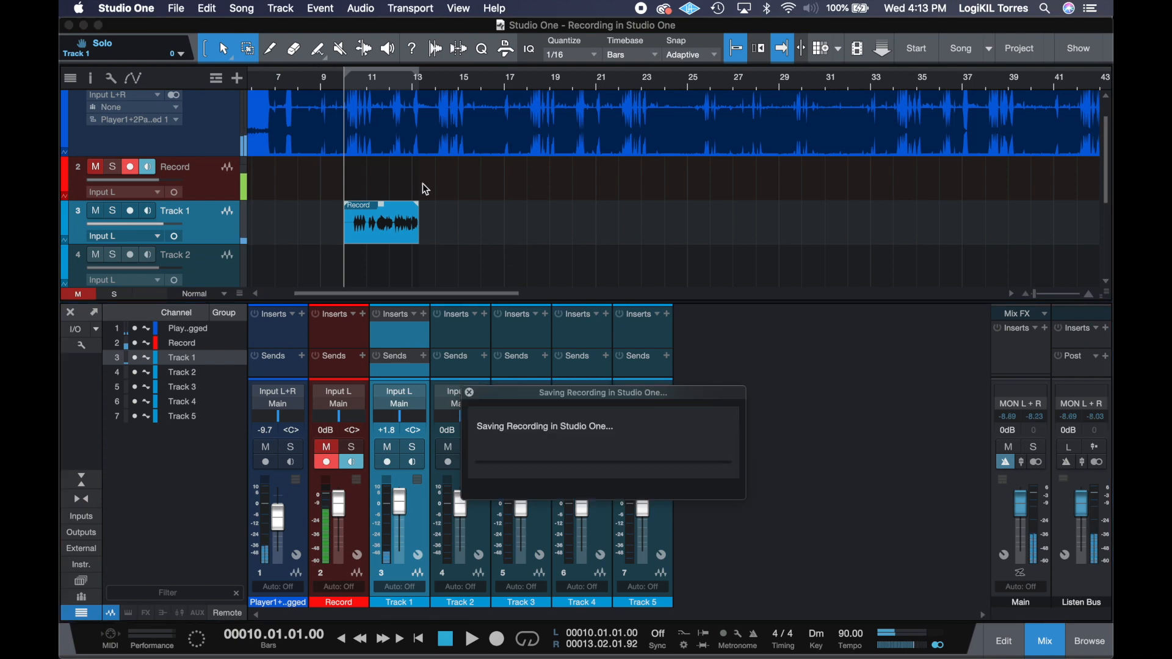
# - Record a second vocal take on the Record track from bar 12 to just past bar 15
pyautogui.click(396, 177)
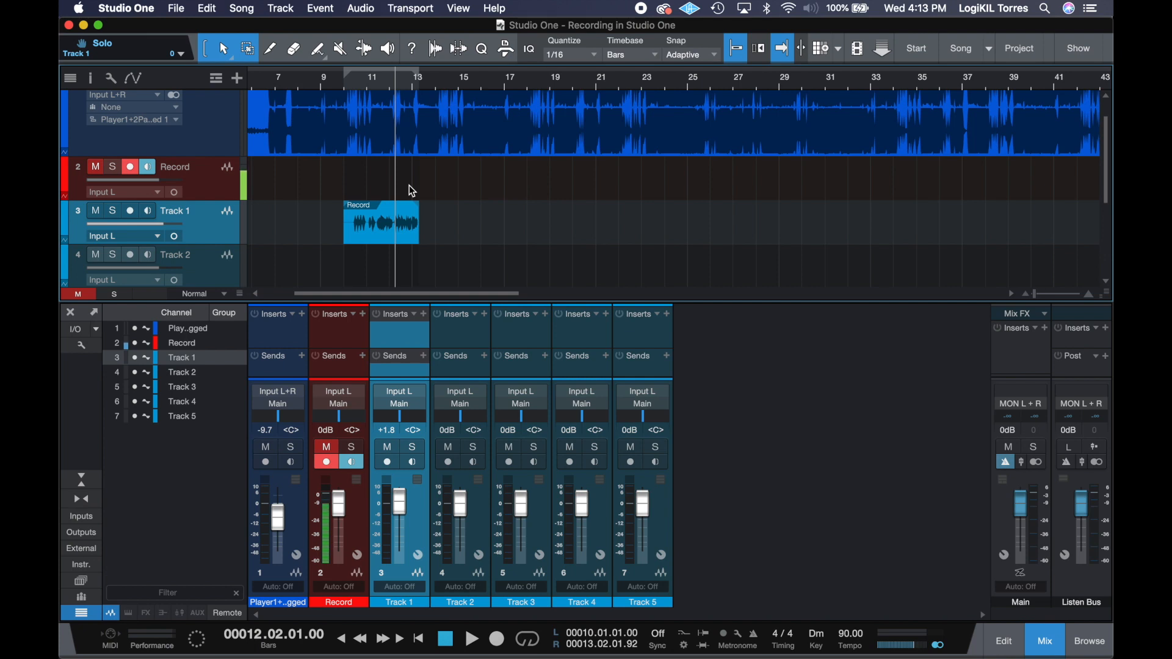
pyautogui.click(385, 173)
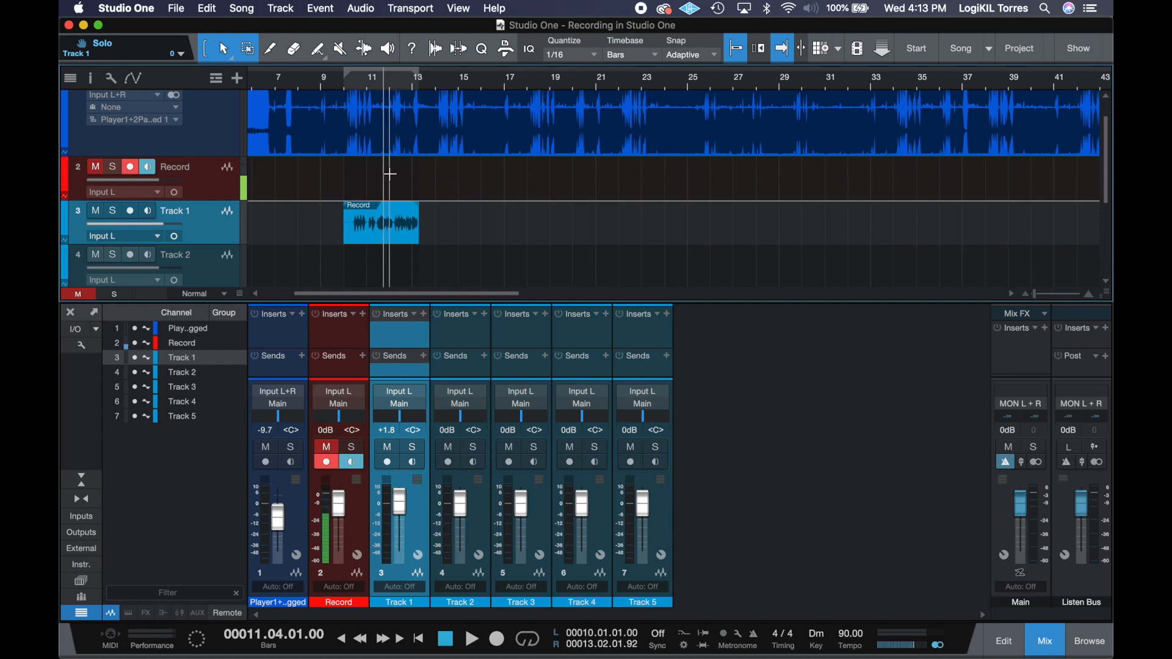
pyautogui.scroll(2, 390, 174)
pyautogui.scroll(2, 389, 174)
pyautogui.click(390, 178)
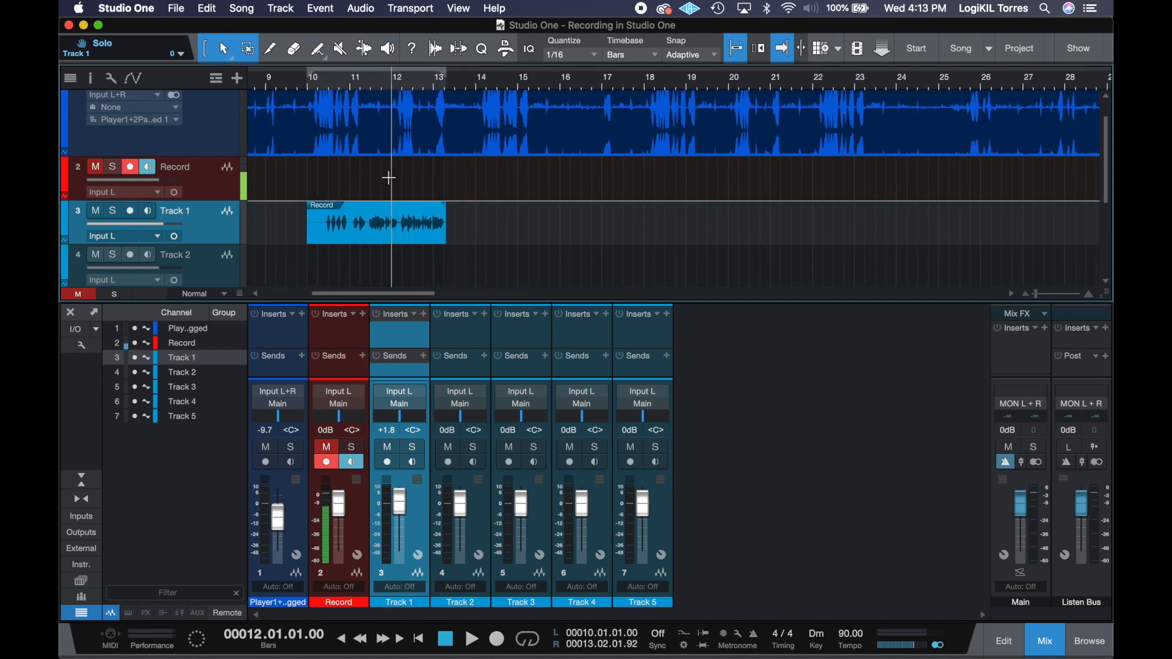
pyautogui.click(498, 638)
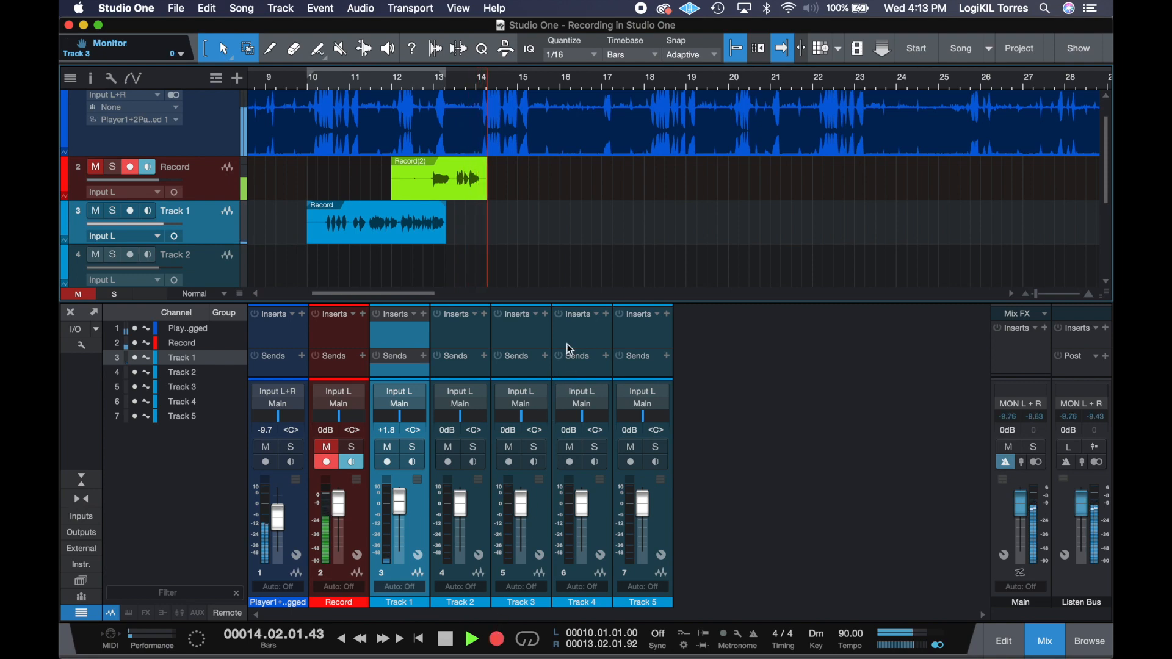
pyautogui.scroll(-4, 517, 211)
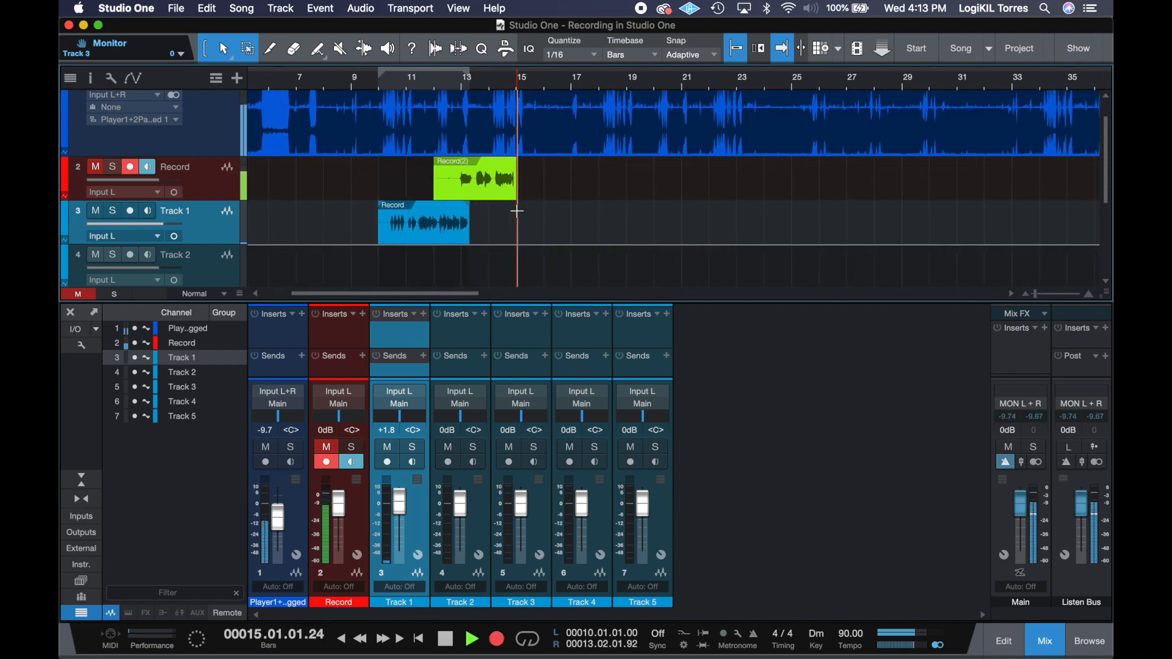
pyautogui.scroll(2, 517, 210)
pyautogui.scroll(1, 518, 211)
pyautogui.press('space')
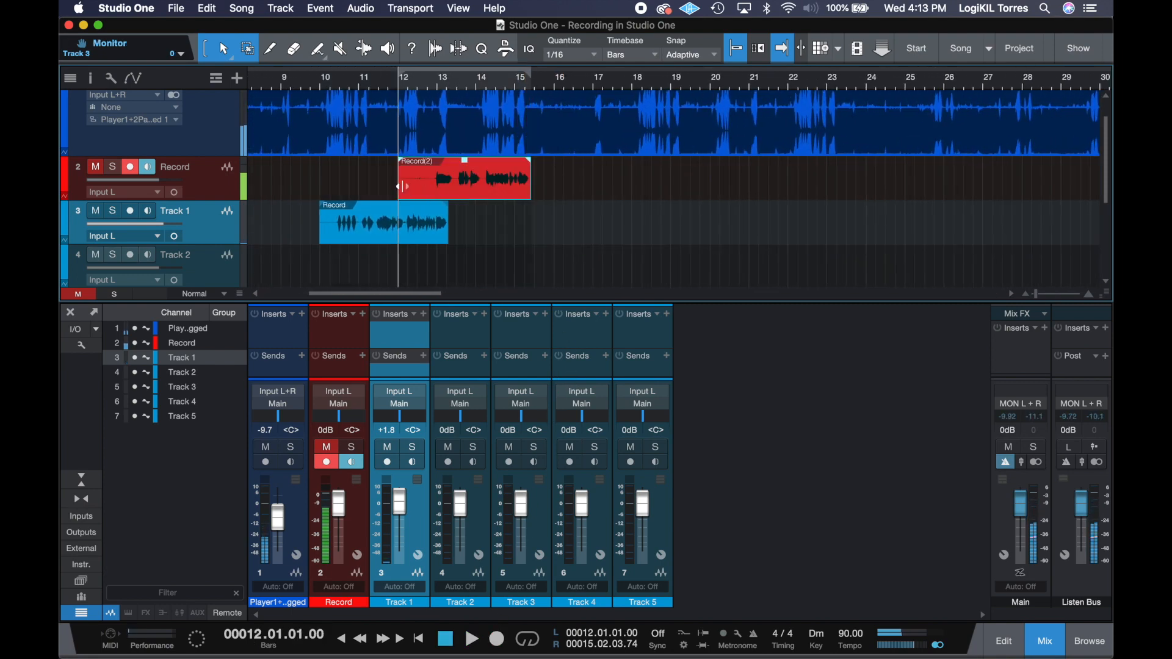
# - Trim the start of the new take to bar 12.4 and move it from the Record track to Track 2
pyautogui.click(428, 187)
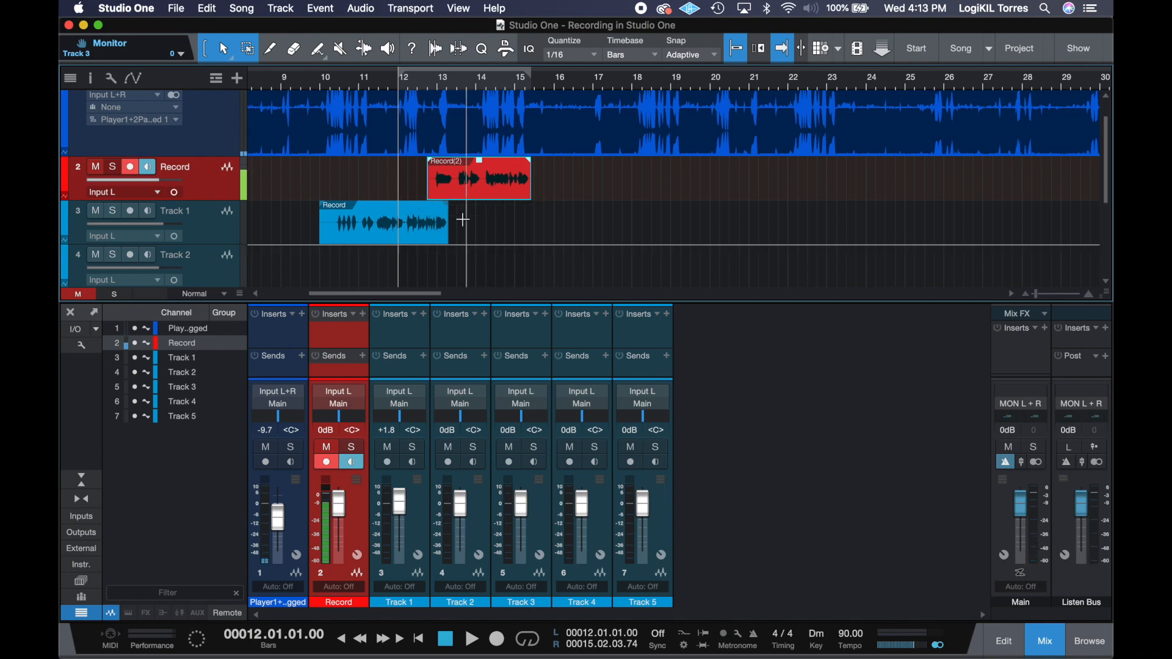
pyautogui.scroll(-1, 465, 234)
pyautogui.moveTo(463, 178); pyautogui.dragTo(461, 261)
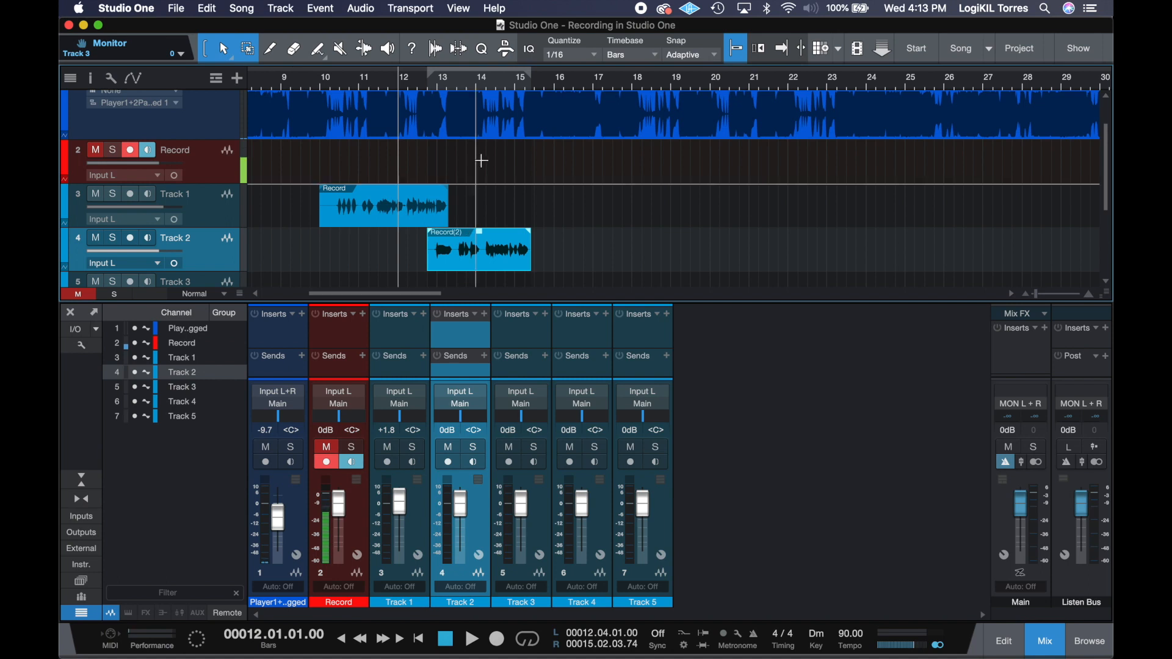
# - Record another vocal take on the Record track from about bar 14.2 to about bar 16
pyautogui.press('space')
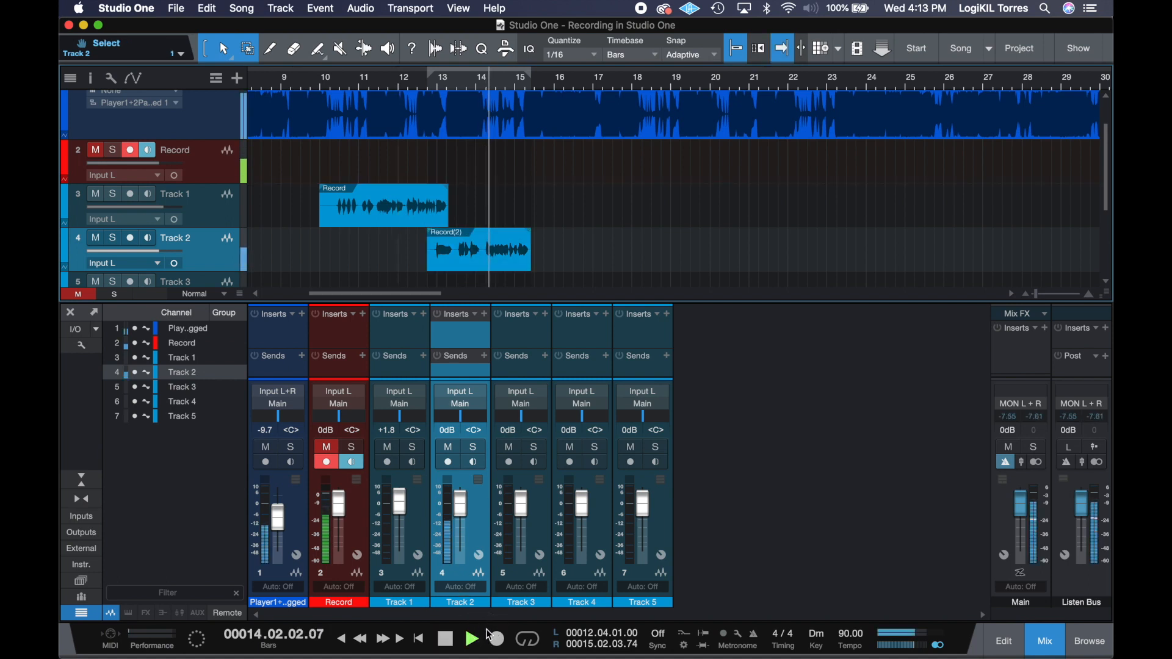
pyautogui.click(494, 637)
pyautogui.press('space')
pyautogui.click(495, 639)
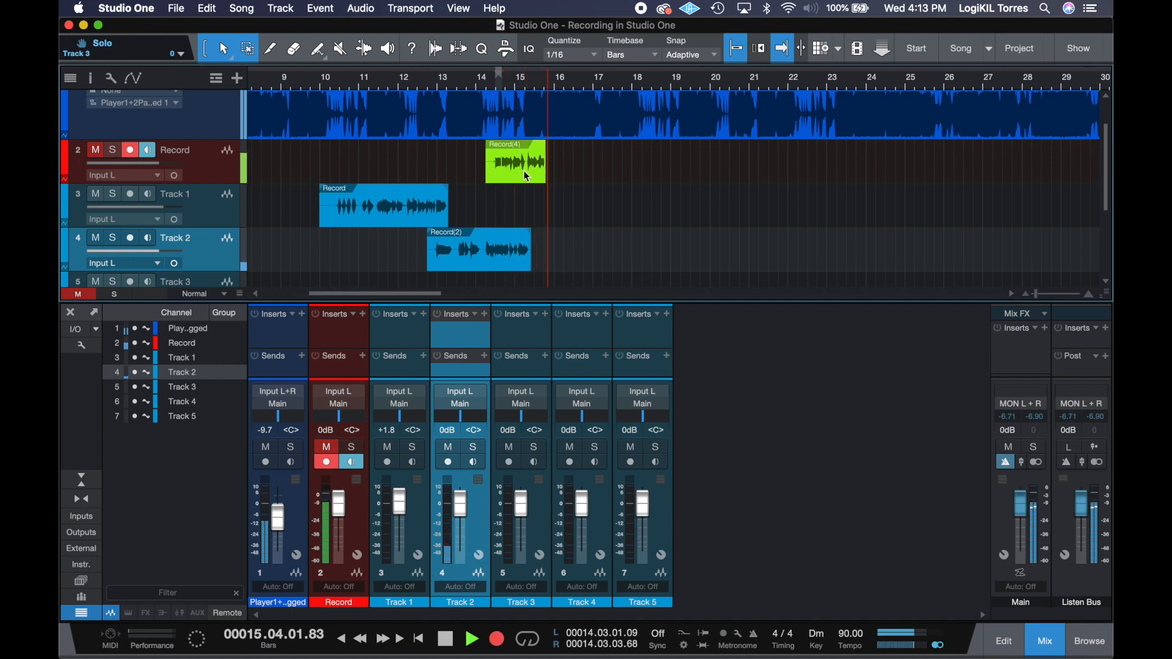
pyautogui.press('space')
# - Move the latest take to Track 1 at bar 14.2 and play the overlapping clips from bar 12.4
pyautogui.click(524, 176)
pyautogui.moveTo(525, 177); pyautogui.dragTo(524, 221)
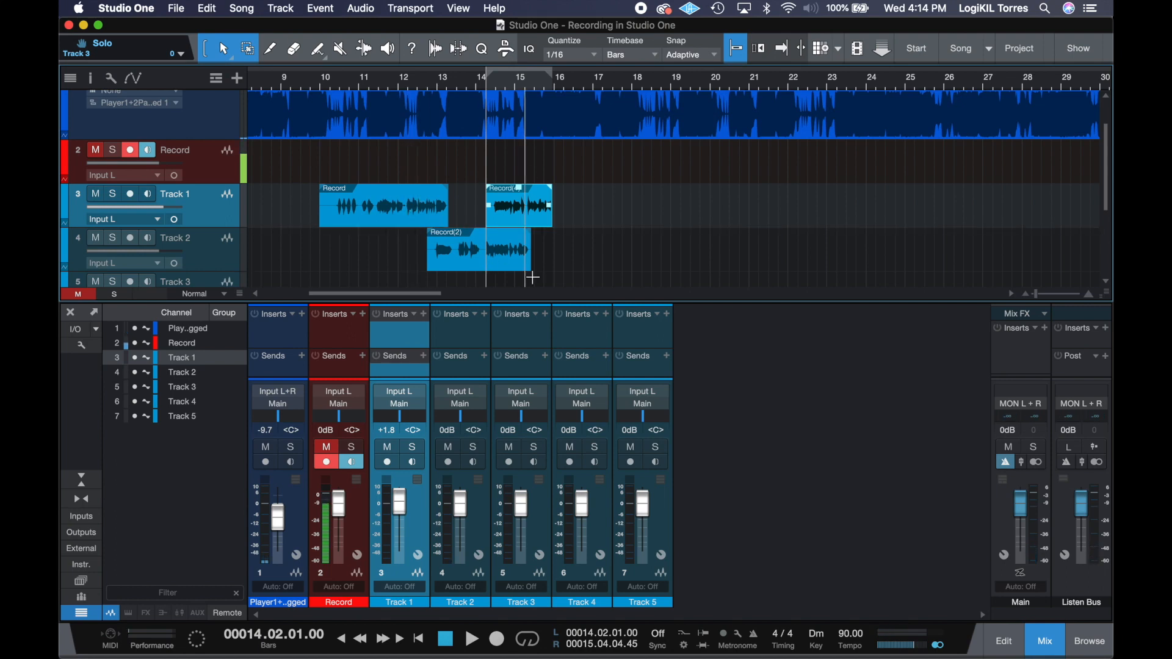
pyautogui.scroll(-2, 545, 272)
pyautogui.scroll(-1, 546, 271)
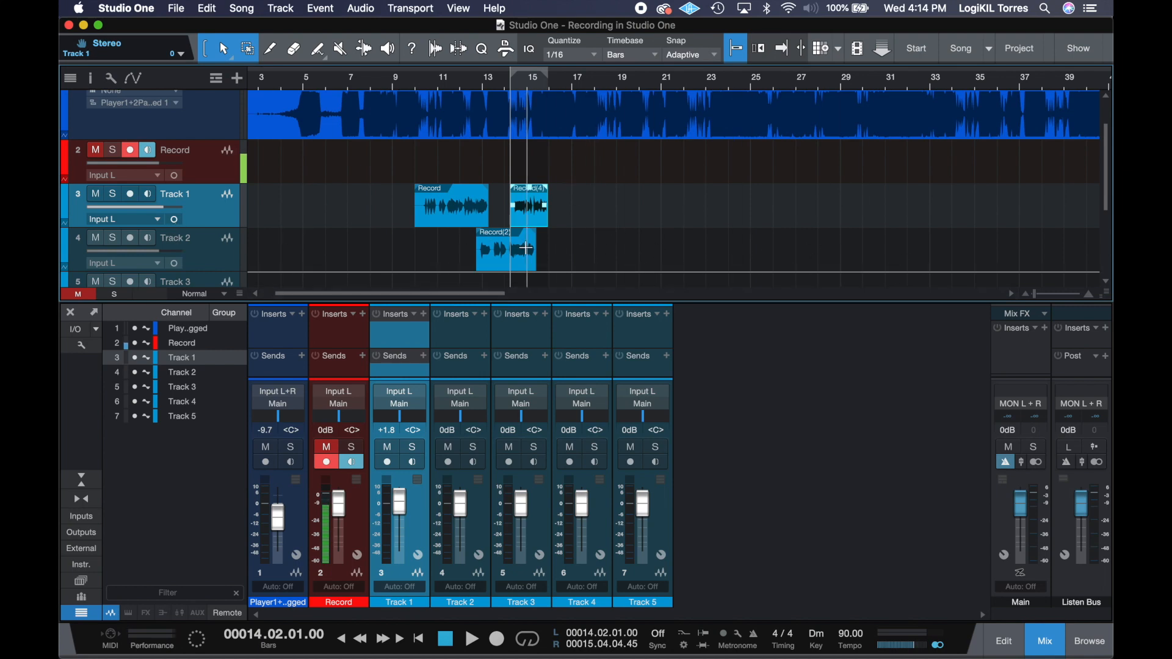
pyautogui.press('space')
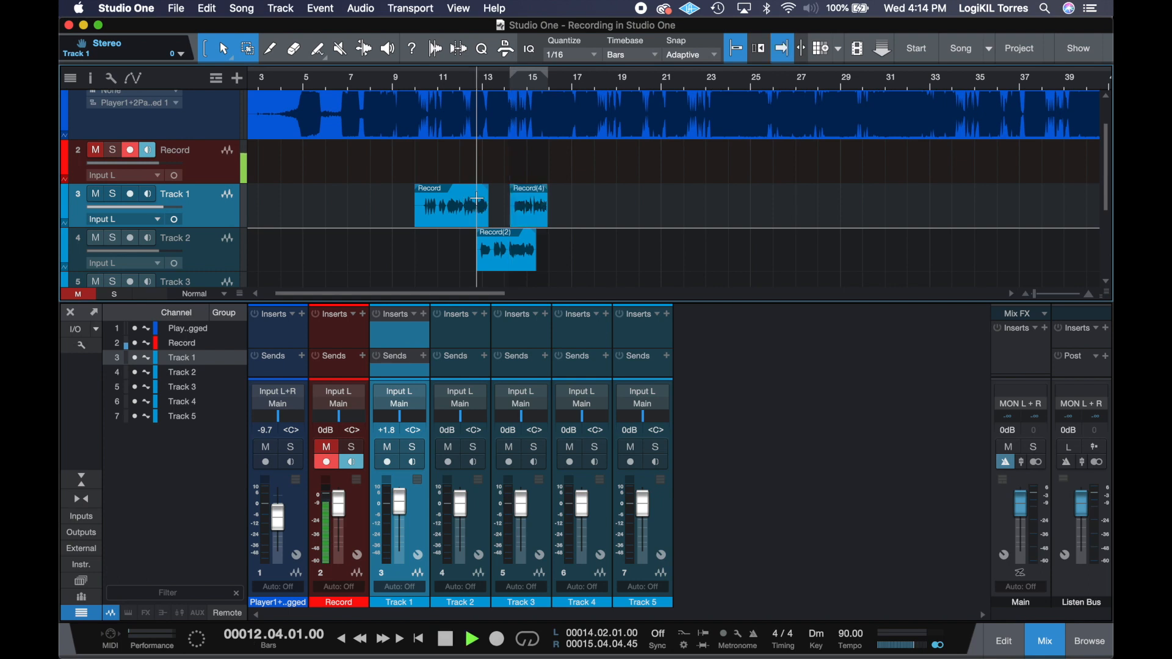
pyautogui.press('space')
# - Trim the start of the Track 2 clip to about bar 13.2 and the second Track 1 clip to bar 15.2
pyautogui.press('e')
pyautogui.press('e')
pyautogui.press('e')
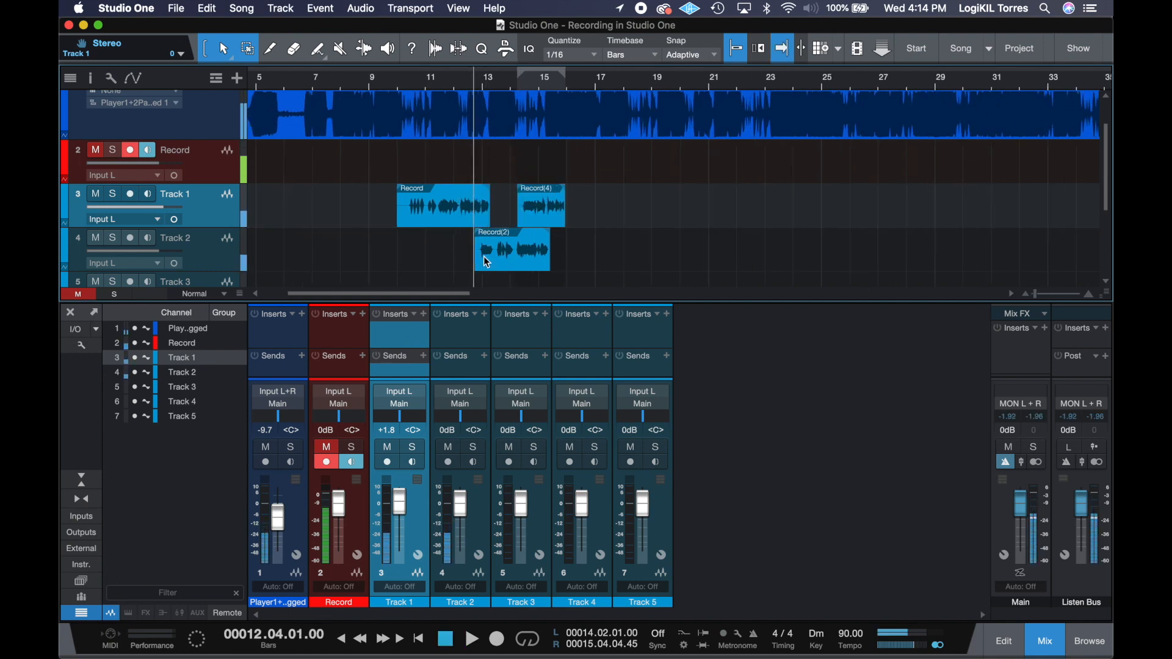
pyautogui.press('e')
pyautogui.press('e')
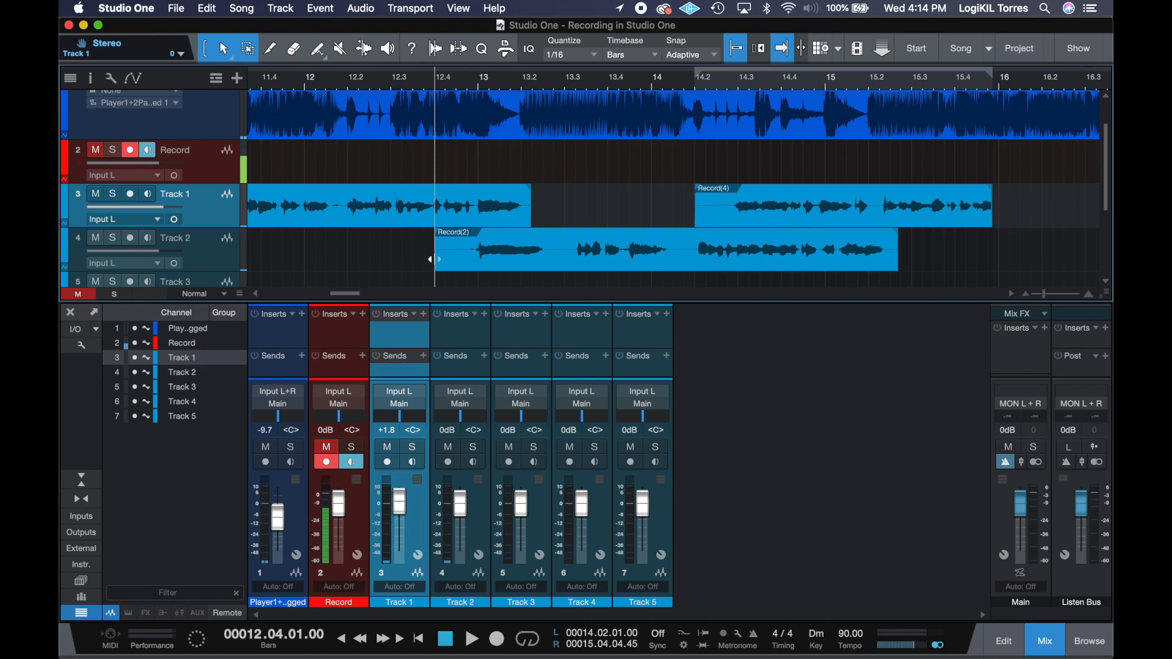
pyautogui.moveTo(431, 260); pyautogui.dragTo(541, 267)
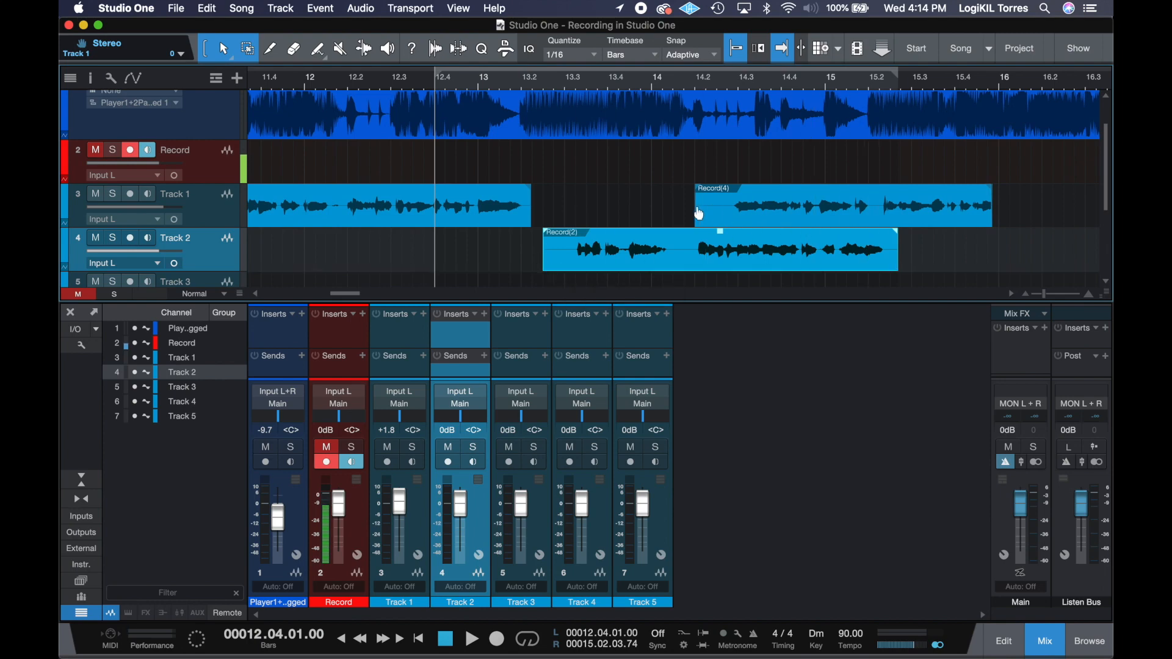
pyautogui.moveTo(694, 217); pyautogui.dragTo(870, 224)
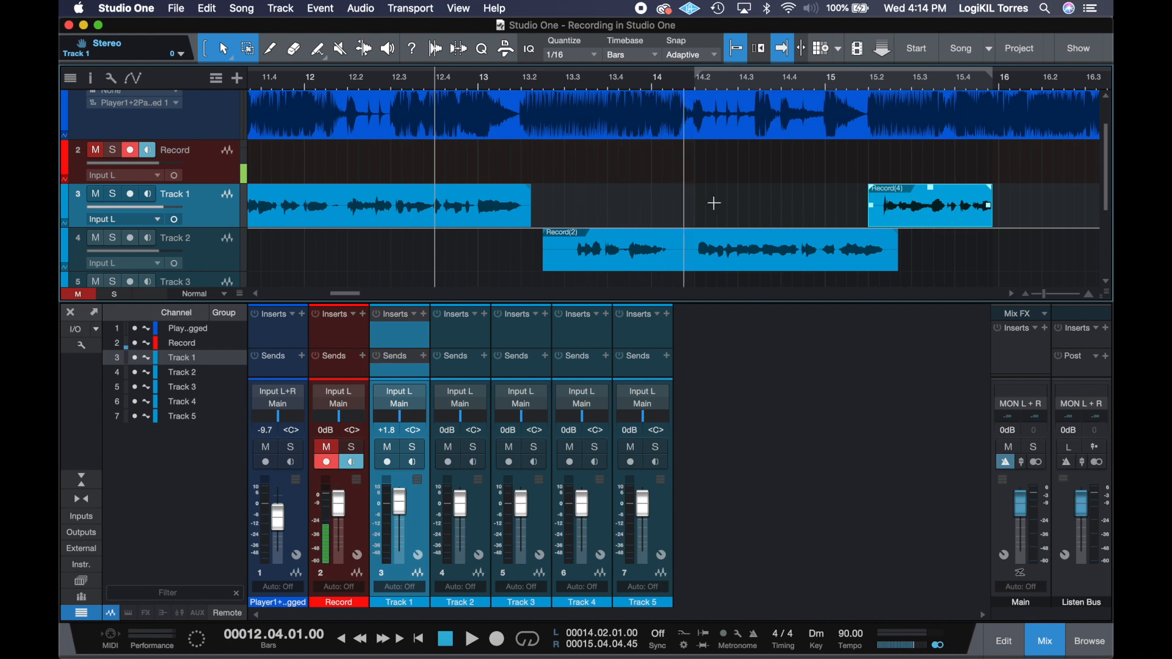
# - Play back the trimmed Track 1 and Track 2 clips from bar 12.4
pyautogui.scroll(-5, 815, 235)
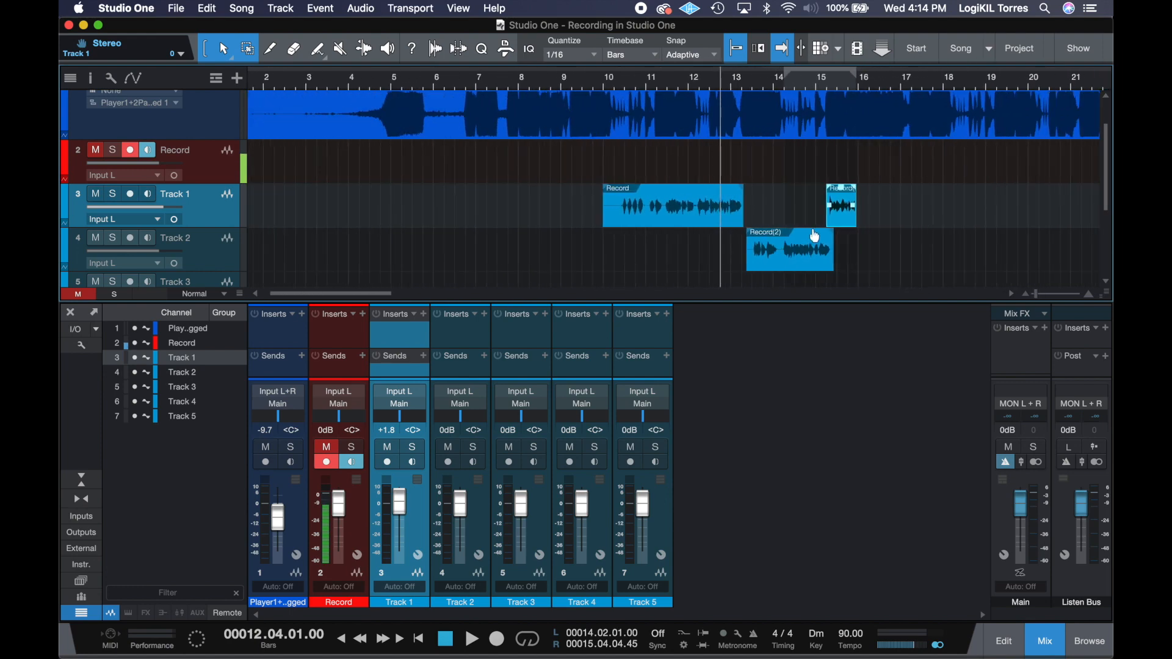
pyautogui.hscroll(3, 815, 235)
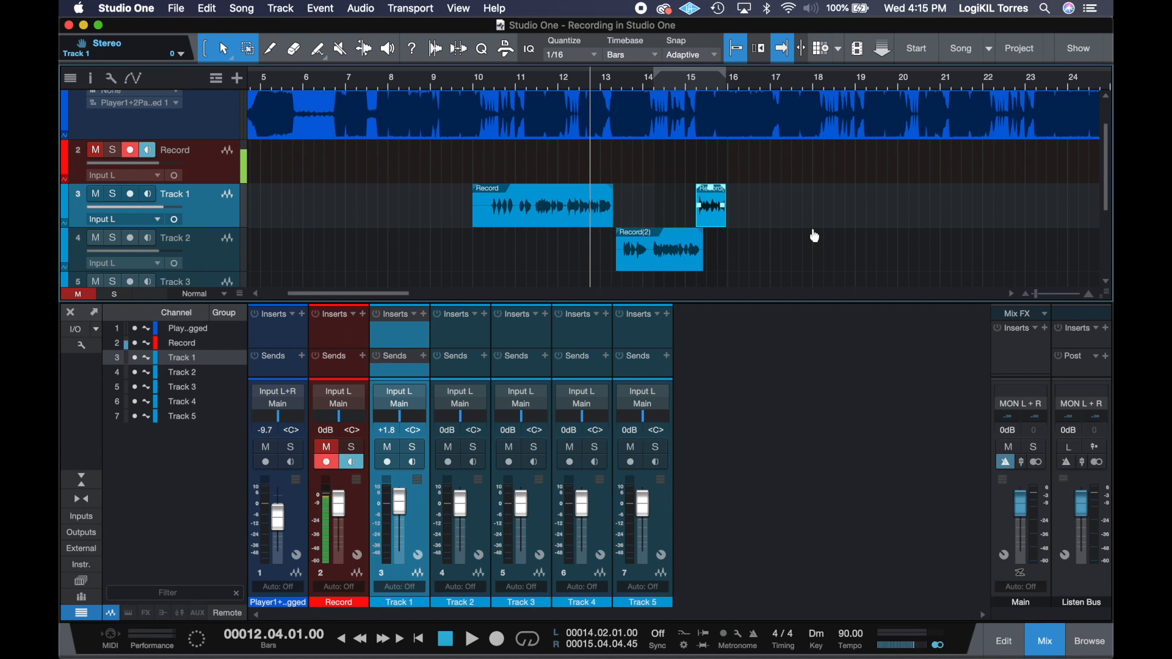
pyautogui.press('space')
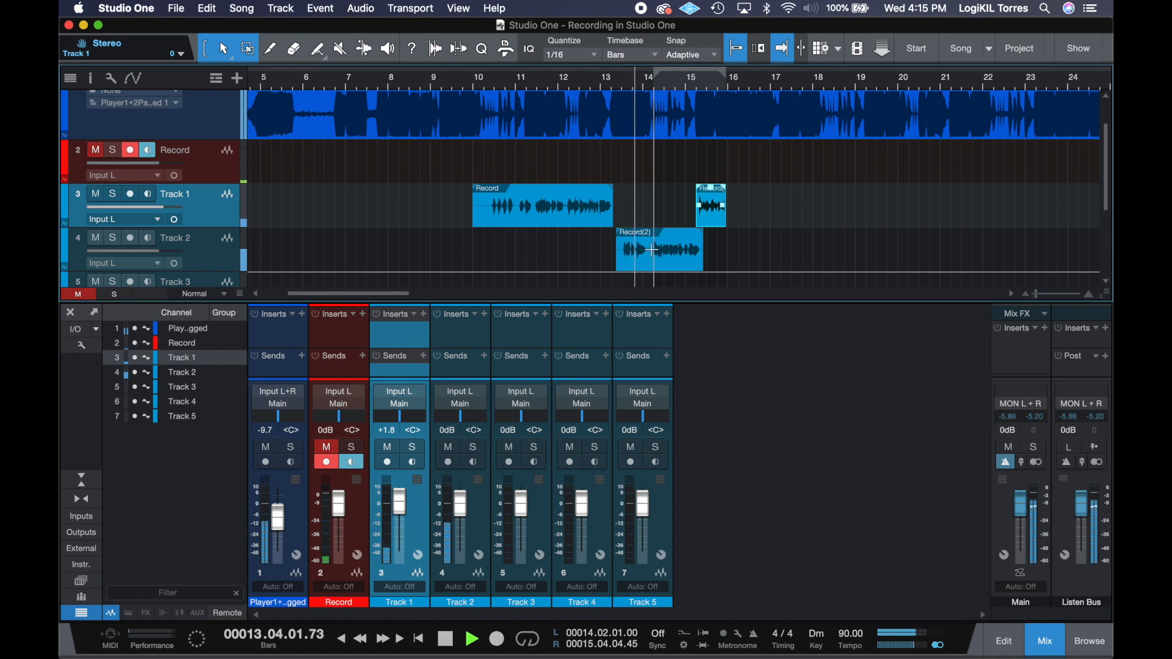
pyautogui.press('space')
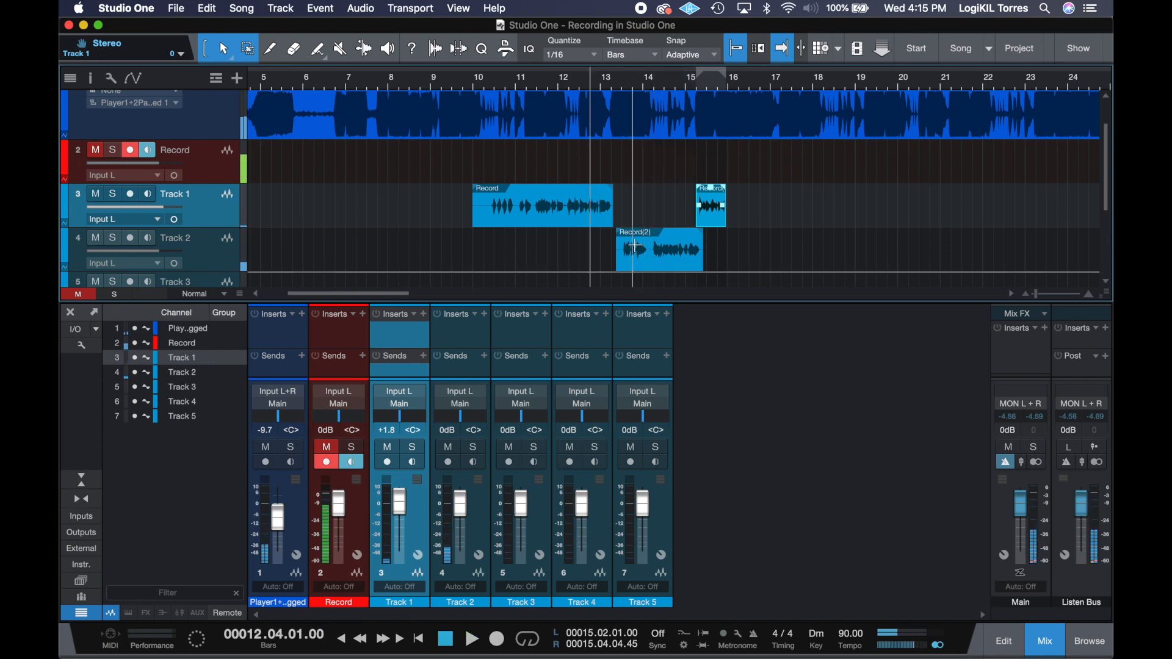
# - Record a backing vocal take on the Record track from bar 9.4 to about bar 13.2
pyautogui.scroll(-2, 545, 208)
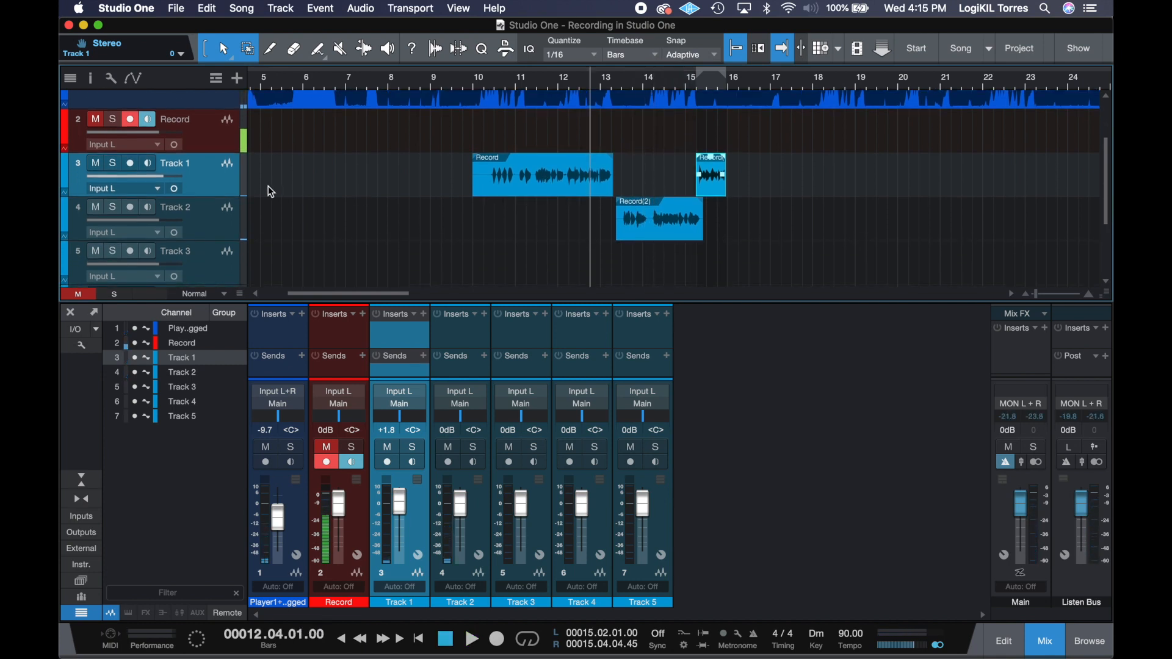
pyautogui.click(197, 255)
pyautogui.scroll(1, 490, 236)
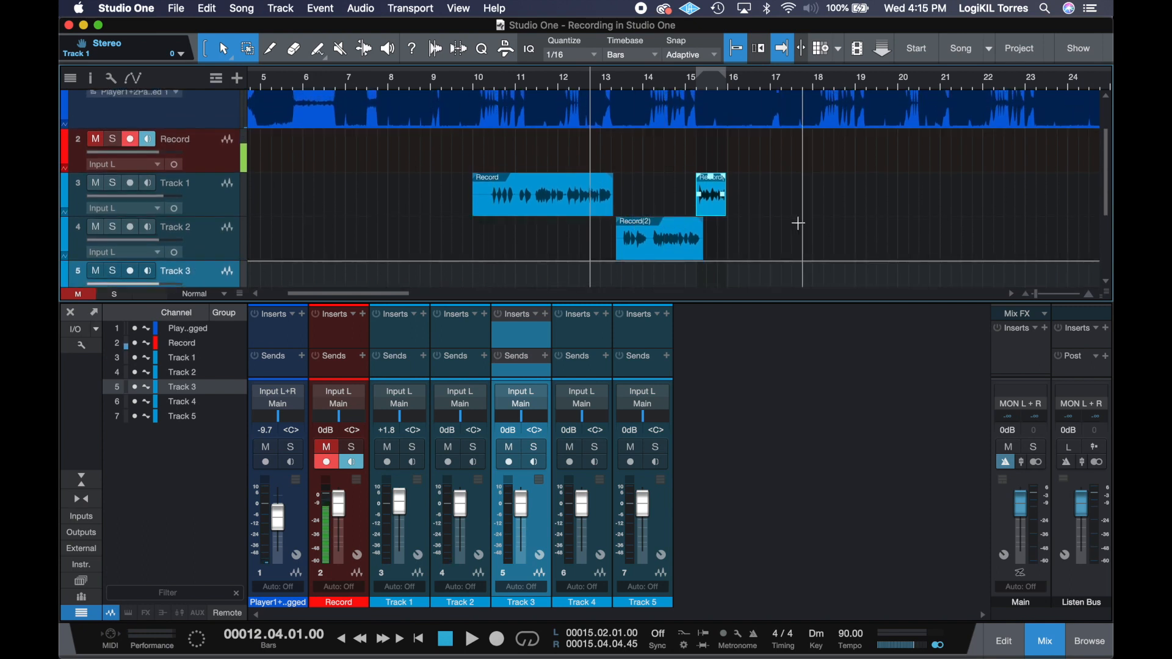
pyautogui.click(463, 82)
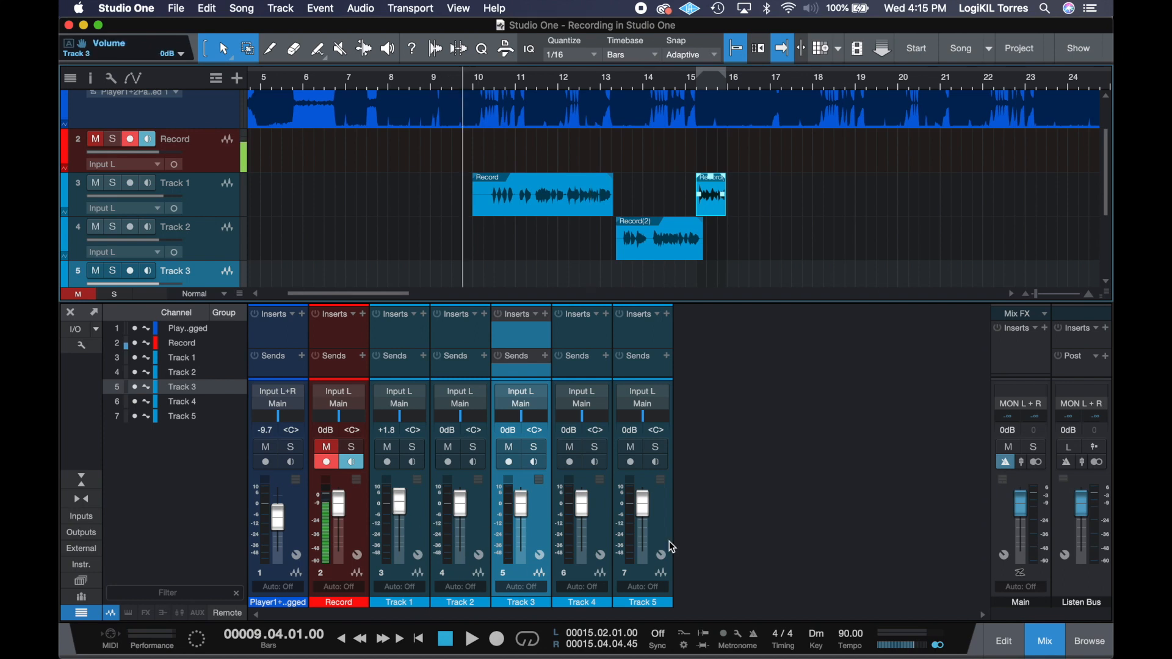
pyautogui.click(495, 643)
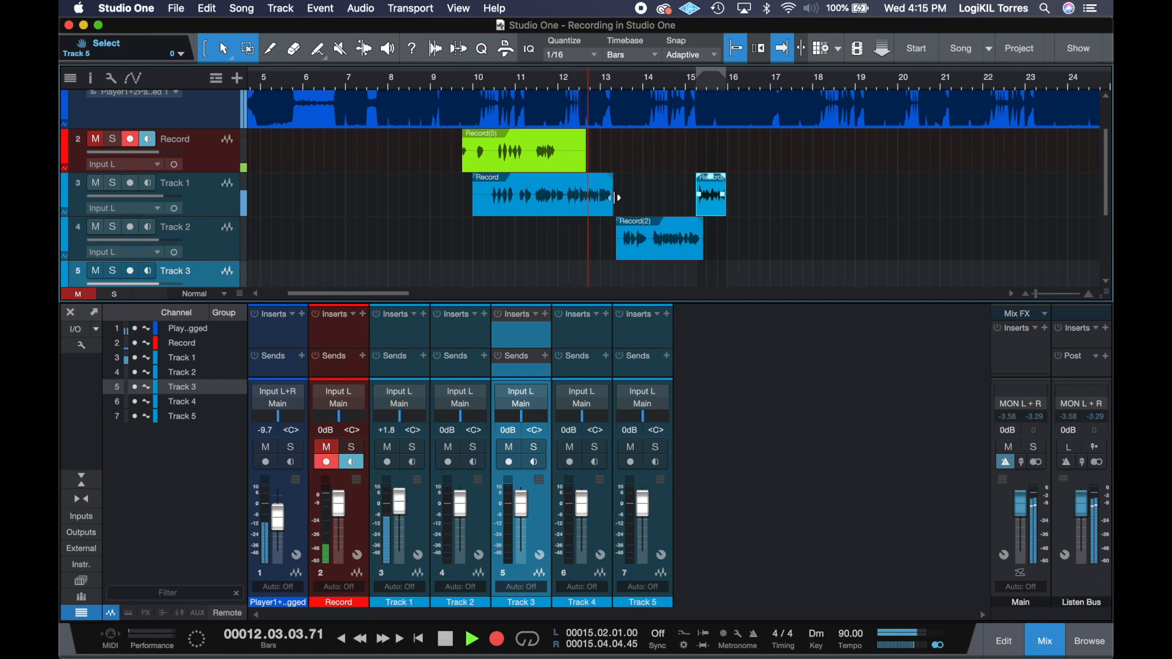
pyautogui.press('space')
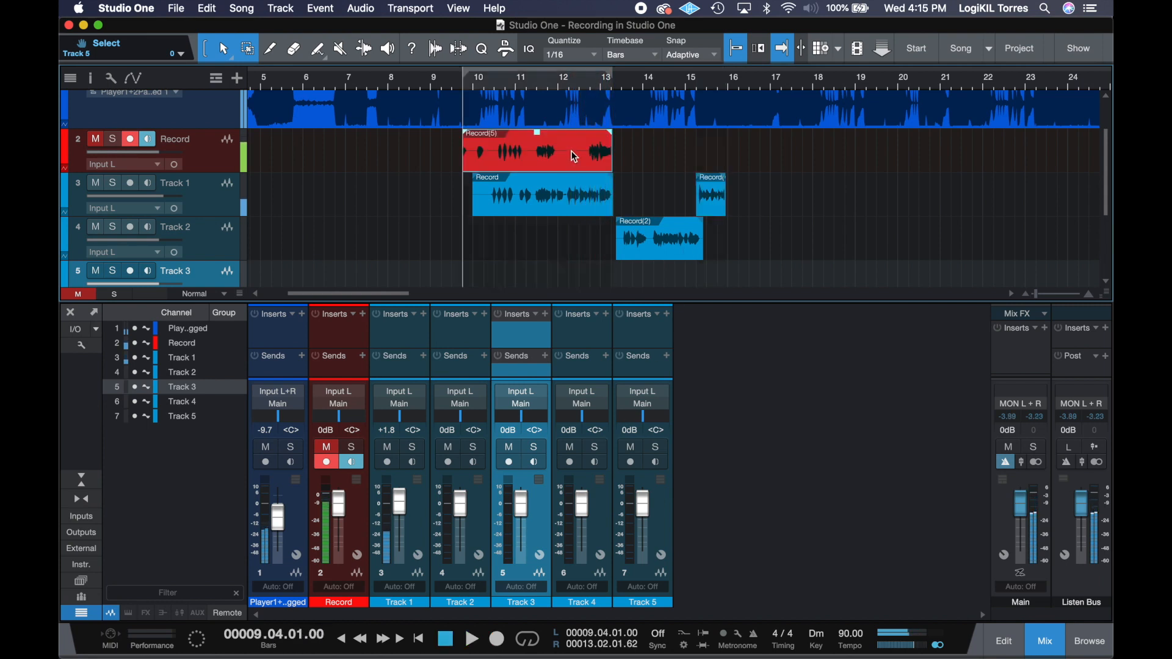
# - Move the backing take from the Record track to Track 3 and trim its start to bar 12.3
pyautogui.click(572, 151)
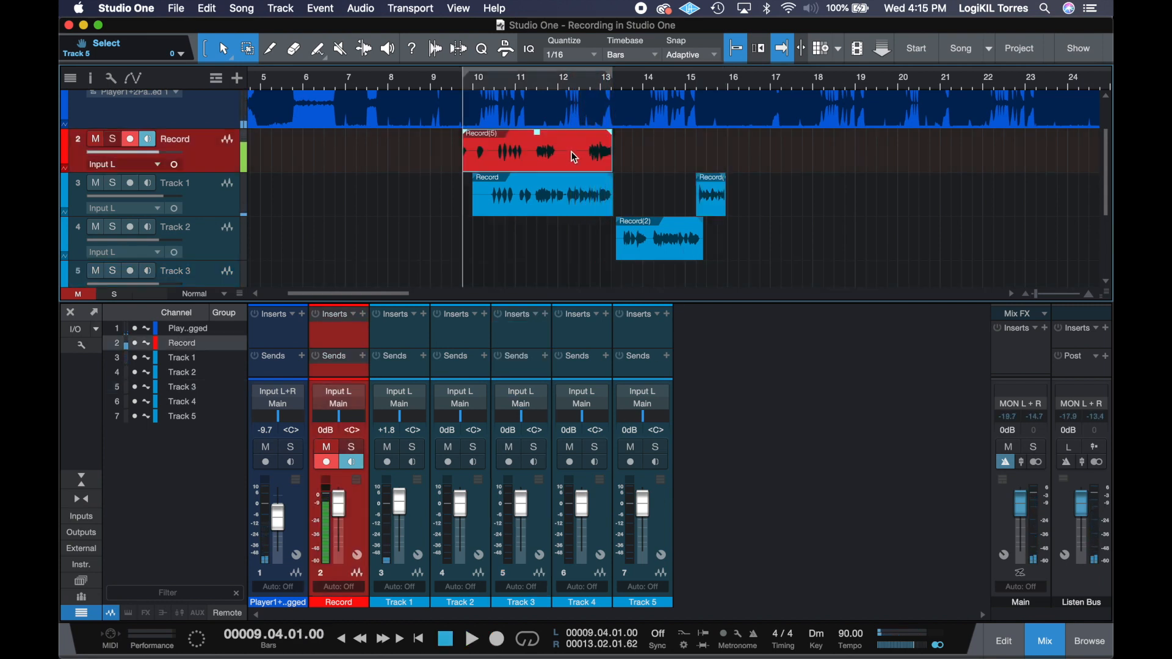
pyautogui.scroll(-3, 572, 153)
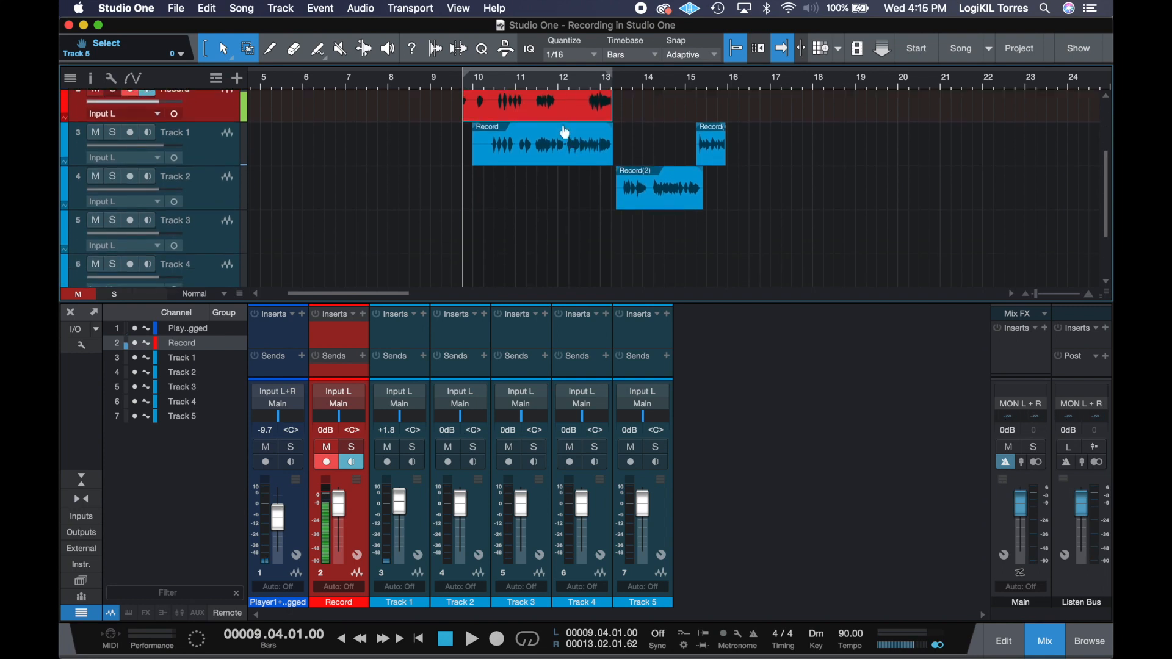
pyautogui.moveTo(556, 104); pyautogui.dragTo(557, 231)
pyautogui.scroll(1, 622, 259)
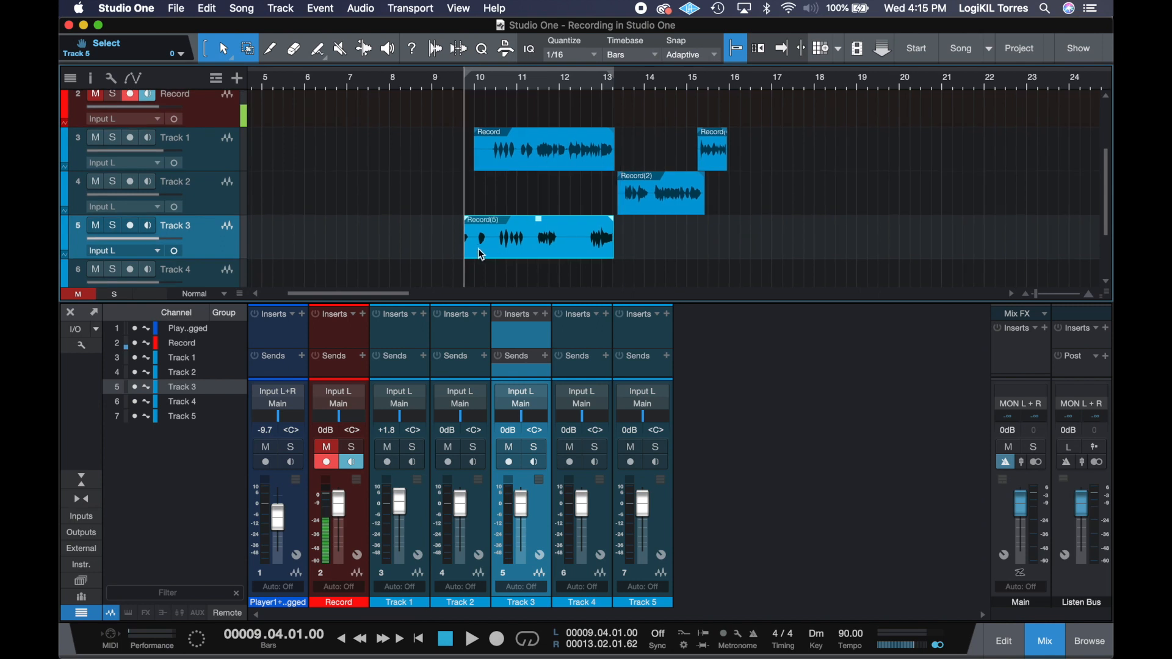
pyautogui.moveTo(466, 248); pyautogui.dragTo(586, 251)
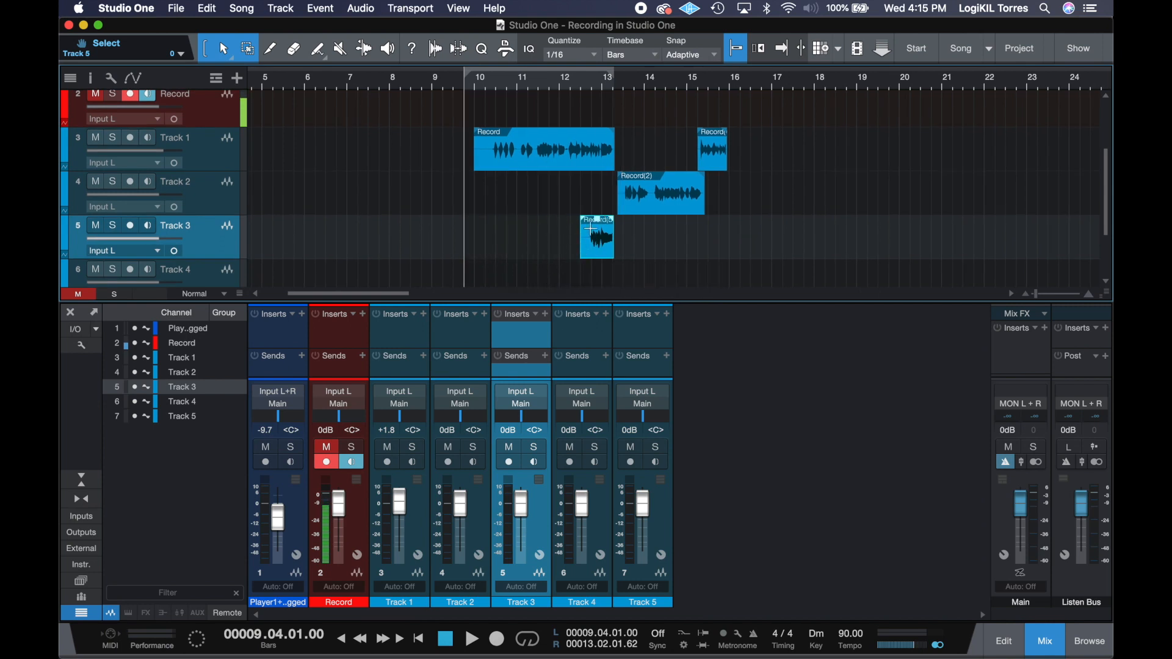
# - Play the song from bar 12.4 to check the Track 3 clip and lower Track 3's volume to -4.4 dB
pyautogui.click(591, 195)
pyautogui.press('space')
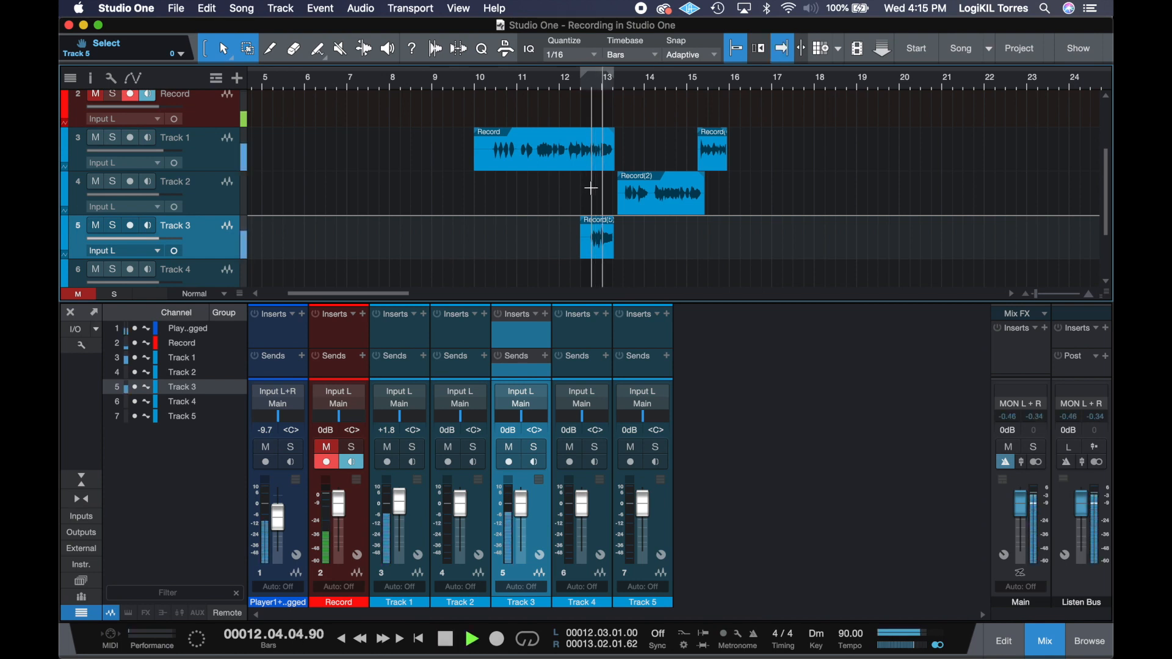
pyautogui.press('space')
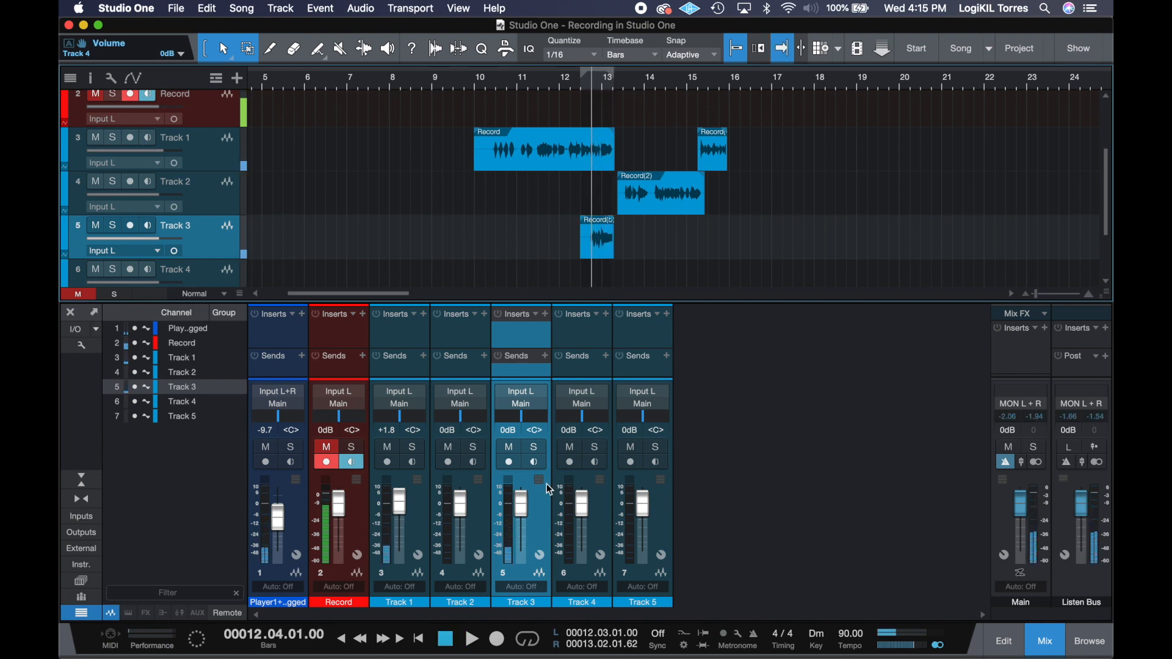
pyautogui.moveTo(527, 498)
pyautogui.mouseDown()
pyautogui.moveTo(522, 519)
pyautogui.moveTo(522, 489)
pyautogui.moveTo(521, 506)
pyautogui.mouseUp()
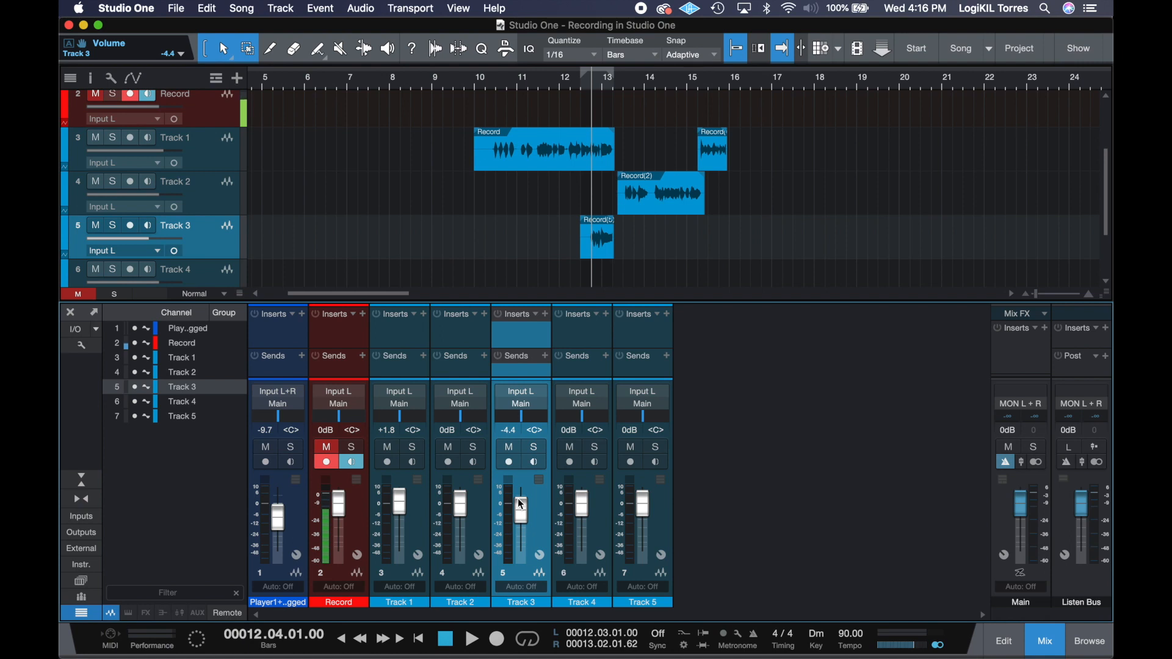
pyautogui.scroll(2, 204, 154)
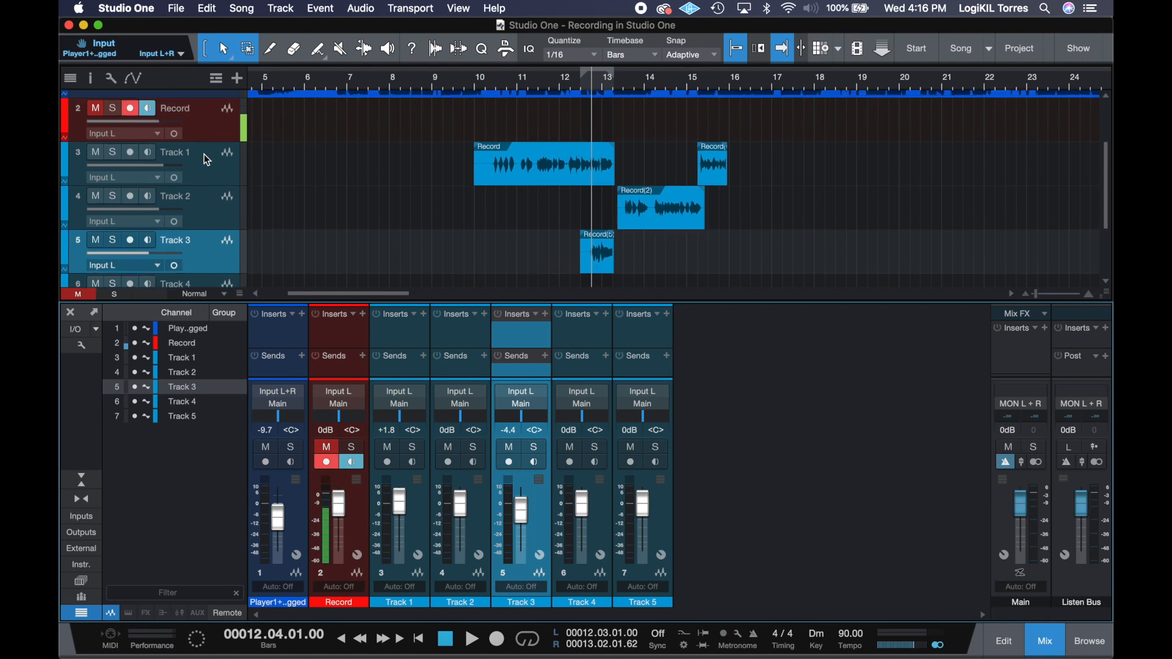
pyautogui.scroll(4, 204, 154)
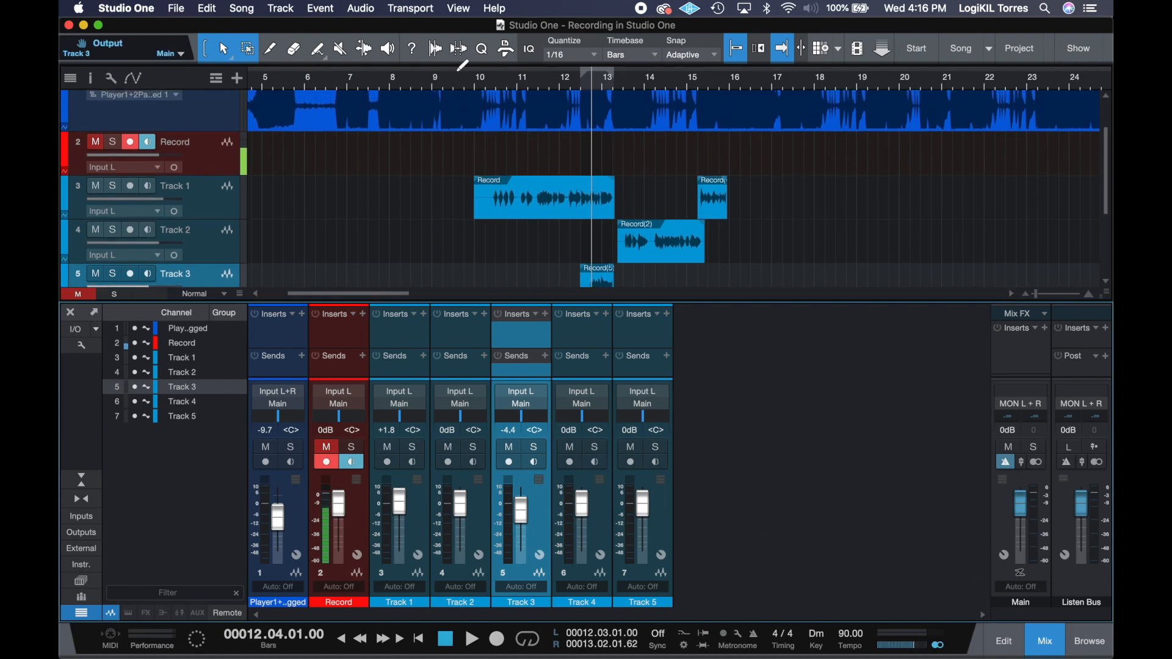
# - Move the playback cursor to bar 9.4 and select the beat track
pyautogui.click(437, 85)
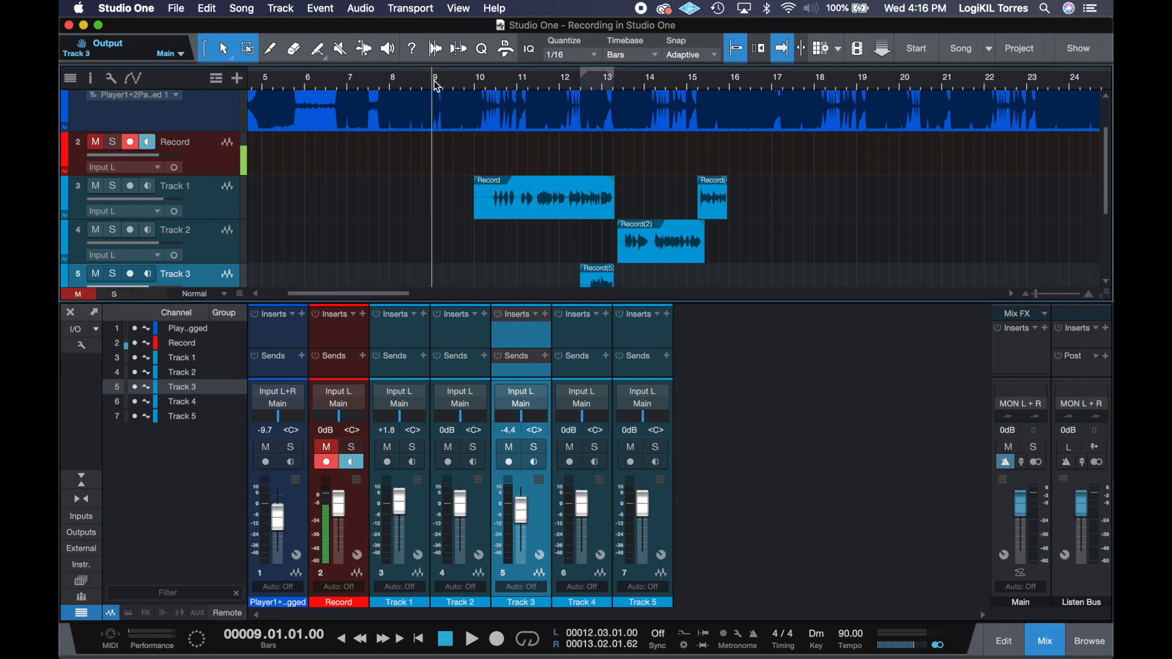
pyautogui.scroll(3, 459, 117)
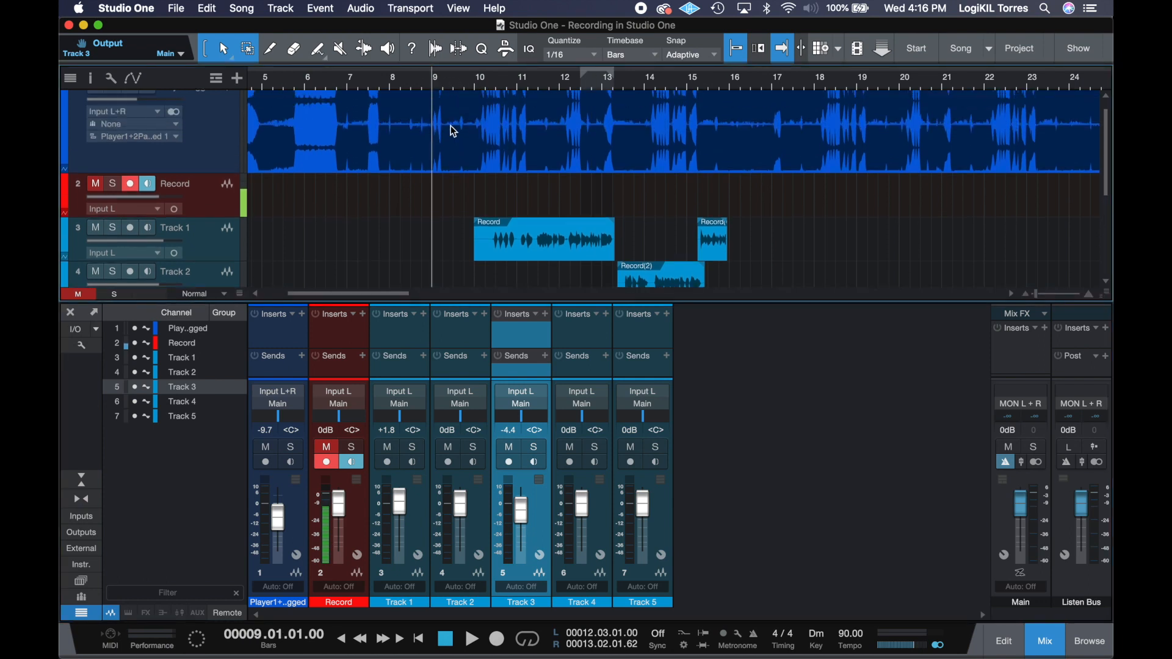
pyautogui.click(462, 112)
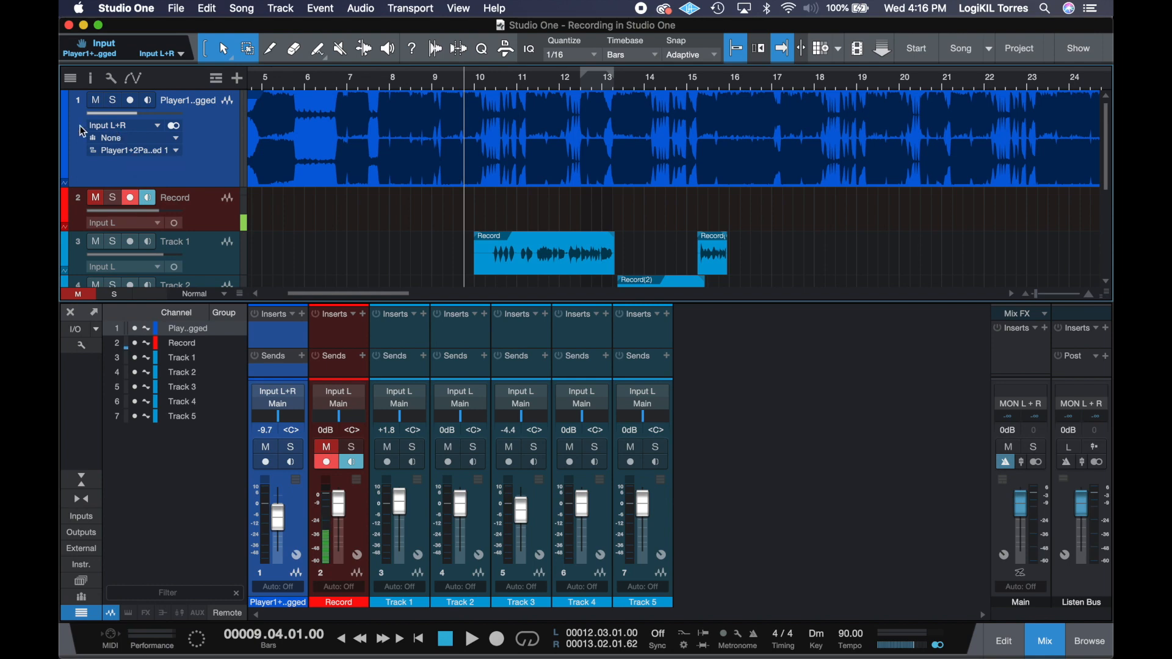
# - Turn off the arrangement option "Locate when clicked in empty space"
pyautogui.click(111, 81)
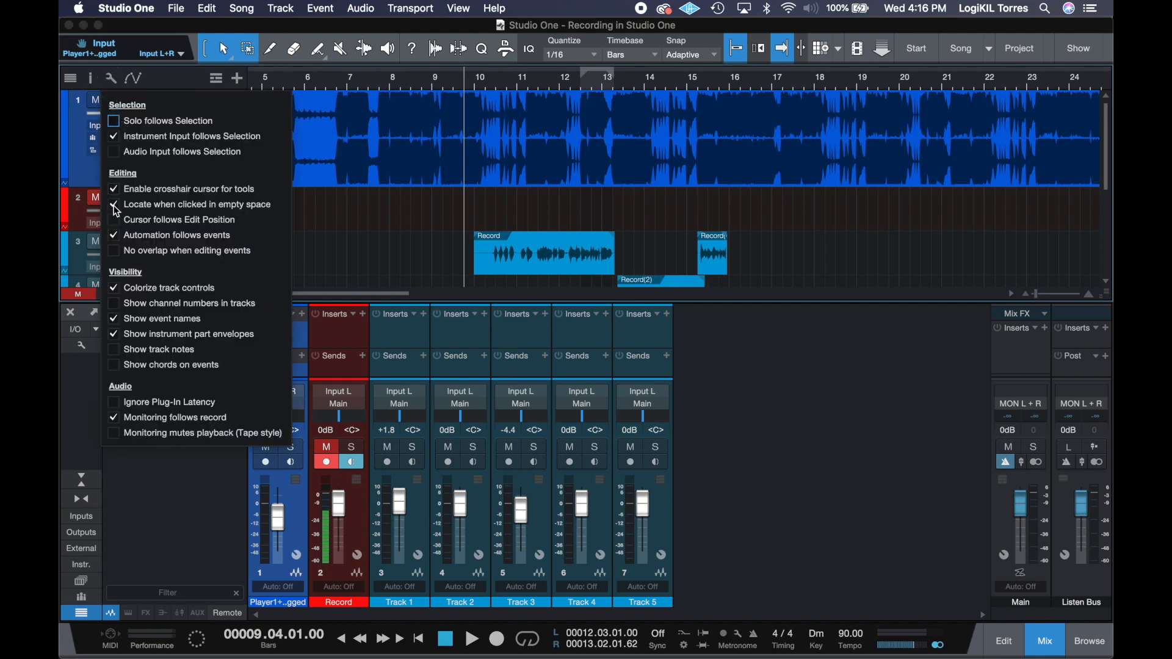
pyautogui.click(111, 79)
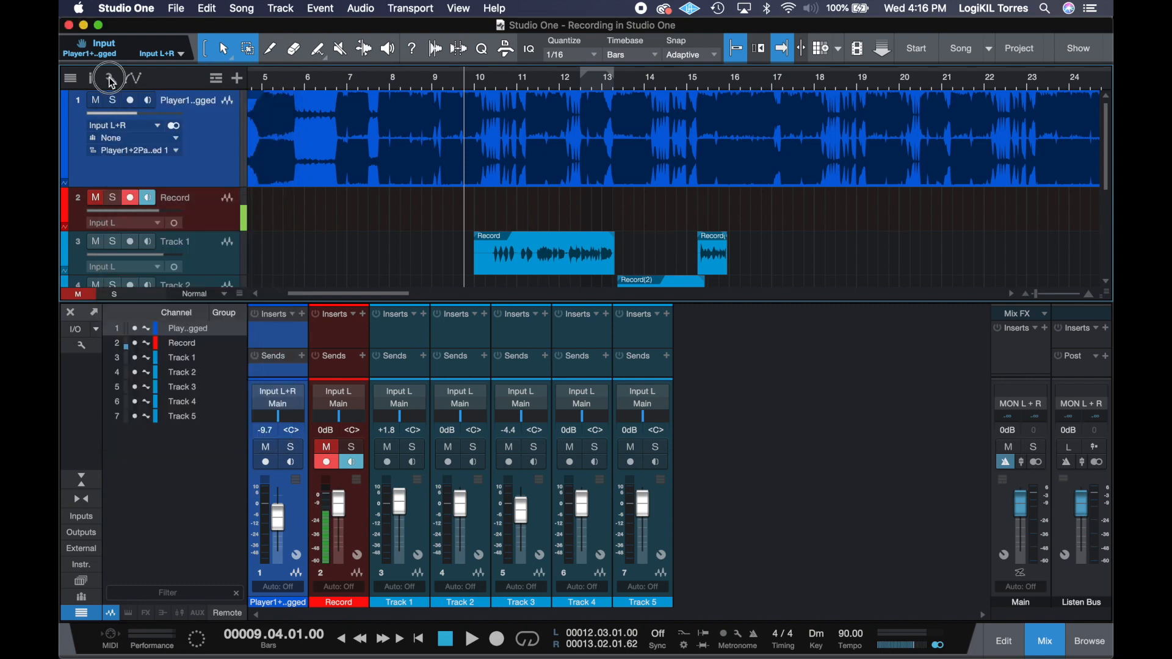
pyautogui.click(111, 79)
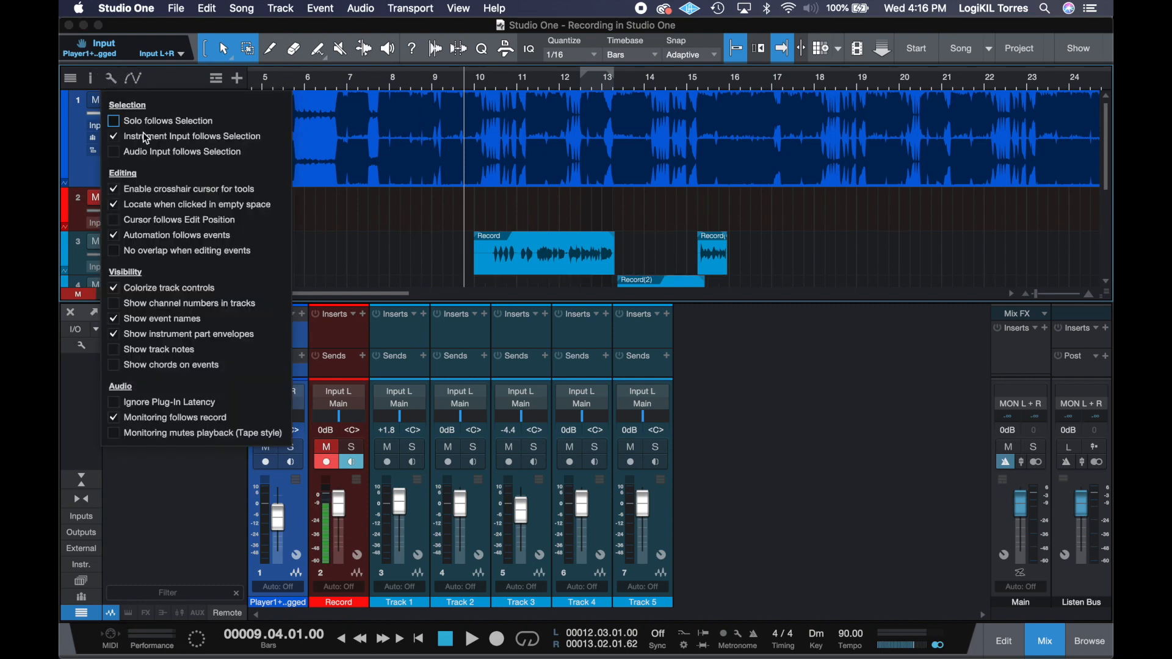
pyautogui.click(133, 202)
# - Create an empty one-bar clip at bar 9 on the Record track, undo it, and play briefly from bar 9.4
pyautogui.doubleClick(442, 205)
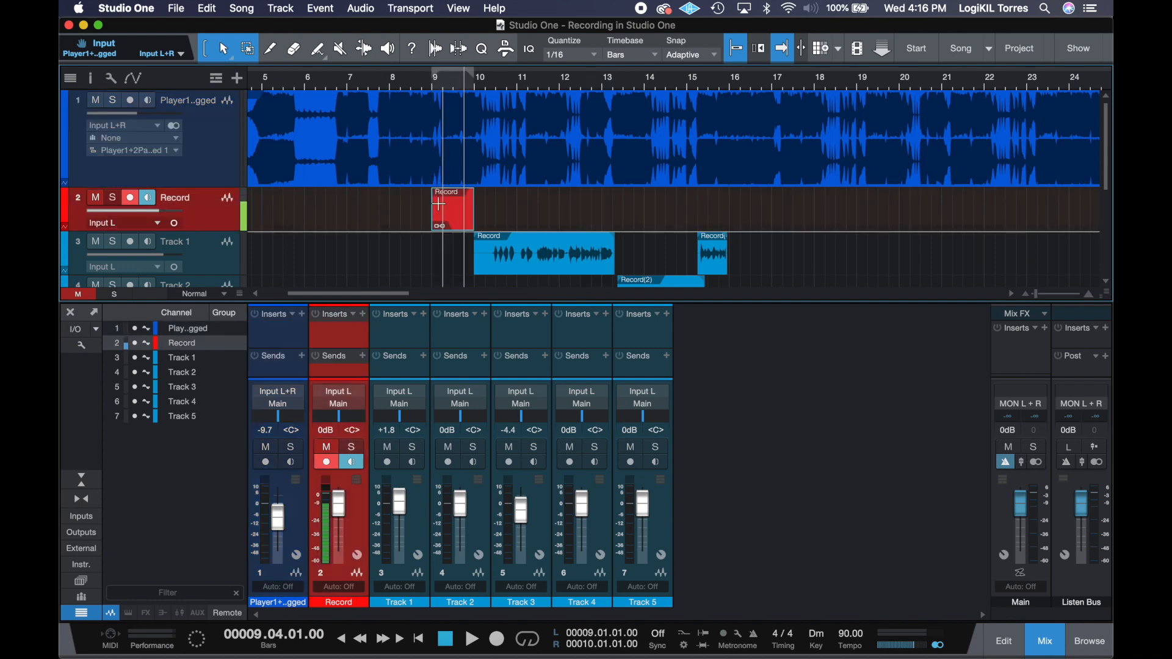
pyautogui.click(397, 204)
pyautogui.press('super+z')
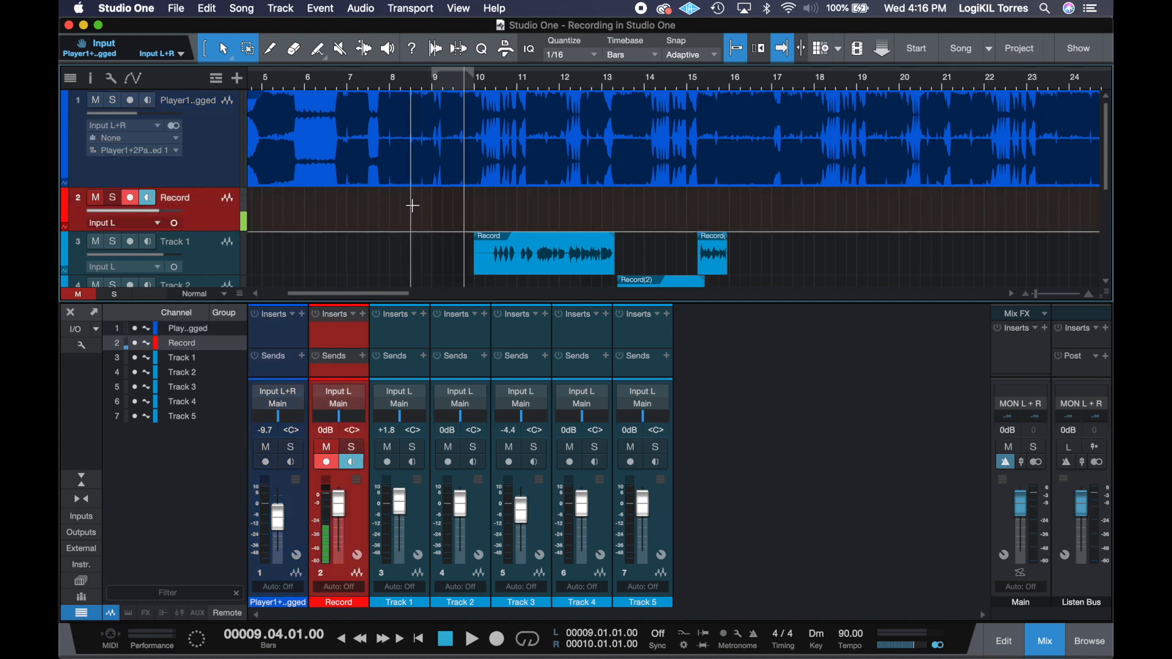
pyautogui.press('space')
pyautogui.press('space')
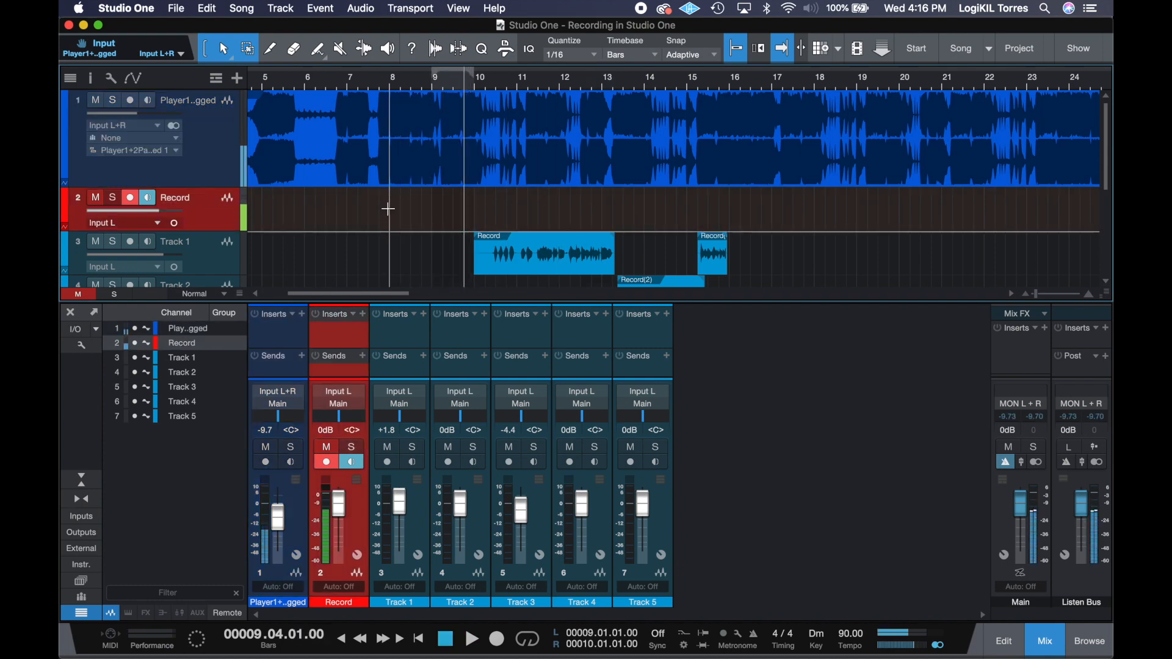
pyautogui.click(502, 243)
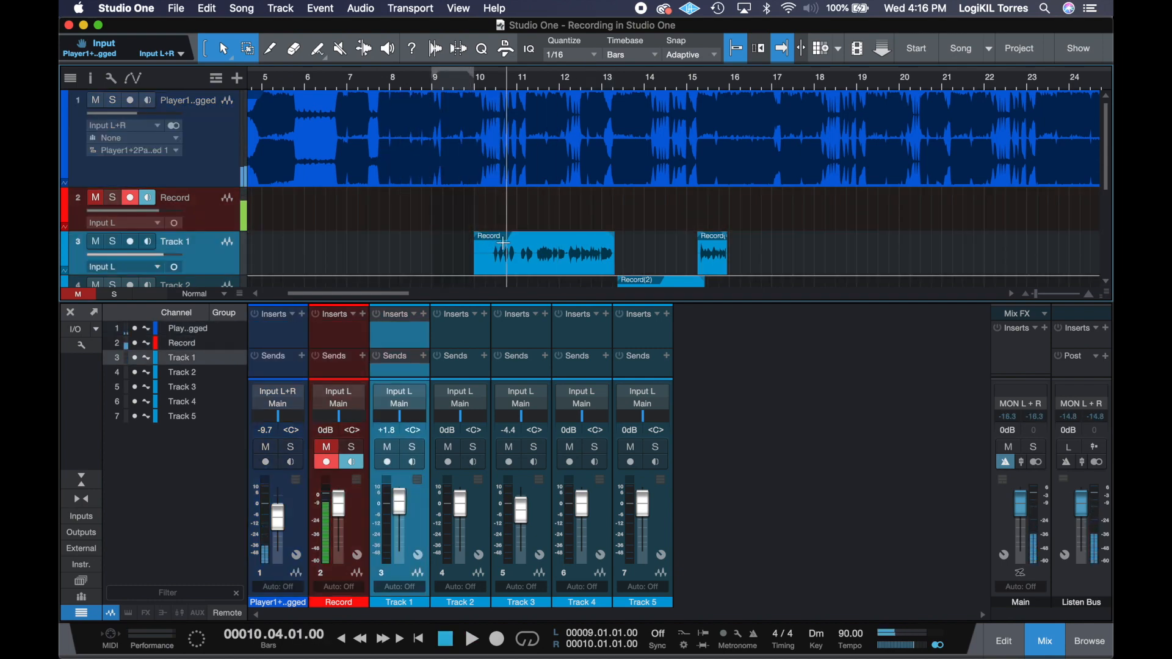
# - Turn "Locate when clicked in empty space" back on and relocate the playback cursor to bar 7.2 from an empty lane
pyautogui.click(111, 79)
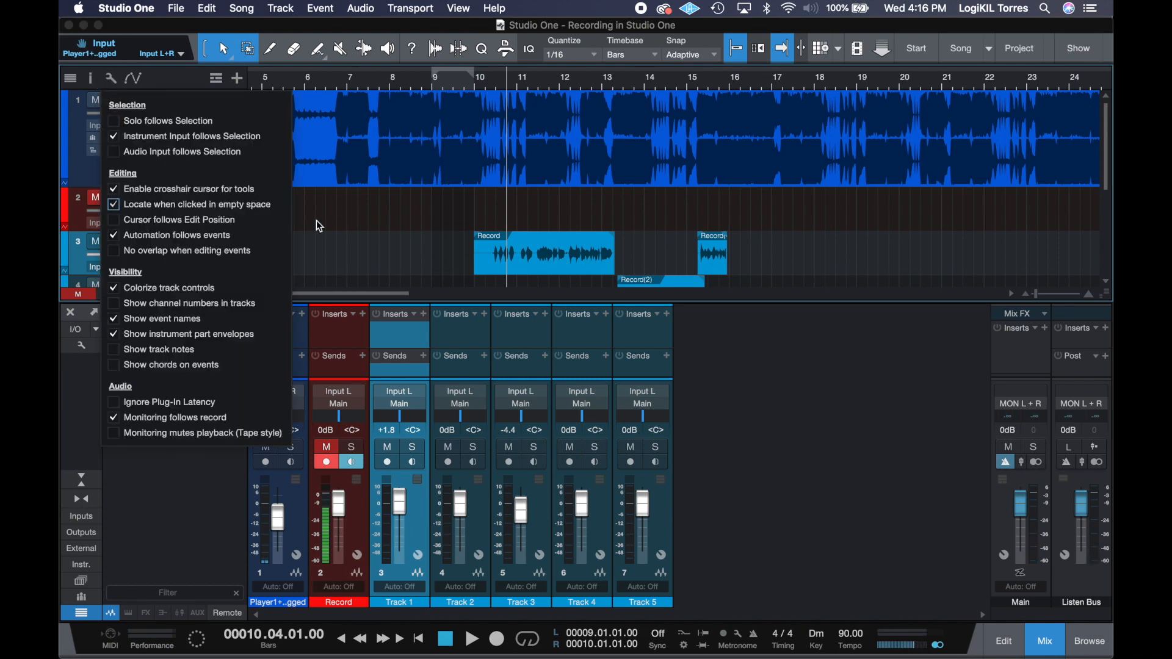
pyautogui.click(384, 230)
pyautogui.click(434, 208)
pyautogui.click(499, 208)
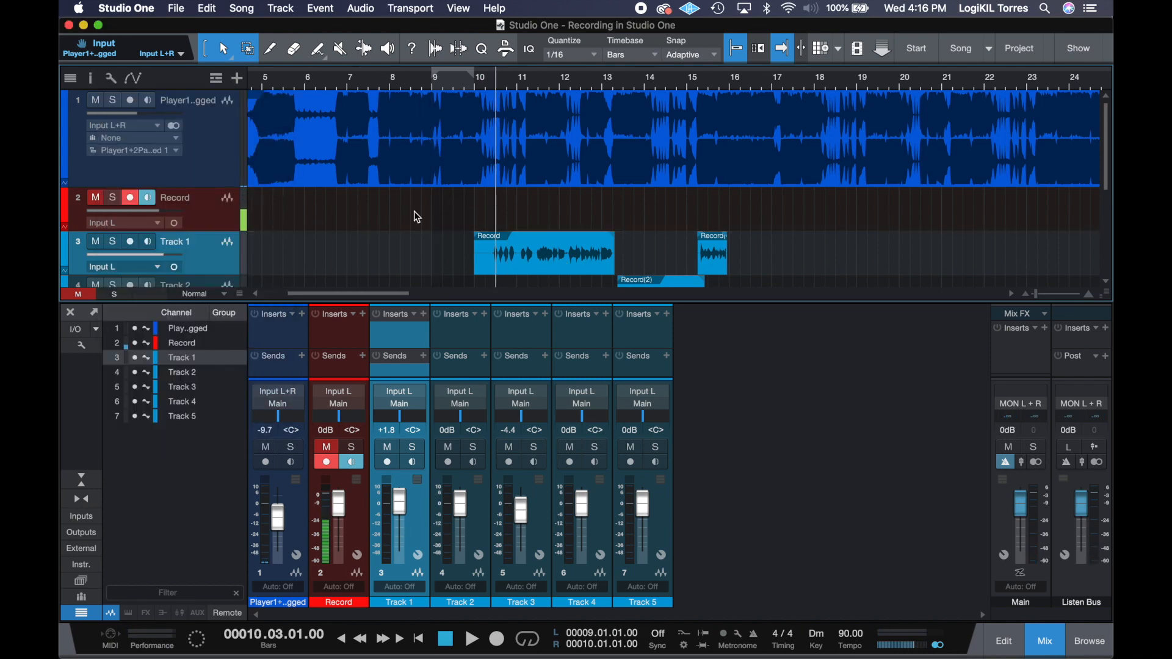
pyautogui.click(394, 217)
pyautogui.click(353, 210)
pyautogui.hscroll(-4, 383, 210)
pyautogui.press('w')
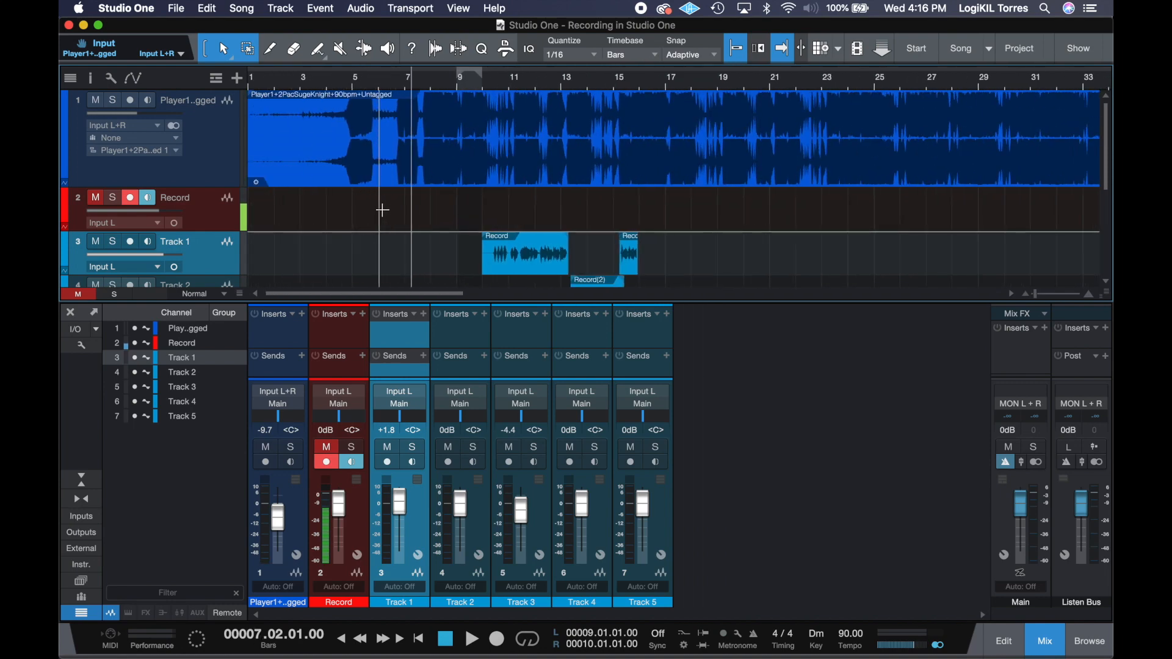
# - Locate the playback cursor at bar 3.4 from the empty Record lane and play the beat briefly
pyautogui.click(322, 206)
pyautogui.press('space')
pyautogui.press('space')
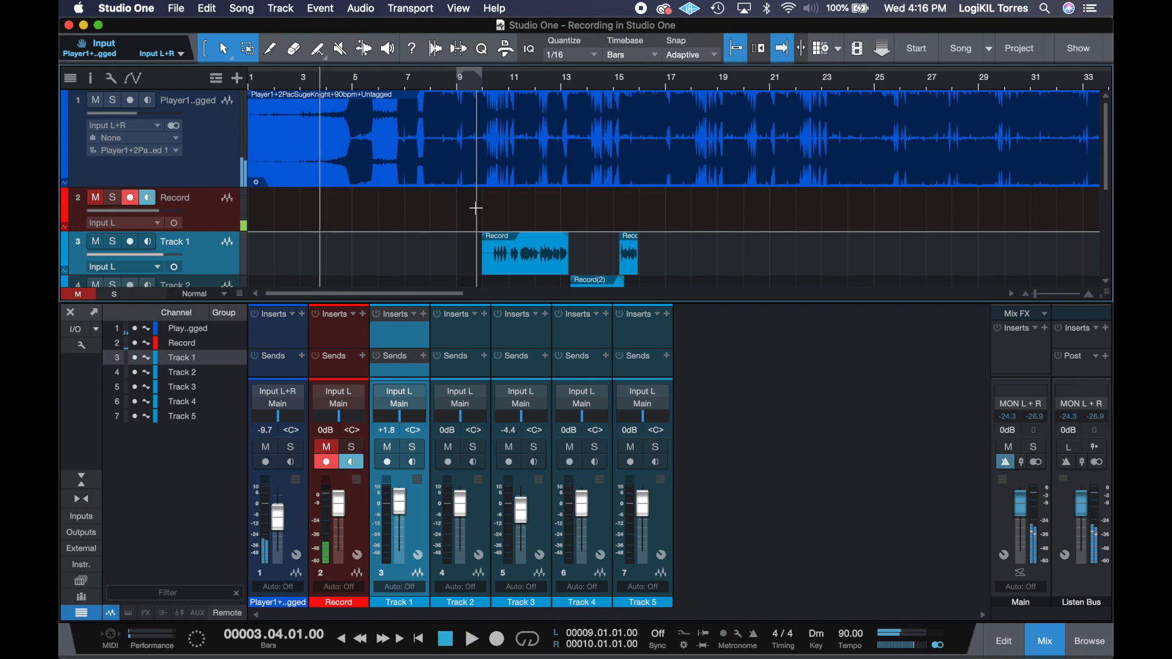
# - Play the song from bar 9.4 to review the vocal clips on Tracks 1, 2 and 3
pyautogui.click(476, 208)
pyautogui.press('space')
pyautogui.scroll(3, 530, 230)
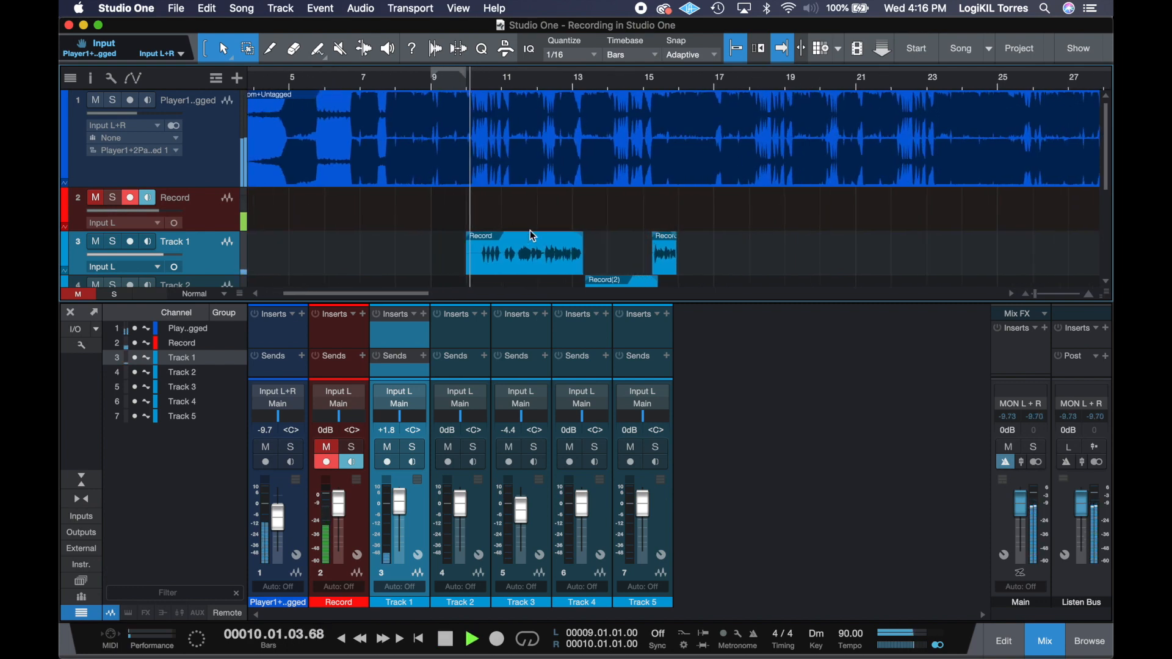
pyautogui.scroll(-3, 529, 230)
pyautogui.hscroll(3, 530, 230)
pyautogui.scroll(-1, 530, 229)
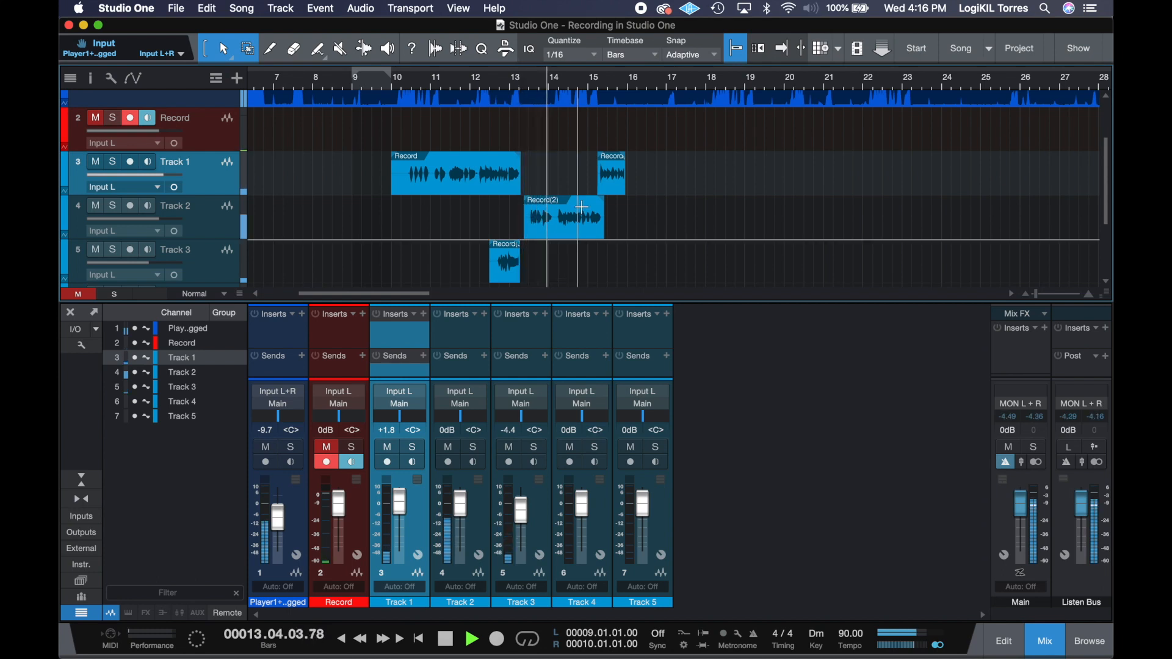
pyautogui.press('space')
# - Save the song and select Track 3
pyautogui.scroll(-5, 576, 229)
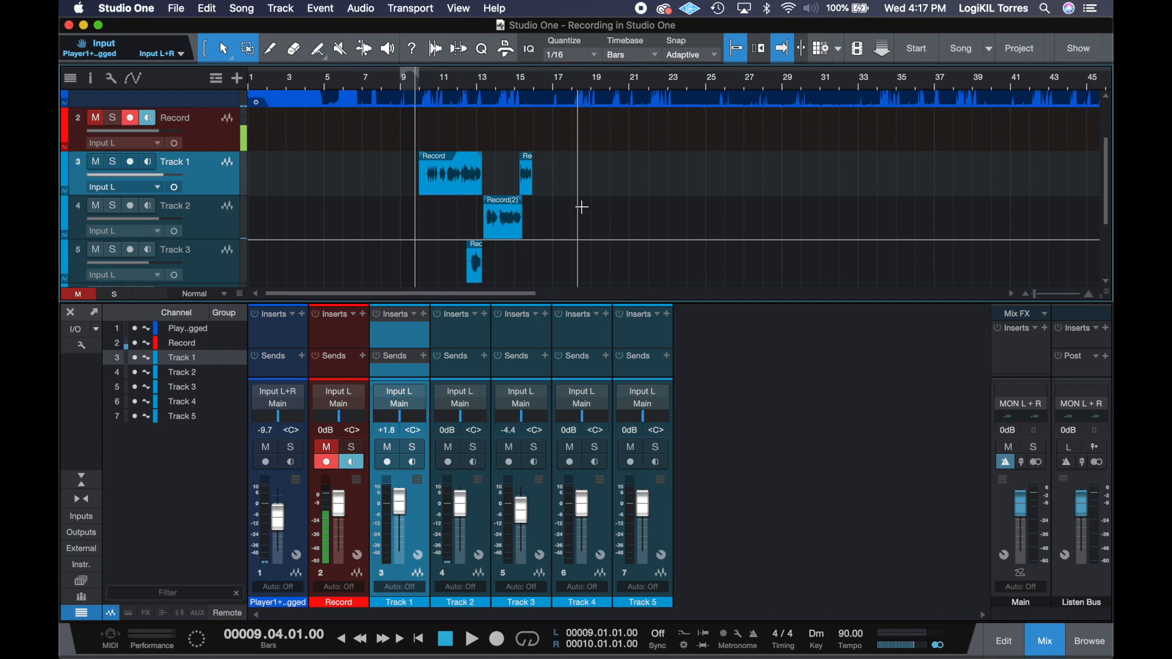
pyautogui.press('super+s')
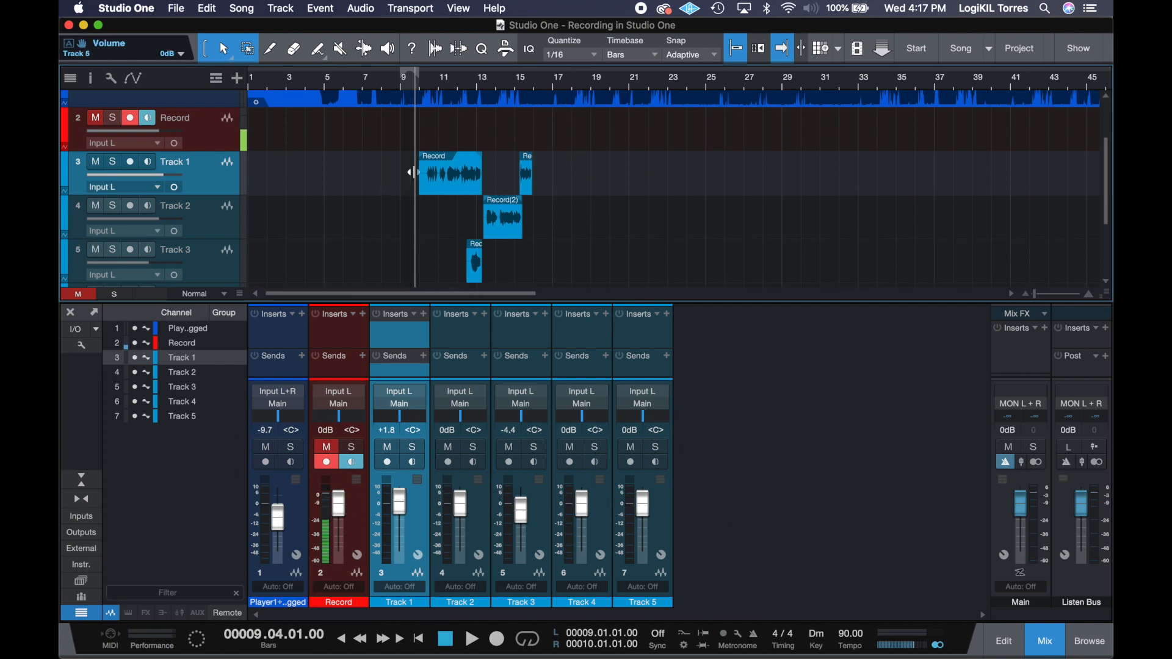
pyautogui.click(186, 217)
pyautogui.click(211, 255)
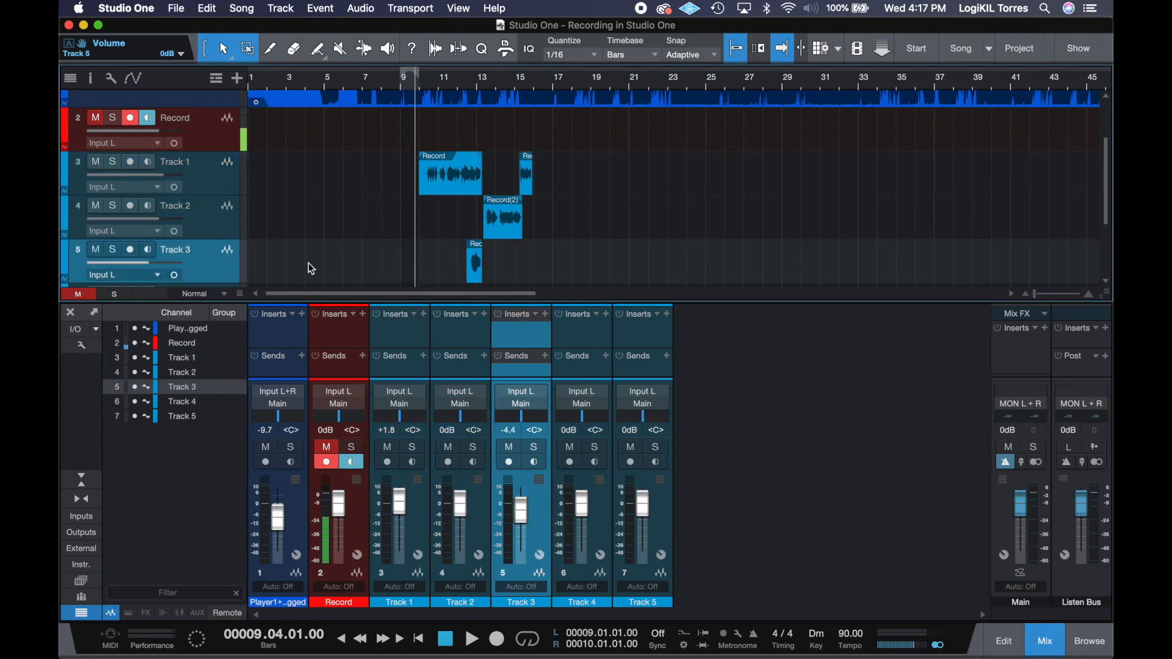
pyautogui.scroll(-2, 479, 255)
pyautogui.click(206, 243)
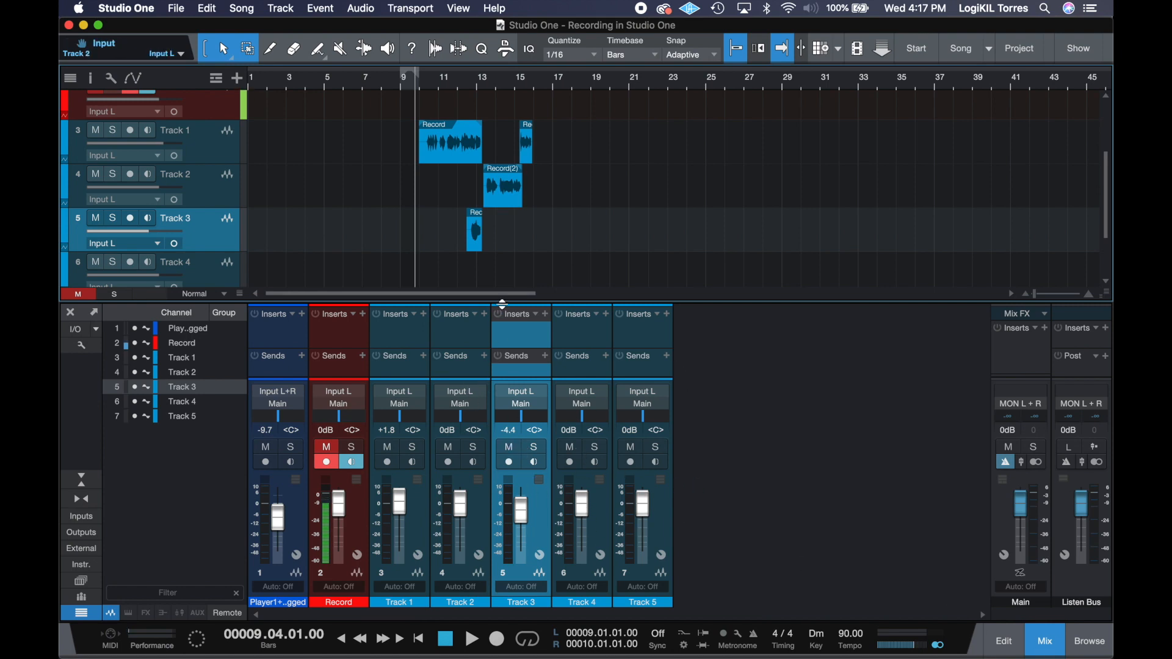
# - Enlarge the mixer and look through the FX chain presets and effect vendors available for Track 3's inserts
pyautogui.moveTo(502, 304); pyautogui.dragTo(492, 198)
pyautogui.click(541, 212)
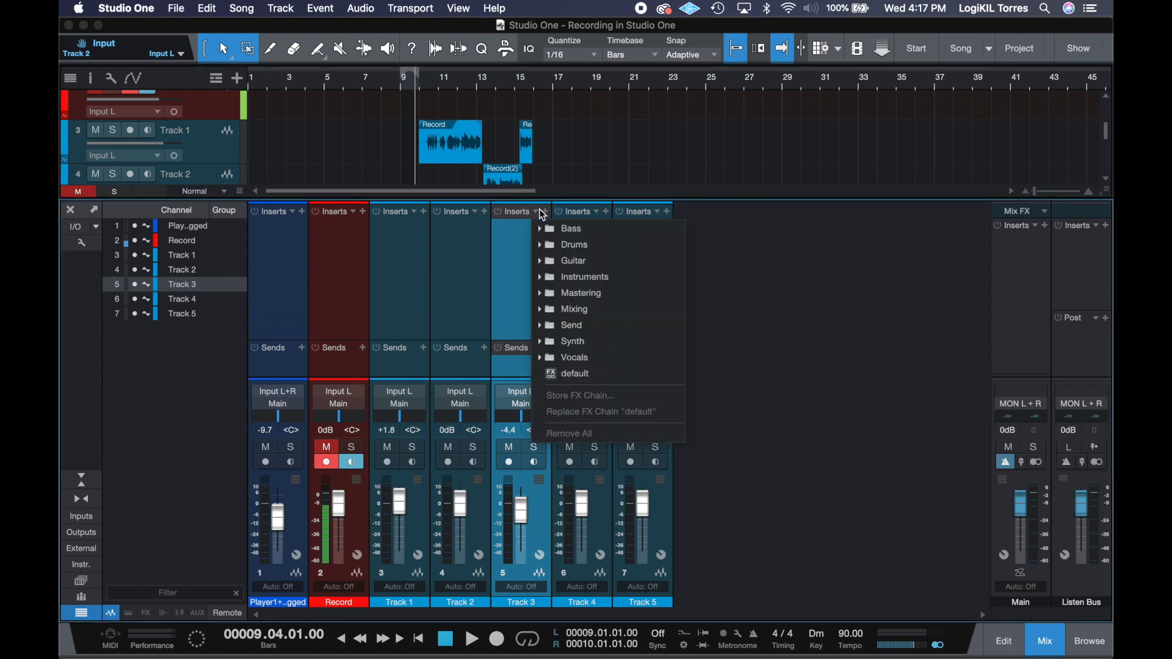
pyautogui.click(543, 211)
pyautogui.click(544, 211)
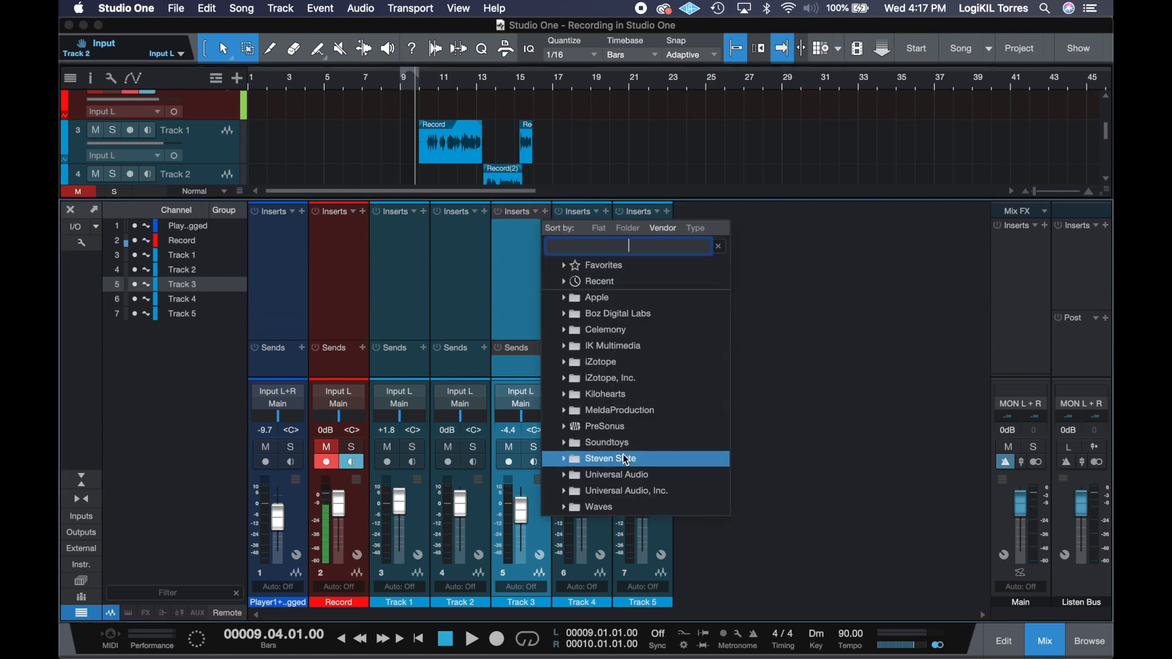
pyautogui.click(524, 255)
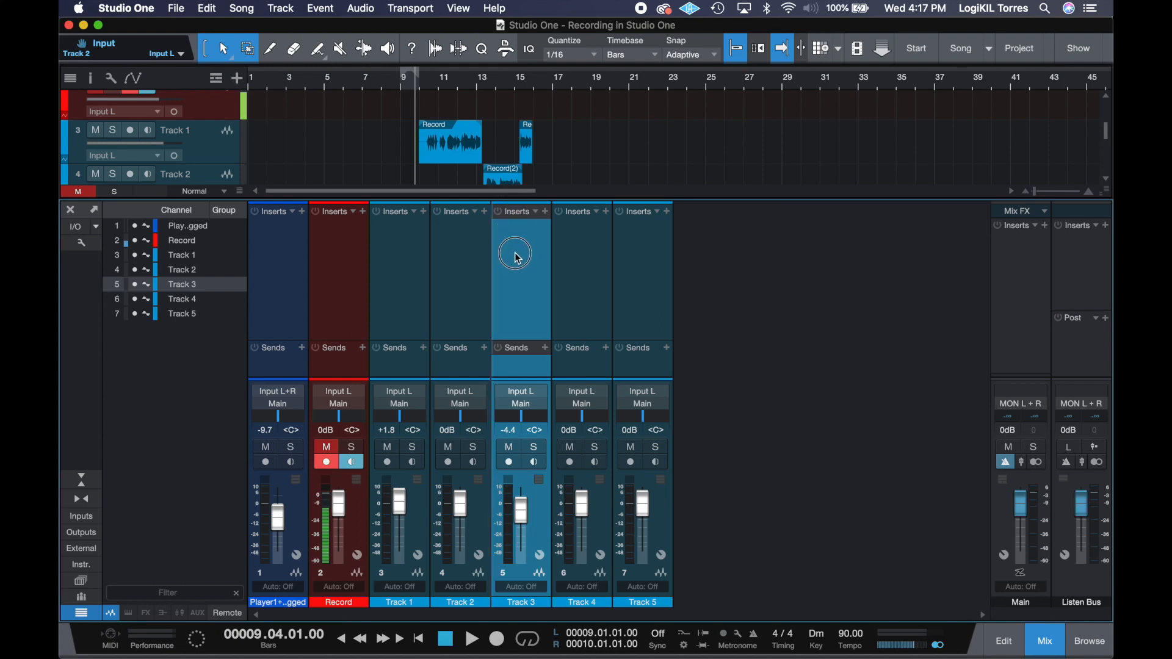
pyautogui.click(512, 272)
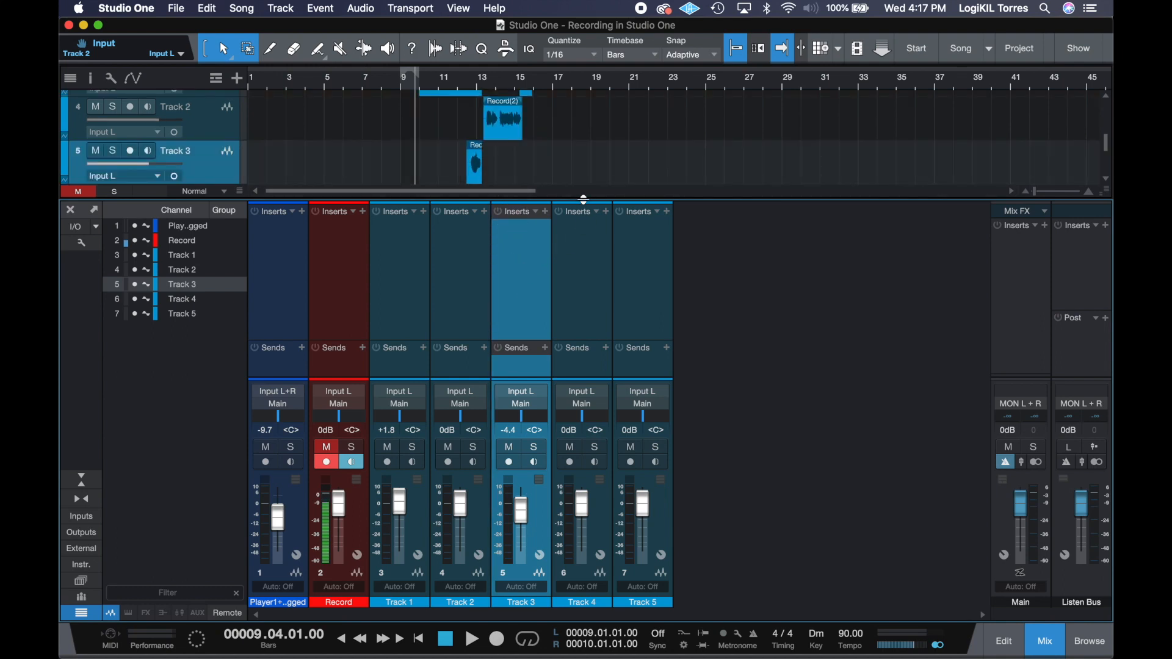
# - Reduce the mixer's height and hide it so the arrangement shows all tracks
pyautogui.moveTo(584, 201); pyautogui.dragTo(589, 264)
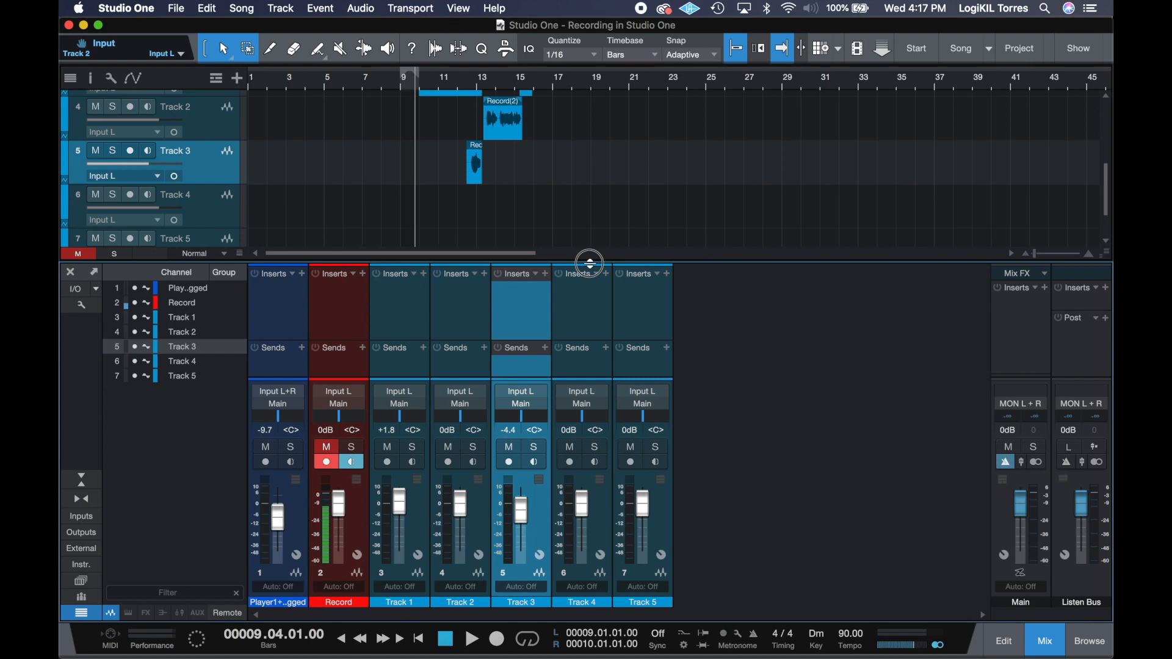
pyautogui.click(1046, 646)
pyautogui.scroll(2, 606, 369)
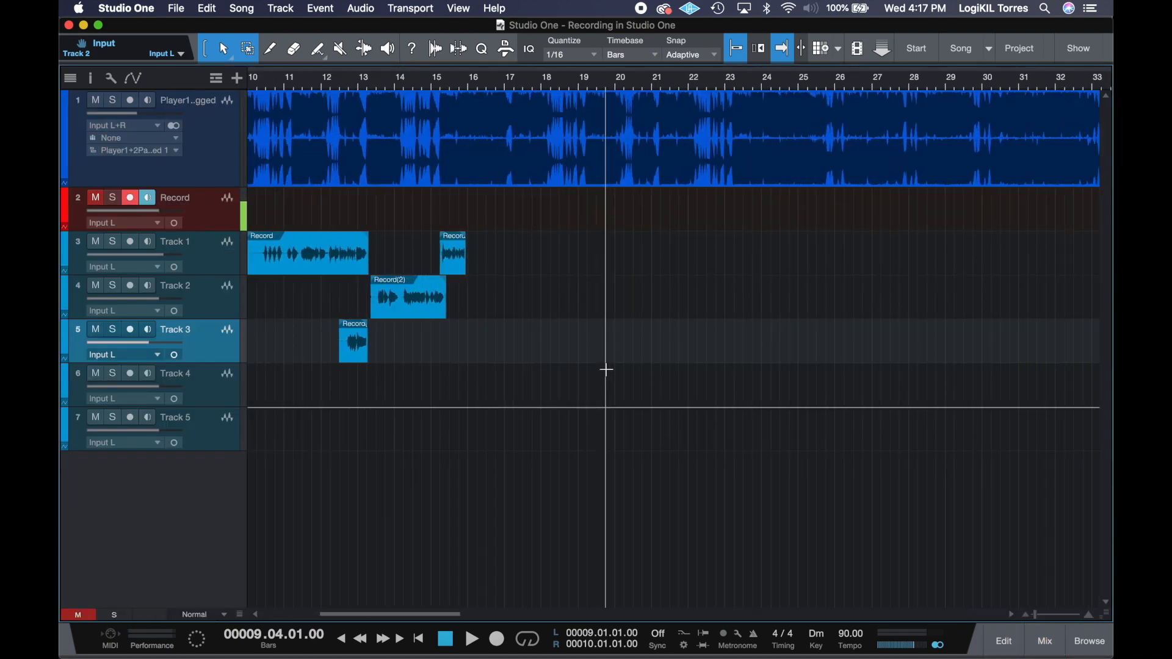
pyautogui.hscroll(-3, 606, 369)
# - Open the Track 2 clip in the audio editor and trim its start to about bar 13.3, just before the vocal
pyautogui.click(572, 300)
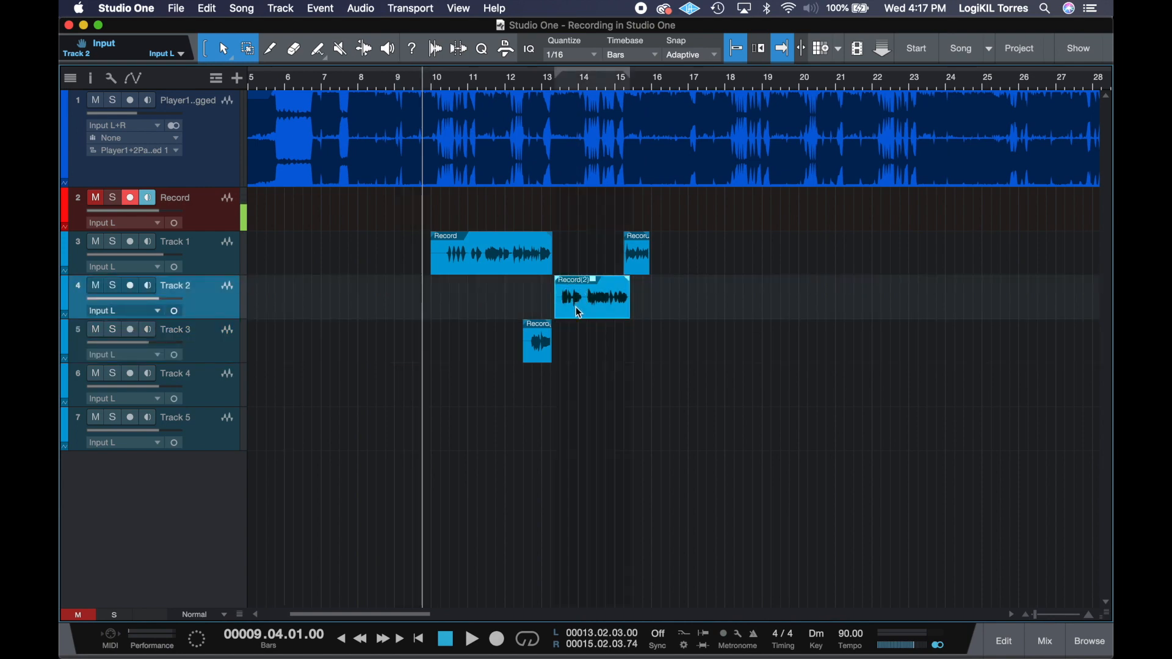
pyautogui.doubleClick(577, 310)
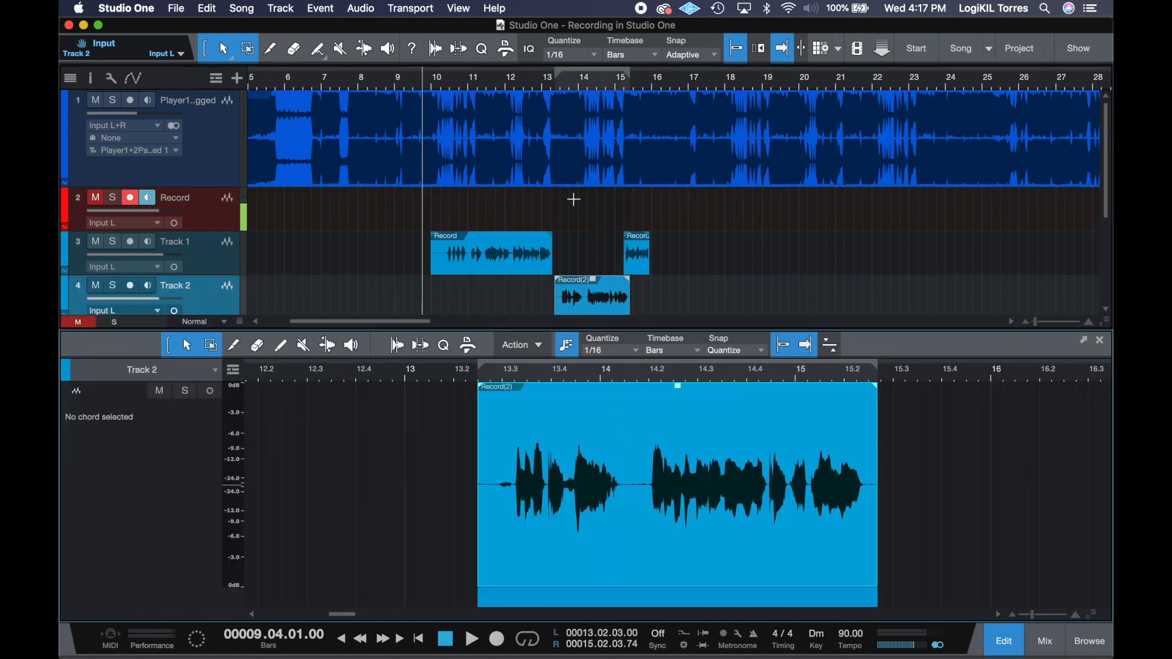
pyautogui.scroll(5, 524, 455)
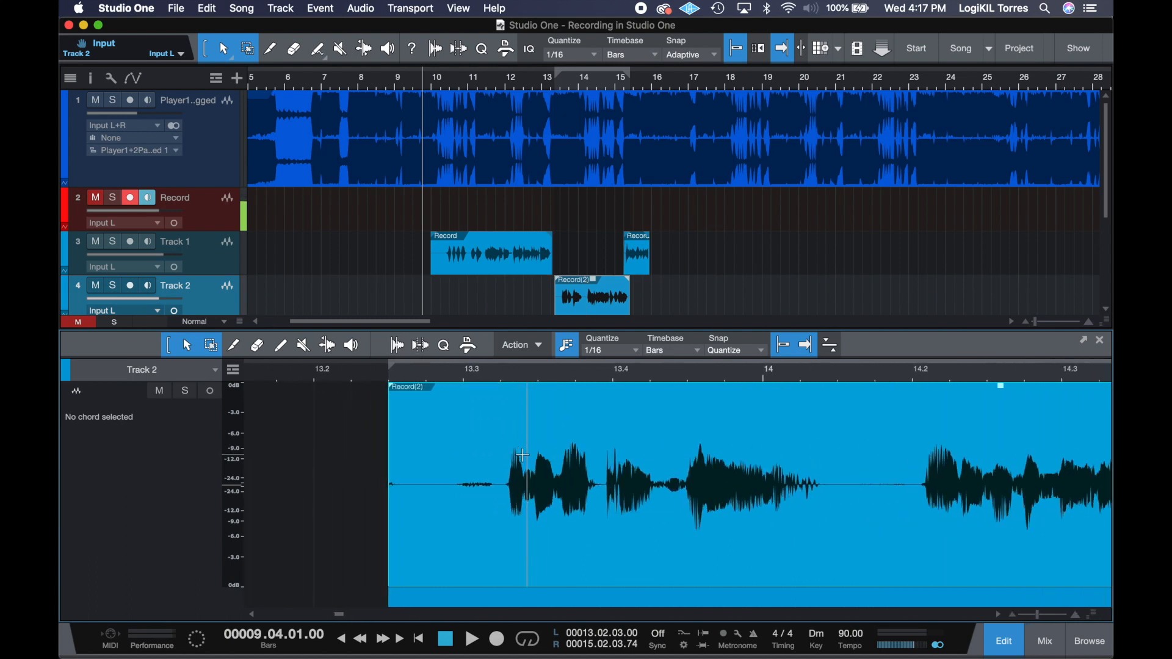
pyautogui.moveTo(336, 512); pyautogui.dragTo(484, 512)
# - Try adjusting the Track 2 clip's volume in the audio editor
pyautogui.scroll(-5, 702, 520)
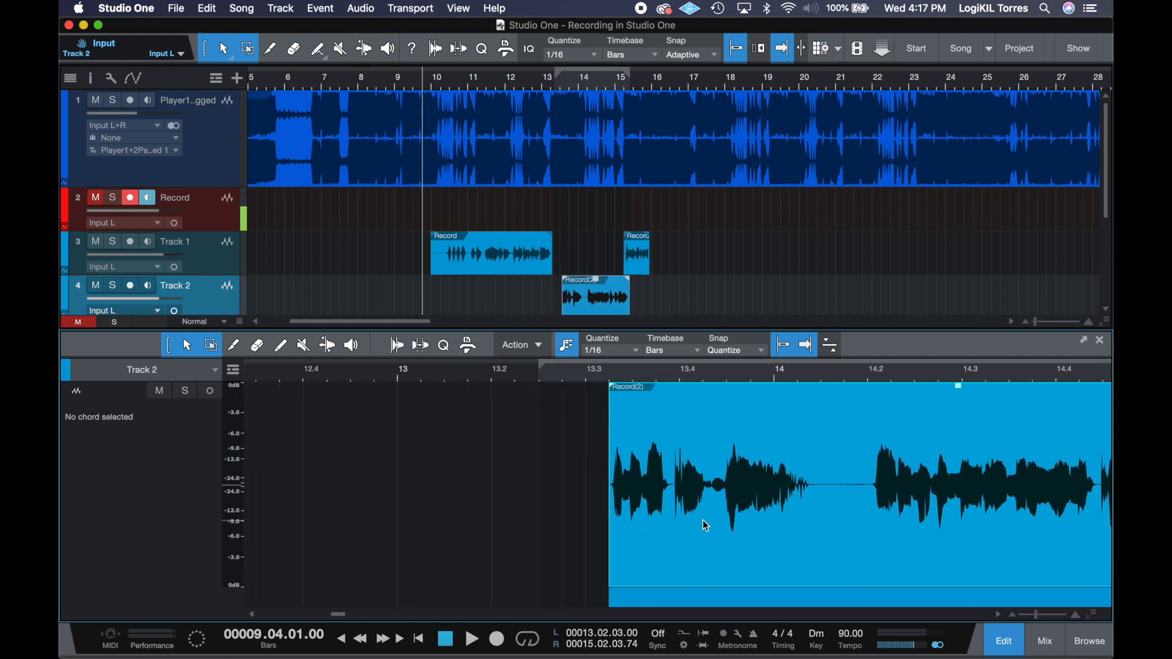
pyautogui.hscroll(5, 784, 512)
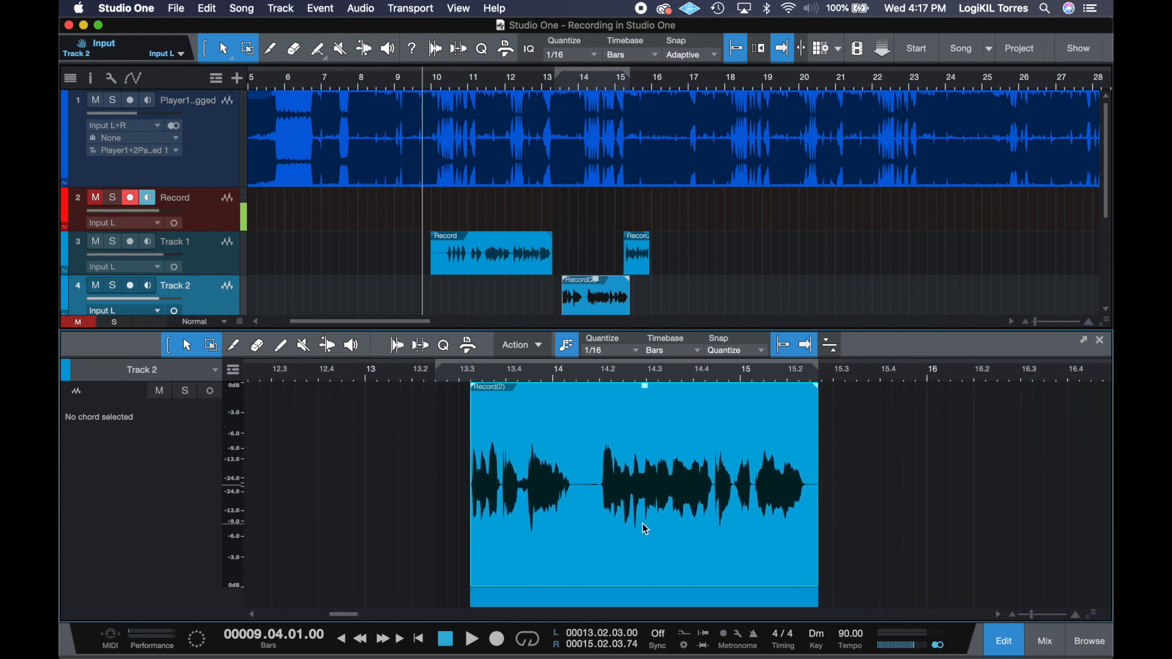
pyautogui.scroll(3, 642, 522)
pyautogui.scroll(2, 647, 526)
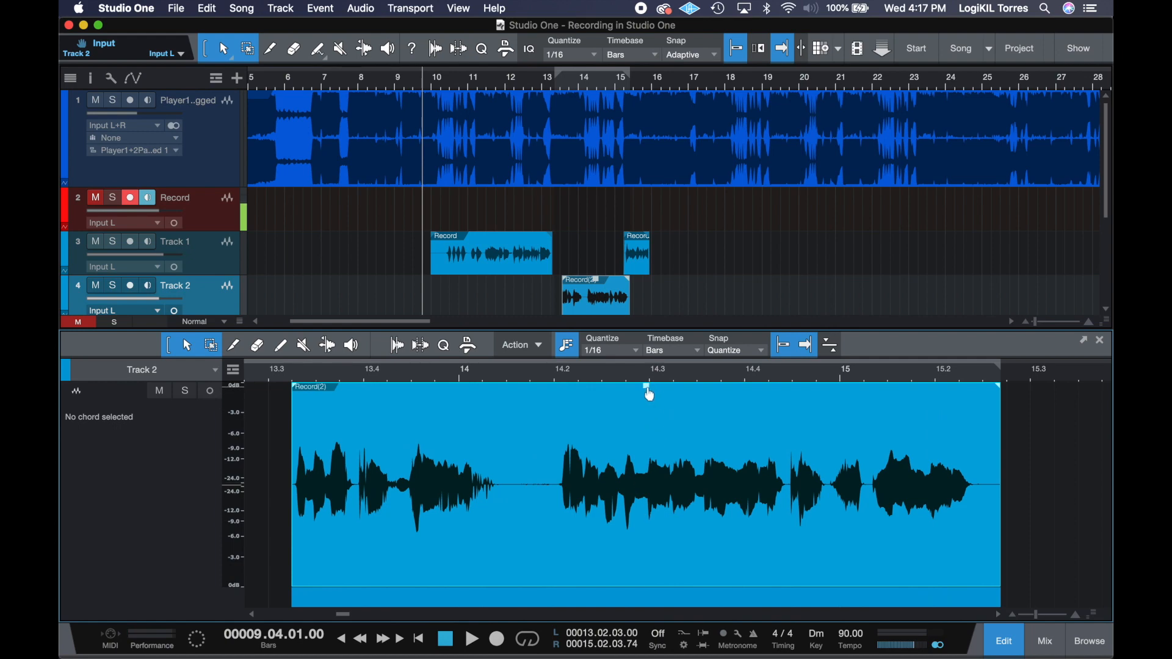
pyautogui.moveTo(648, 387); pyautogui.dragTo(686, 394)
# - Close the audio editor, fit the whole song in view and try adjusting the beat clip's volume
pyautogui.click(568, 181)
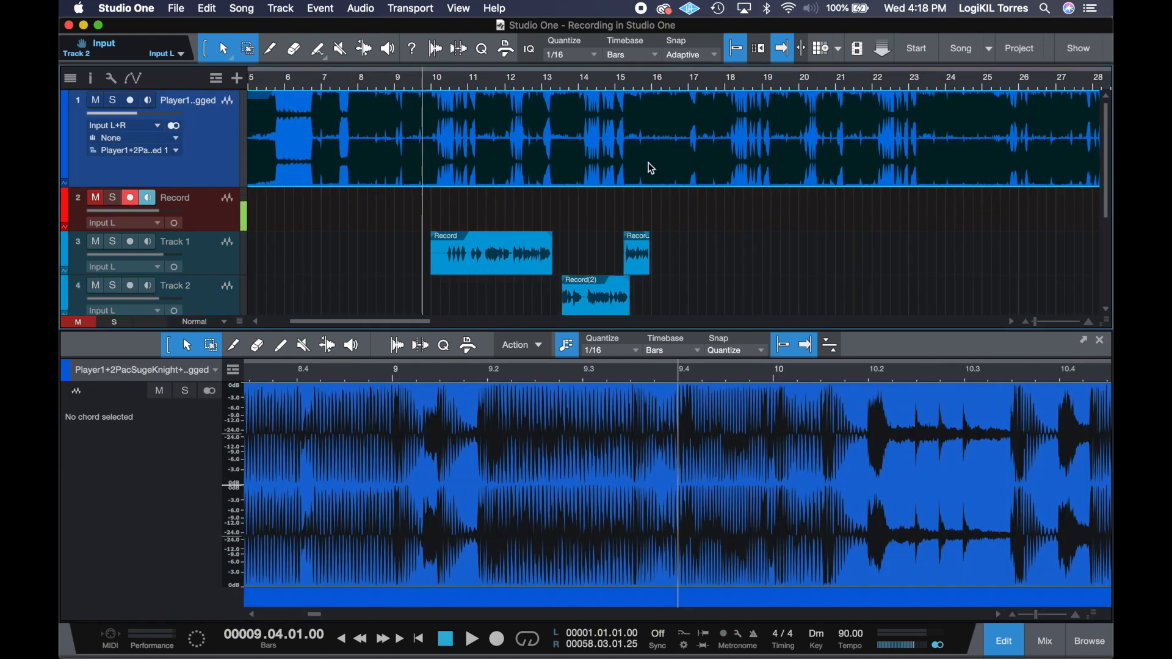
pyautogui.click(1008, 644)
pyautogui.press('w')
pyautogui.press('w')
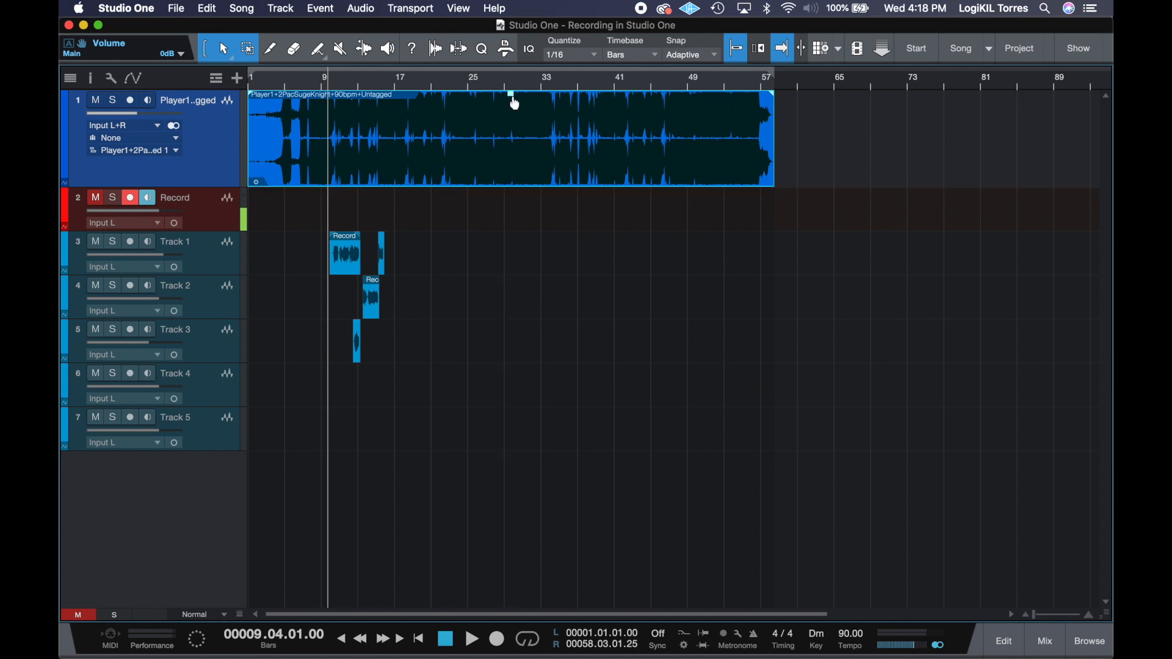
pyautogui.moveTo(513, 104); pyautogui.dragTo(516, 115)
# - Rename Track 1 as Lead 1, Track 2 as Lead 2 and Track 3 as Dubs
pyautogui.click(183, 242)
pyautogui.doubleClick(182, 242)
pyautogui.write('L')
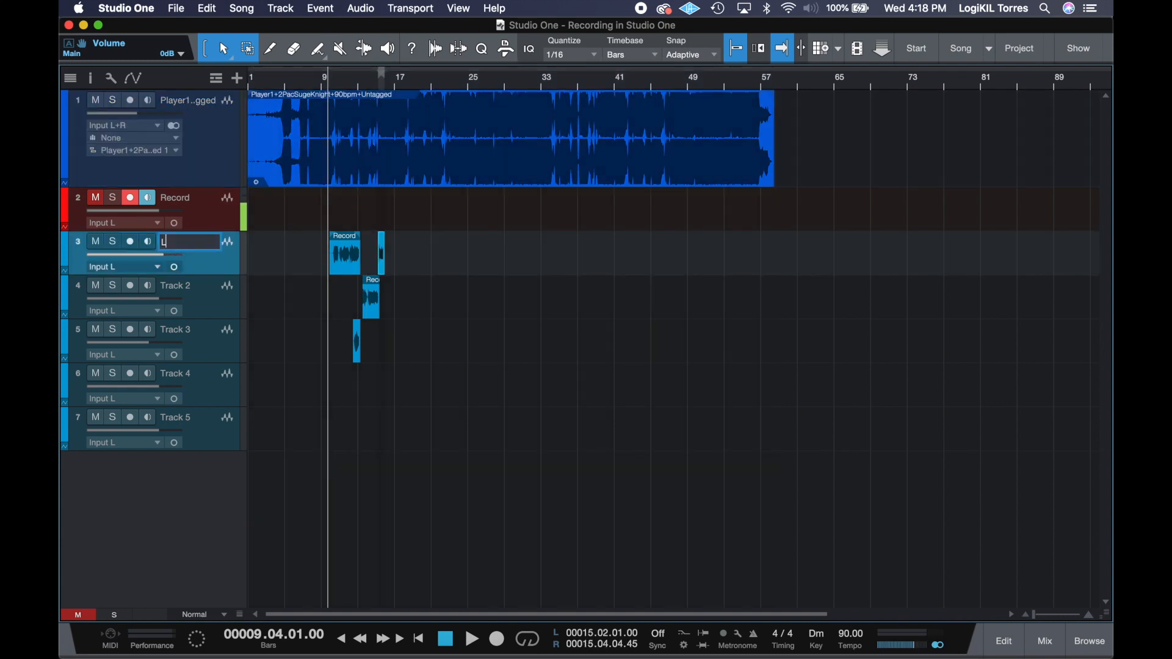
pyautogui.write('ead 1')
pyautogui.press('Tab')
pyautogui.write('Le')
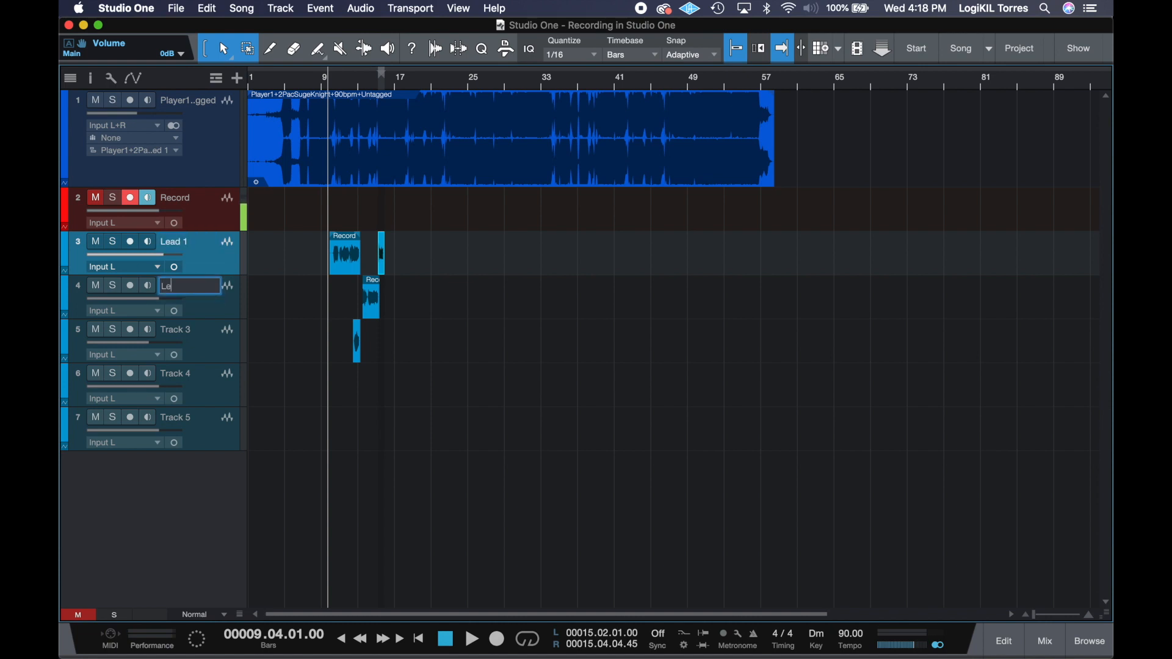
pyautogui.write('ad 2')
pyautogui.press('Tab')
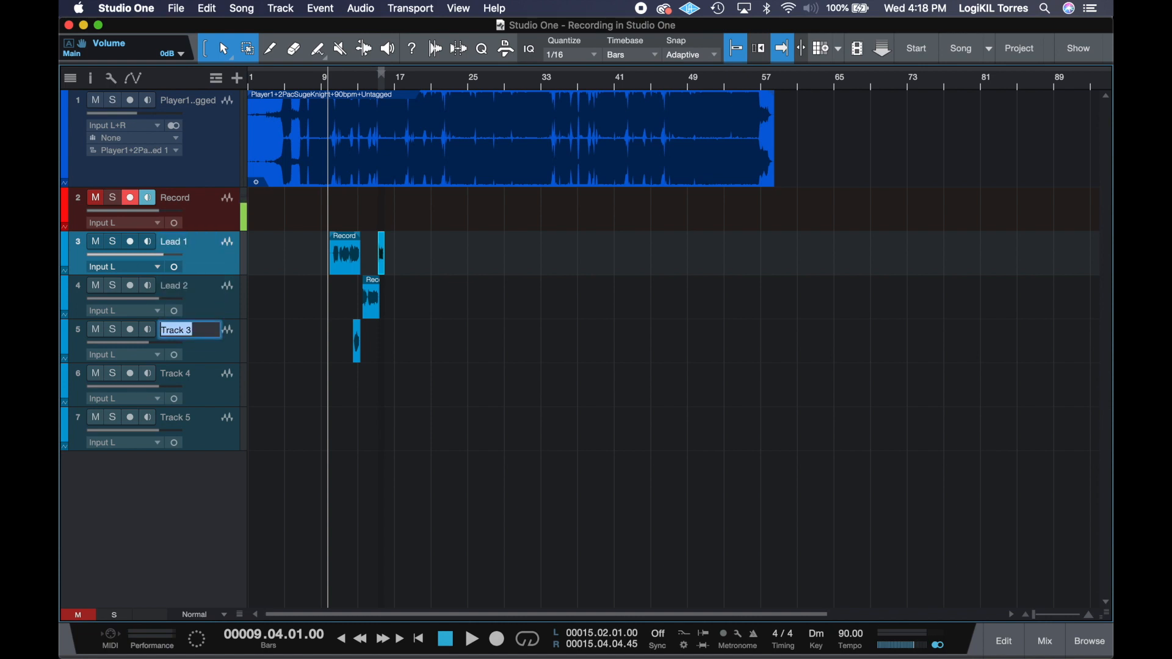
pyautogui.write('Dubs')
pyautogui.press('Return')
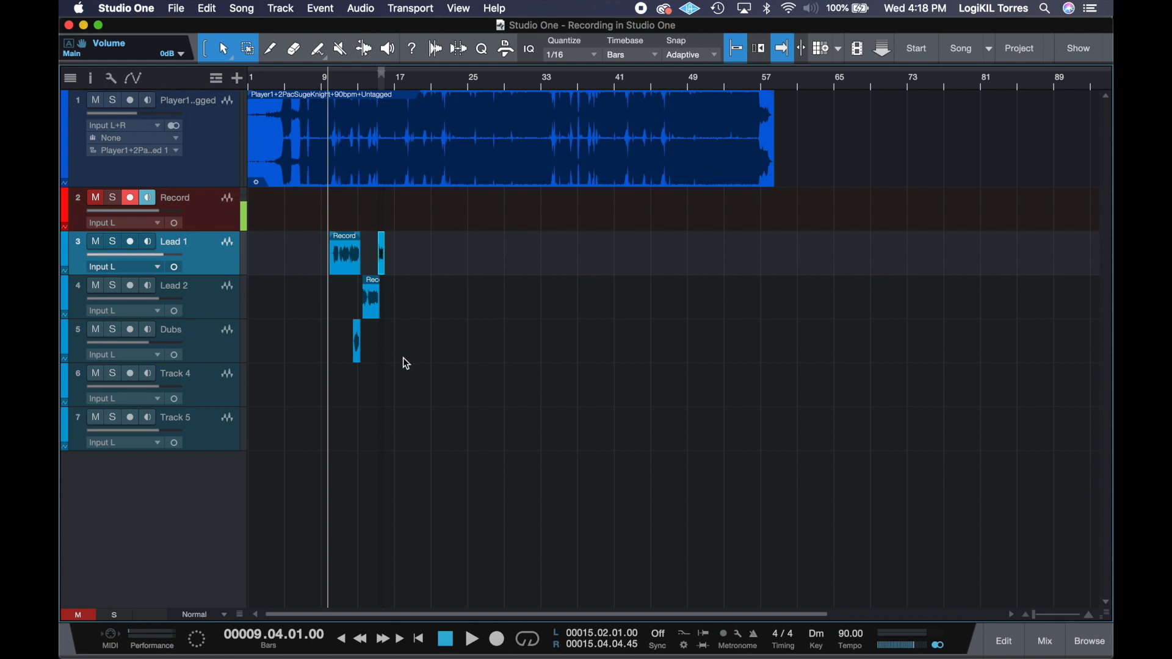
# - Try selecting ranges of adjacent tracks, from Lead 1 to Dubs and from Lead 1 to Track 5
pyautogui.scroll(5, 403, 356)
pyautogui.hscroll(-5, 403, 356)
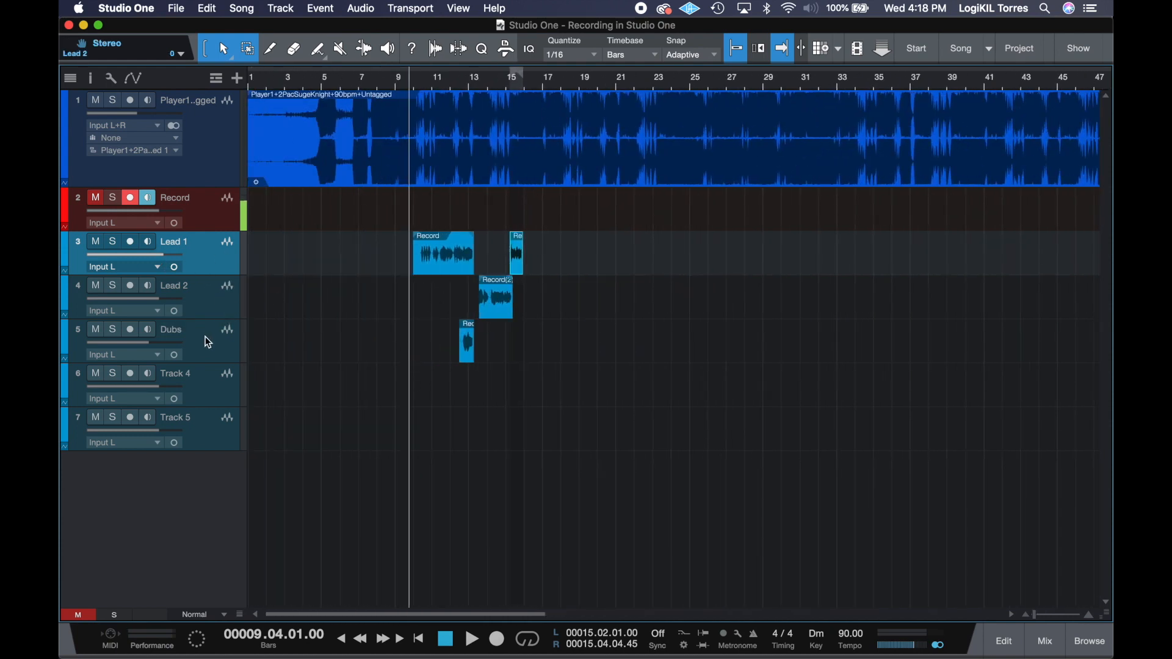
pyautogui.click(204, 199)
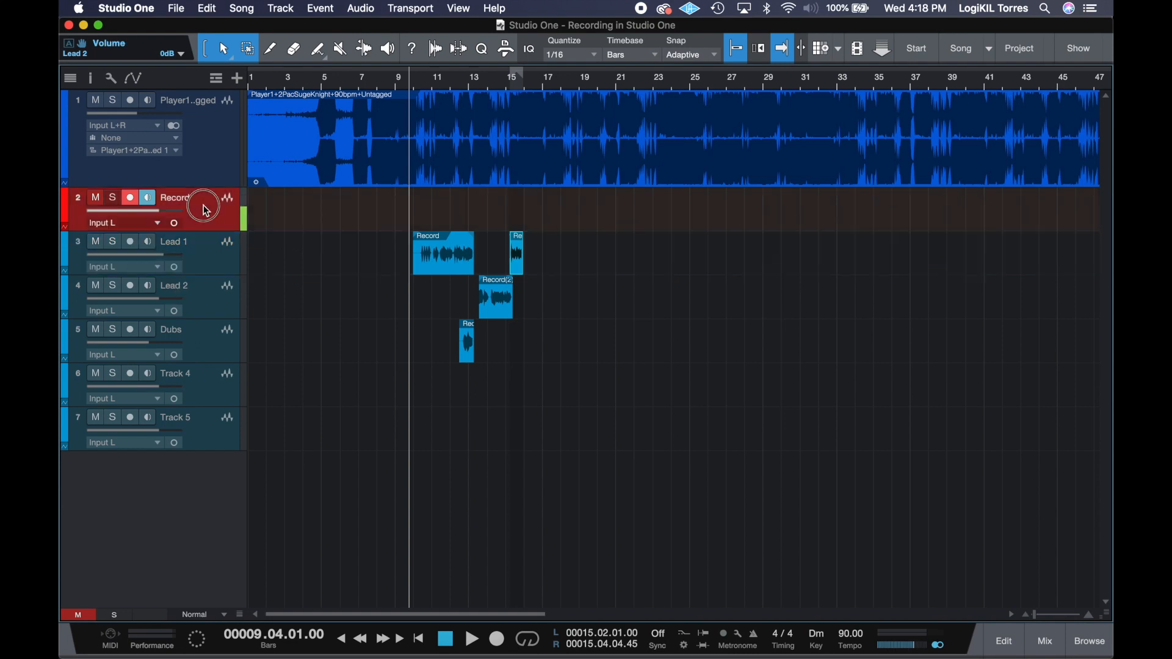
pyautogui.click(213, 269)
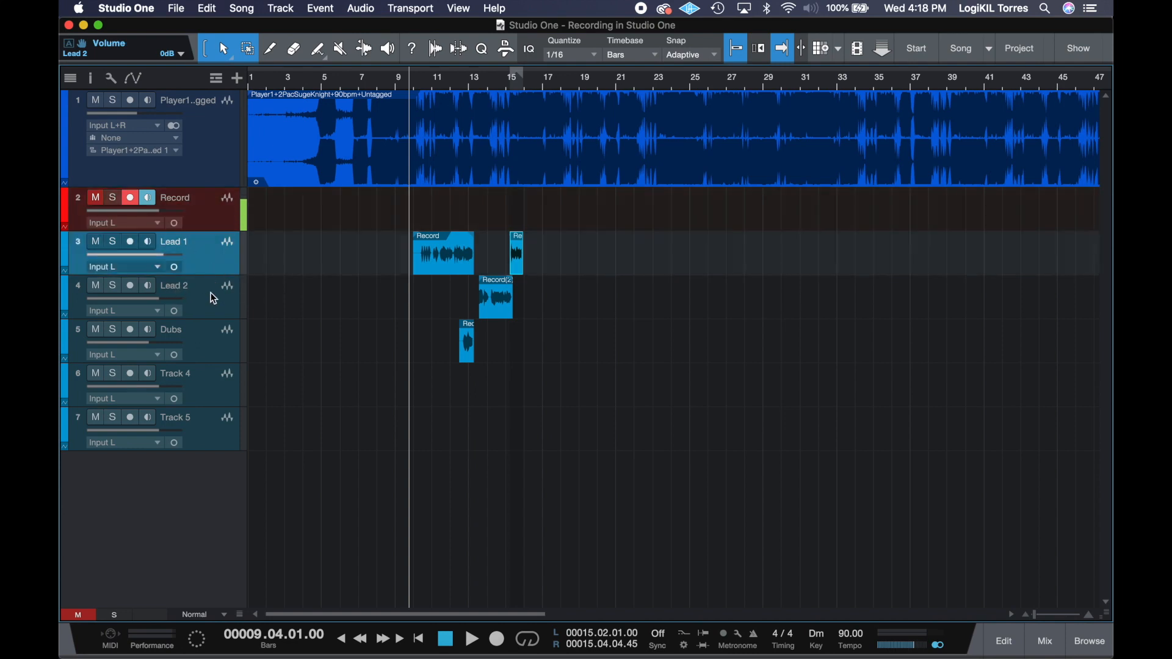
pyautogui.keyDown('shift'); pyautogui.click(213, 342); pyautogui.keyUp('shift')
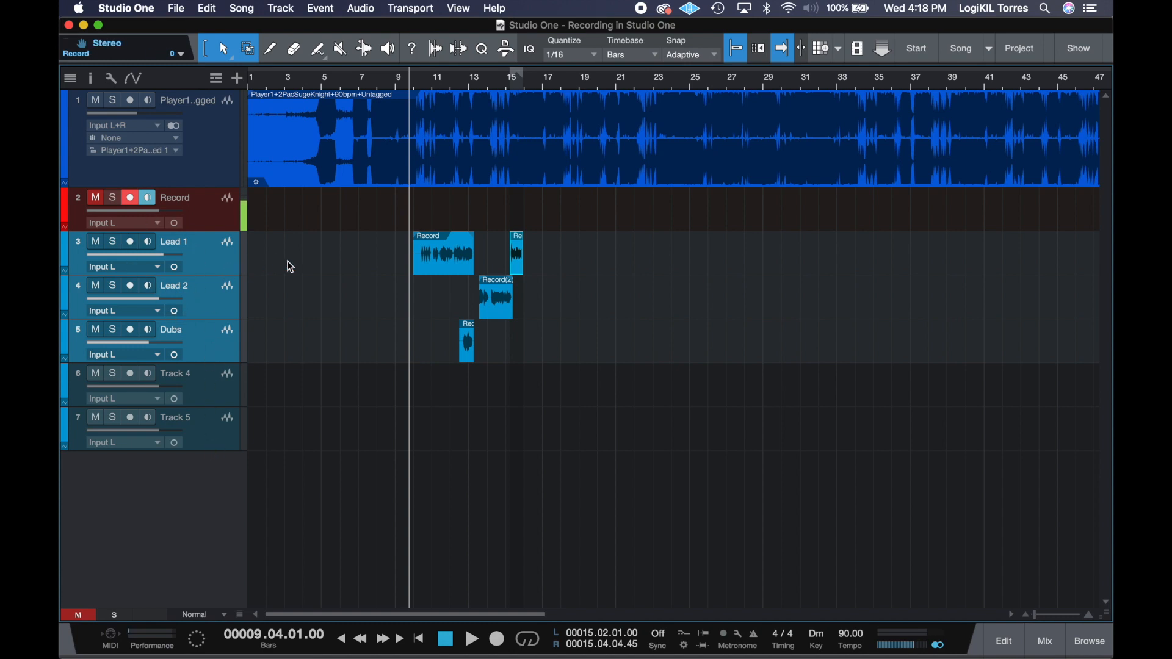
pyautogui.click(303, 267)
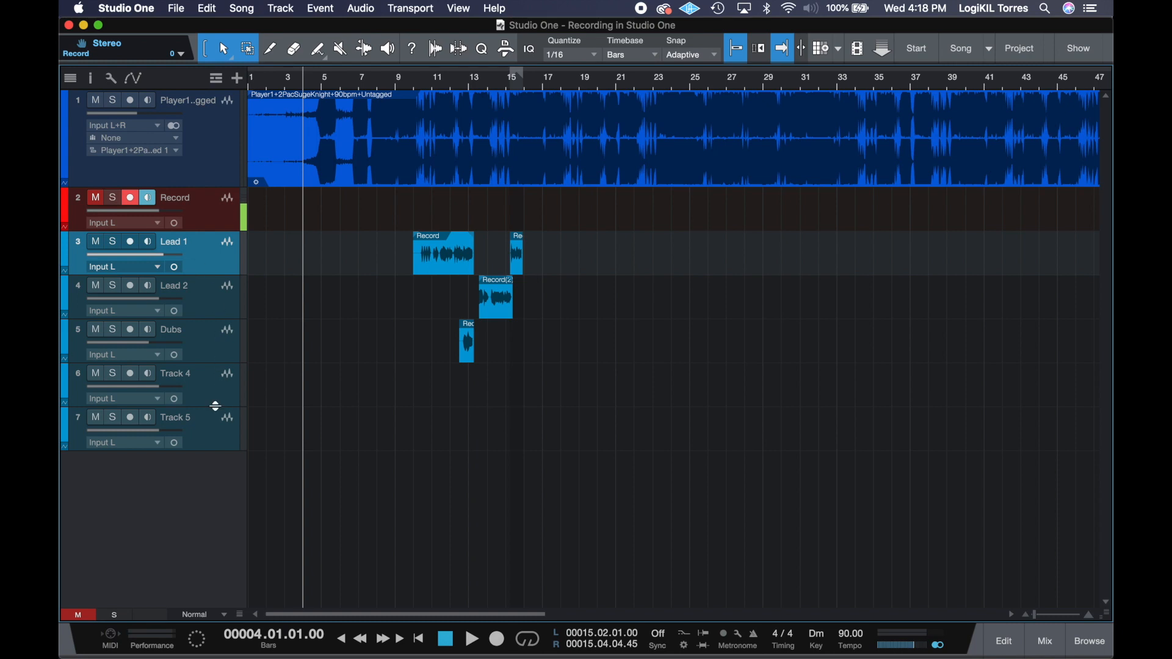
pyautogui.keyDown('shift'); pyautogui.click(206, 439); pyautogui.keyUp('shift')
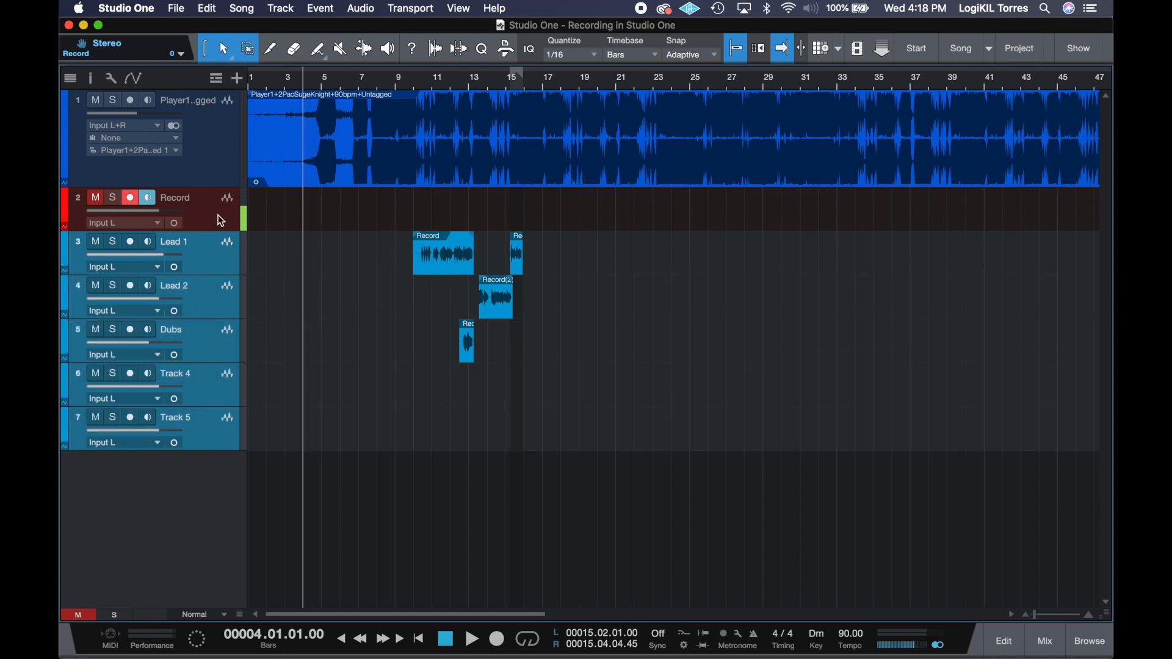
# - Select the Lead 1, Lead 2 and Dubs tracks together and colour them rose pink after trying dark red and bright red
pyautogui.click(209, 250)
pyautogui.keyDown('shift'); pyautogui.click(205, 333); pyautogui.keyUp('shift')
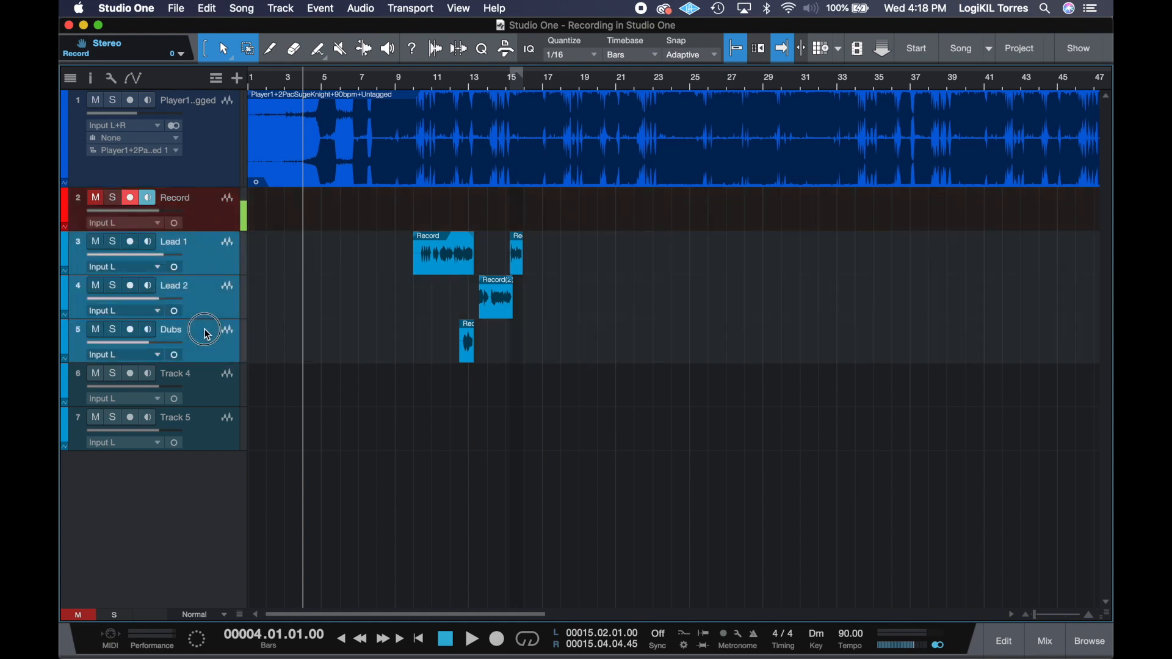
pyautogui.click(66, 248)
pyautogui.click(68, 249)
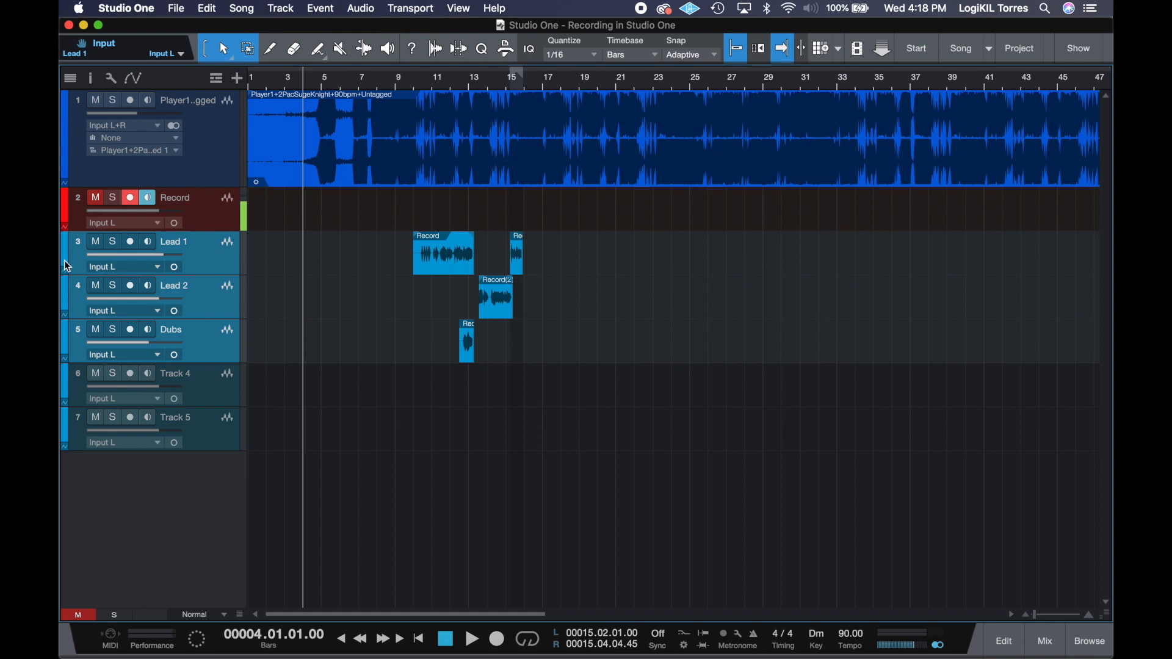
pyautogui.click(67, 255)
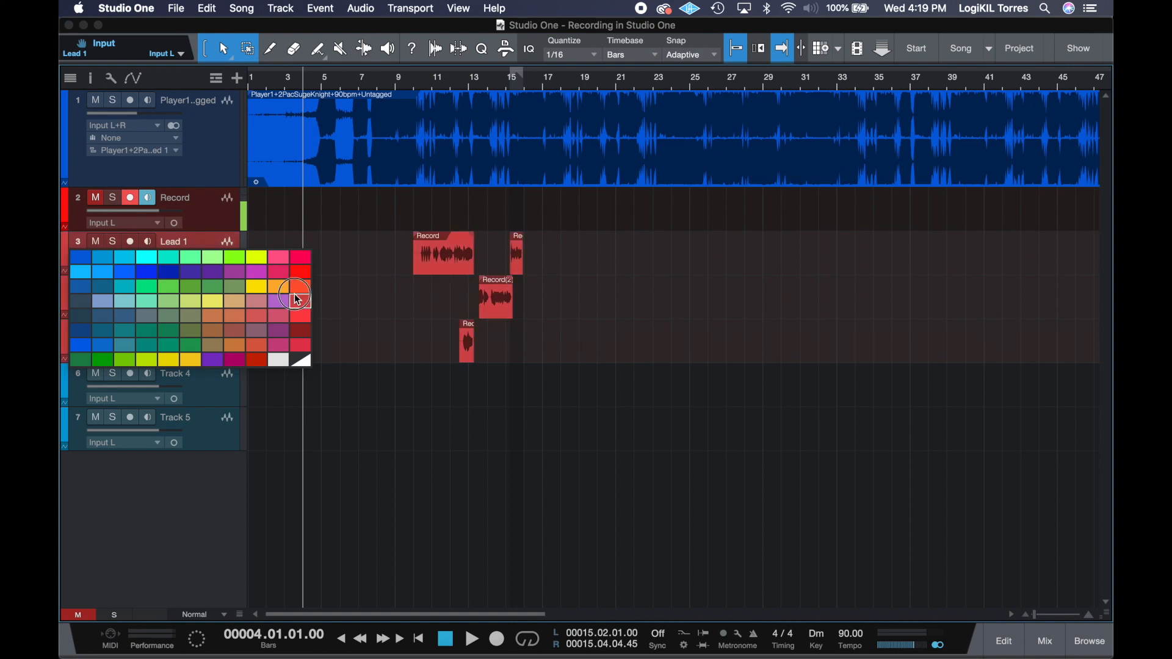
pyautogui.click(298, 341)
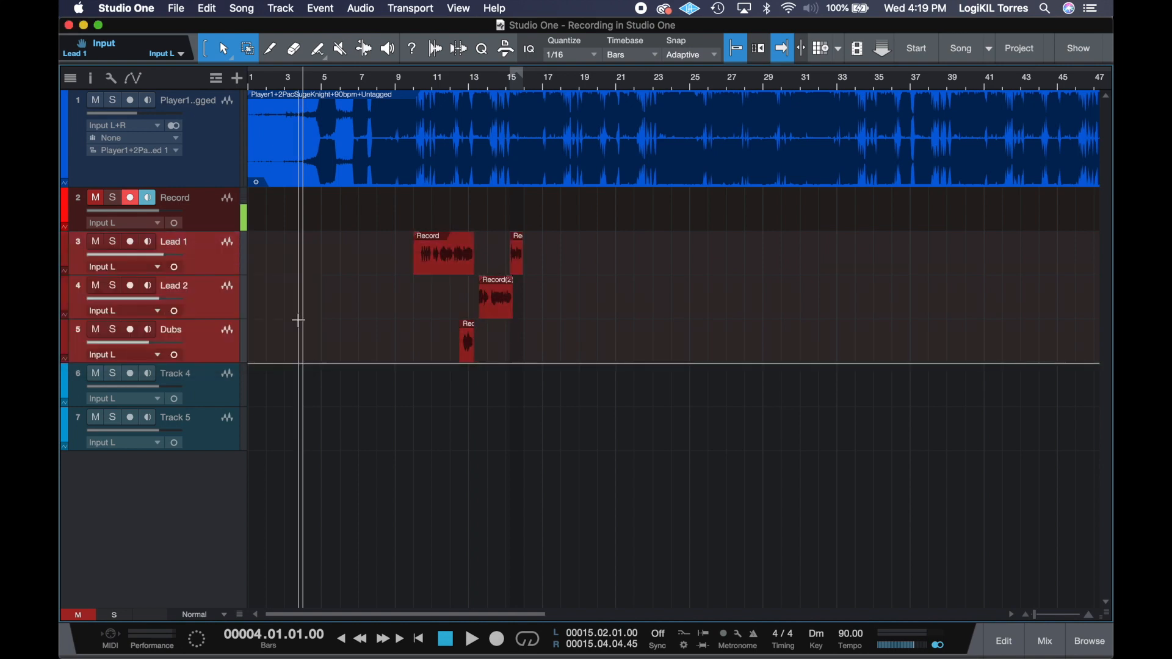
pyautogui.click(68, 250)
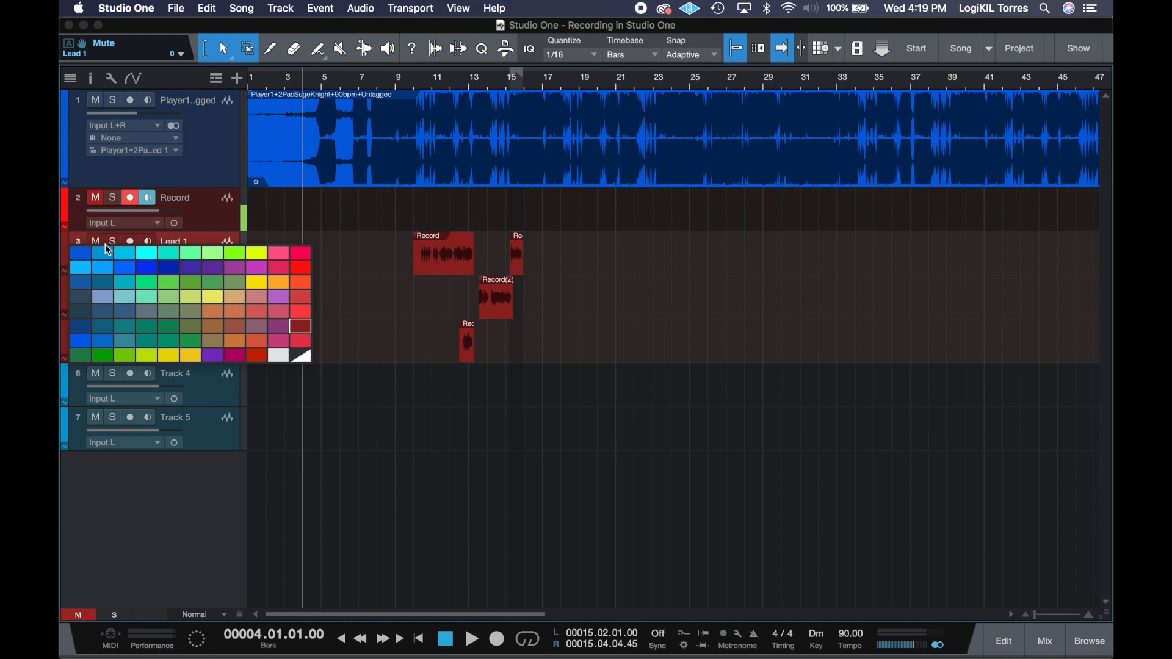
pyautogui.click(308, 271)
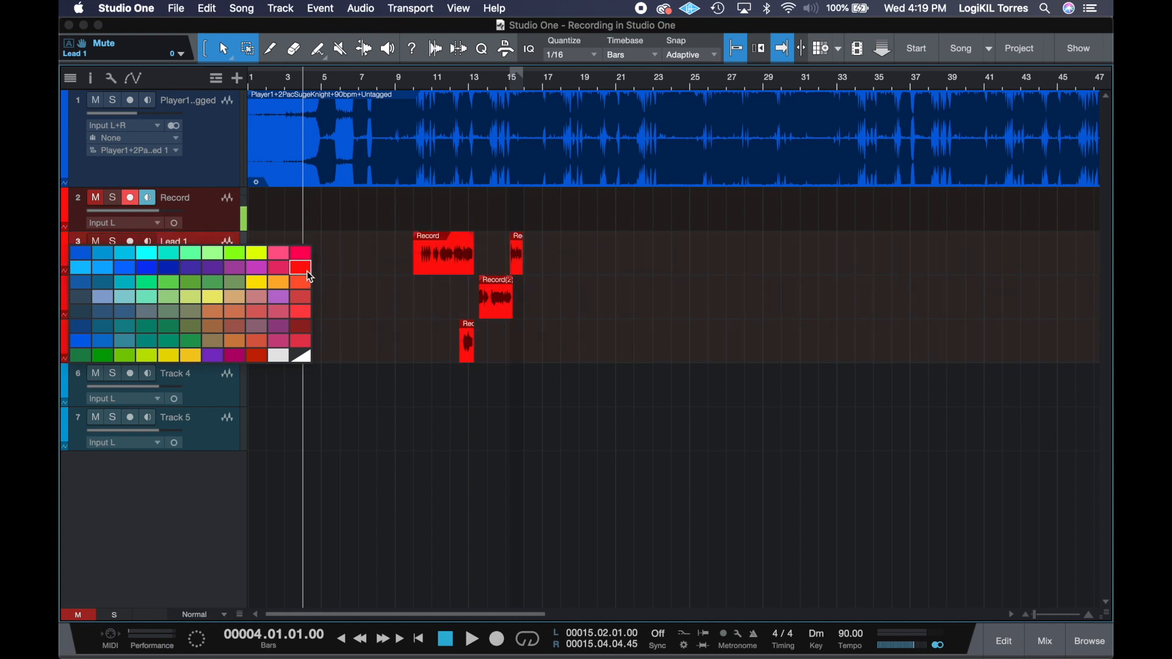
pyautogui.click(65, 252)
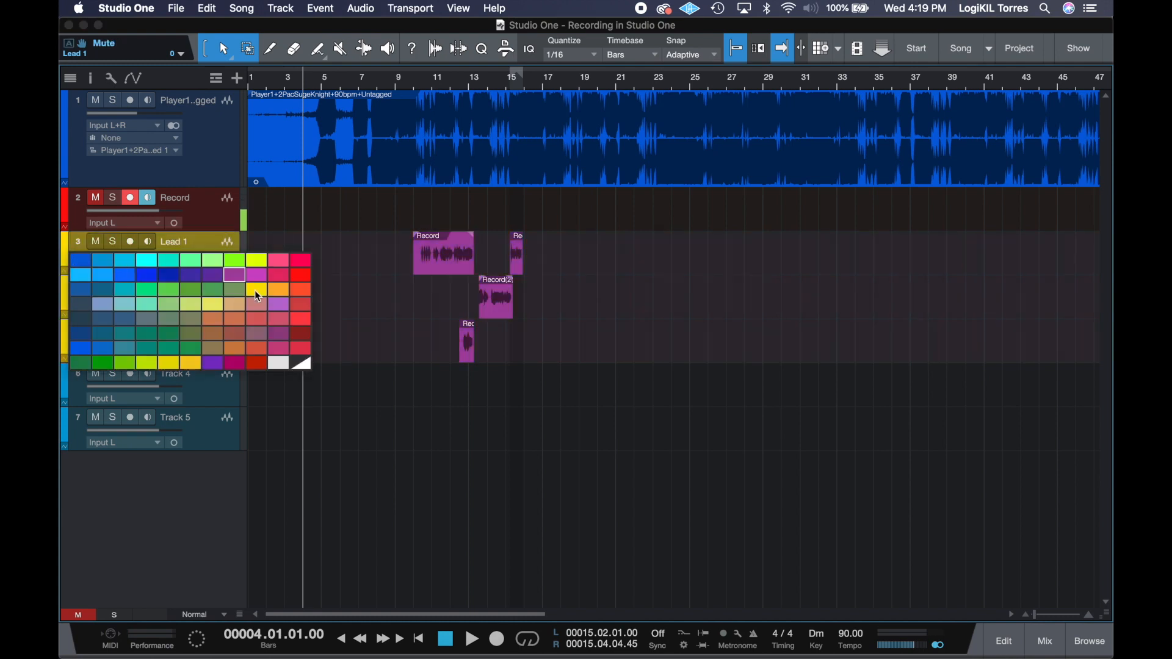
pyautogui.click(284, 322)
# - Colour Track 4 and Track 5 together in muted orange and save the song
pyautogui.click(209, 395)
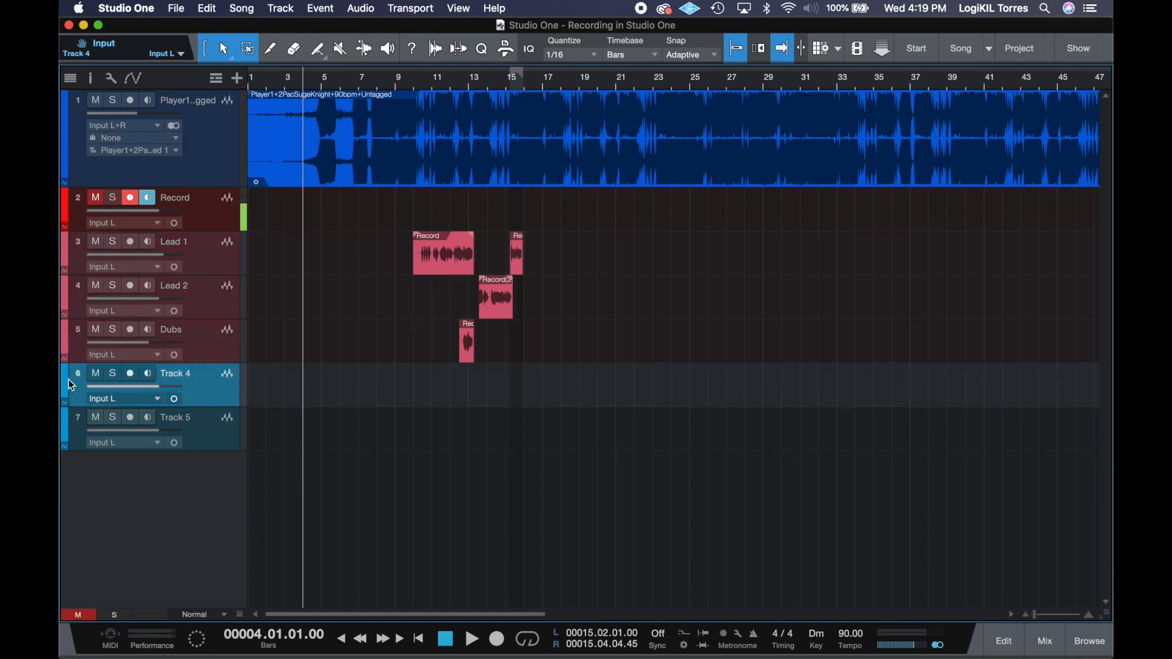
pyautogui.keyDown('shift'); pyautogui.click(183, 438); pyautogui.keyUp('shift')
pyautogui.click(65, 392)
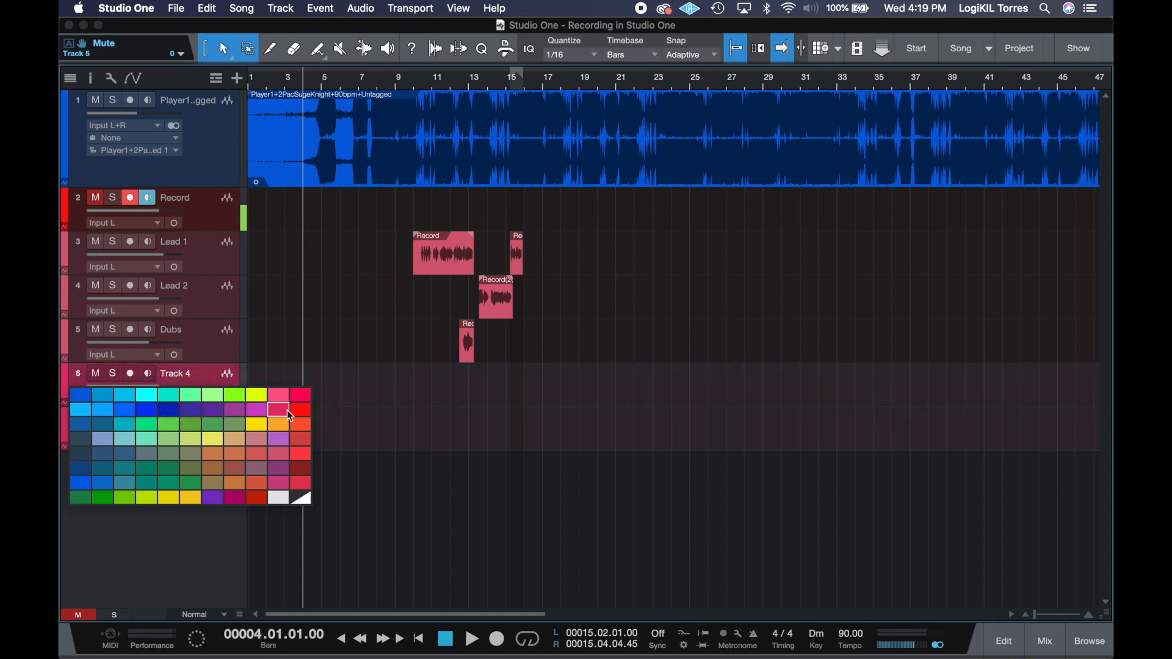
pyautogui.click(238, 453)
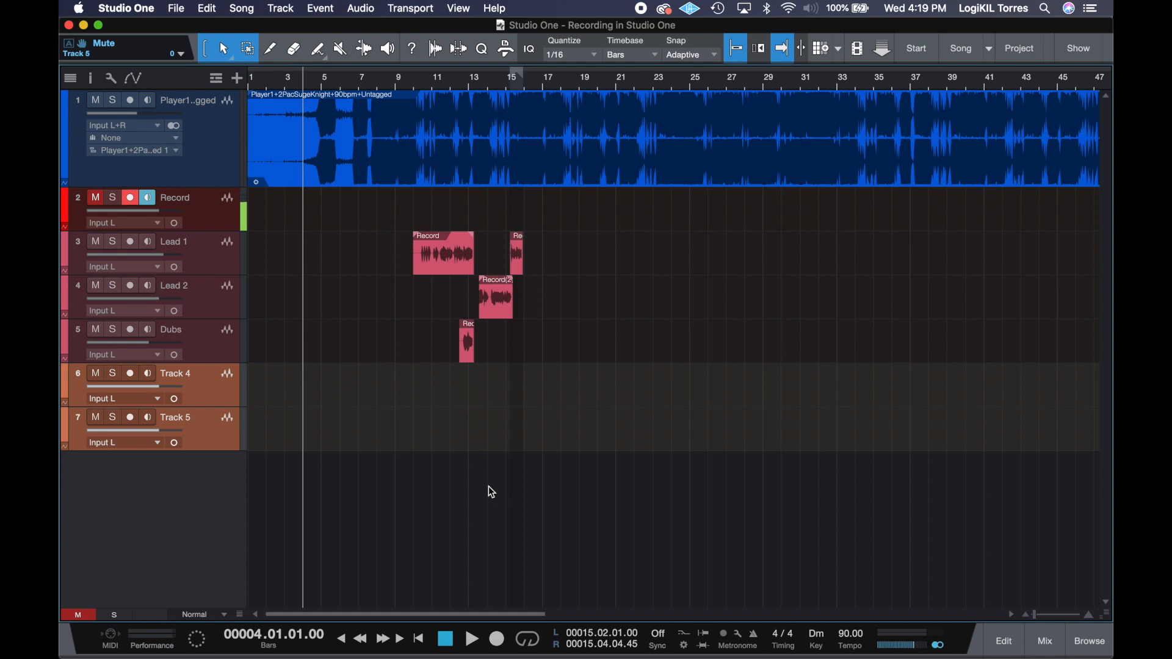
pyautogui.press('super+s')
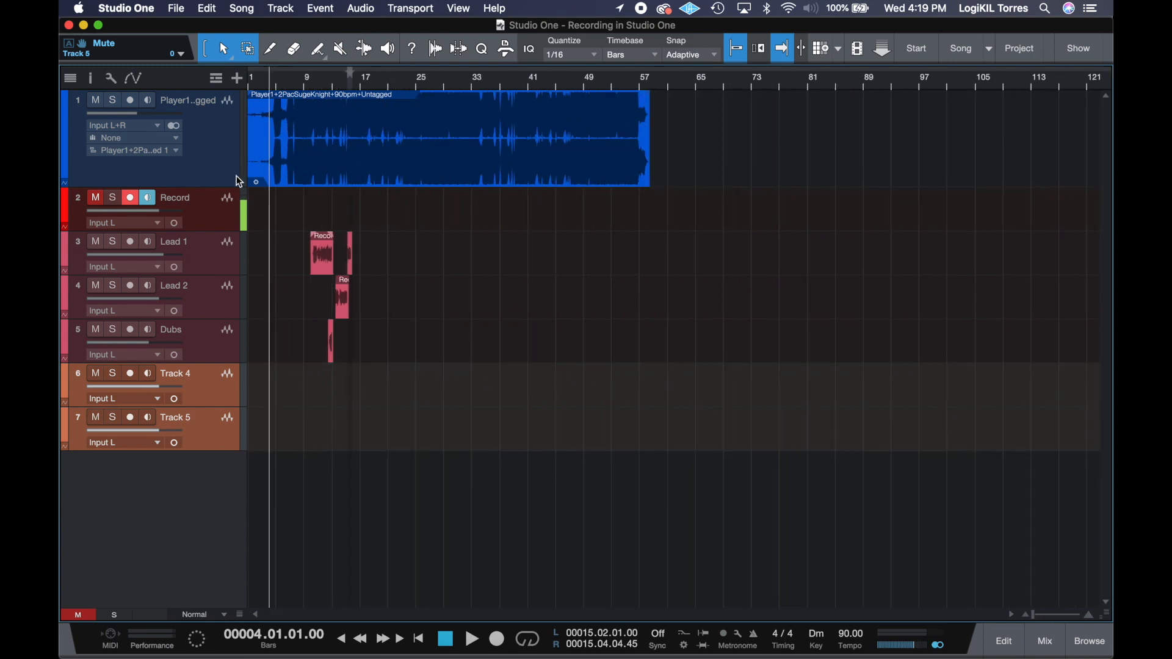
# - Reduce the beat track's height in the arrangement and briefly show the mixer to view the coloured channels
pyautogui.moveTo(221, 186); pyautogui.dragTo(219, 162)
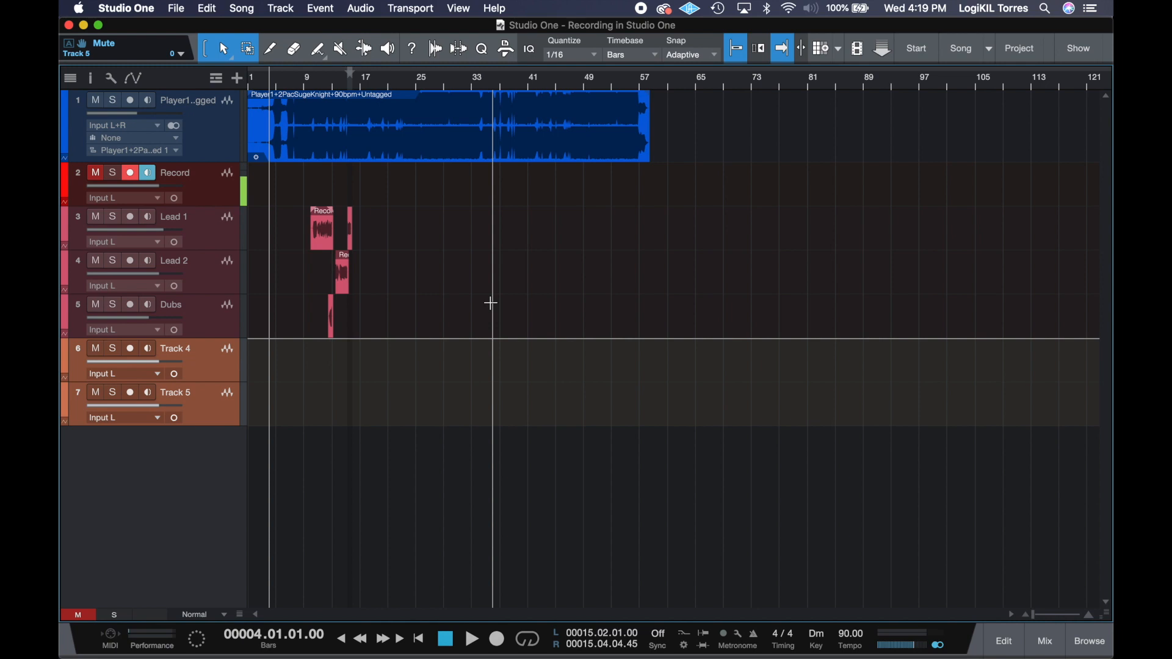
pyautogui.click(1047, 642)
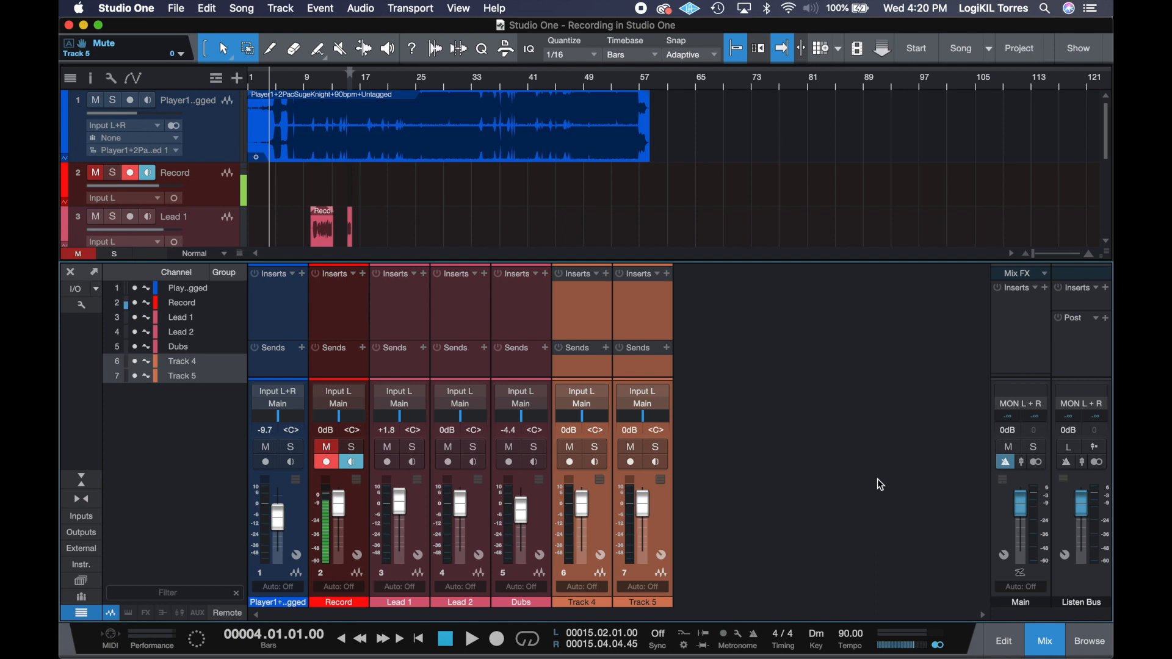
pyautogui.click(1042, 638)
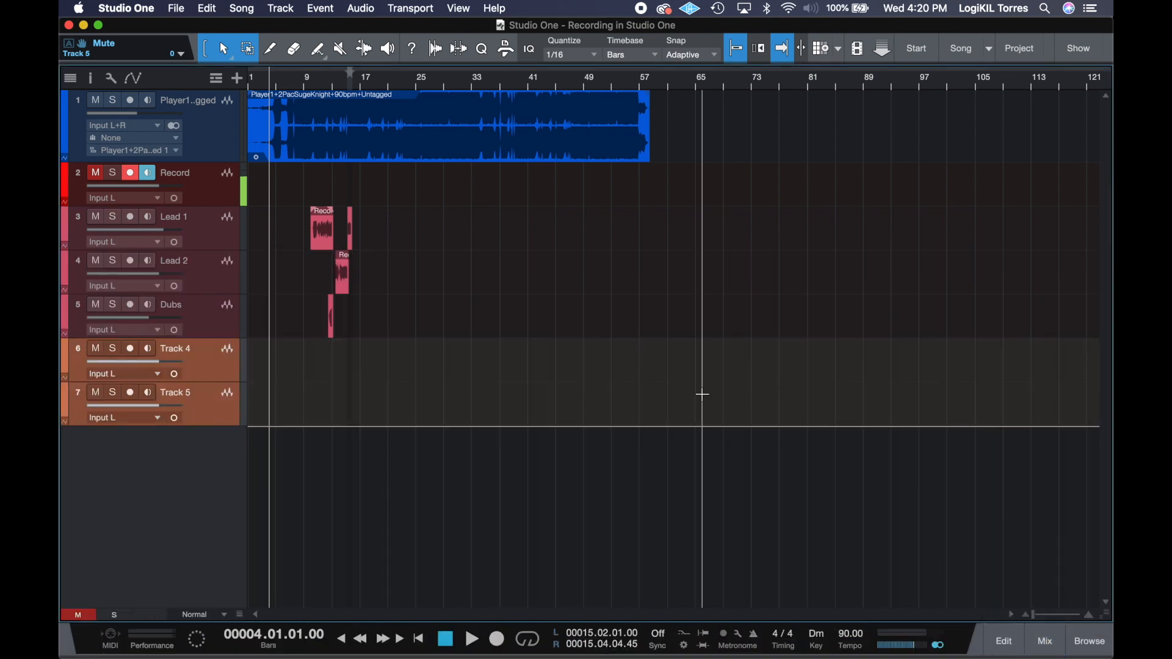